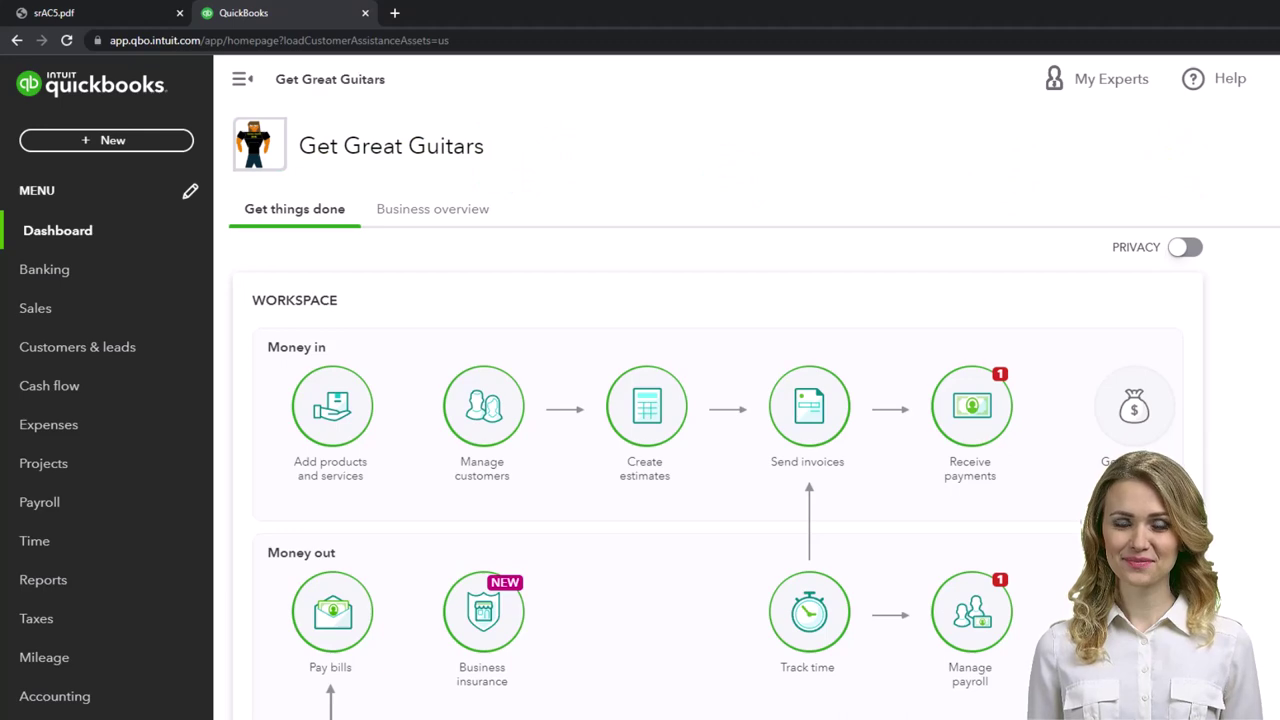
{"action": "left_click_drag", "start_coordinate": [1270, 190], "coordinate": [706, 187]}
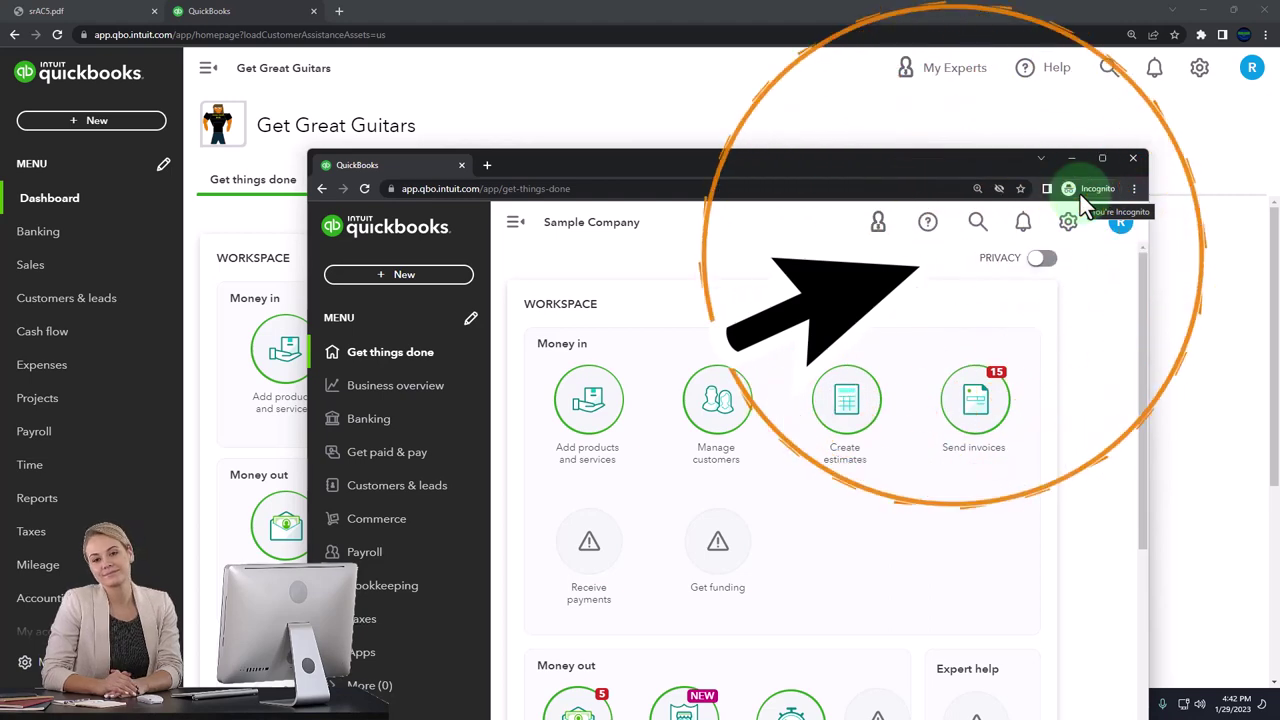
{"action": "left_click", "coordinate": [1134, 188]}
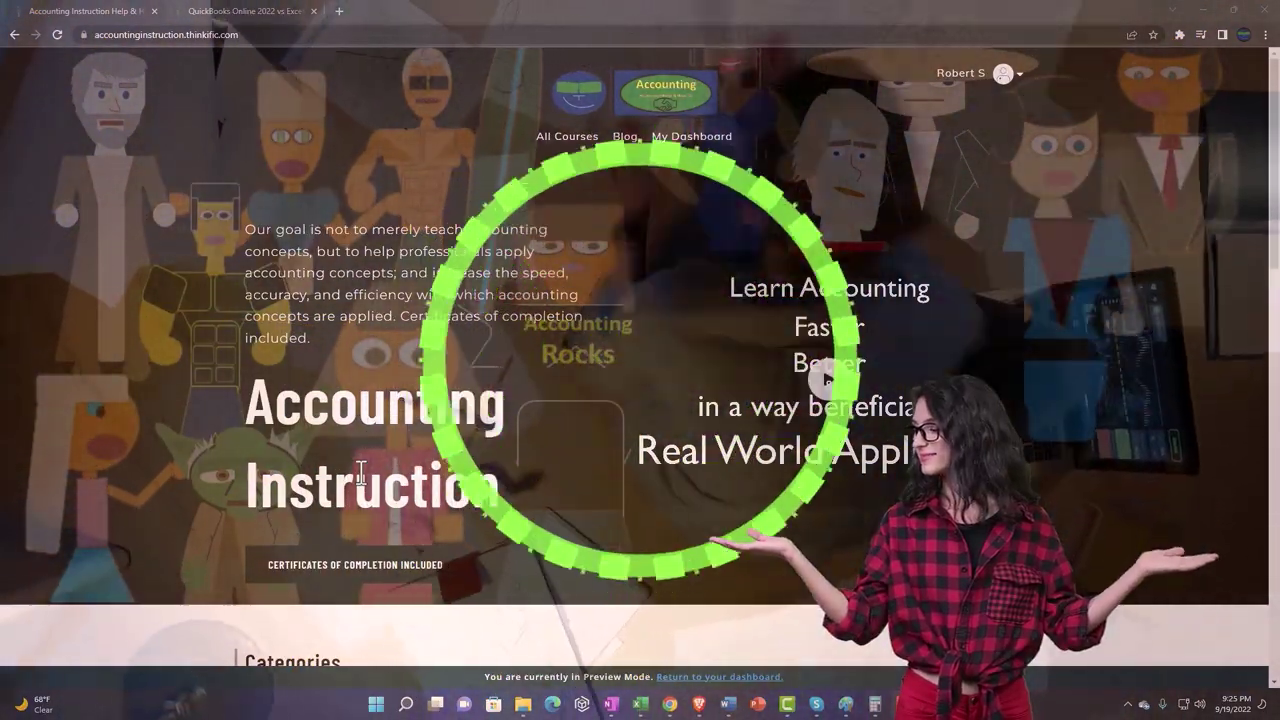
Step: Look through the course categories on the Accounting Instruction site and the lesson list of the QuickBooks Online 2022 course
{"action": "scroll", "coordinate": [176, 544], "scroll_direction": "down", "scroll_amount": 6}
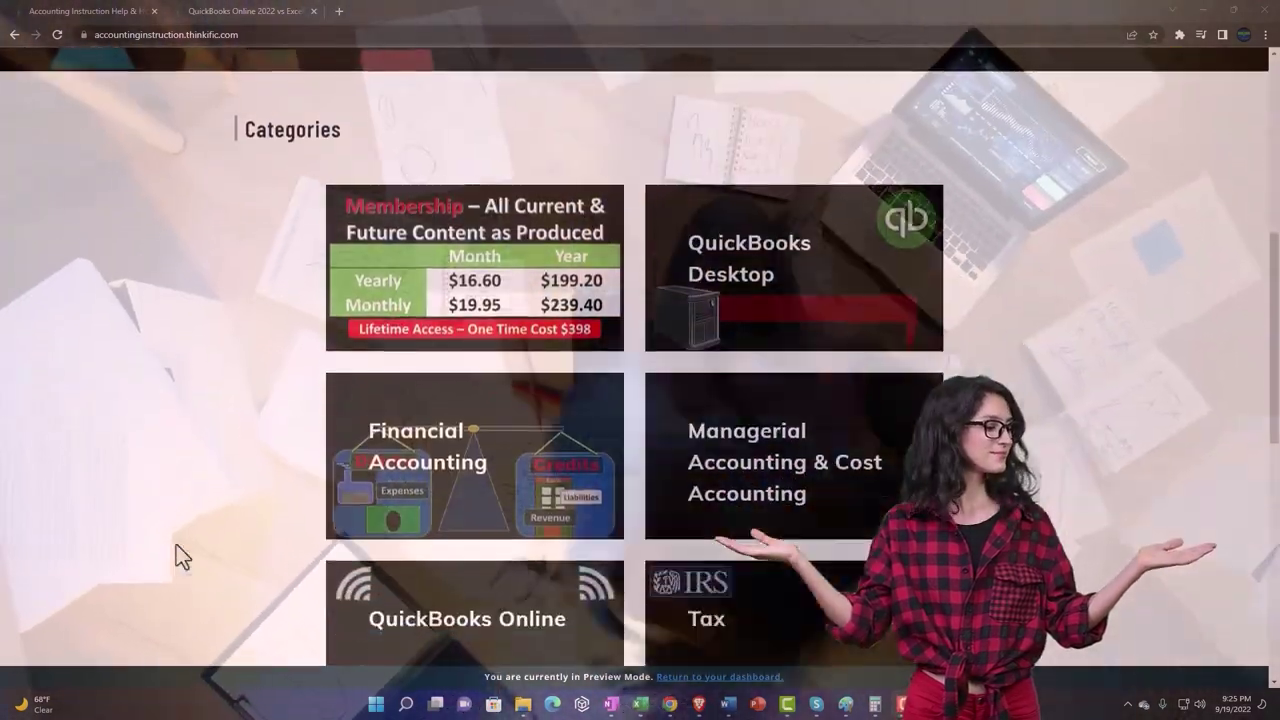
{"action": "scroll", "coordinate": [176, 557], "scroll_direction": "down", "scroll_amount": 4}
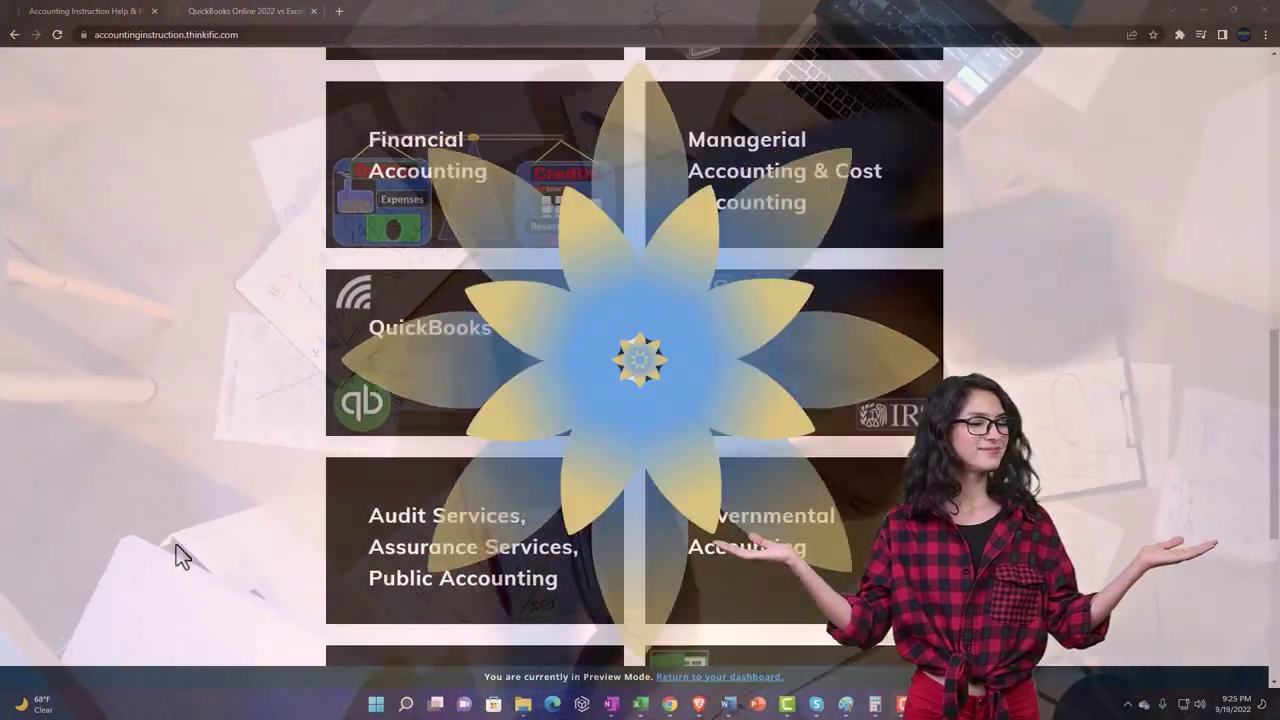
{"action": "scroll", "coordinate": [176, 557], "scroll_direction": "down", "scroll_amount": 2}
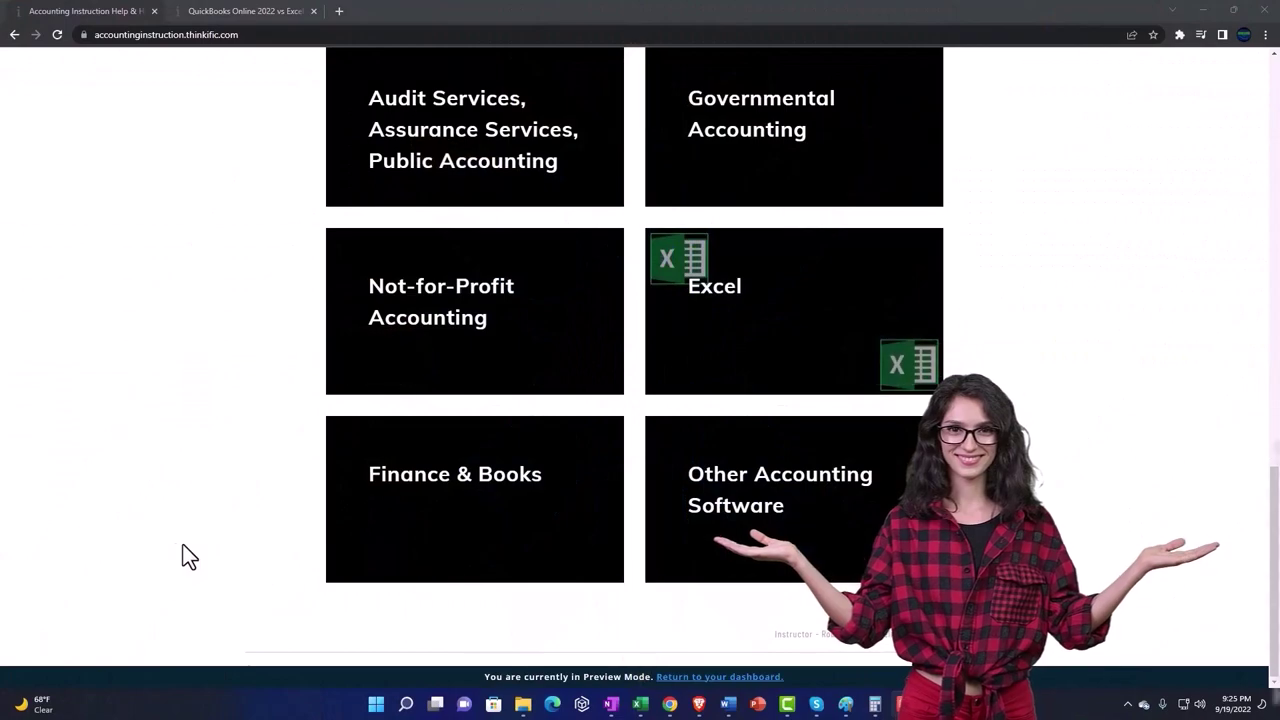
{"action": "left_click", "coordinate": [228, 12]}
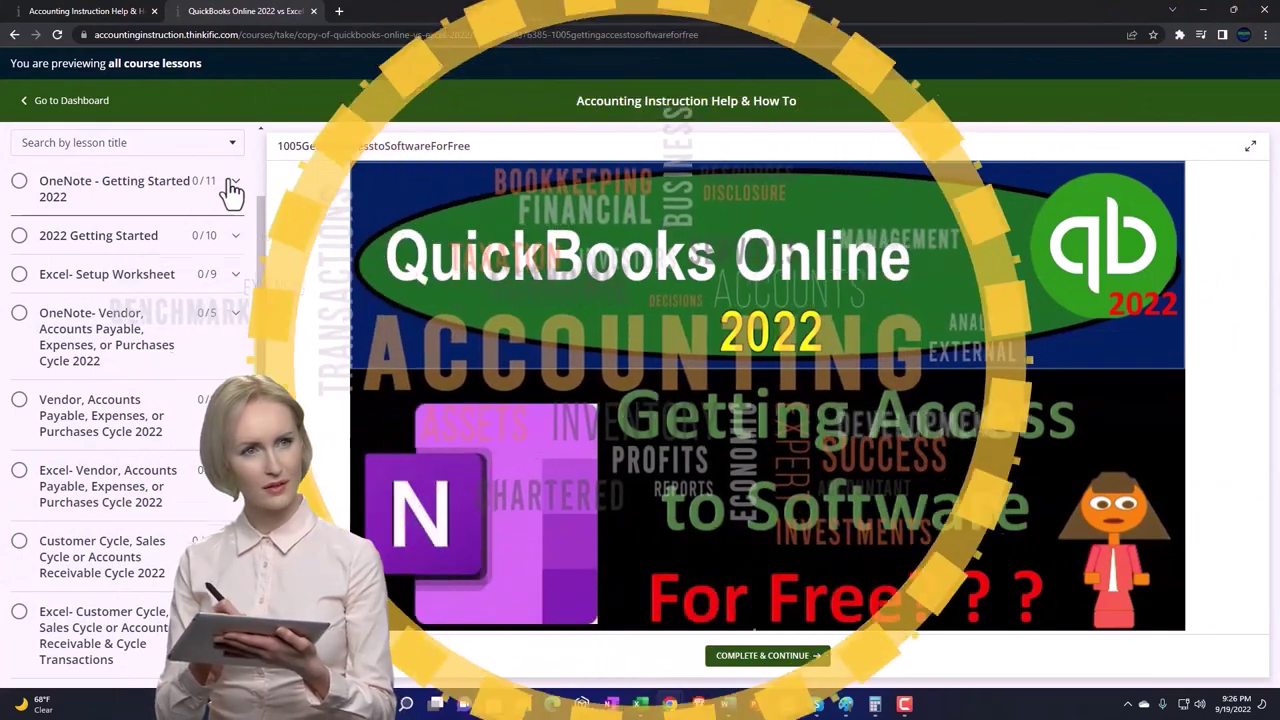
{"action": "left_click", "coordinate": [232, 190]}
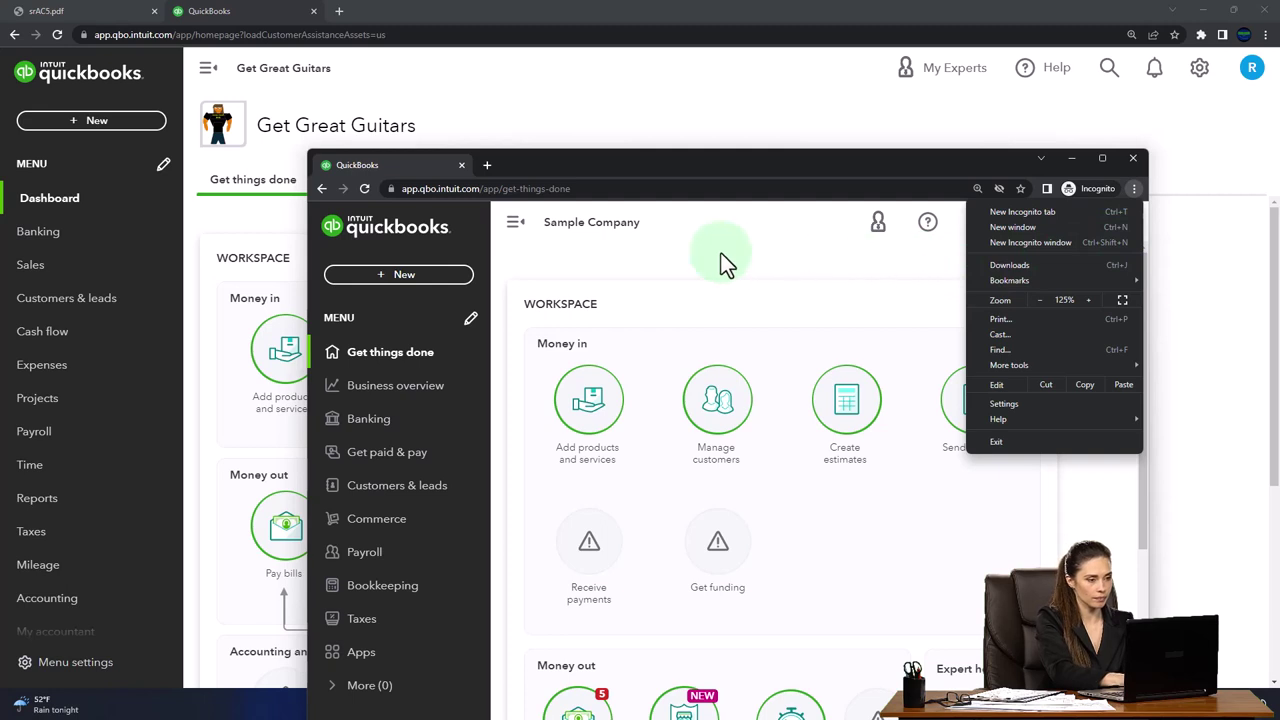
Step: Open the settings of the sample company in the incognito window
{"action": "left_click", "coordinate": [614, 237]}
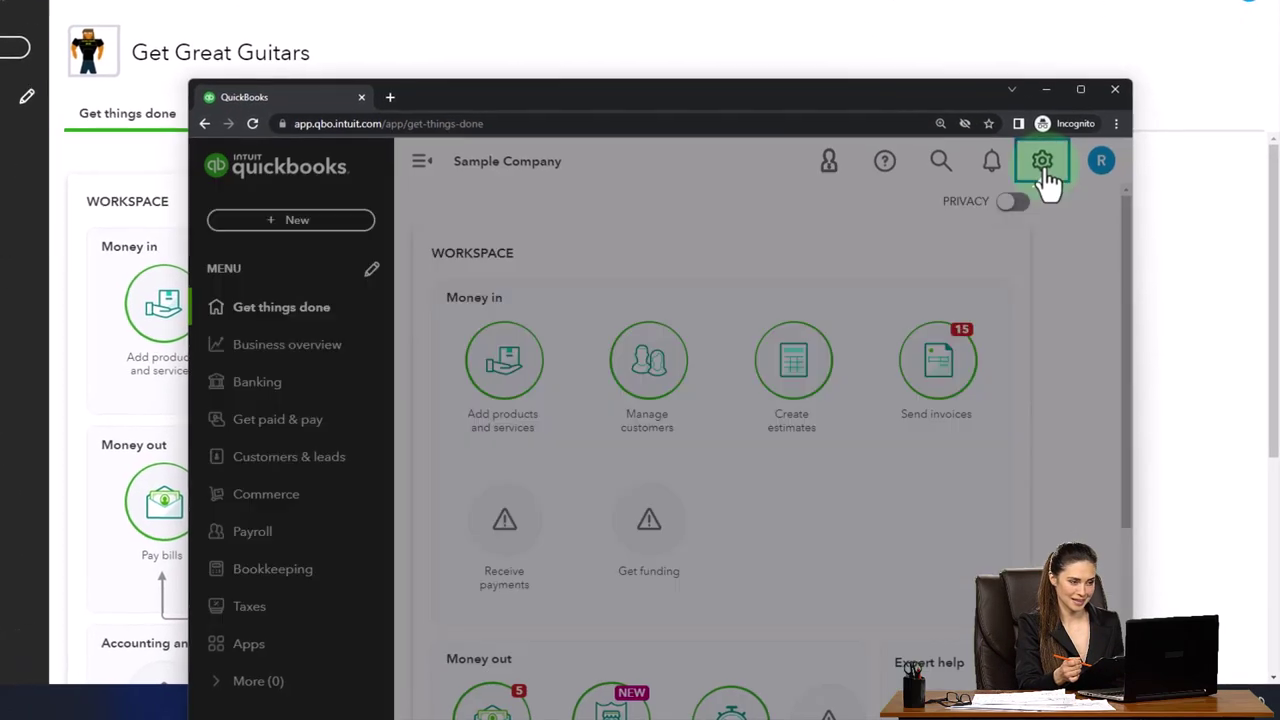
{"action": "left_click", "coordinate": [1068, 221]}
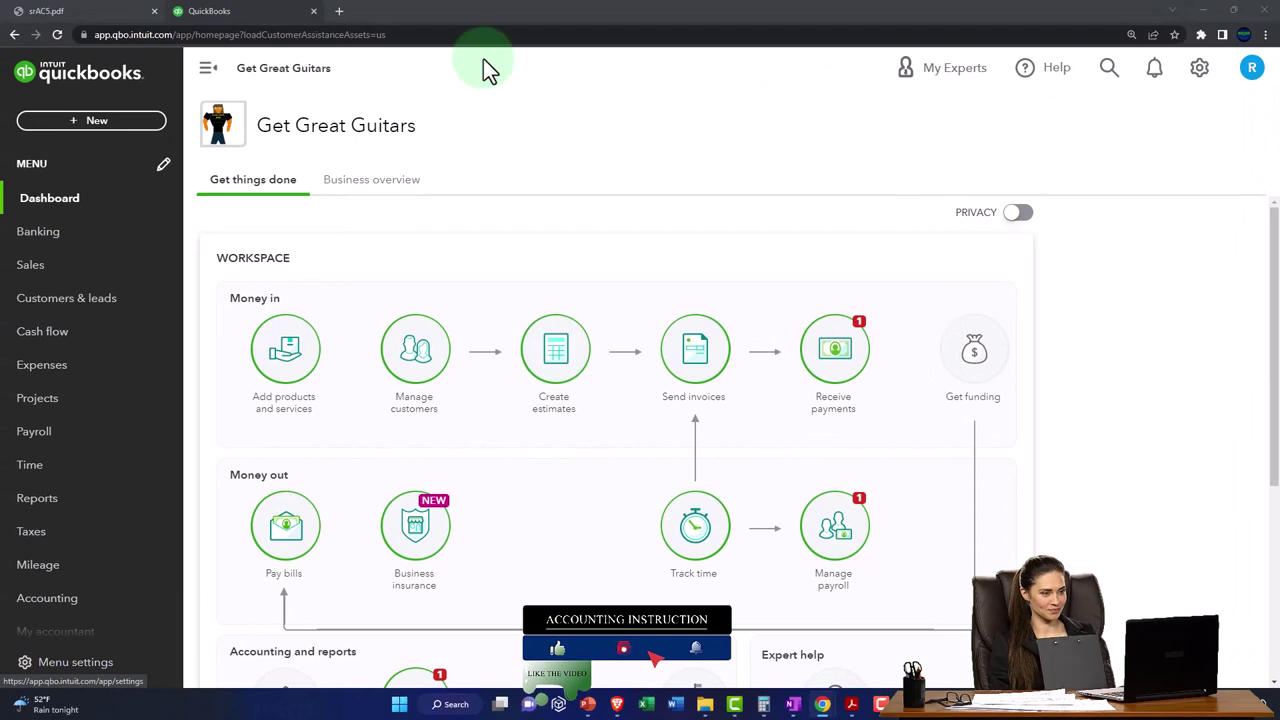
Step: Duplicate the Get Great Guitars QuickBooks page twice so that it is open in three browser tabs
{"action": "right_click", "coordinate": [252, 17]}
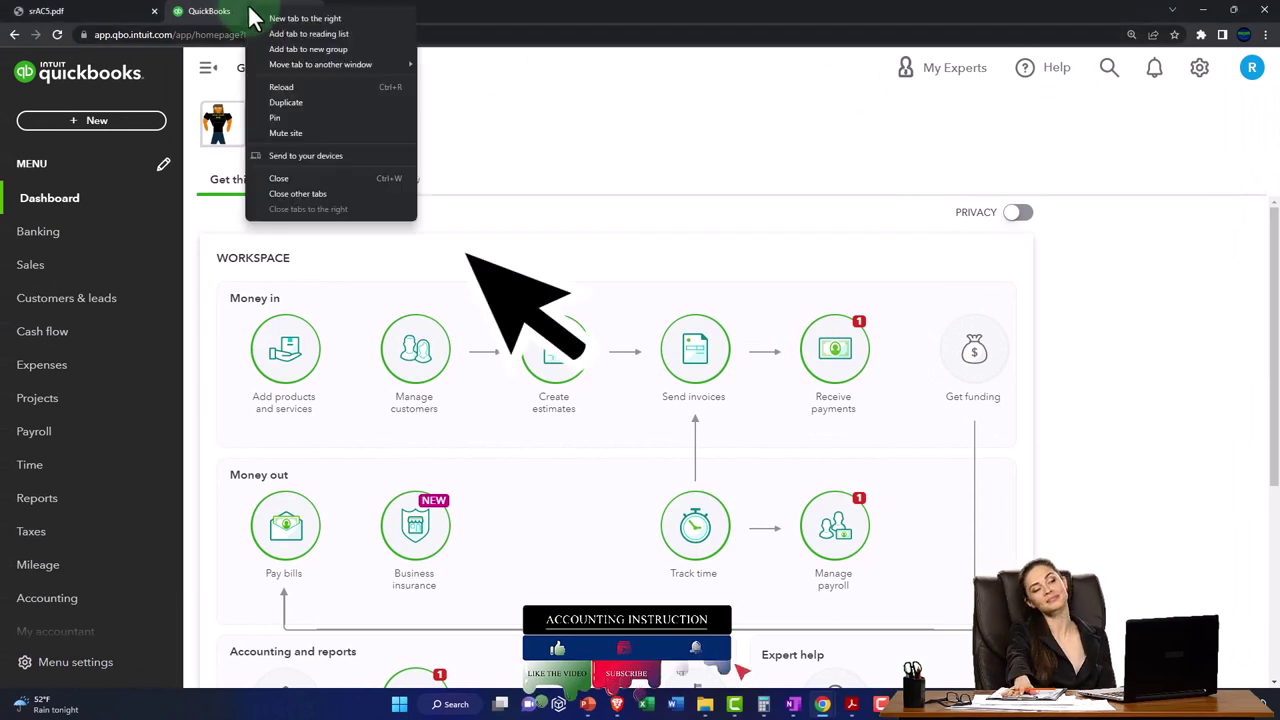
{"action": "left_click", "coordinate": [271, 101]}
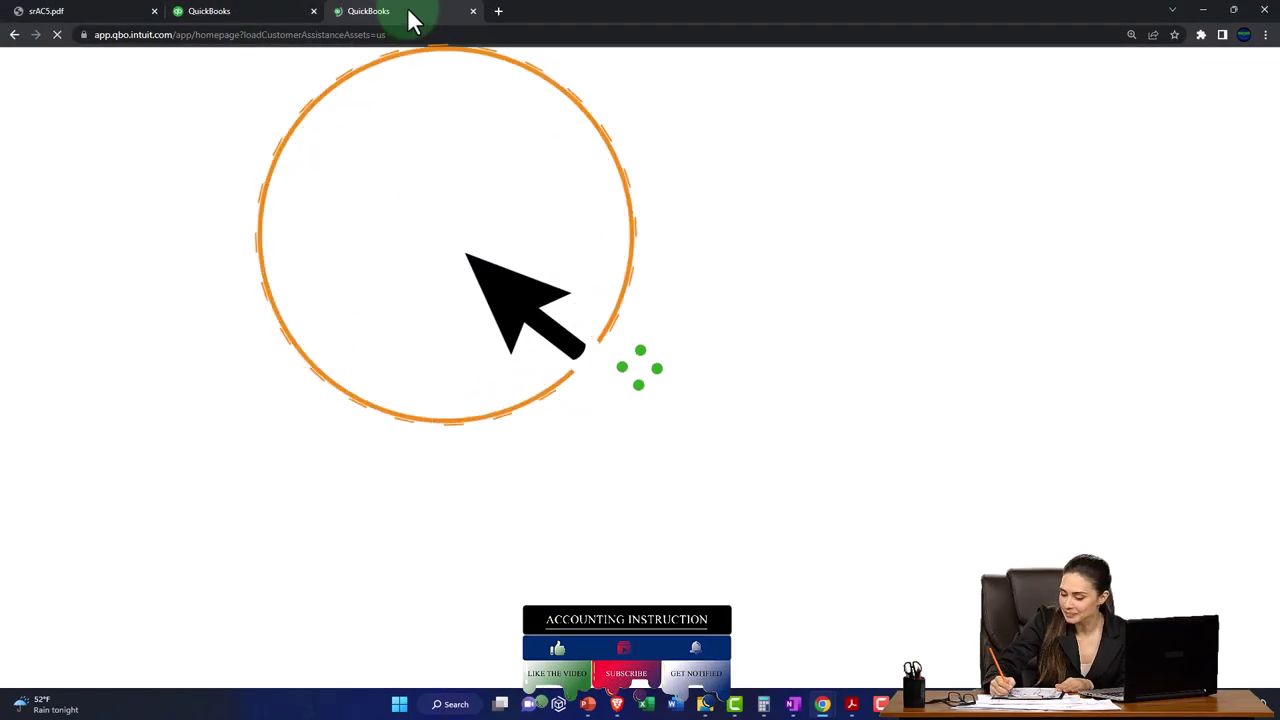
{"action": "right_click", "coordinate": [407, 7]}
{"action": "left_click", "coordinate": [432, 104]}
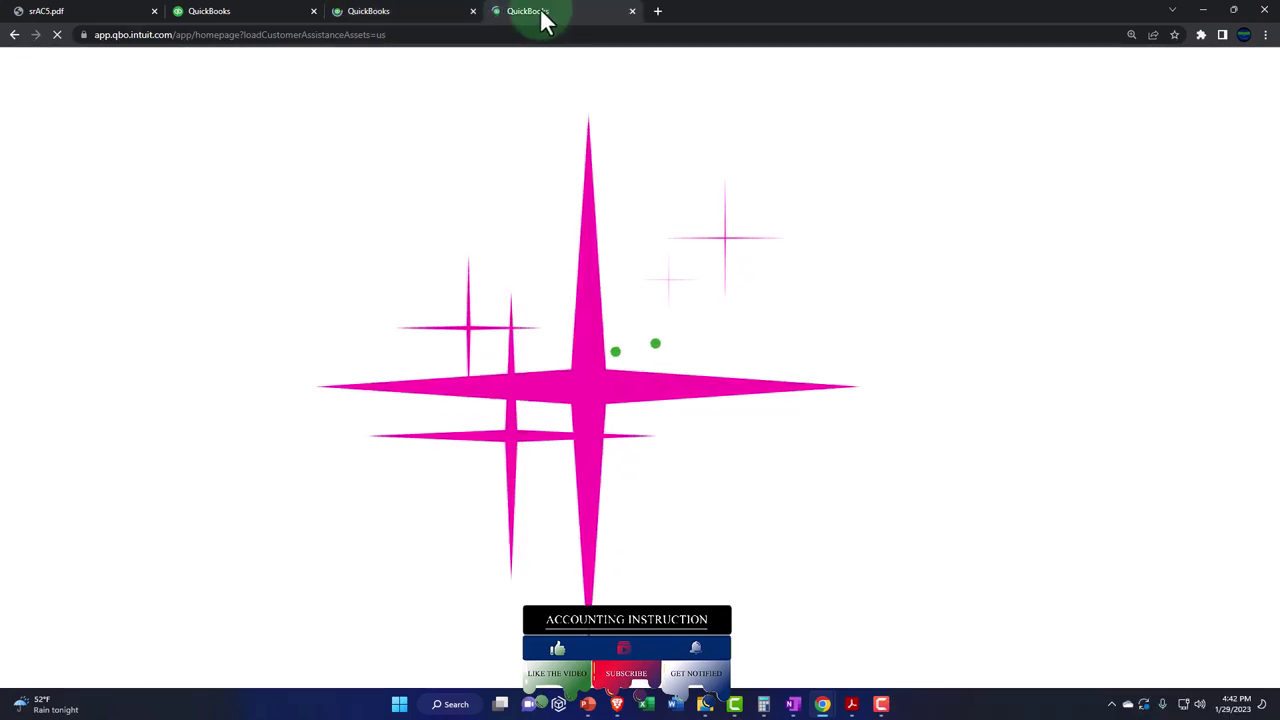
Step: Open the Balance Sheet from the favorite reports in the first duplicated QuickBooks tab
{"action": "left_click", "coordinate": [407, 10]}
{"action": "left_click", "coordinate": [50, 500]}
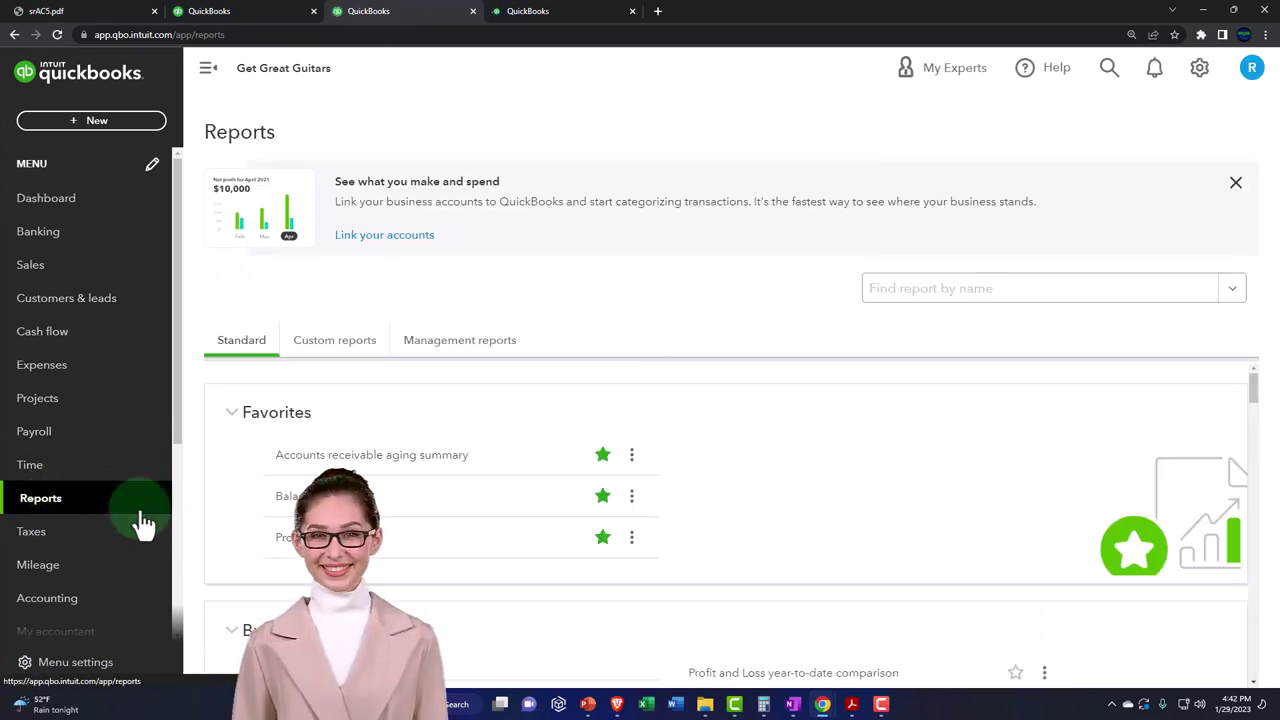
{"action": "left_click", "coordinate": [289, 496]}
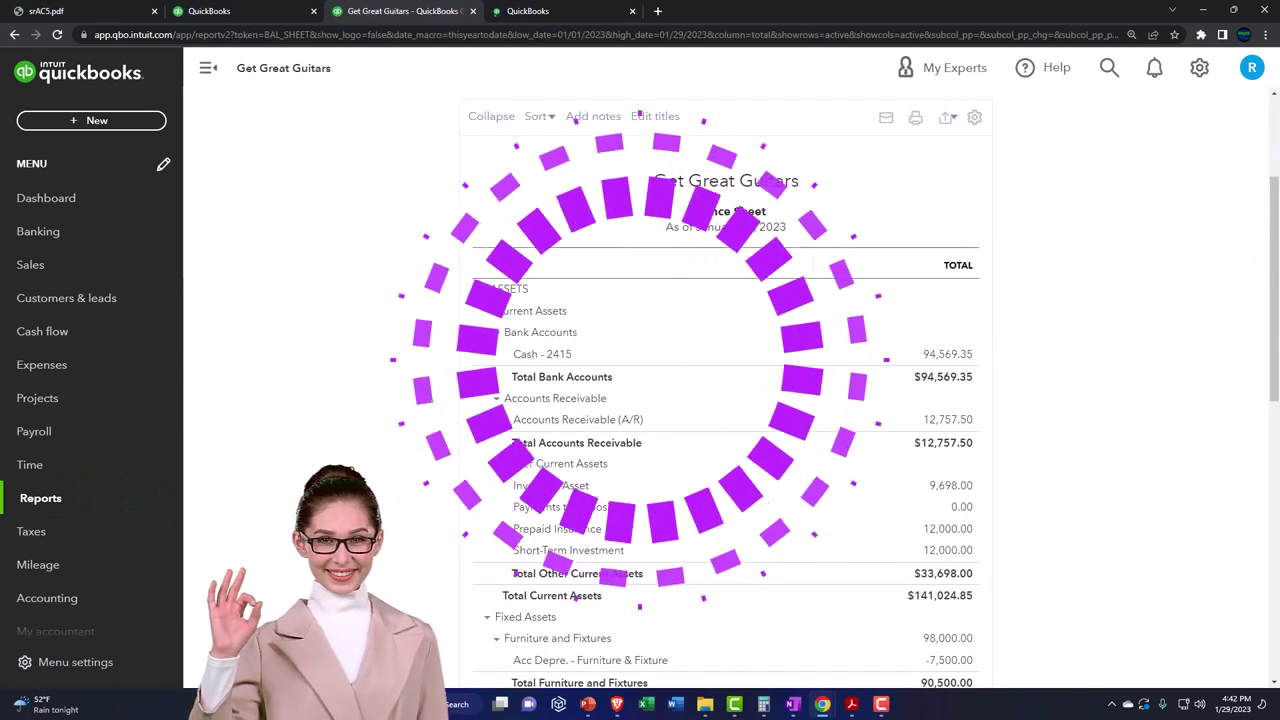
{"action": "left_click_drag", "start_coordinate": [1279, 257], "coordinate": [577, 11]}
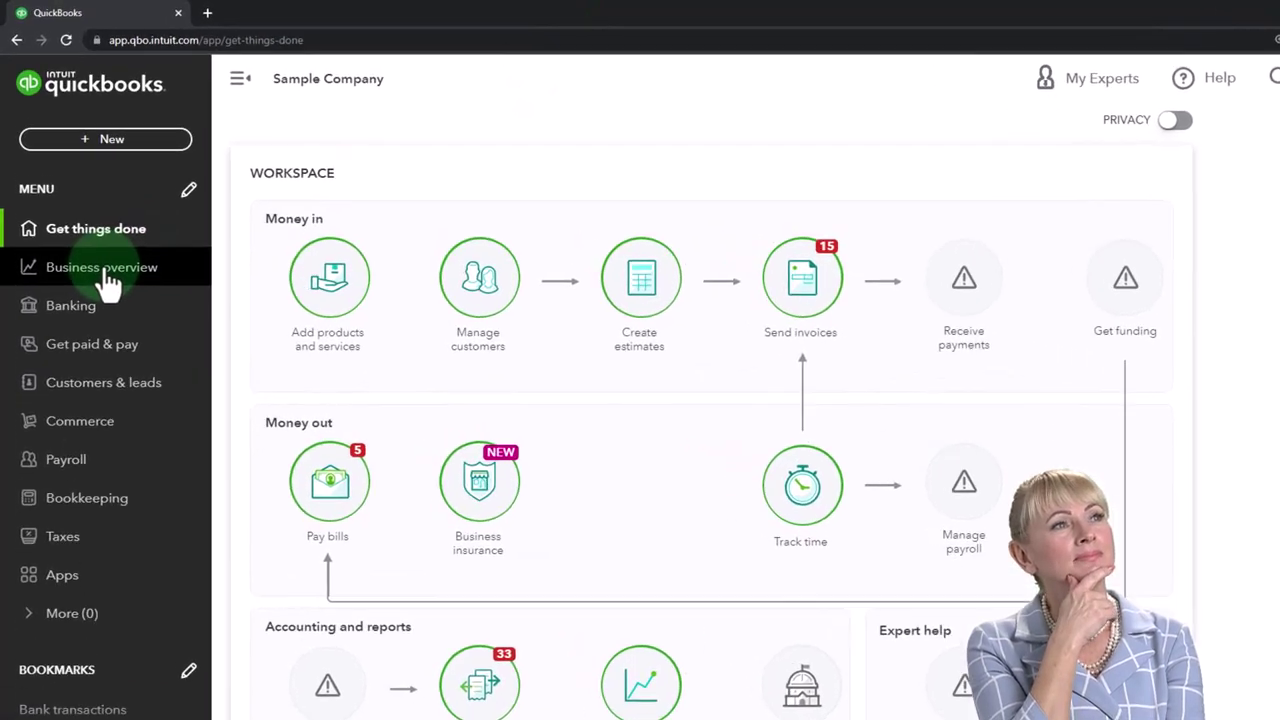
{"action": "left_click", "coordinate": [106, 272]}
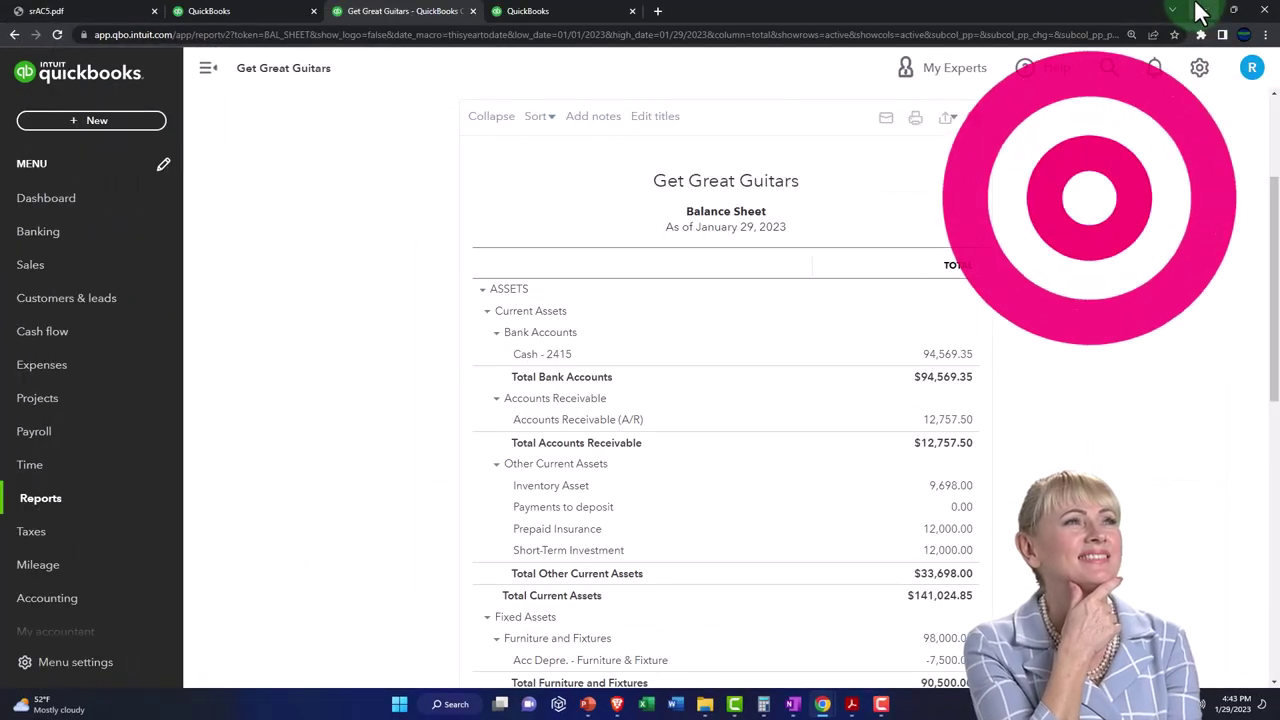
Step: Open the Profit and Loss from the favorite reports in the second duplicated tab and collapse the navigation sidebar
{"action": "left_click", "coordinate": [528, 13]}
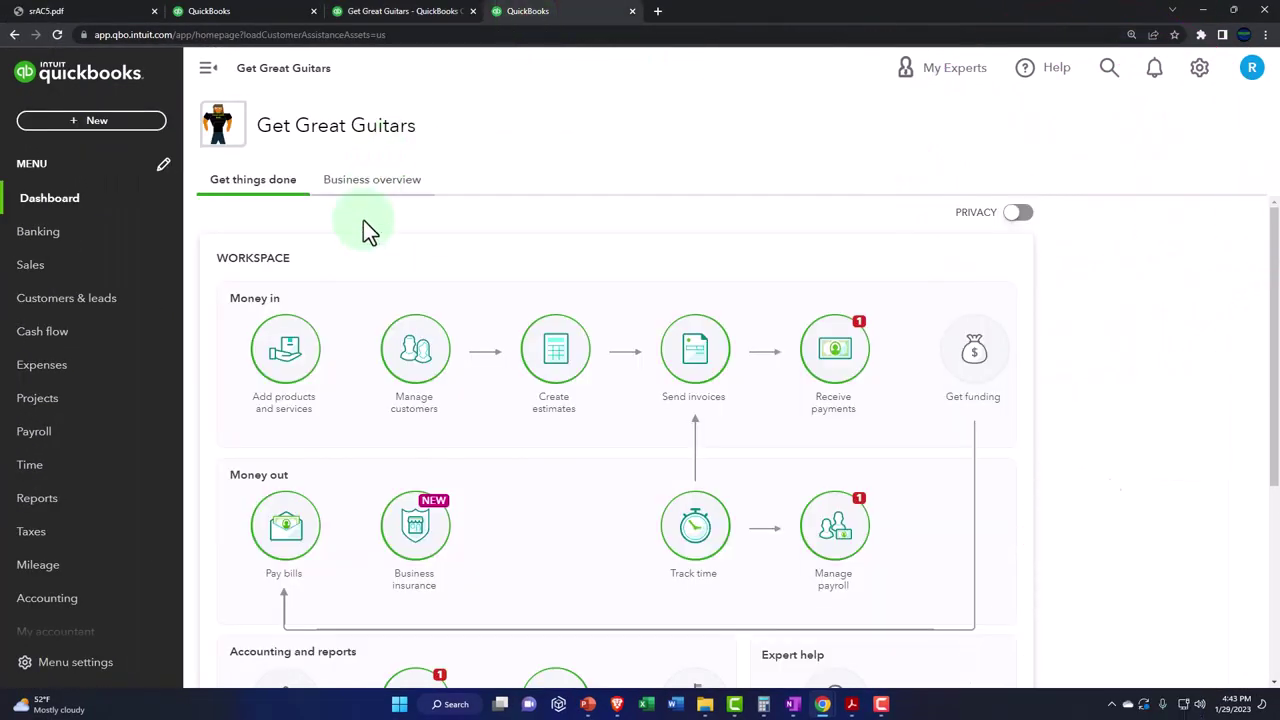
{"action": "left_click", "coordinate": [66, 514]}
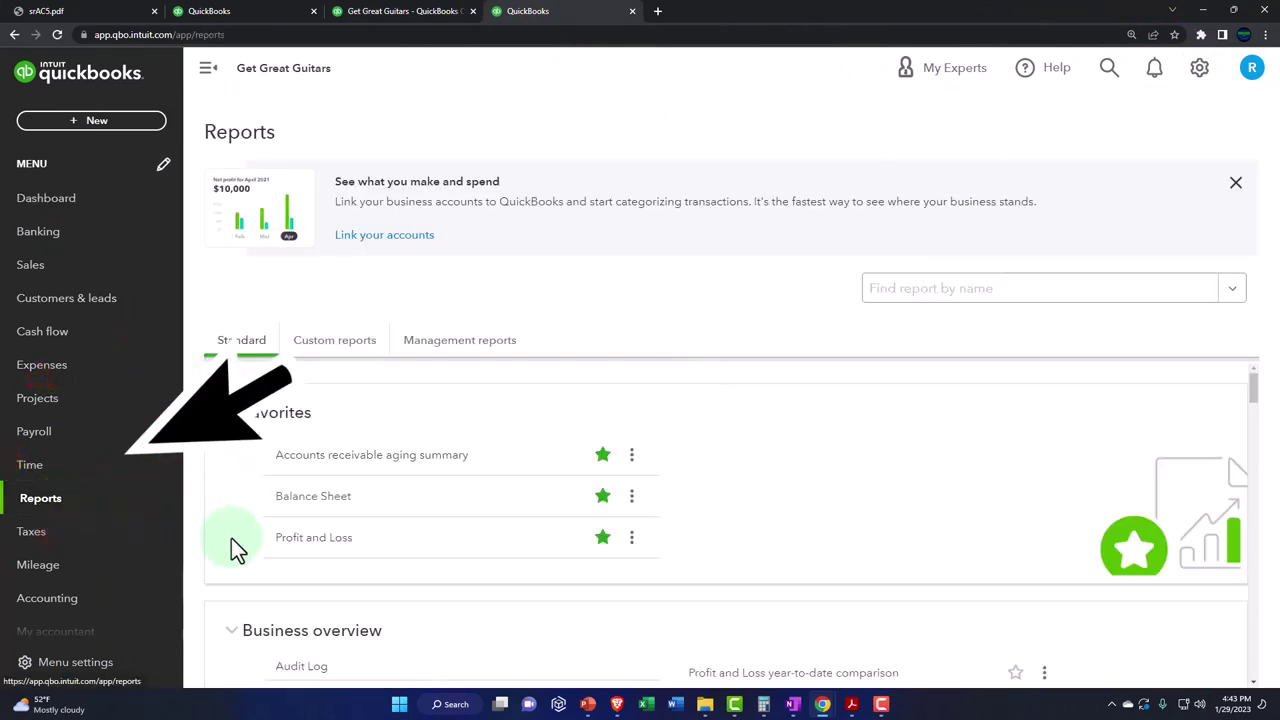
{"action": "left_click", "coordinate": [305, 538]}
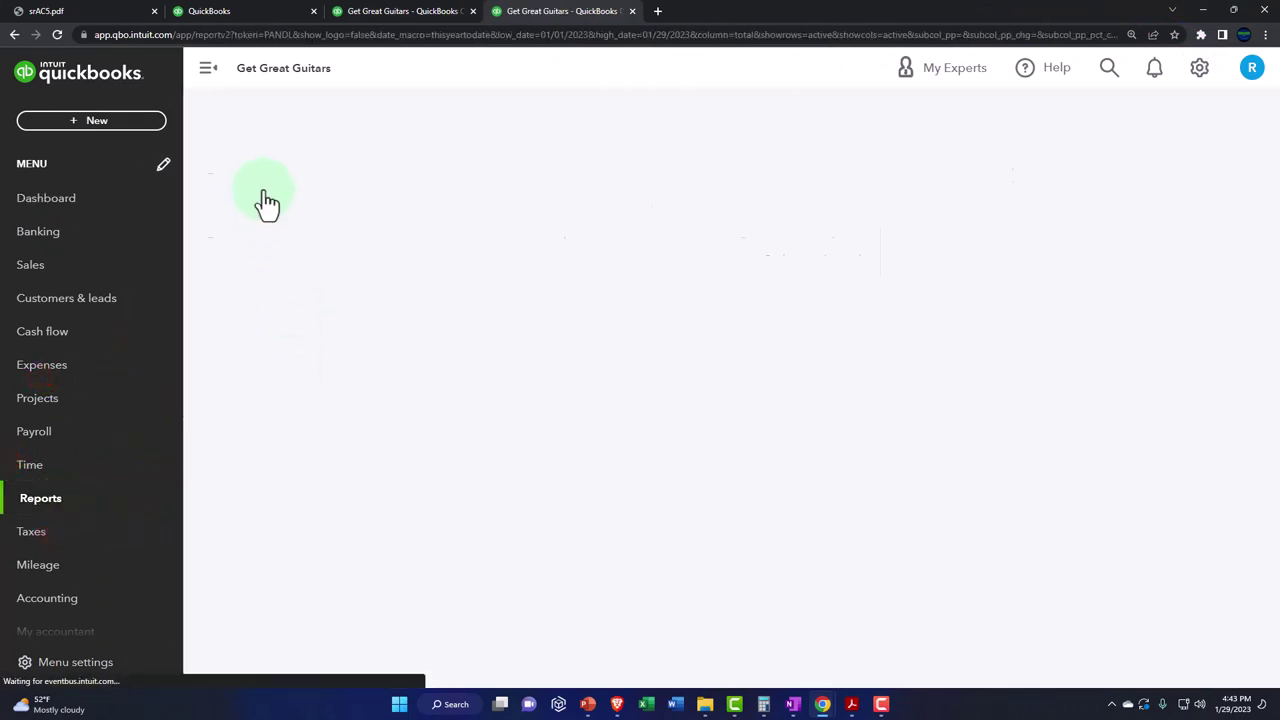
{"action": "left_click", "coordinate": [212, 78]}
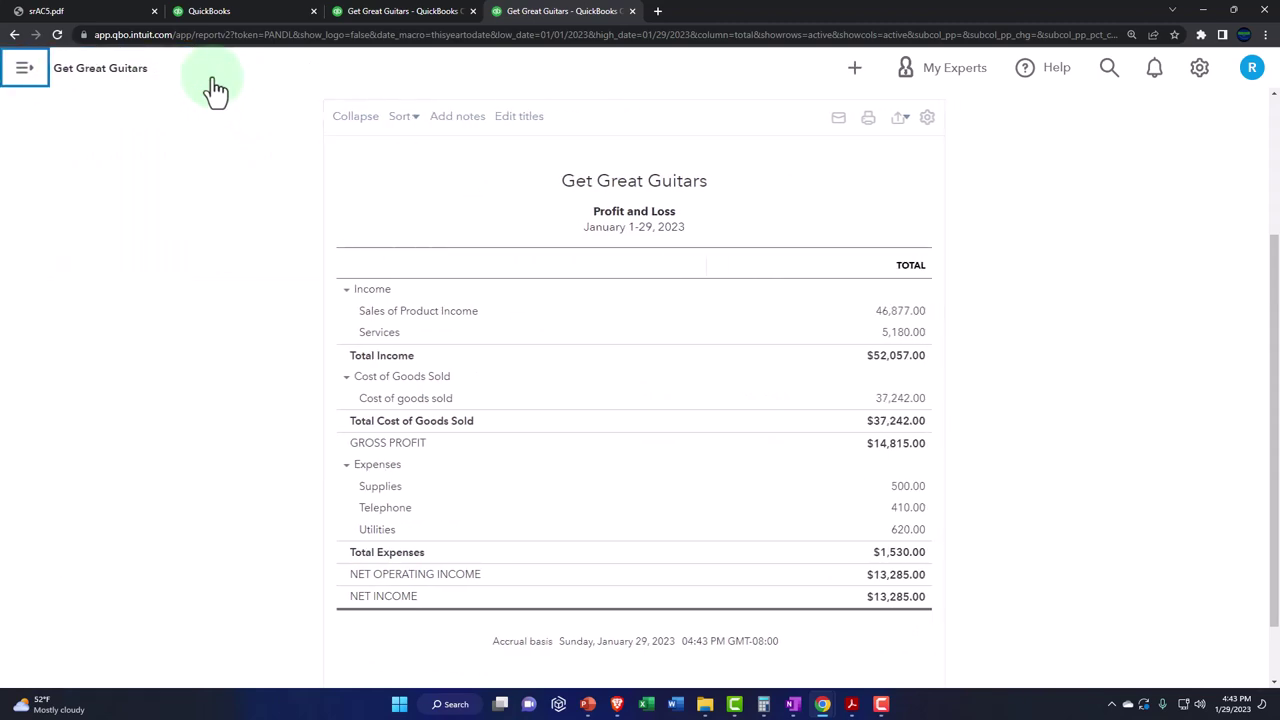
Step: Run the Profit and Loss report for 01/01/2023 to 02/28/2023 with columns displayed by months
{"action": "scroll", "coordinate": [210, 170], "scroll_direction": "up", "scroll_amount": 5}
{"action": "left_click_drag", "start_coordinate": [406, 296], "coordinate": [322, 296]}
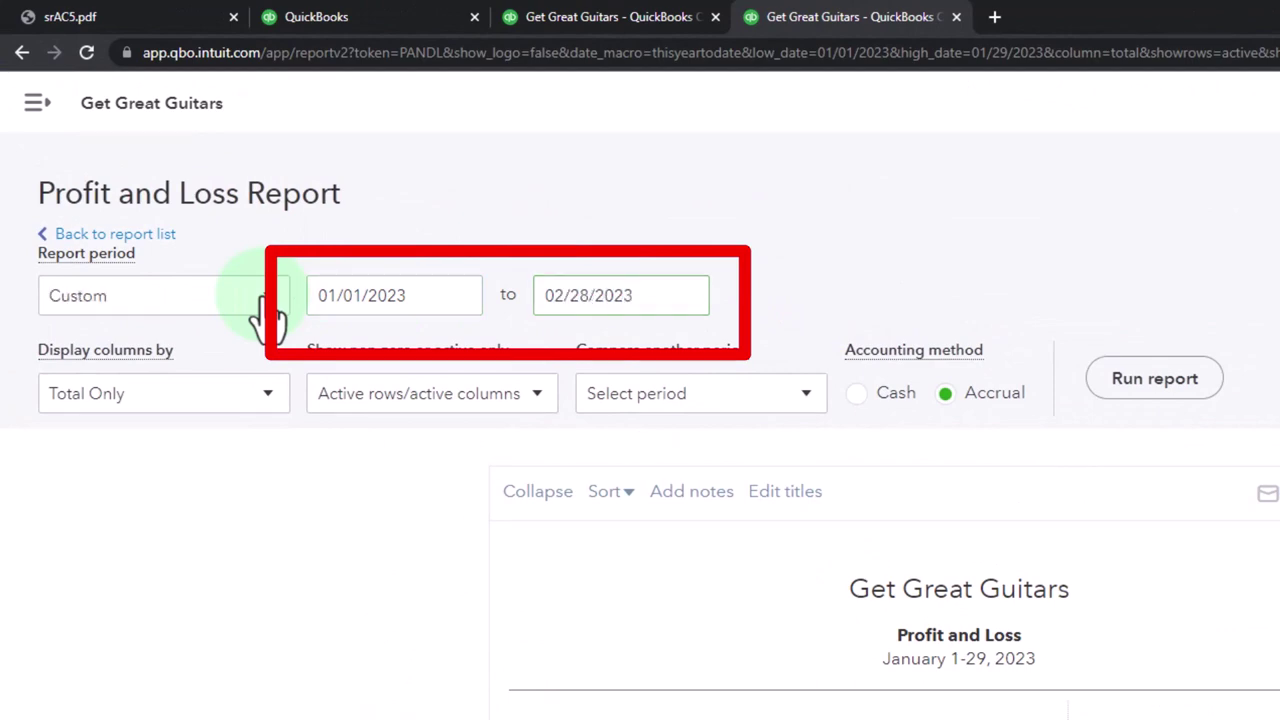
{"action": "left_click", "coordinate": [268, 398]}
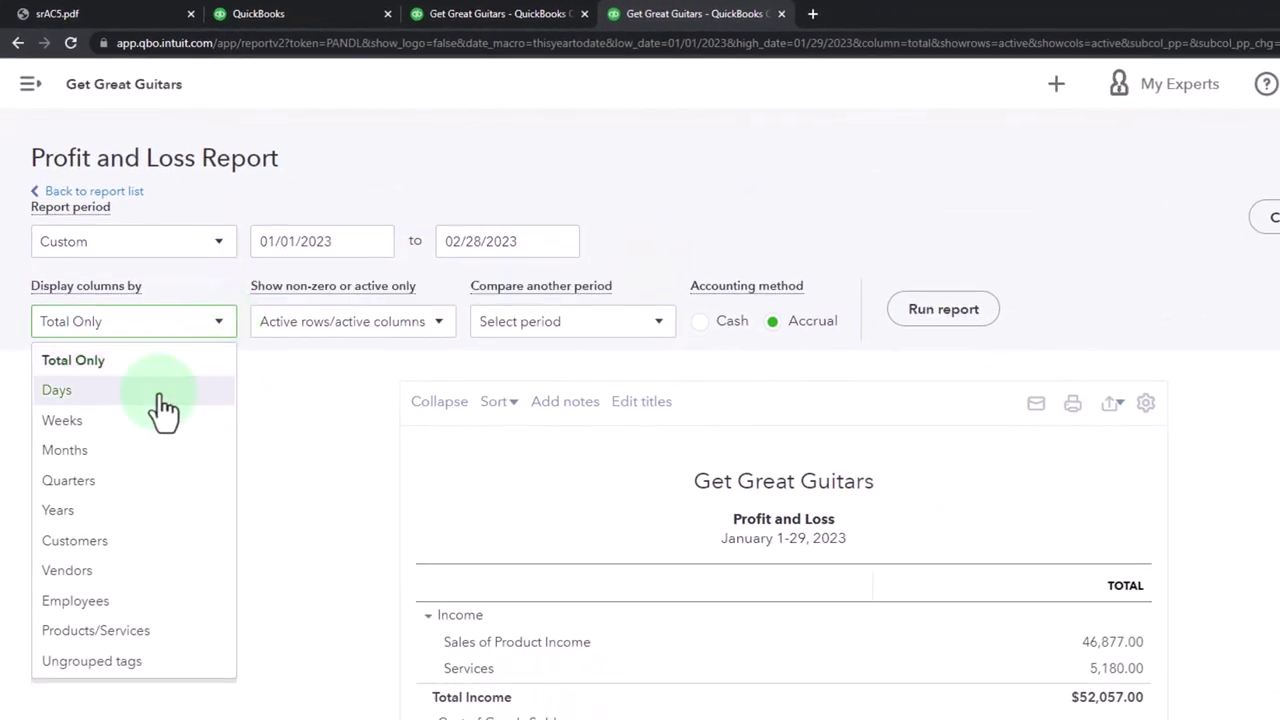
{"action": "left_click", "coordinate": [66, 450]}
{"action": "left_click", "coordinate": [943, 310]}
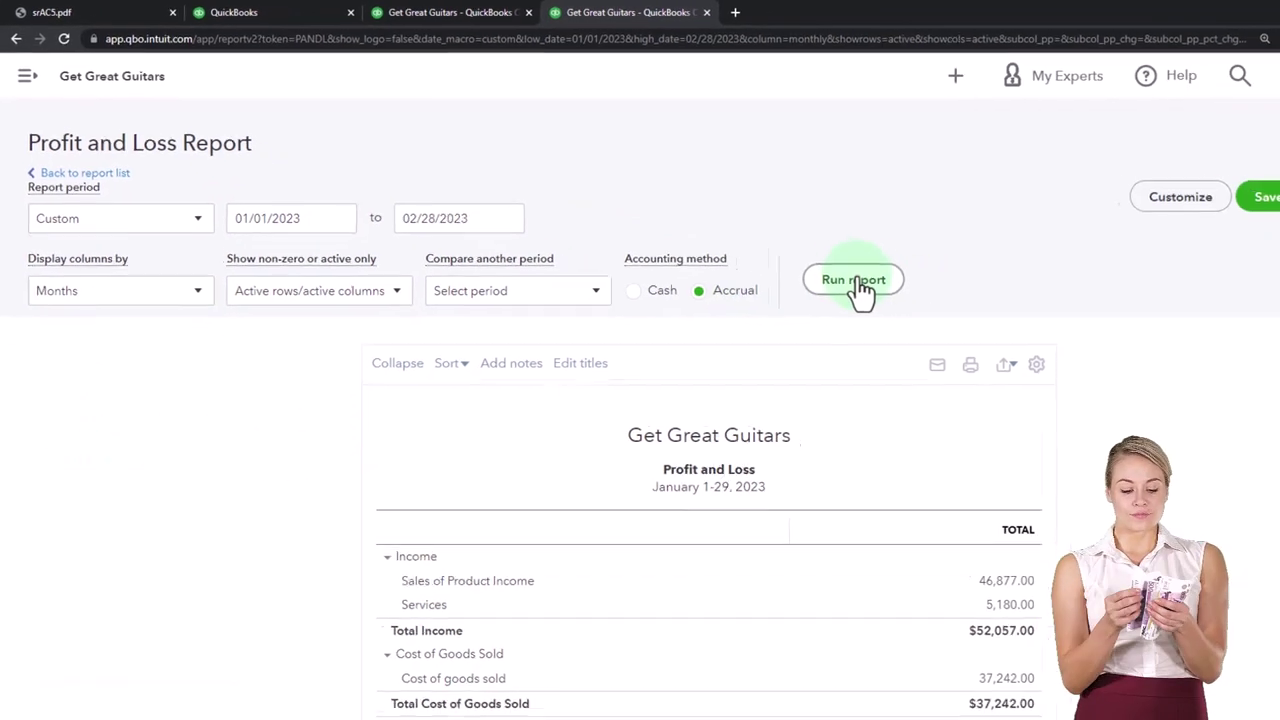
{"action": "scroll", "coordinate": [773, 316], "scroll_direction": "down", "scroll_amount": 3}
{"action": "key", "text": "ctrl+plus"}
{"action": "key", "text": "ctrl+plus"}
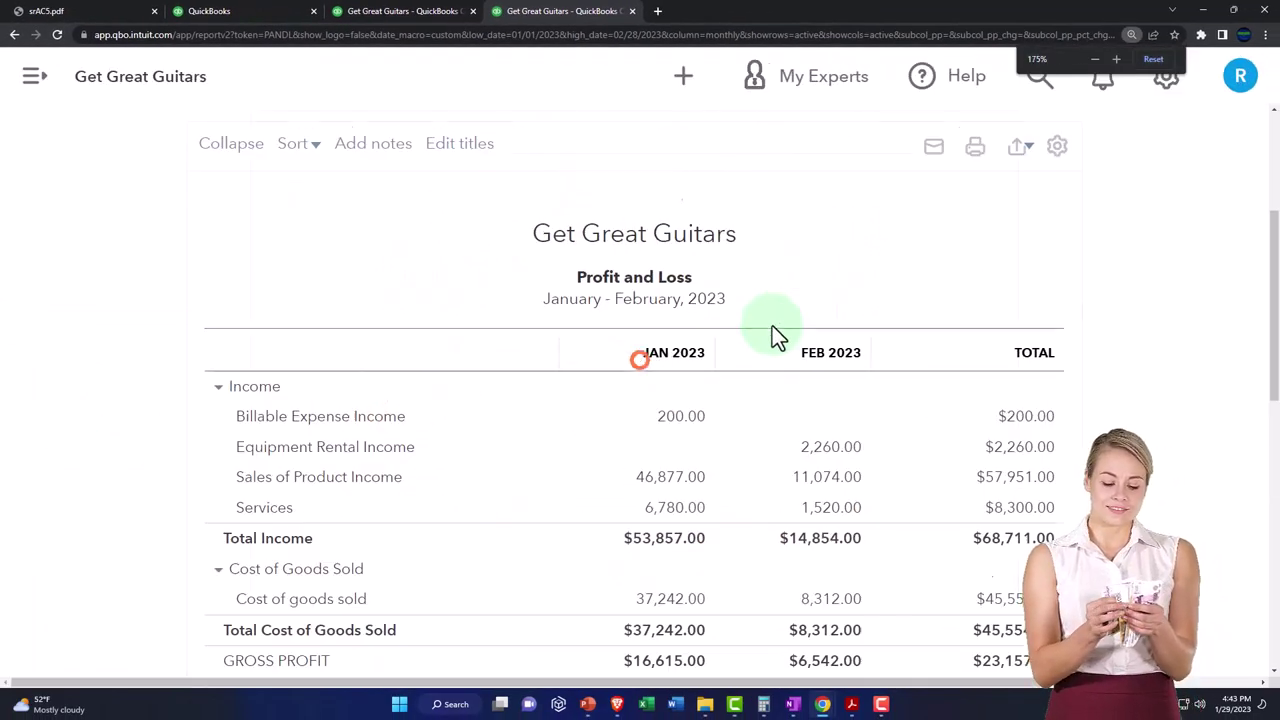
{"action": "key", "text": "ctrl+plus"}
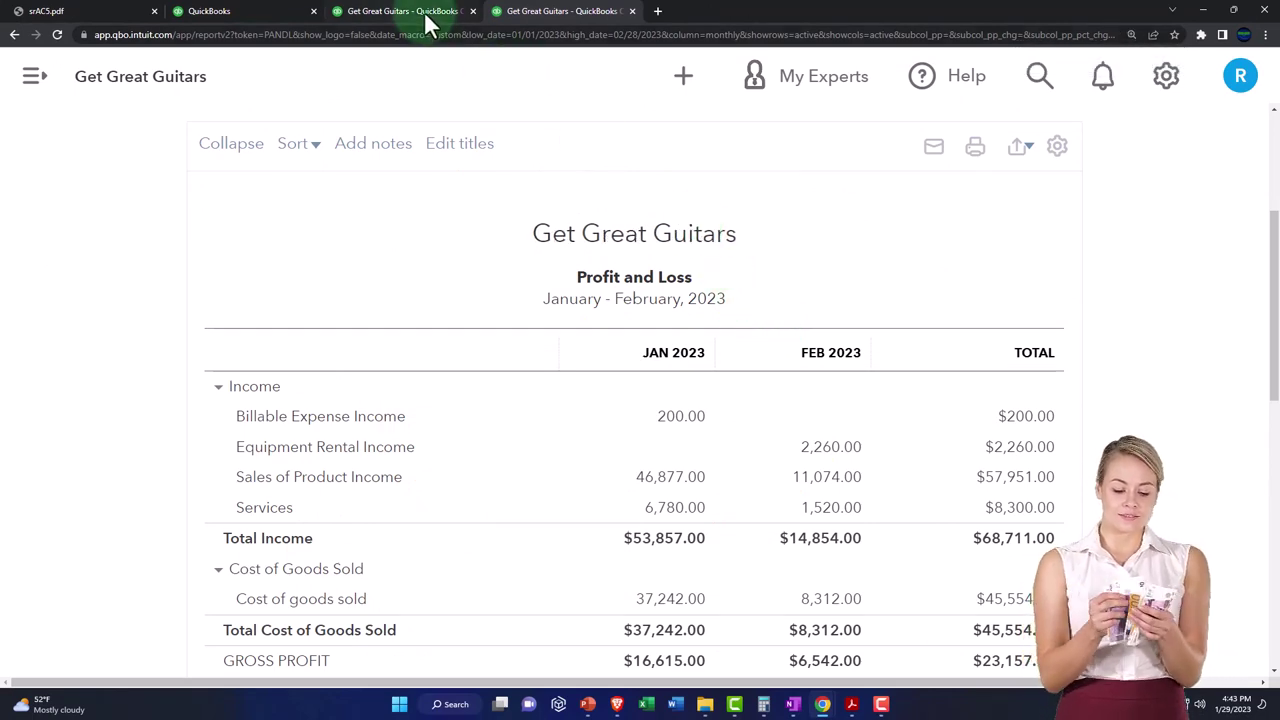
Step: Return to the Balance Sheet, collapse its navigation sidebar, and set the report period to 01/01/2023 through 02/28/2023
{"action": "left_click", "coordinate": [425, 22]}
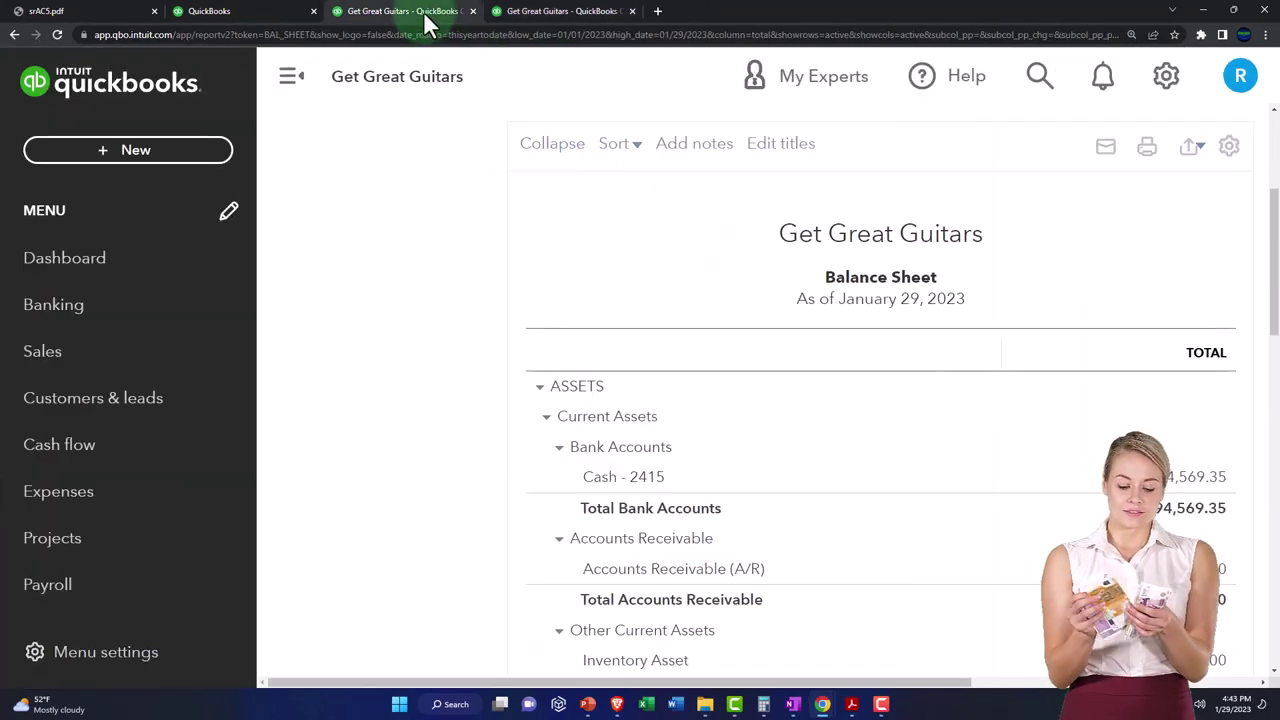
{"action": "left_click", "coordinate": [304, 88]}
{"action": "scroll", "coordinate": [210, 254], "scroll_direction": "up", "scroll_amount": 3}
{"action": "left_click", "coordinate": [442, 259]}
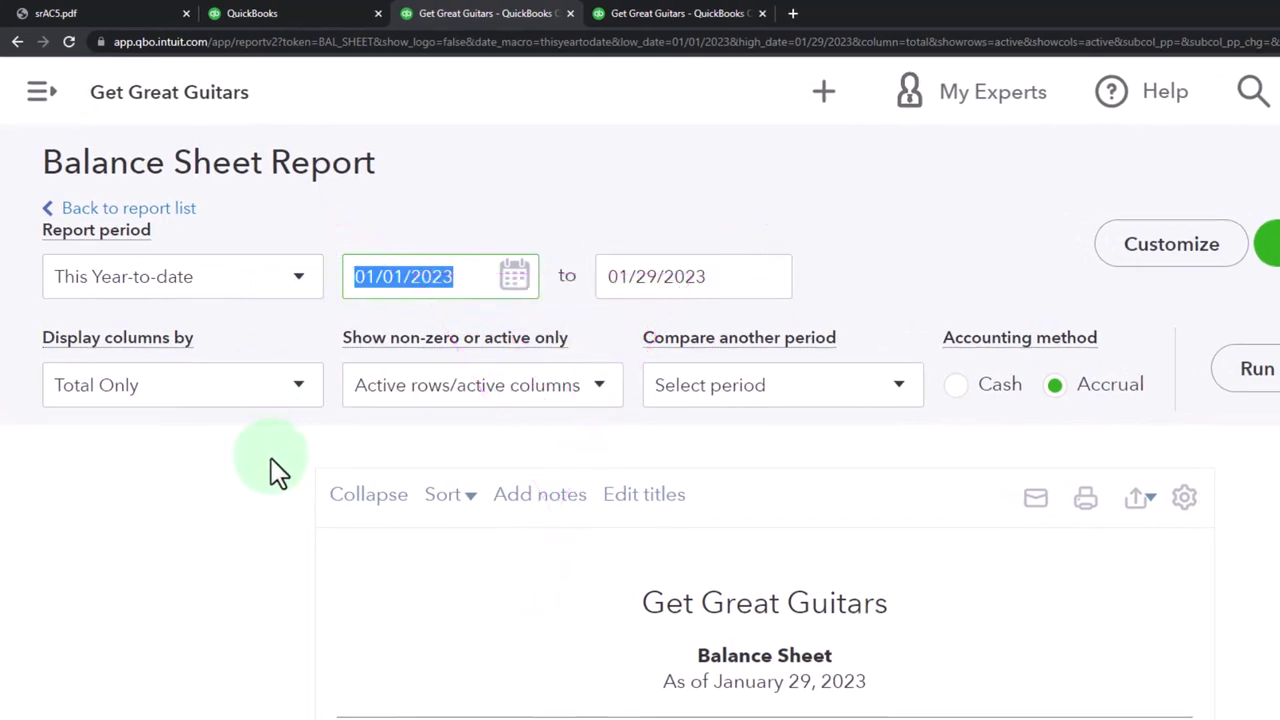
{"action": "type", "text": "01012023"}
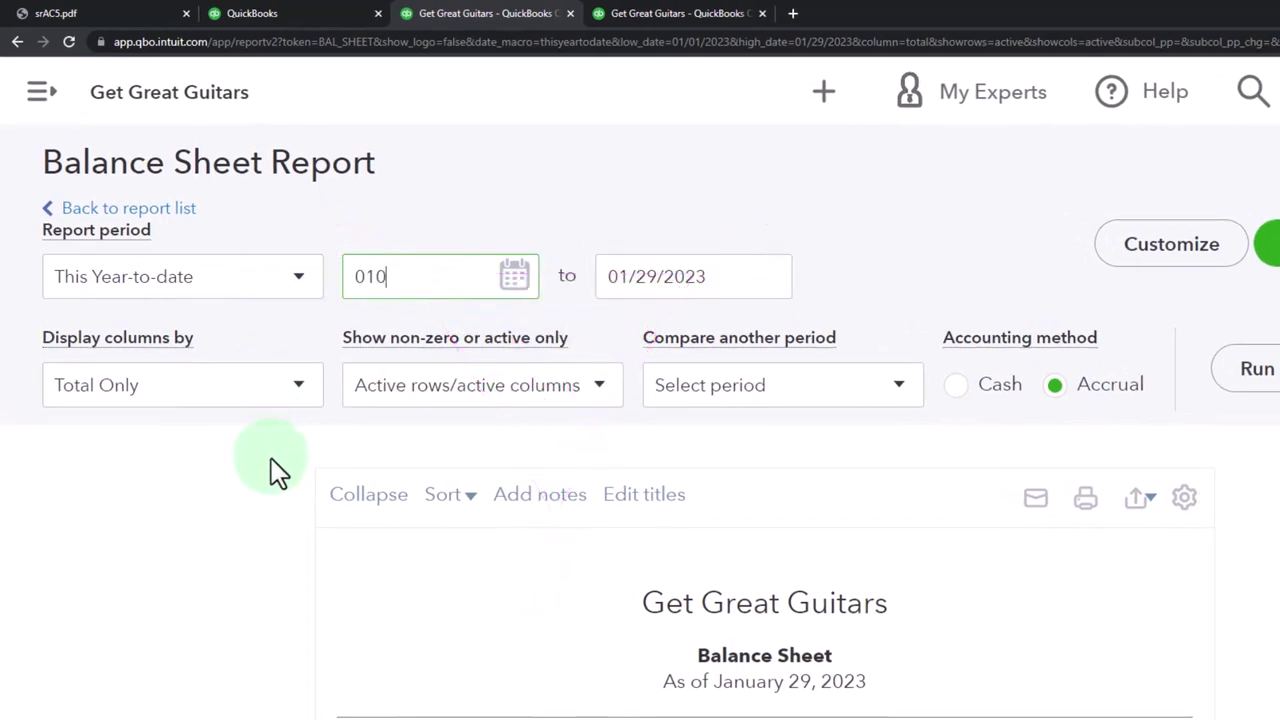
{"action": "key", "text": "Tab"}
{"action": "type", "text": "022823"}
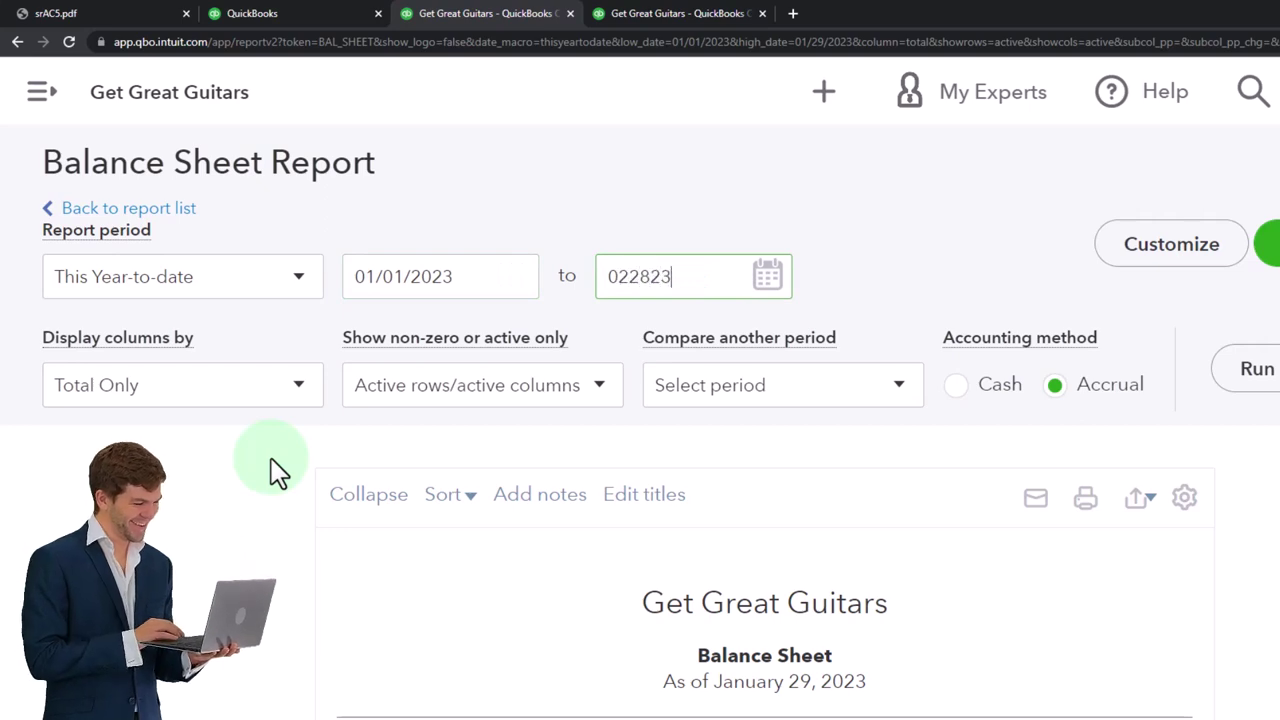
{"action": "key", "text": "Tab"}
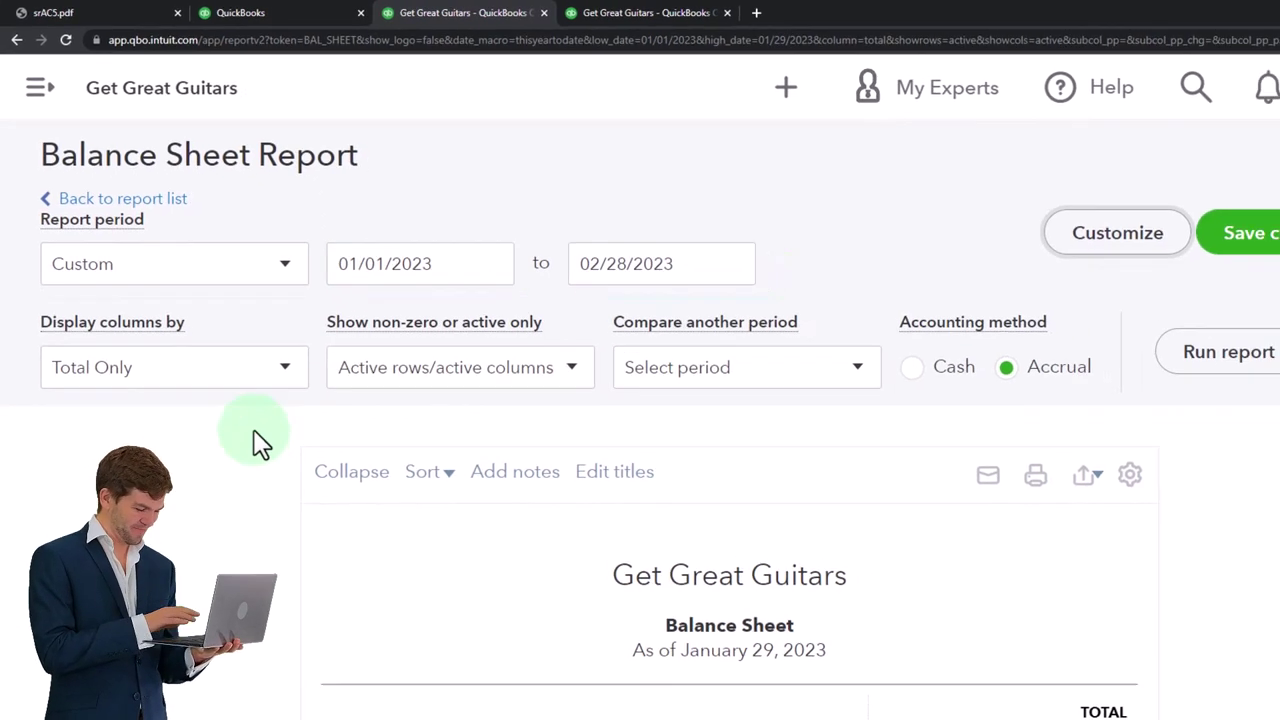
Step: Display the Balance Sheet columns by months and run the report
{"action": "left_click", "coordinate": [278, 378]}
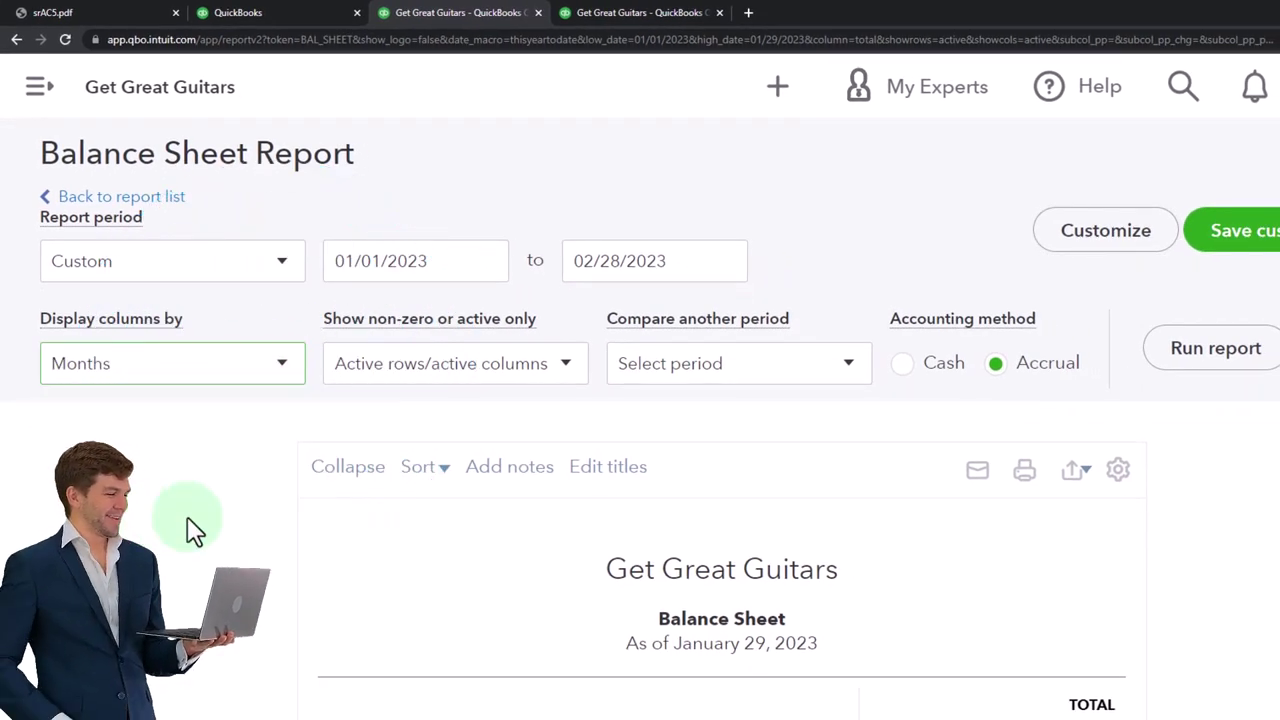
{"action": "left_click", "coordinate": [1195, 360]}
{"action": "scroll", "coordinate": [1056, 313], "scroll_direction": "down", "scroll_amount": 3}
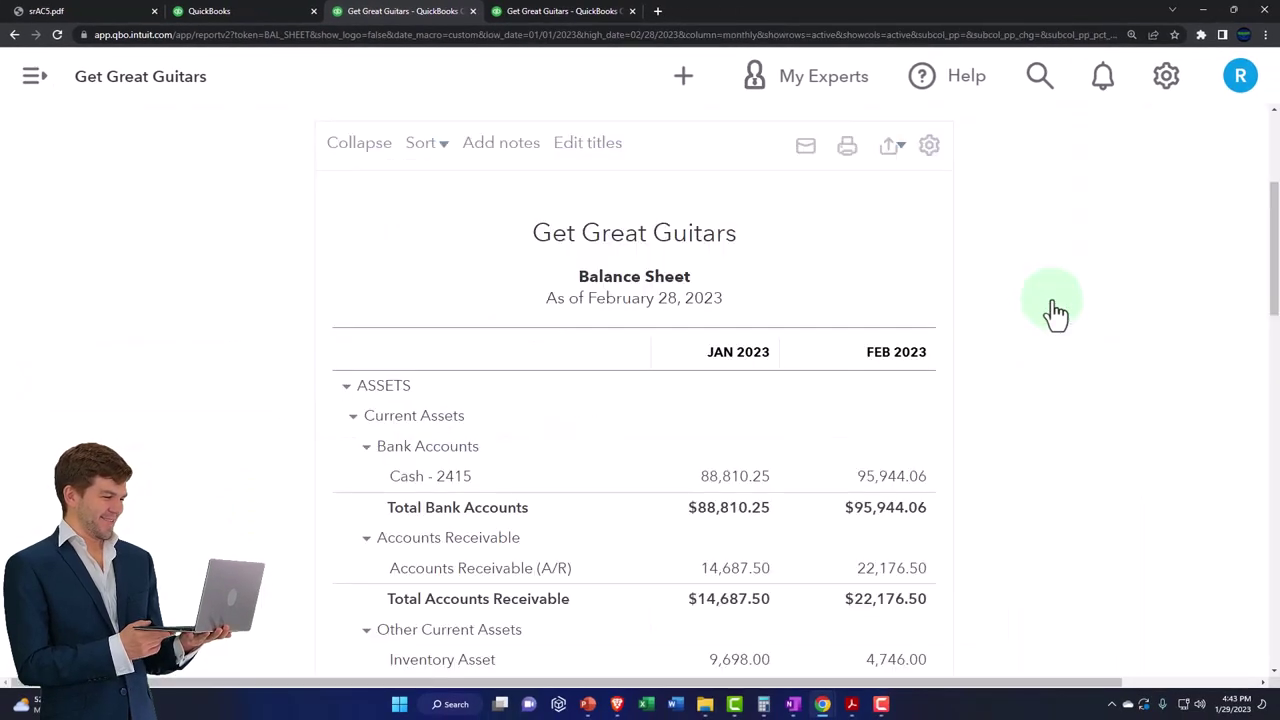
{"action": "key", "text": "ctrl+plus"}
{"action": "key", "text": "ctrl+plus"}
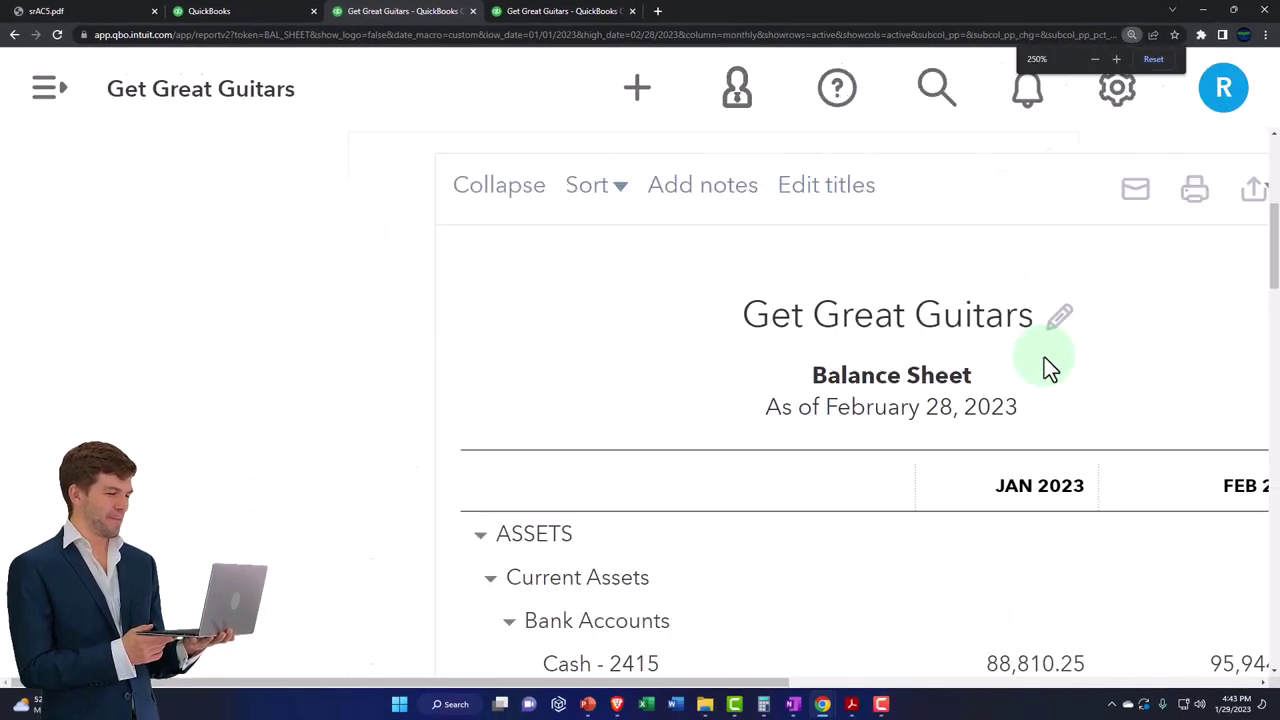
{"action": "left_click_drag", "start_coordinate": [757, 688], "coordinate": [951, 666]}
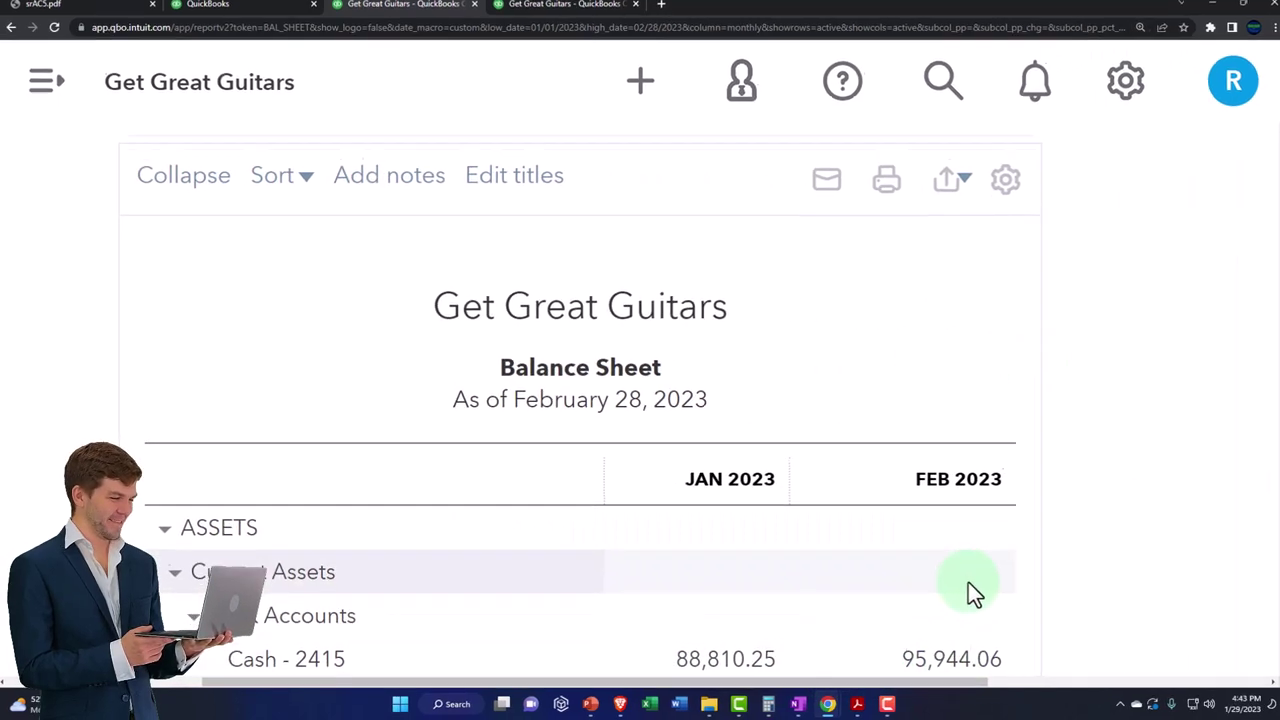
{"action": "scroll", "coordinate": [968, 582], "scroll_direction": "down", "scroll_amount": 3}
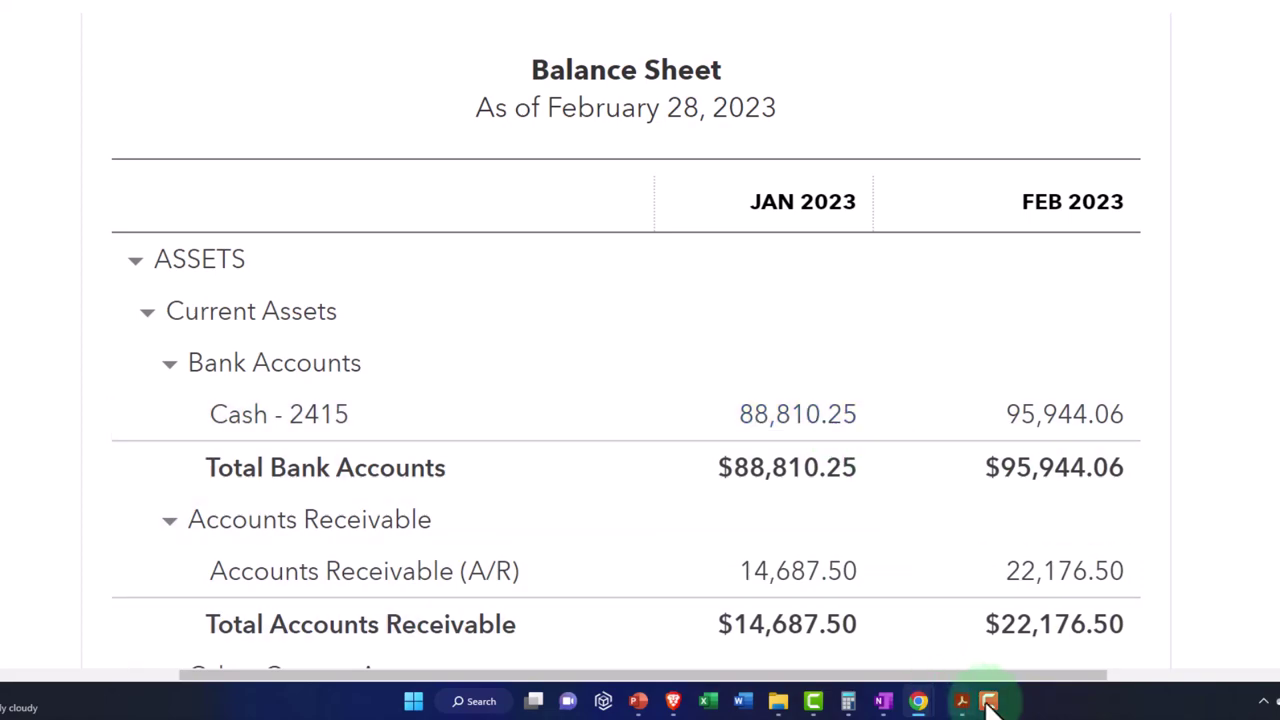
Step: Switch to Acrobat Reader and review the balance summary on the January bank statement
{"action": "left_click", "coordinate": [988, 703]}
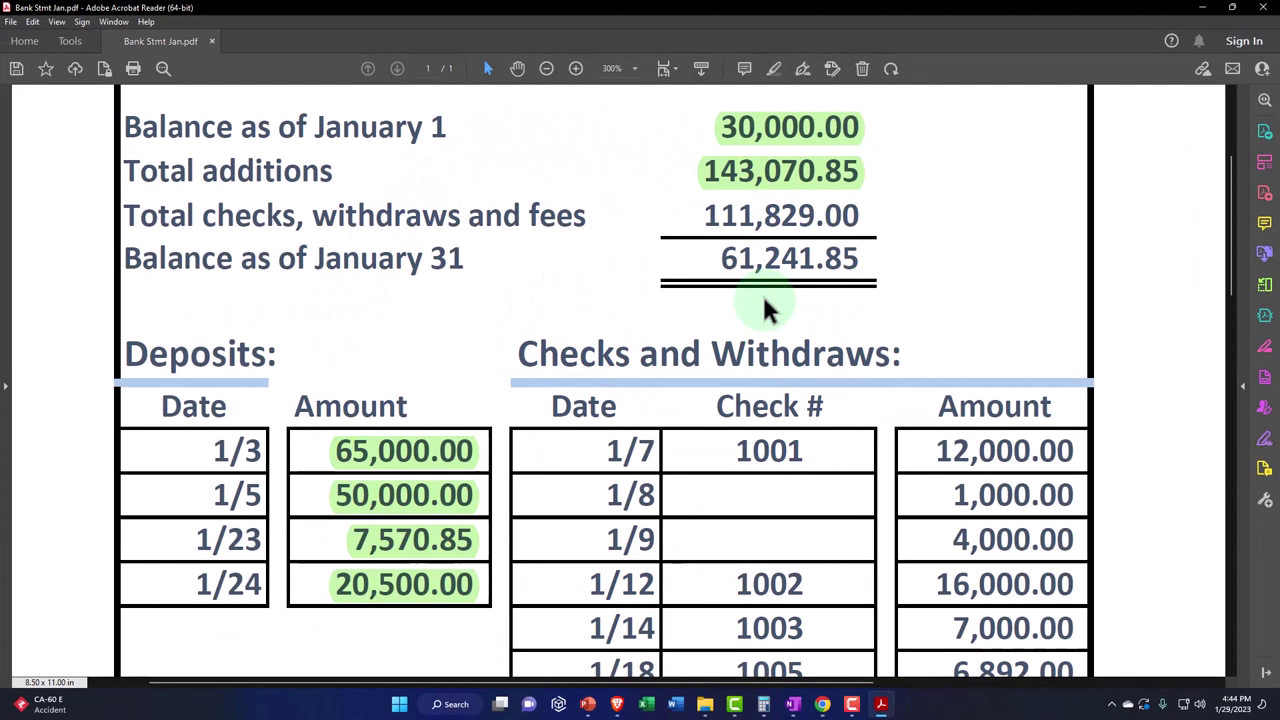
{"action": "scroll", "coordinate": [764, 302], "scroll_direction": "up", "scroll_amount": 1}
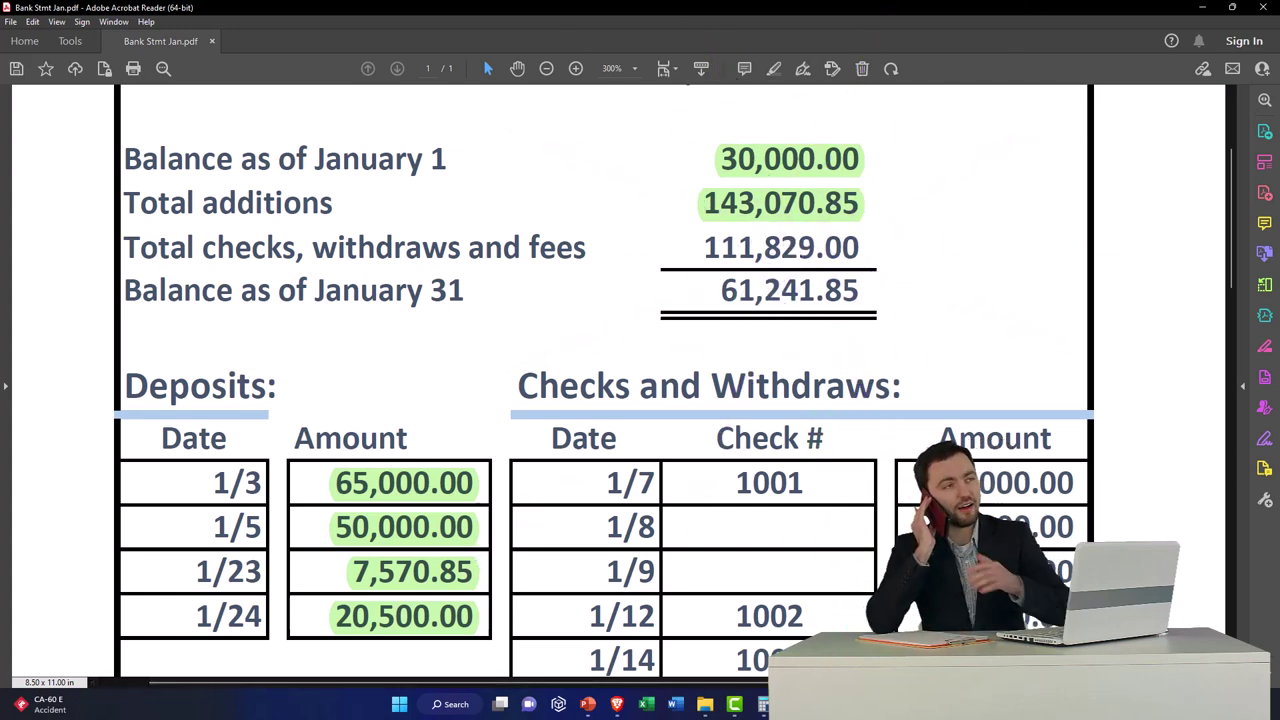
{"action": "key", "text": "alt+Tab"}
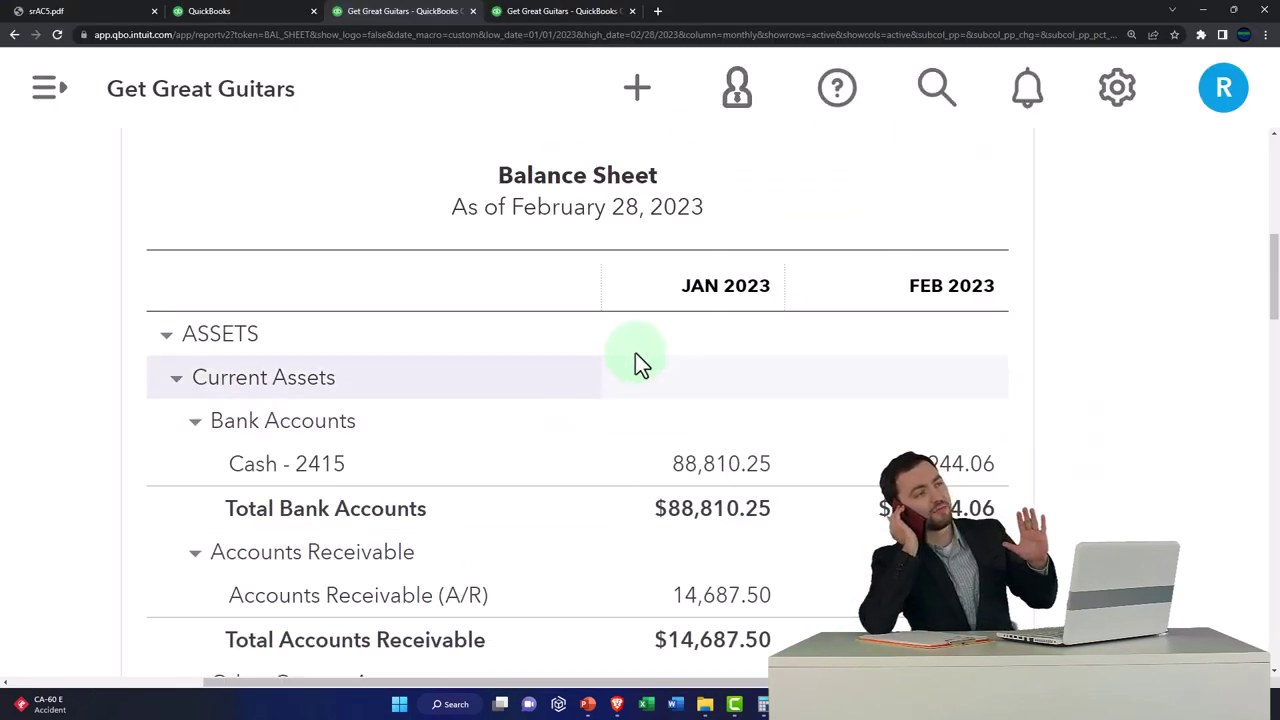
Step: Open the Reconcile page under Accounting in the QuickBooks home tab and collapse the navigation sidebar
{"action": "left_click", "coordinate": [243, 15]}
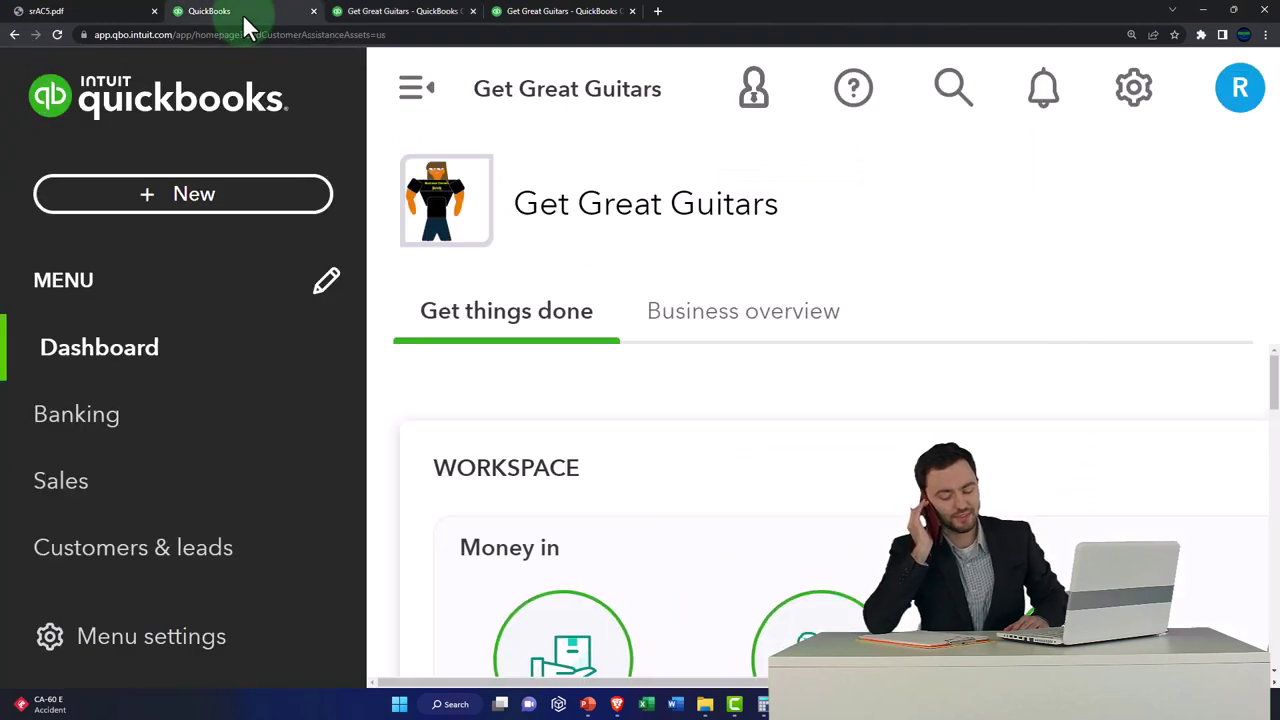
{"action": "key", "text": "ctrl+minus"}
{"action": "key", "text": "ctrl+minus"}
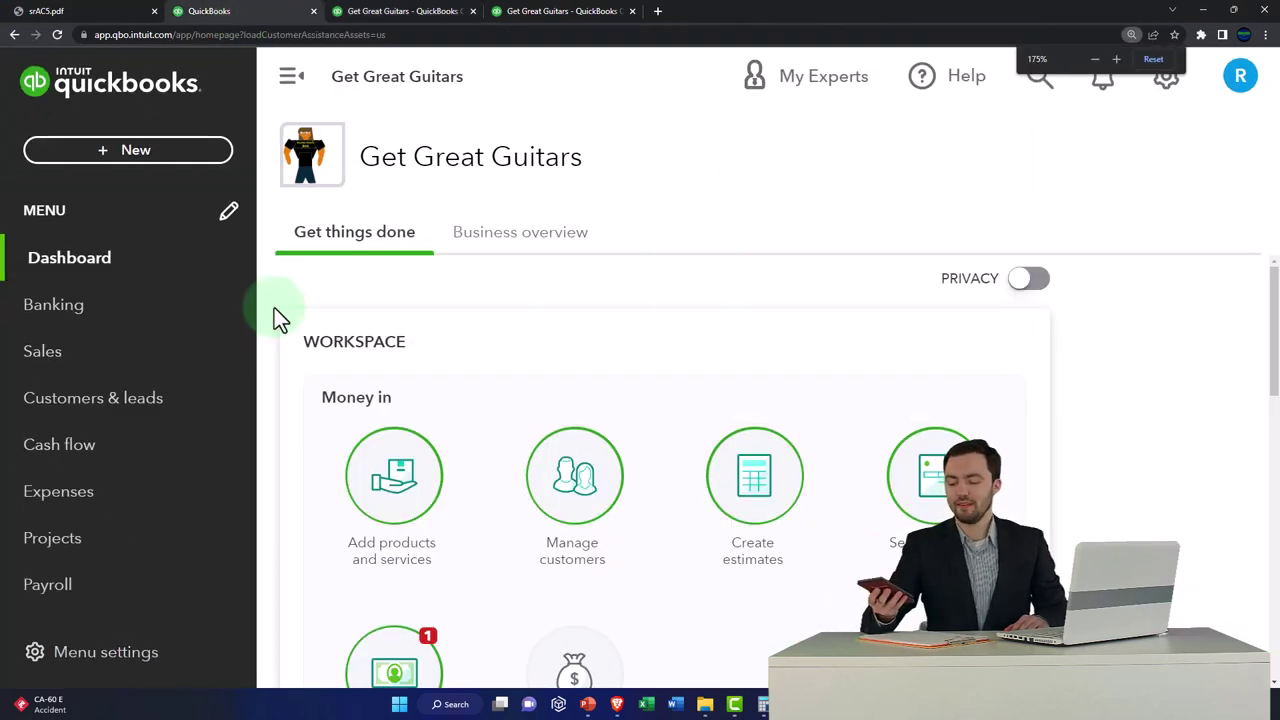
{"action": "key", "text": "ctrl+minus"}
{"action": "scroll", "coordinate": [177, 391], "scroll_direction": "down", "scroll_amount": 4}
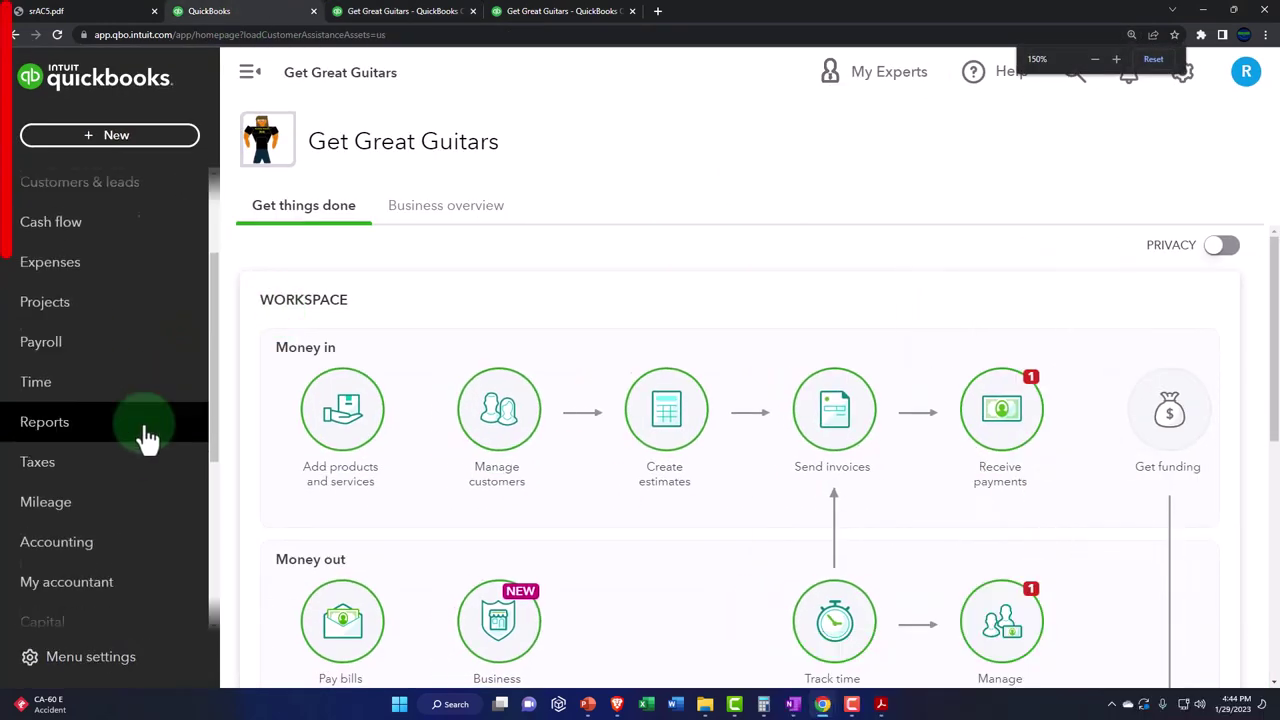
{"action": "scroll", "coordinate": [84, 472], "scroll_direction": "down", "scroll_amount": 1}
{"action": "left_click", "coordinate": [72, 462]}
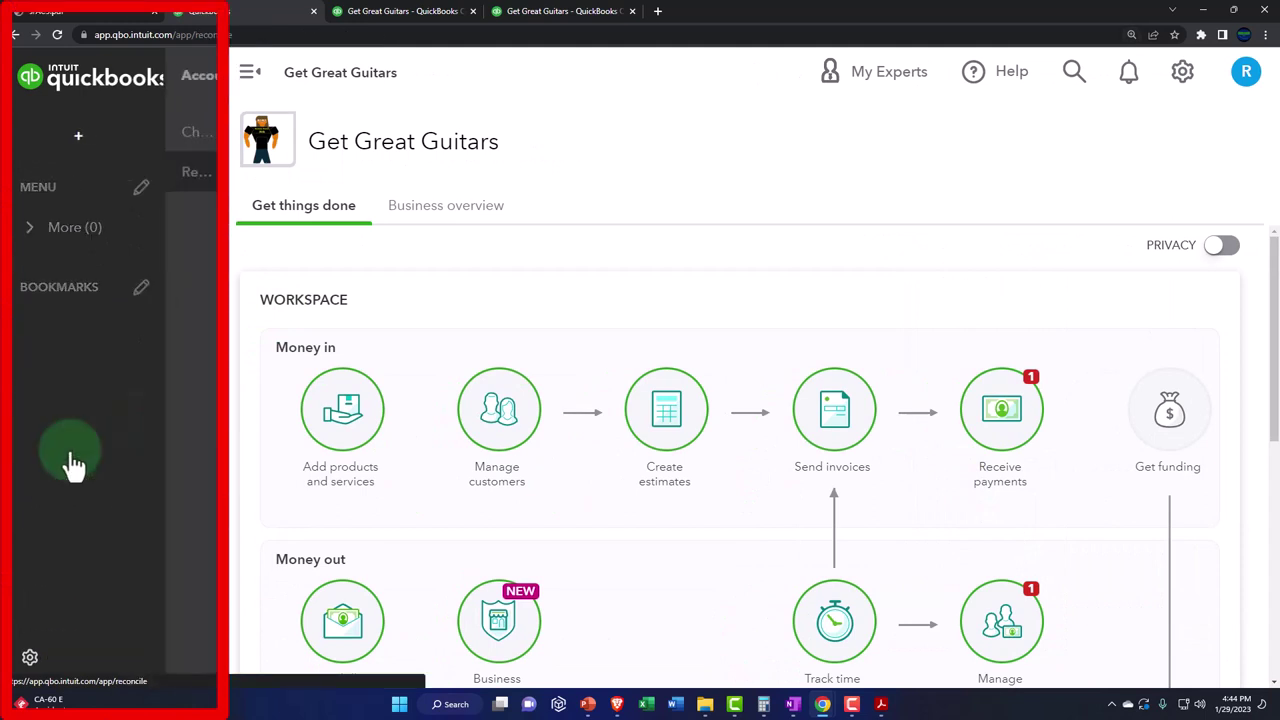
{"action": "left_click", "coordinate": [104, 226]}
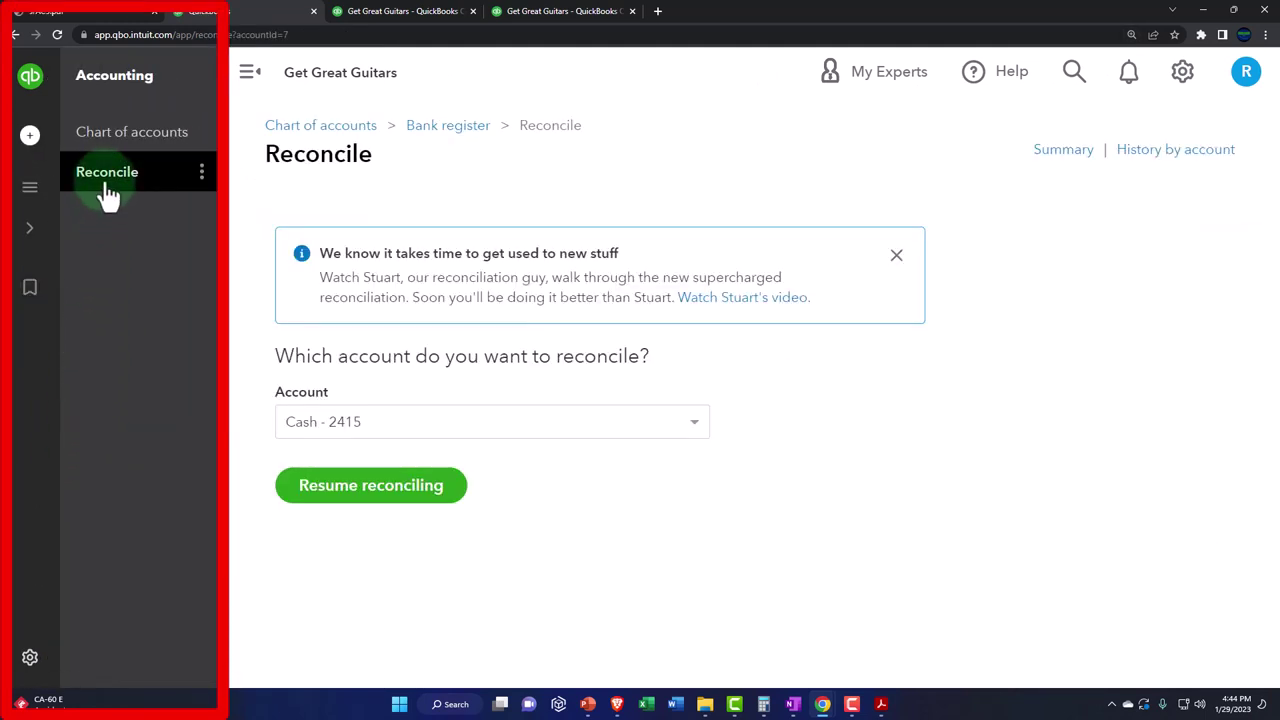
{"action": "left_click", "coordinate": [245, 85]}
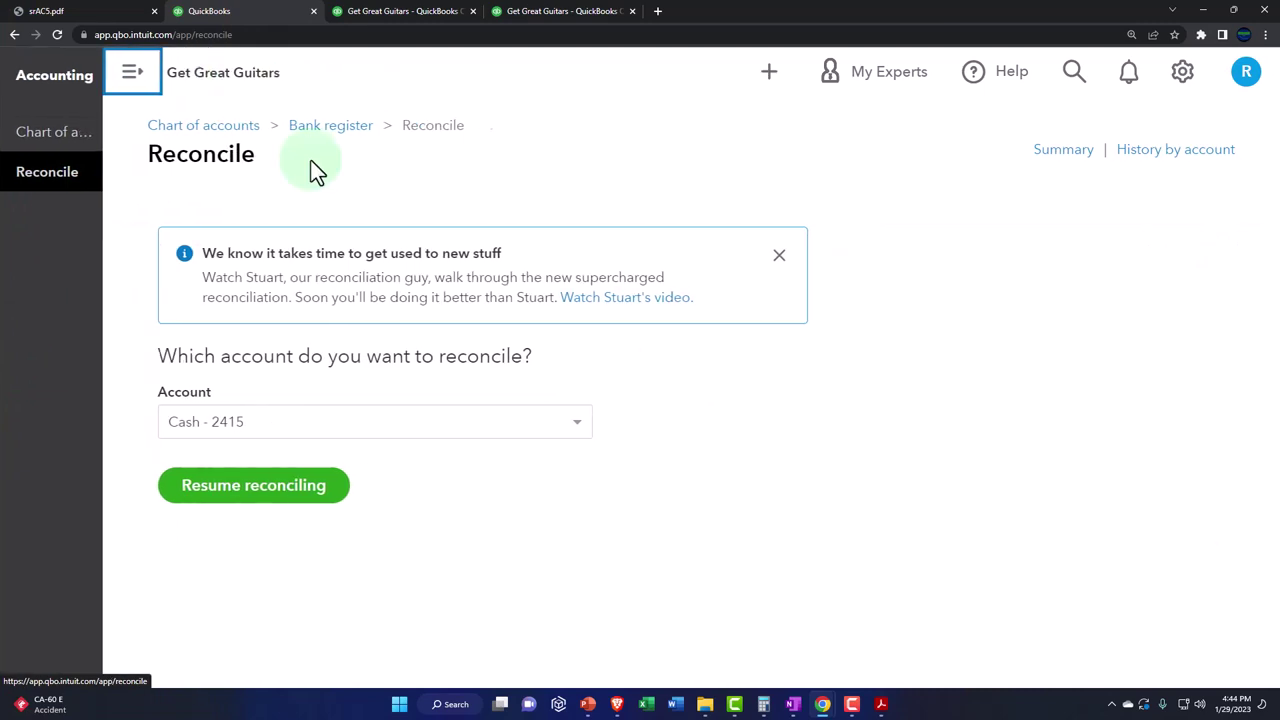
Step: Switch to the Sample Company window, view where Reconcile sits under Bookkeeping, and return to Get Great Guitars
{"action": "left_click", "coordinate": [824, 705]}
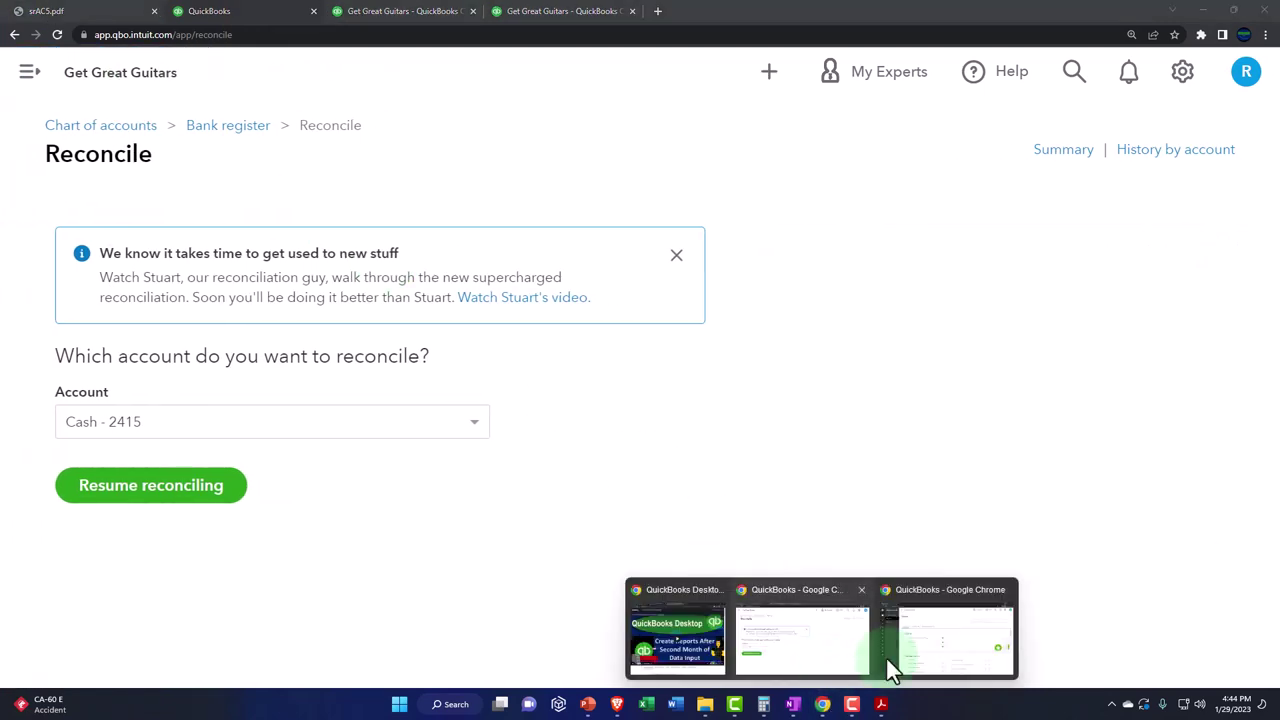
{"action": "left_click", "coordinate": [938, 654]}
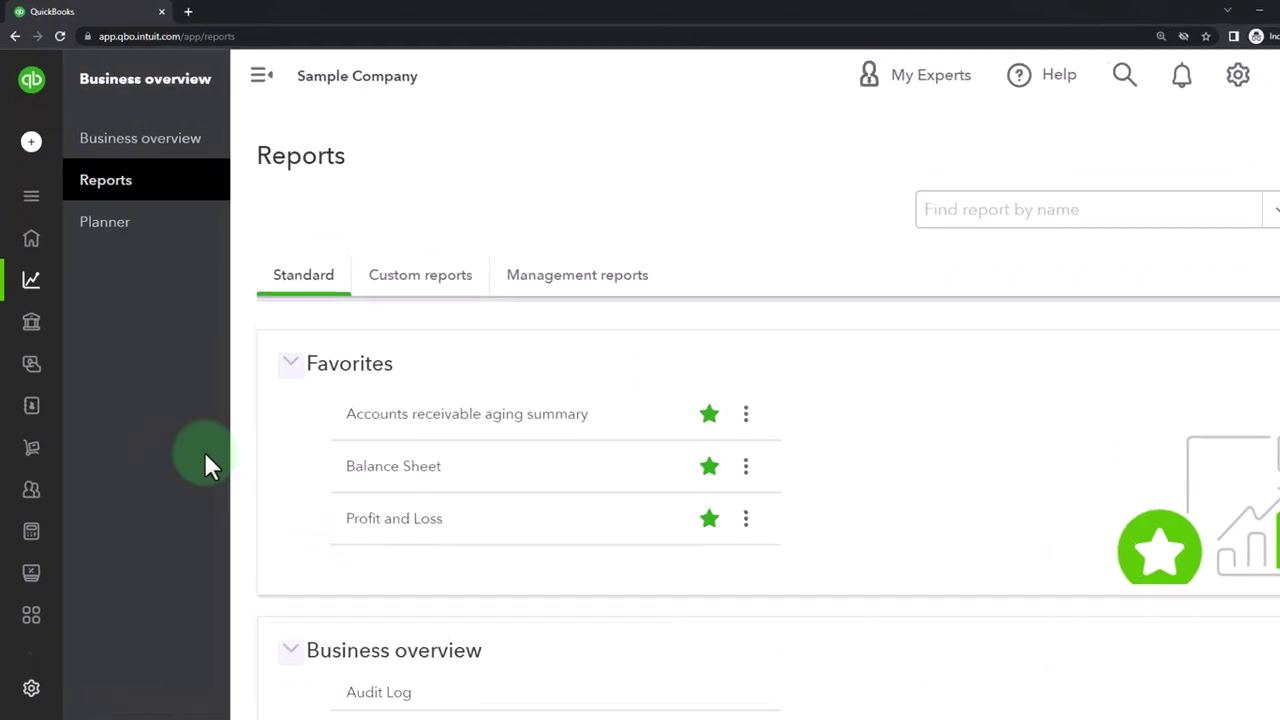
{"action": "mouse_move", "coordinate": [30, 390]}
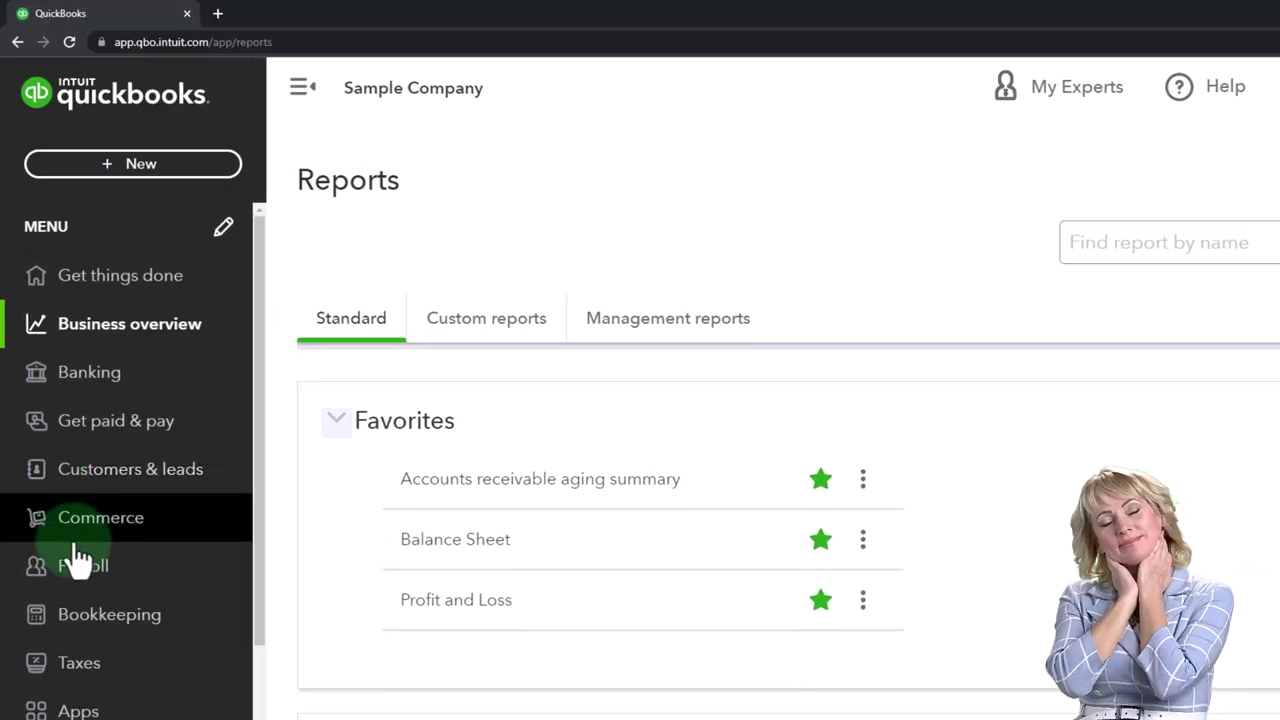
{"action": "left_click", "coordinate": [80, 622]}
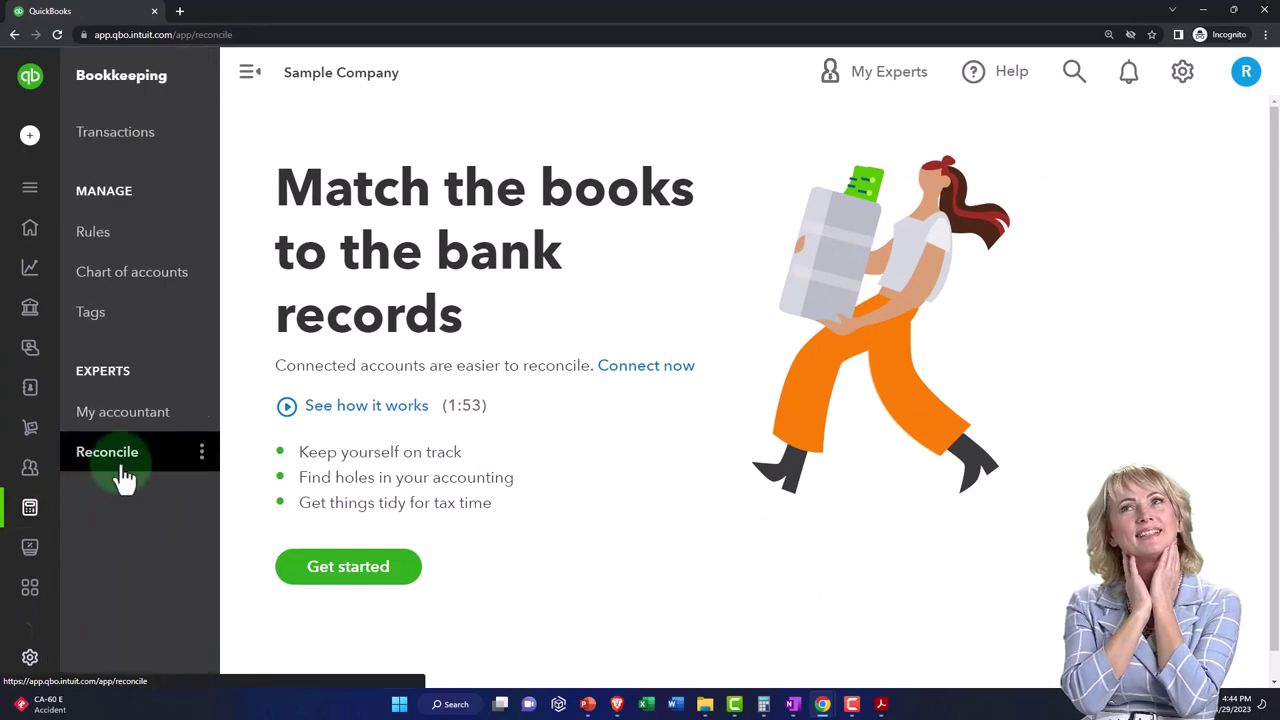
{"action": "left_click", "coordinate": [1203, 12]}
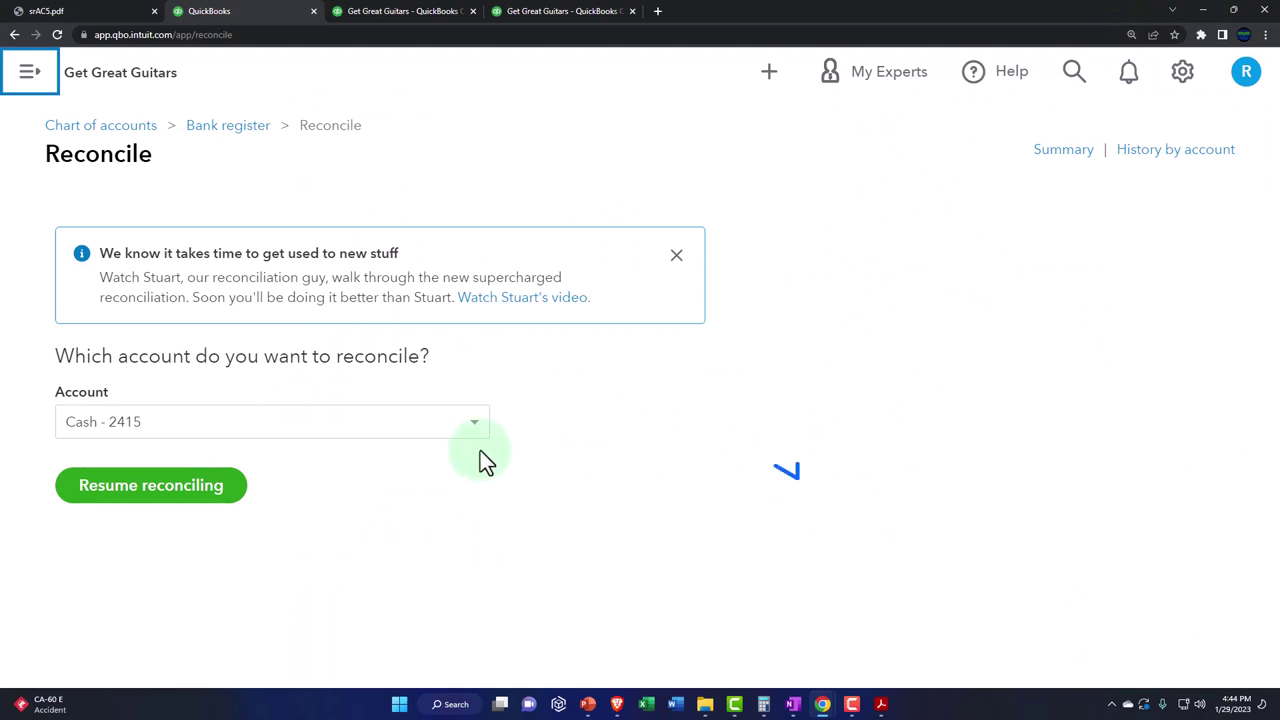
Step: Resume reconciling the Cash - 2415 account and dismiss both transaction-display tips with the option not to show them again
{"action": "left_click", "coordinate": [203, 490]}
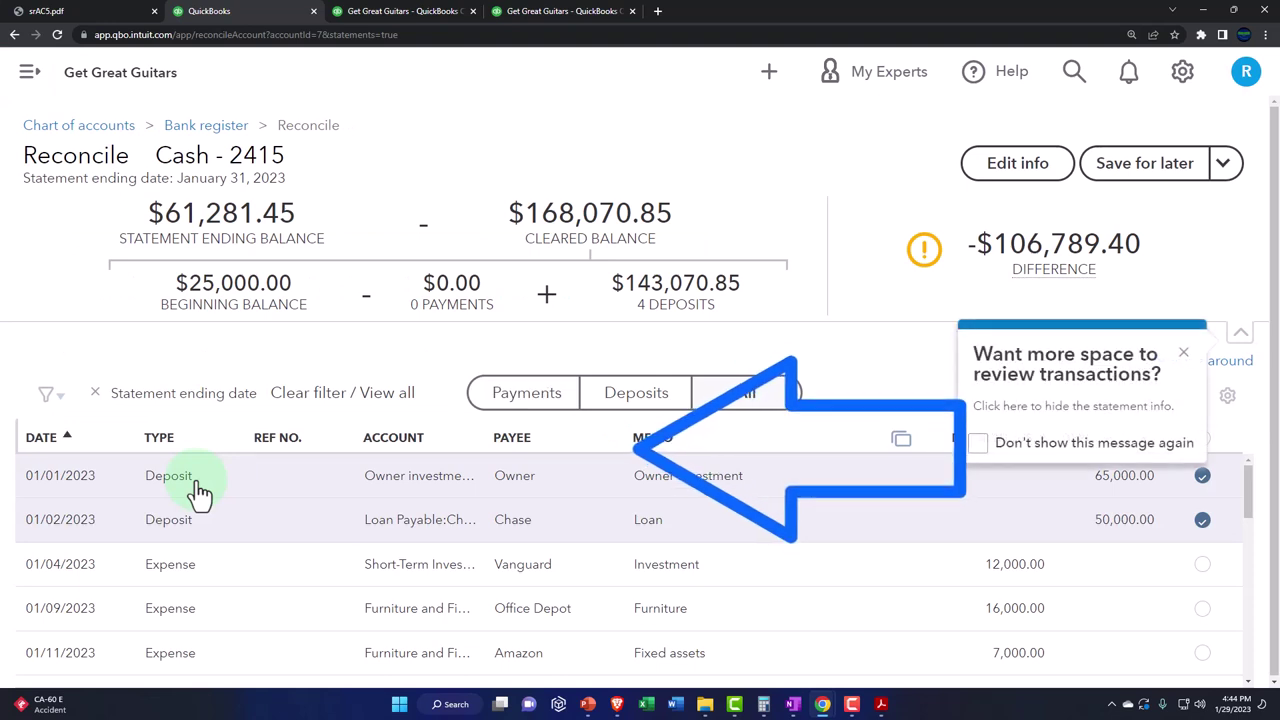
{"action": "mouse_move", "coordinate": [975, 300]}
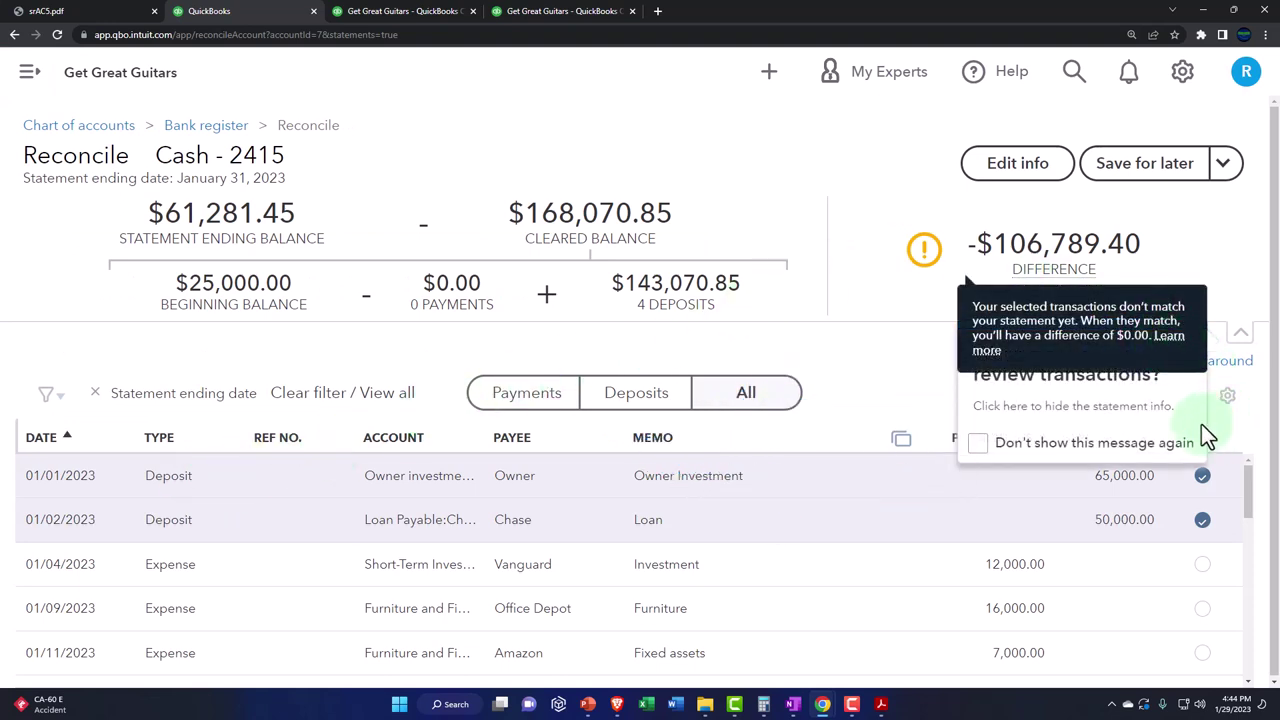
{"action": "left_click", "coordinate": [1105, 443]}
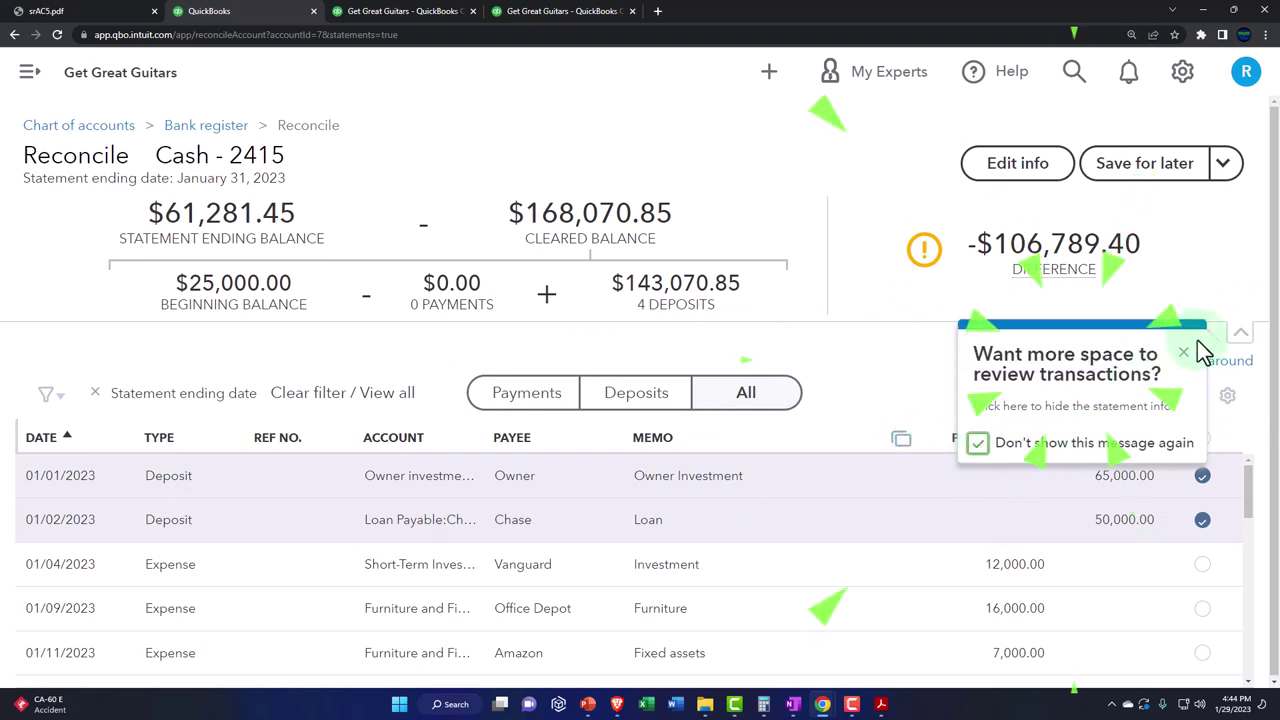
{"action": "left_click", "coordinate": [1184, 362]}
{"action": "left_click", "coordinate": [962, 504]}
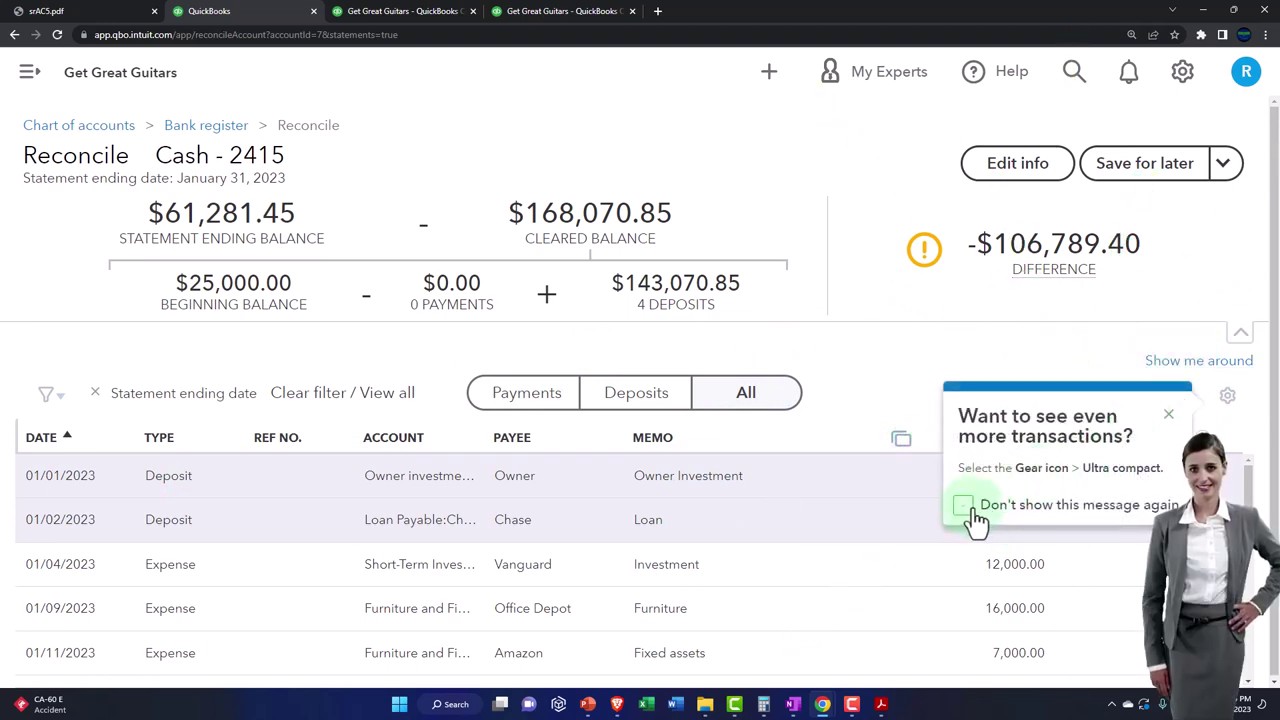
{"action": "left_click", "coordinate": [1168, 415]}
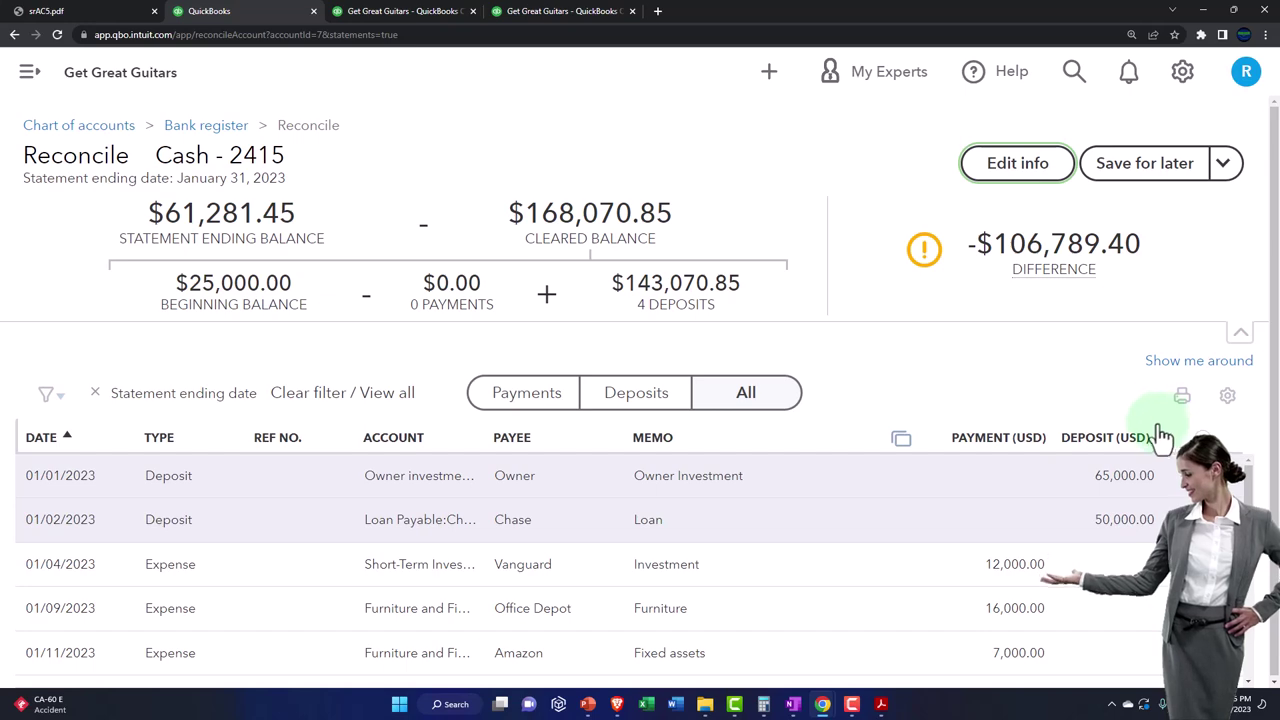
Step: Compare the reconciliation's beginning balance, ending balance and ending date with the January bank statement, and close the statement information unchanged
{"action": "left_click", "coordinate": [1003, 180]}
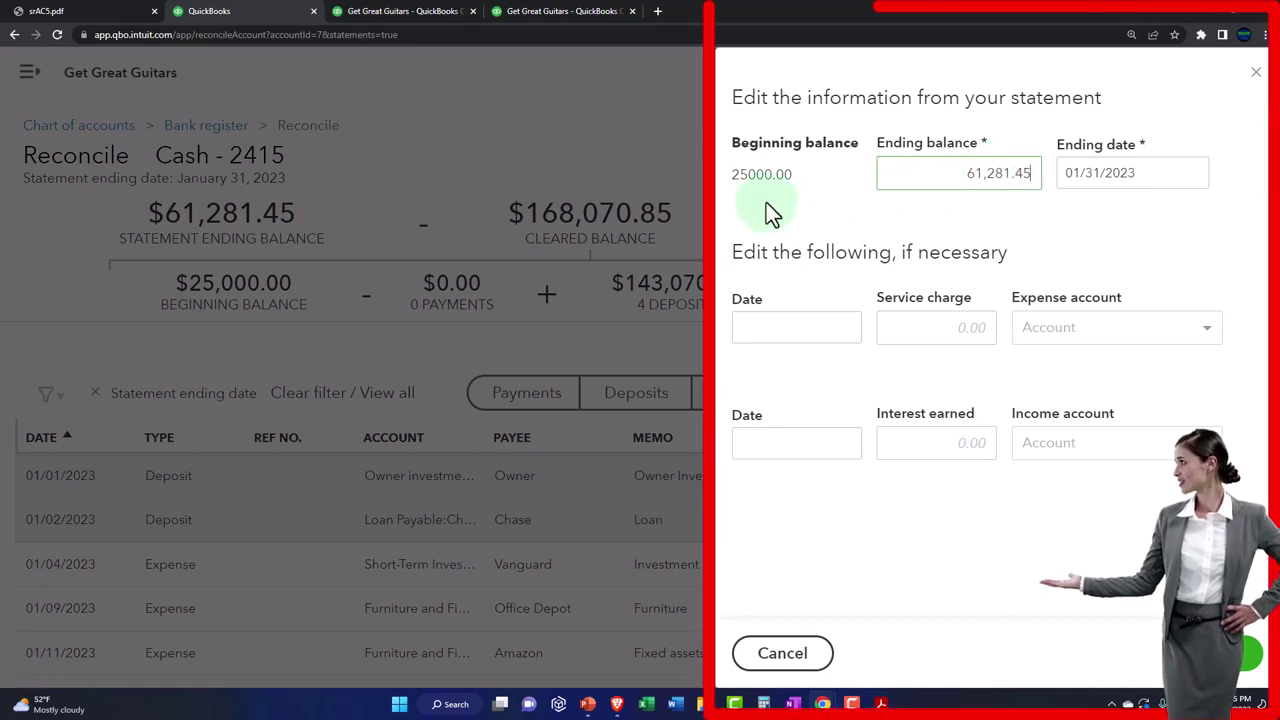
{"action": "mouse_move", "coordinate": [881, 703]}
{"action": "left_click", "coordinate": [880, 628]}
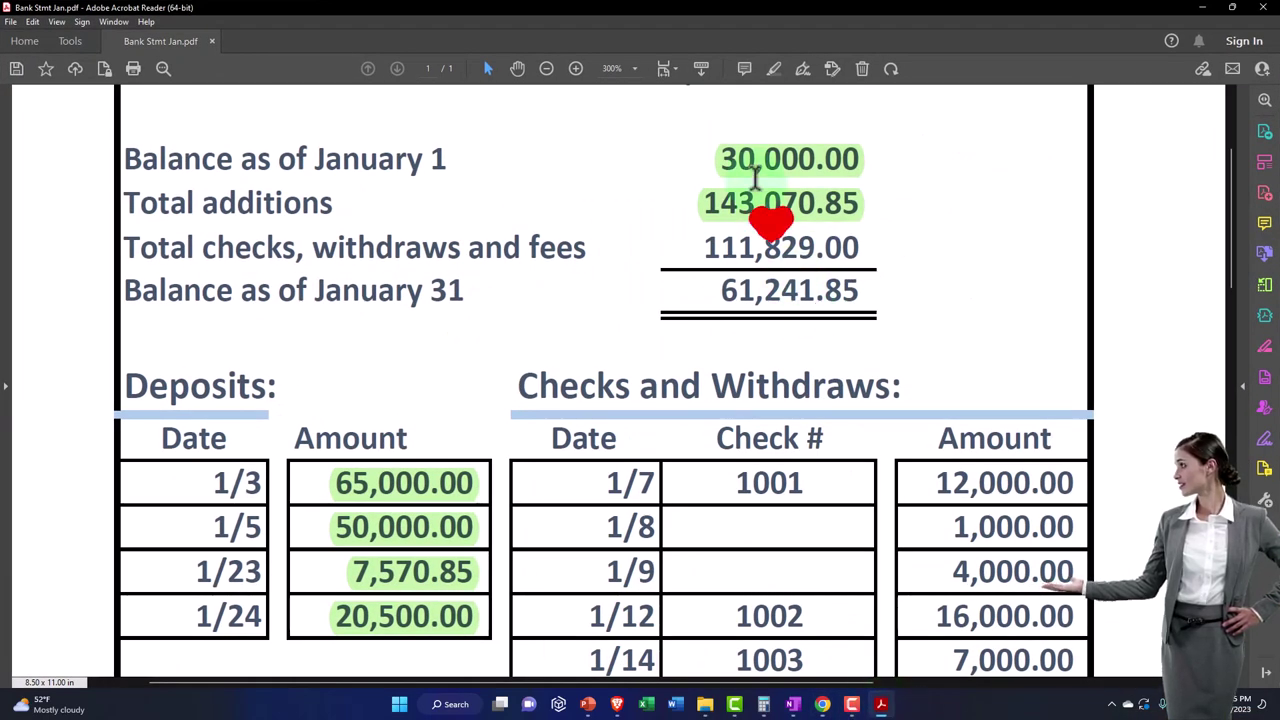
{"action": "mouse_move", "coordinate": [881, 705]}
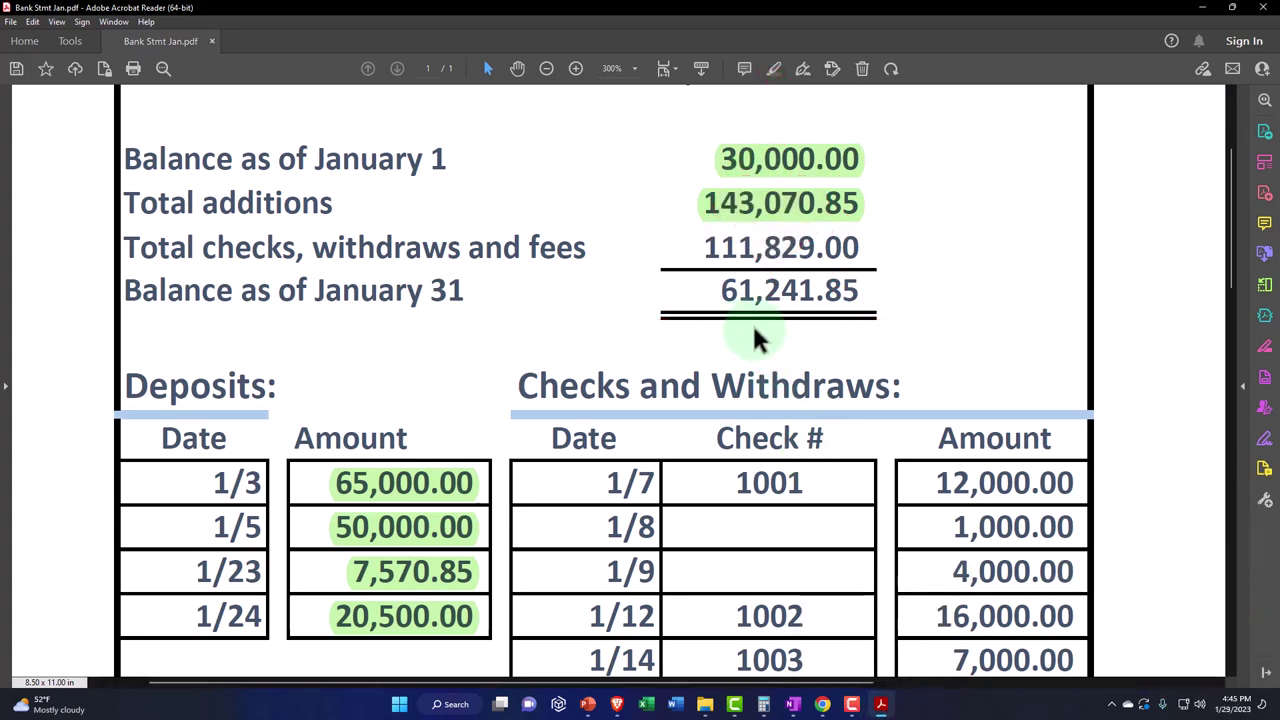
{"action": "left_click", "coordinate": [881, 704]}
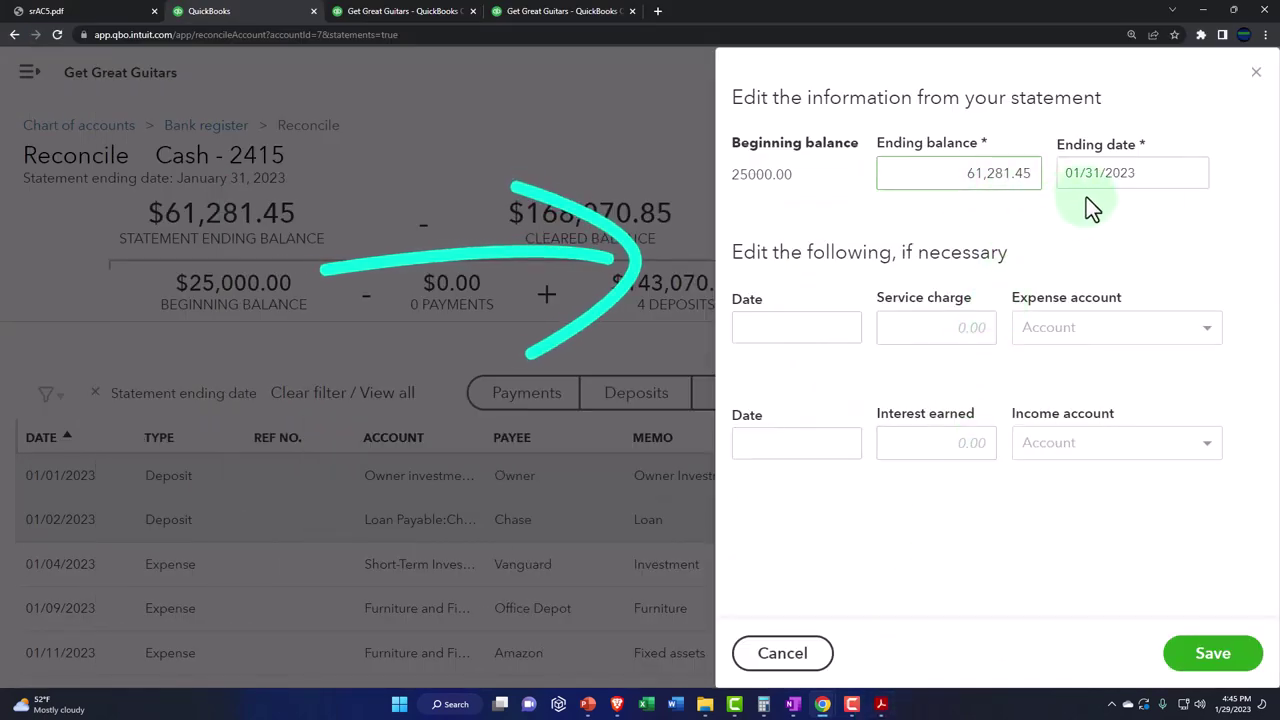
{"action": "left_click", "coordinate": [1256, 72]}
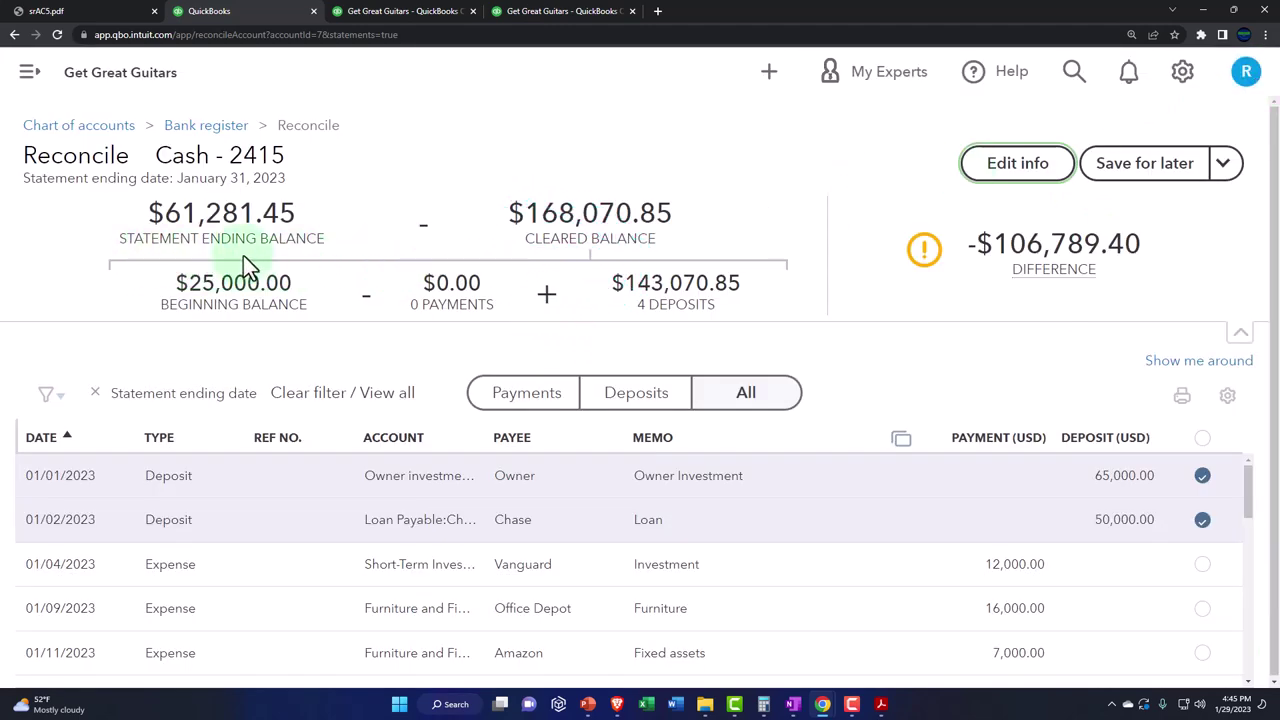
Step: Check the reconciliation's beginning balance and deposits against the January bank statement and the srAC5.pdf reconciliation report
{"action": "left_click", "coordinate": [879, 704]}
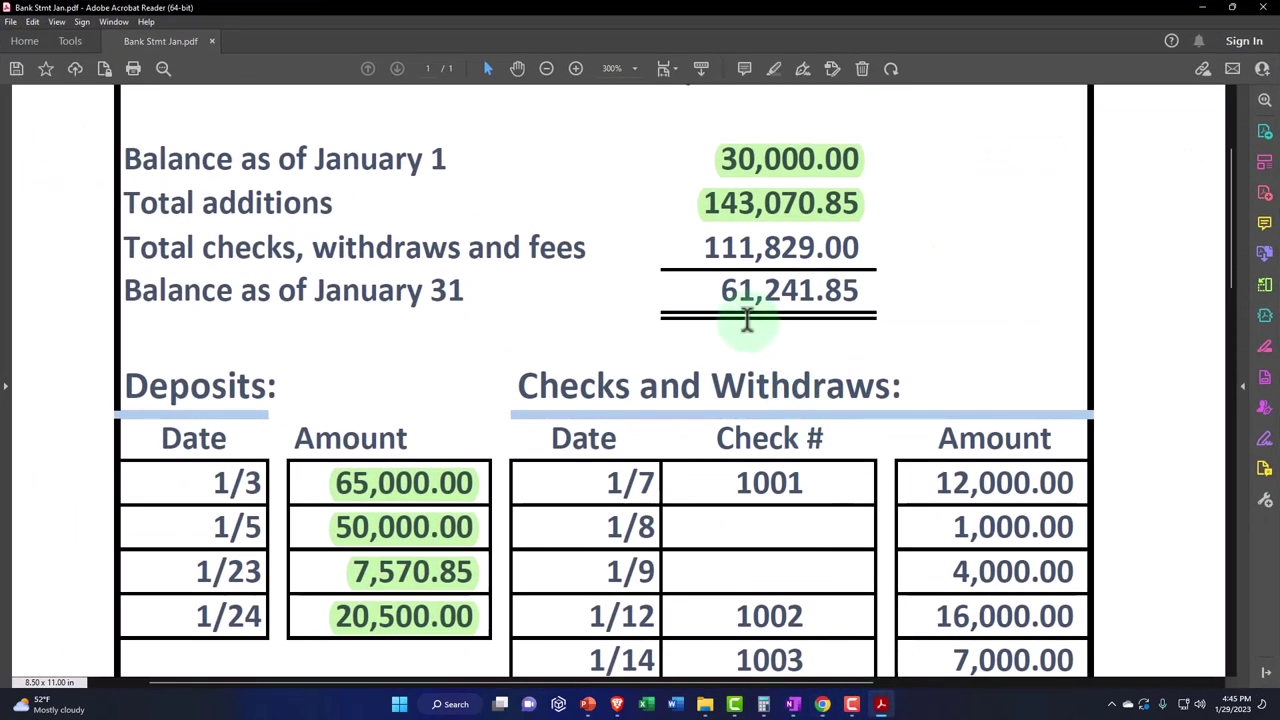
{"action": "key", "text": "alt+Tab"}
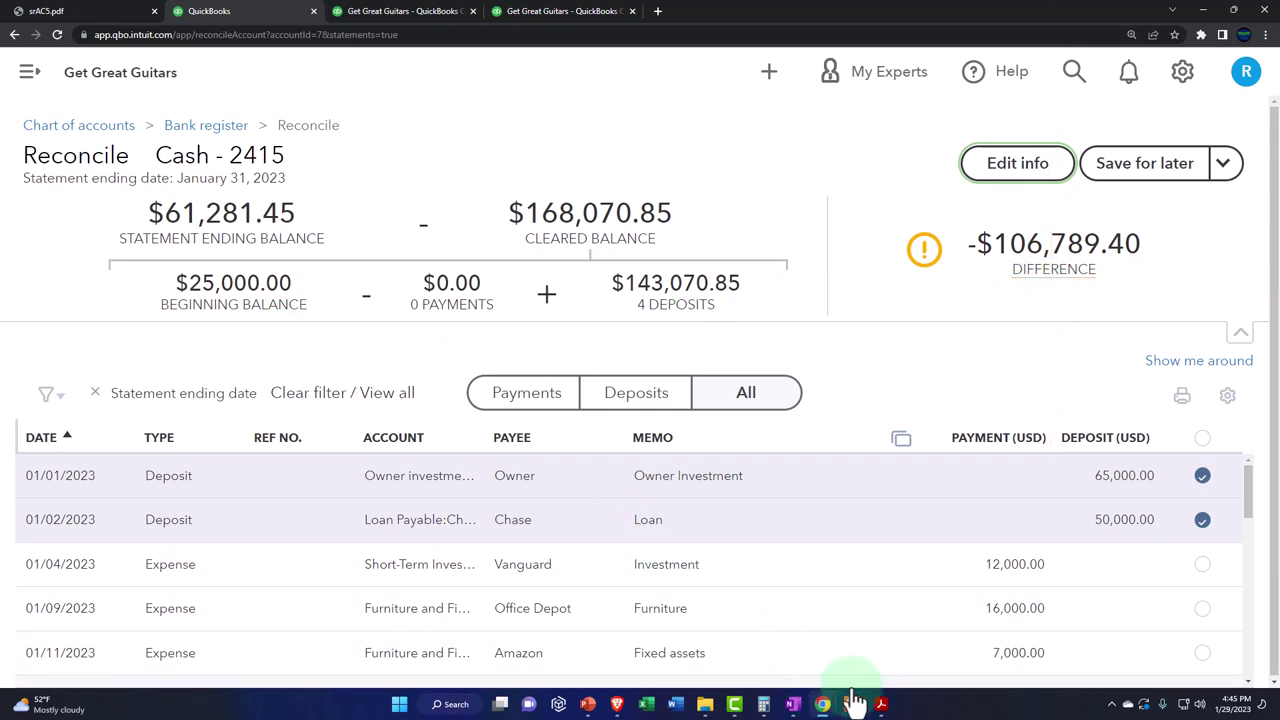
{"action": "left_click", "coordinate": [884, 703]}
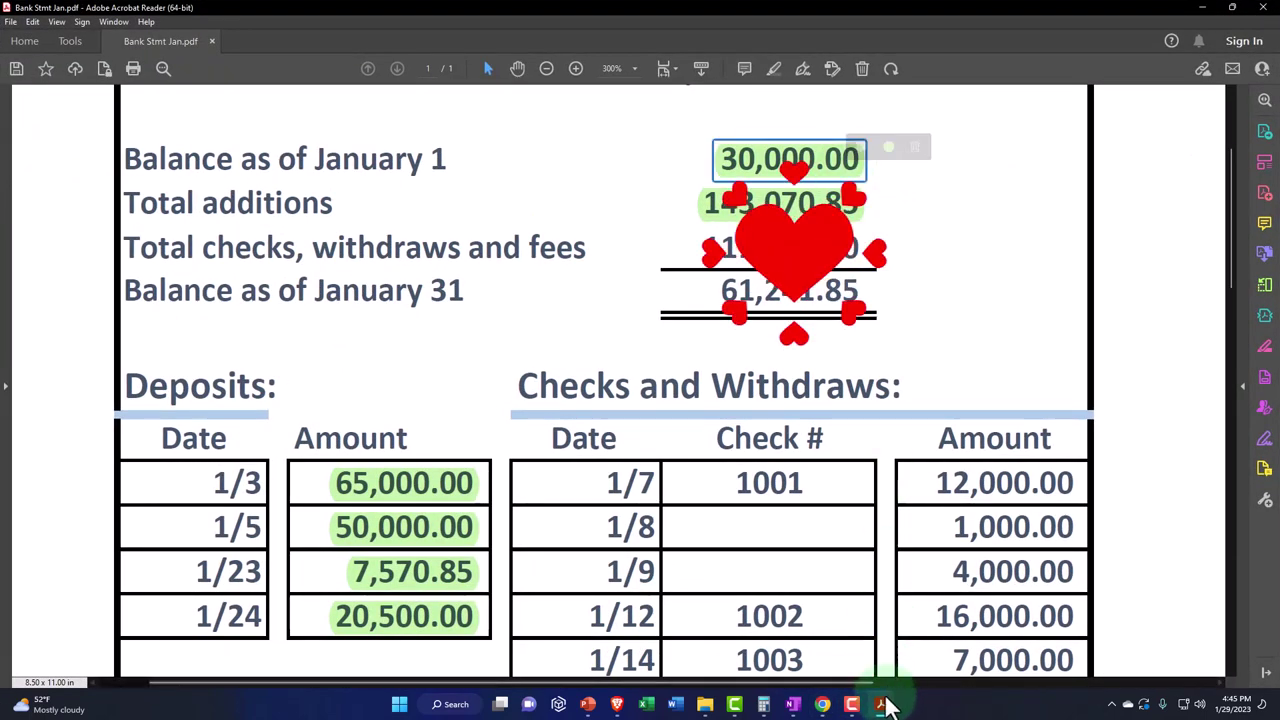
{"action": "mouse_move", "coordinate": [884, 706]}
{"action": "left_click", "coordinate": [812, 204]}
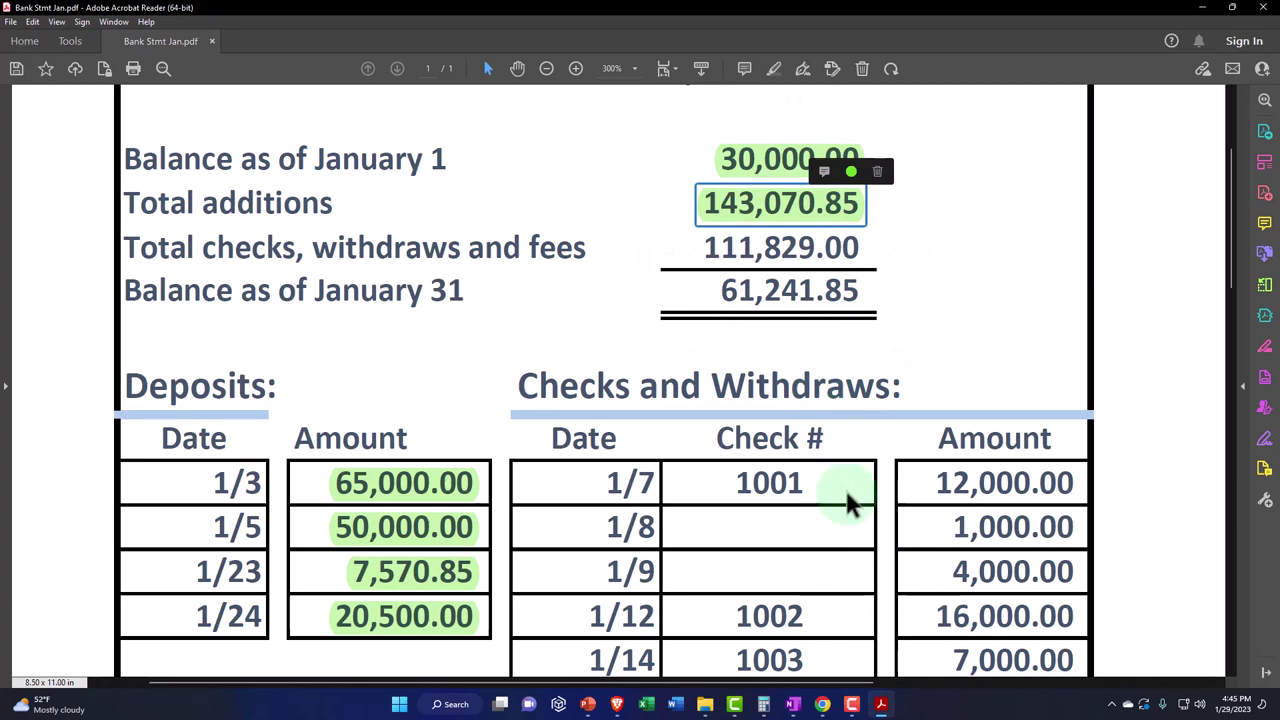
{"action": "key", "text": "alt+Tab"}
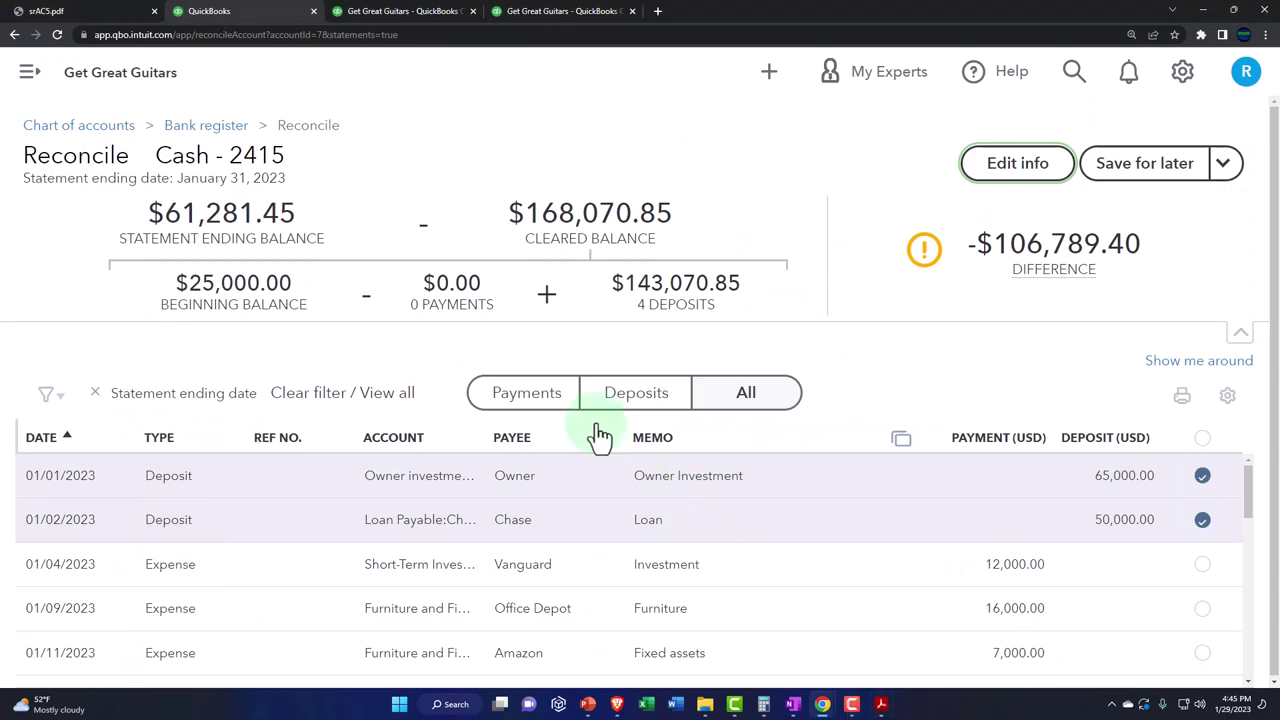
{"action": "left_click", "coordinate": [670, 324]}
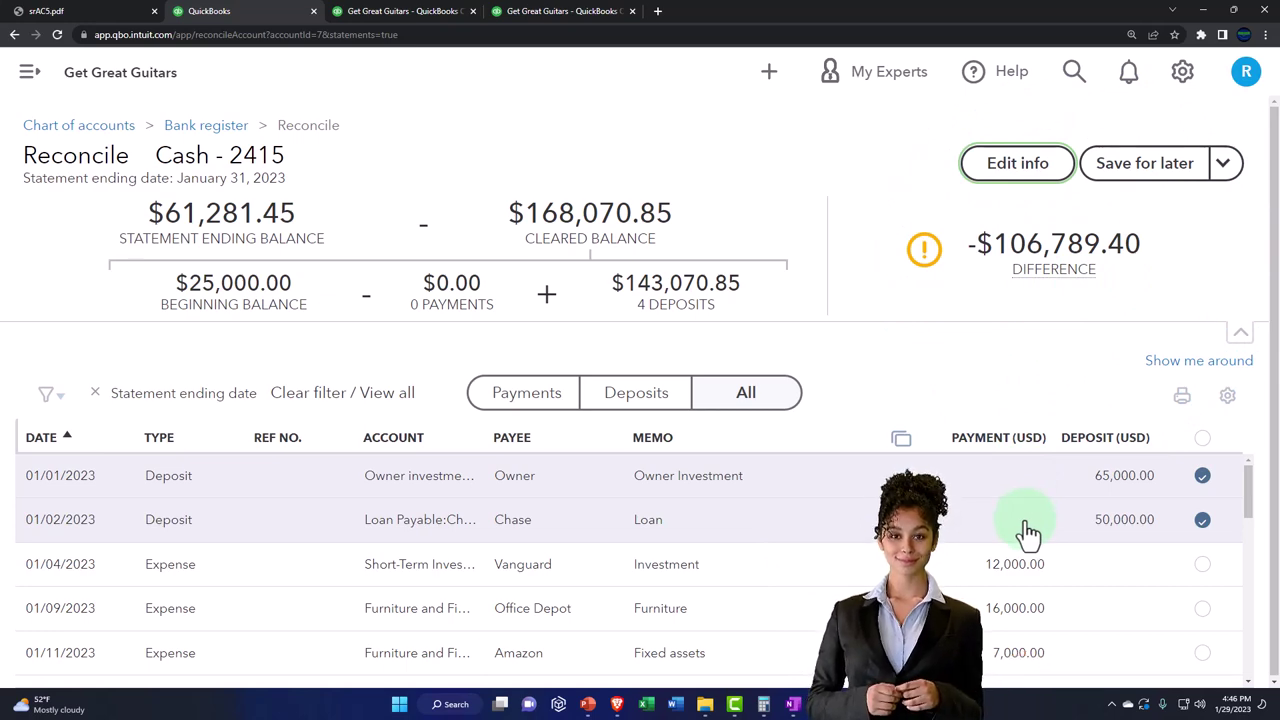
{"action": "left_click", "coordinate": [90, 13]}
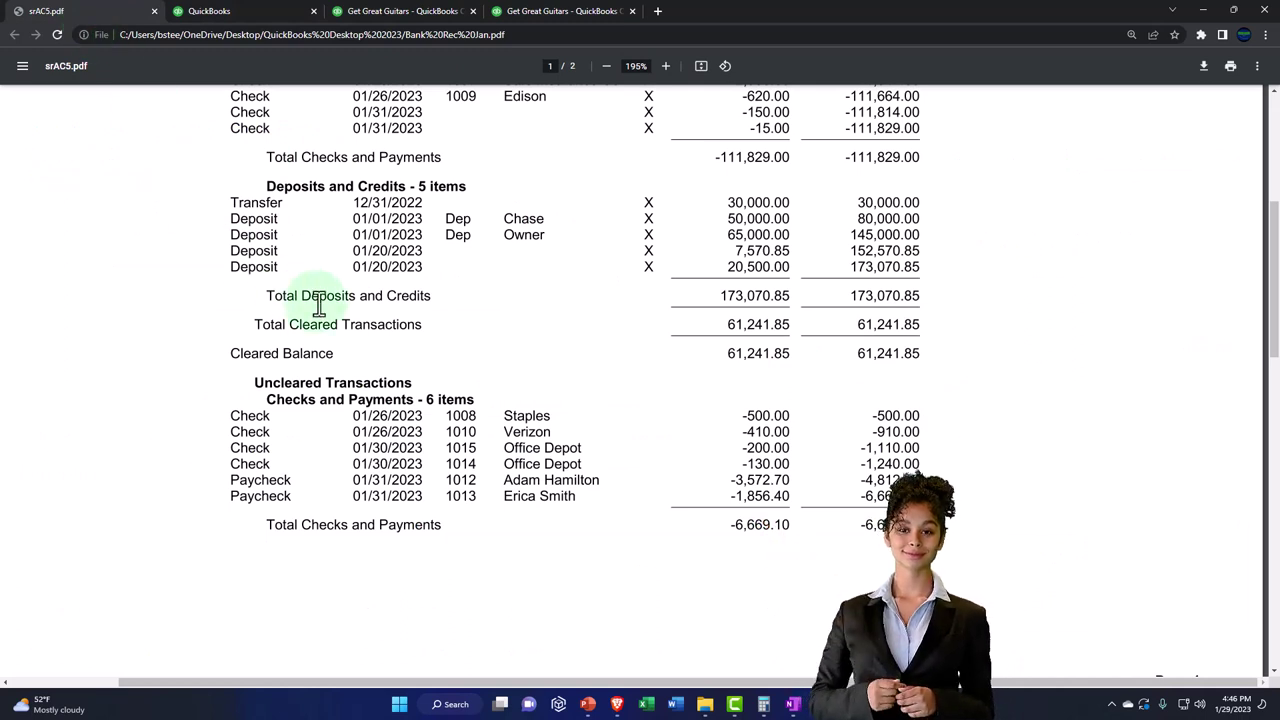
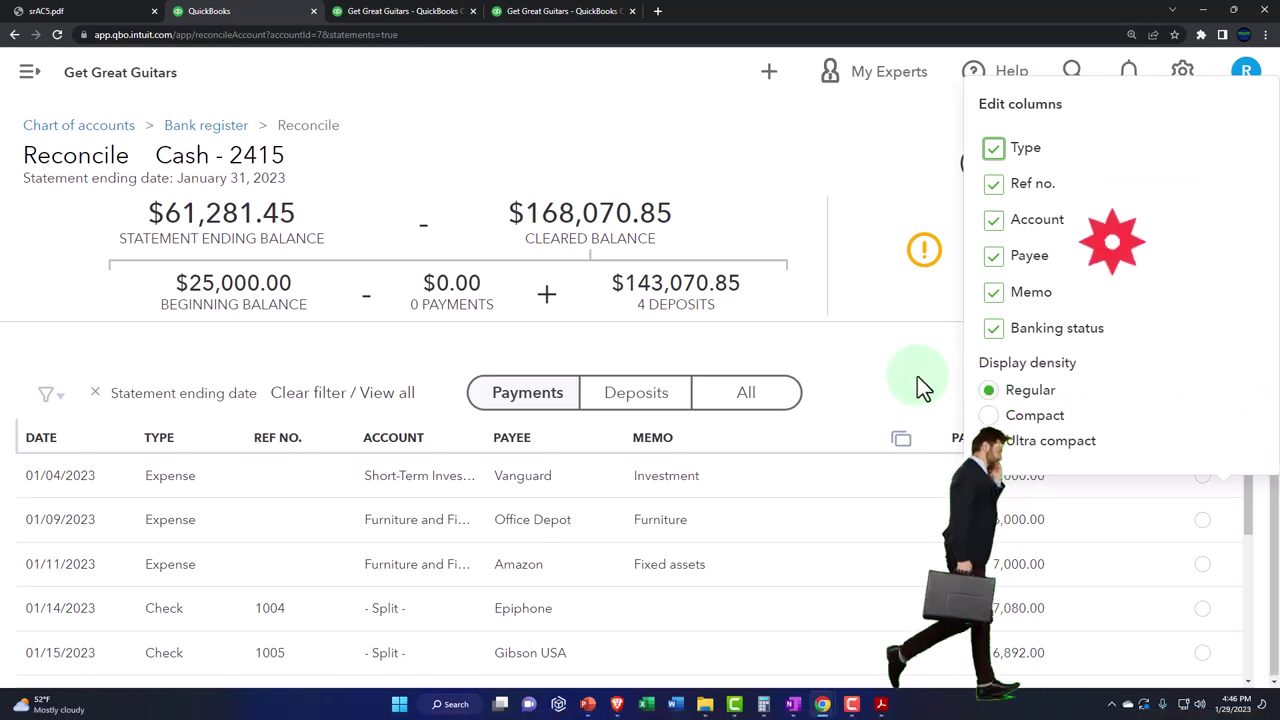
Step: Show only payments in the Cash - 2415 reconciliation and bring up the bank statement's Checks and Withdraws list
{"action": "key", "text": "ctrl+minus"}
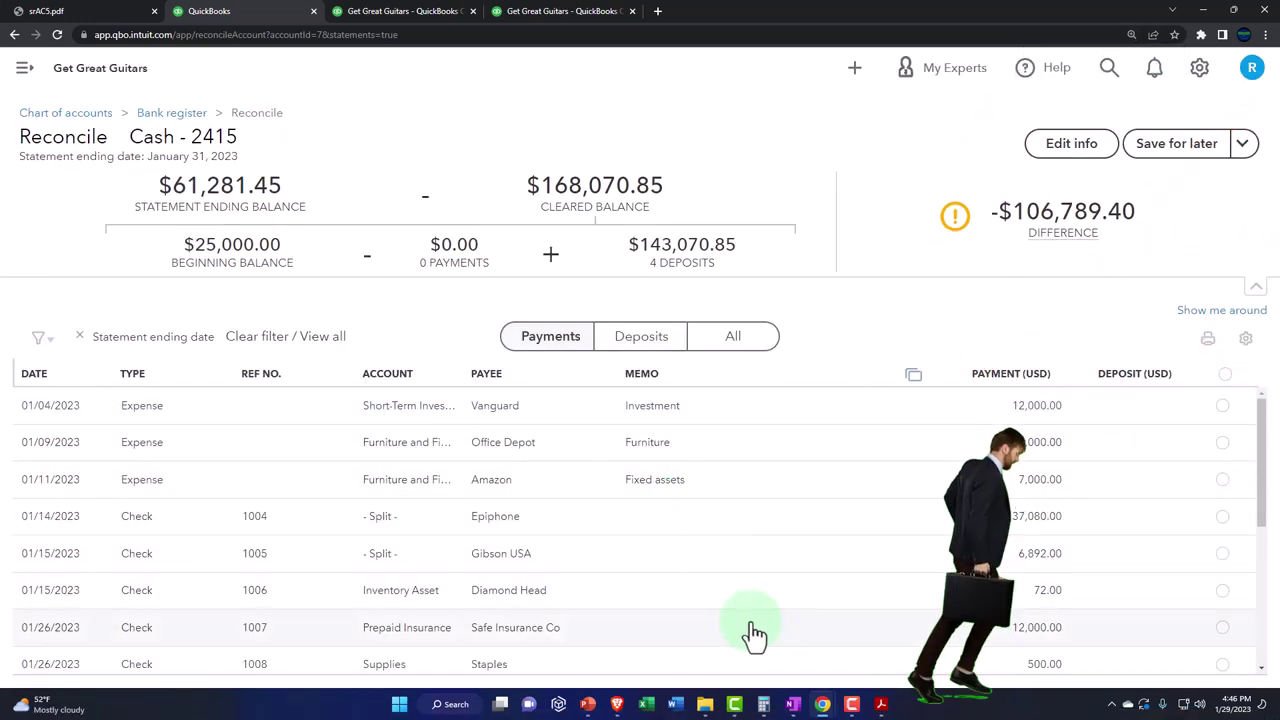
{"action": "left_click", "coordinate": [883, 705]}
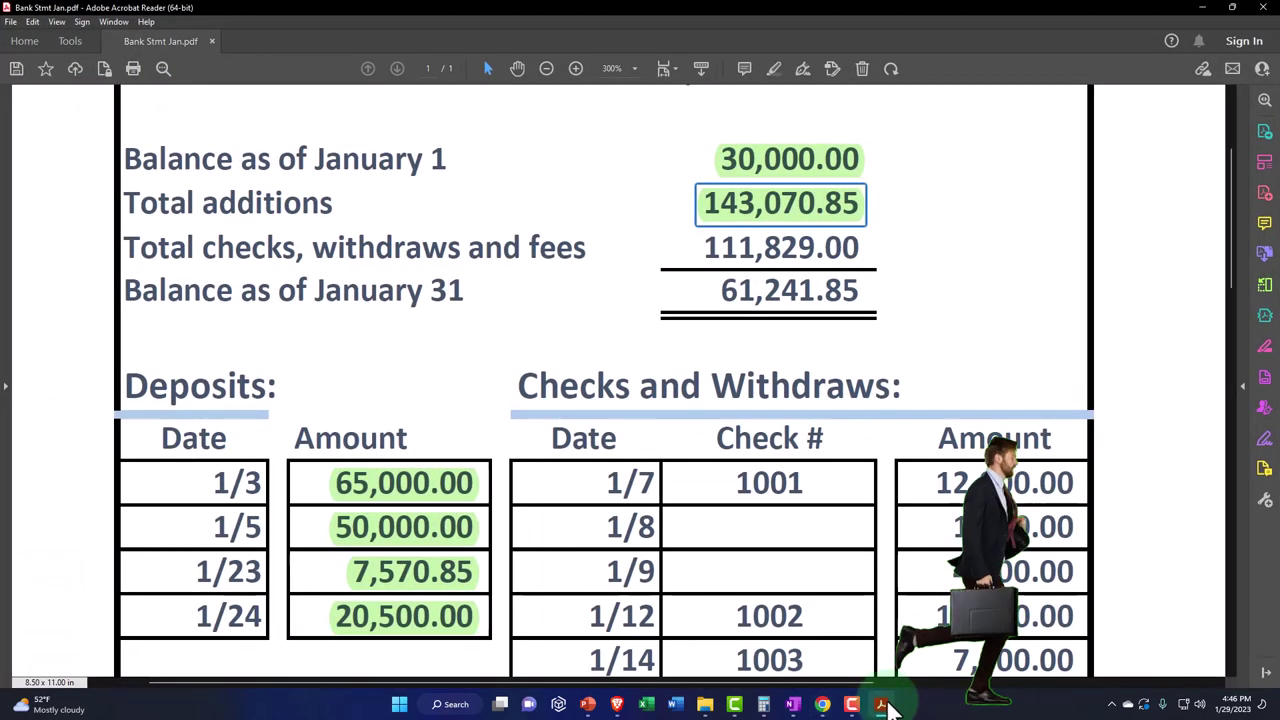
{"action": "scroll", "coordinate": [818, 530], "scroll_direction": "down", "scroll_amount": 3}
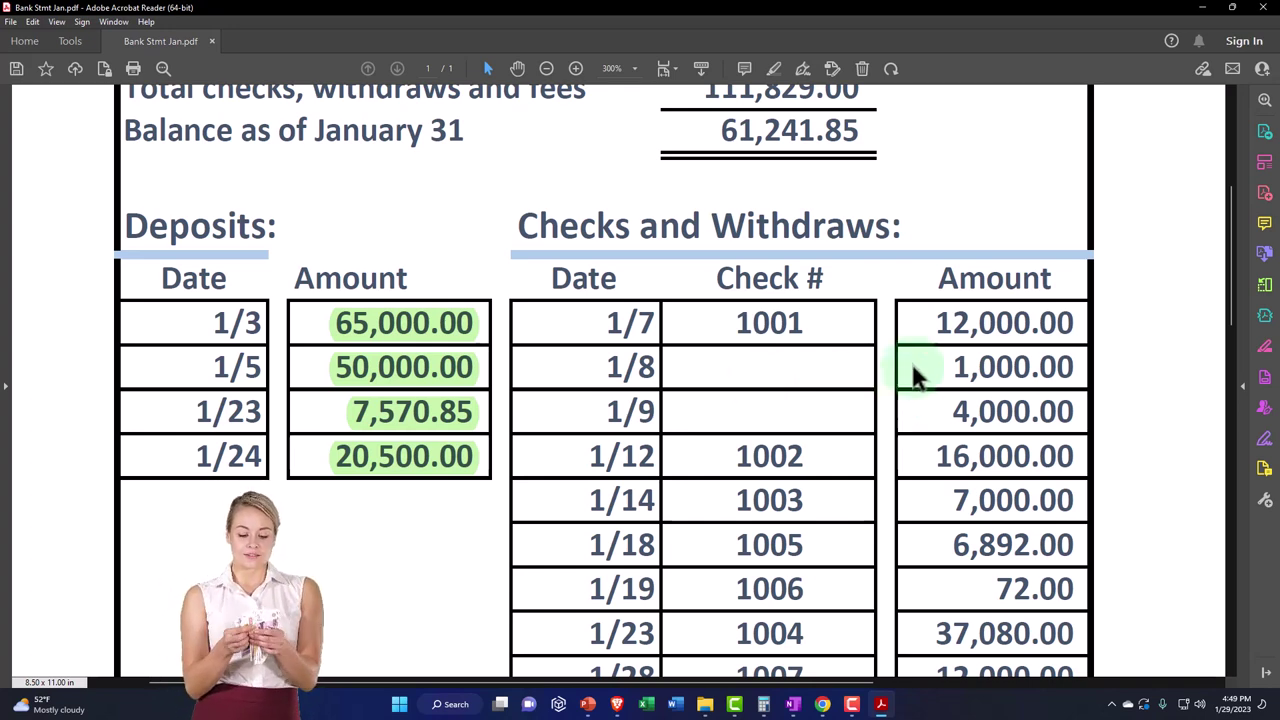
Step: Compare the bank statement's 1/7 check 1001 for 12,000.00 with the QuickBooks payments list and the reconciliation report
{"action": "left_click_drag", "start_coordinate": [933, 321], "coordinate": [1024, 320]}
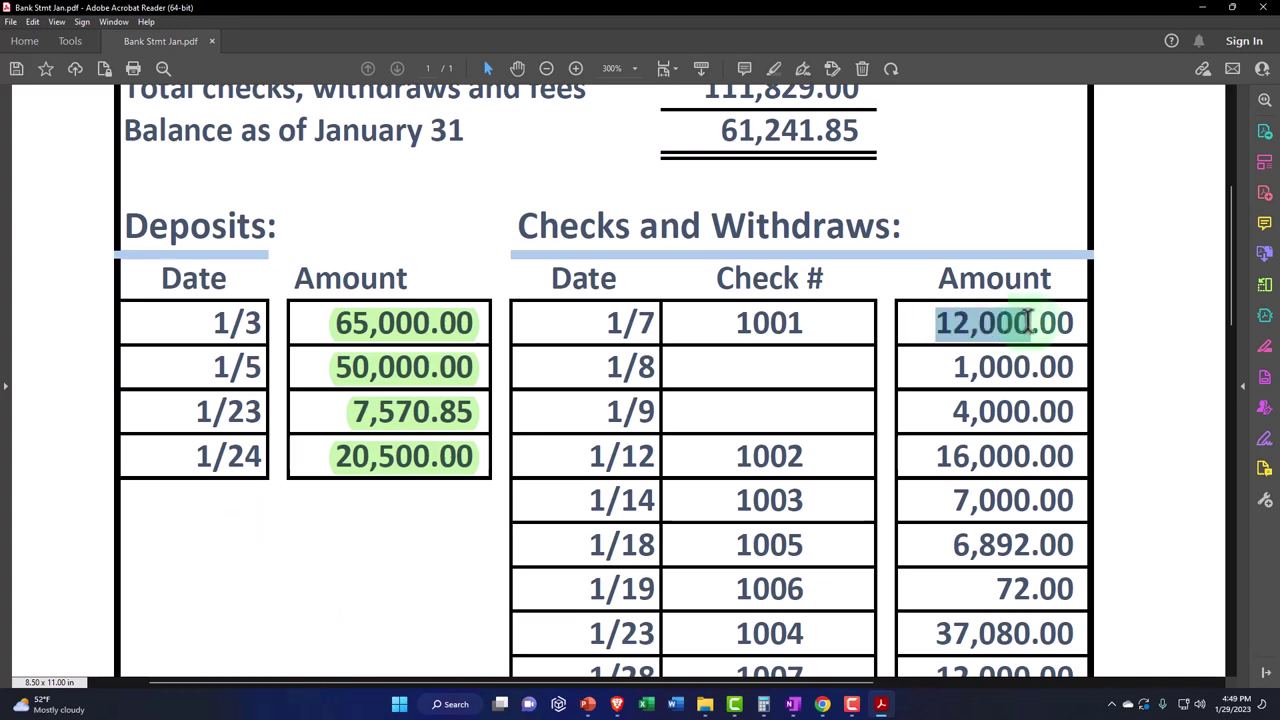
{"action": "left_click", "coordinate": [881, 704]}
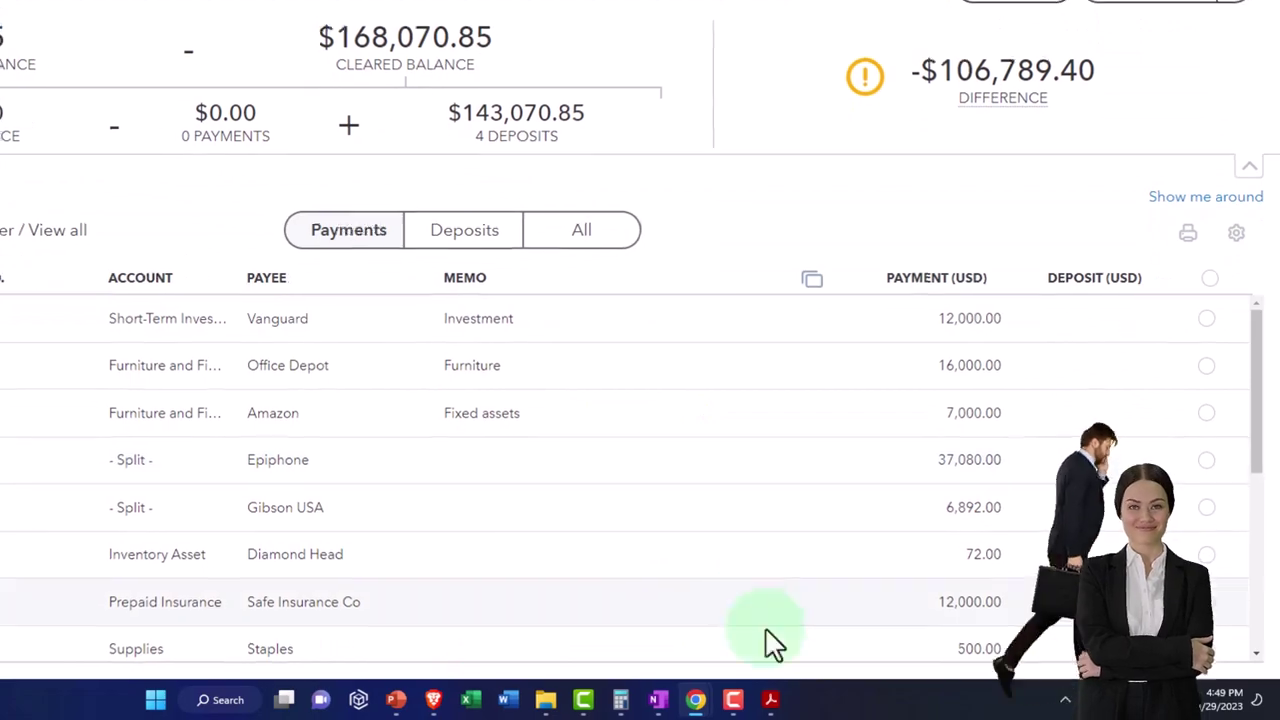
{"action": "left_click", "coordinate": [770, 699]}
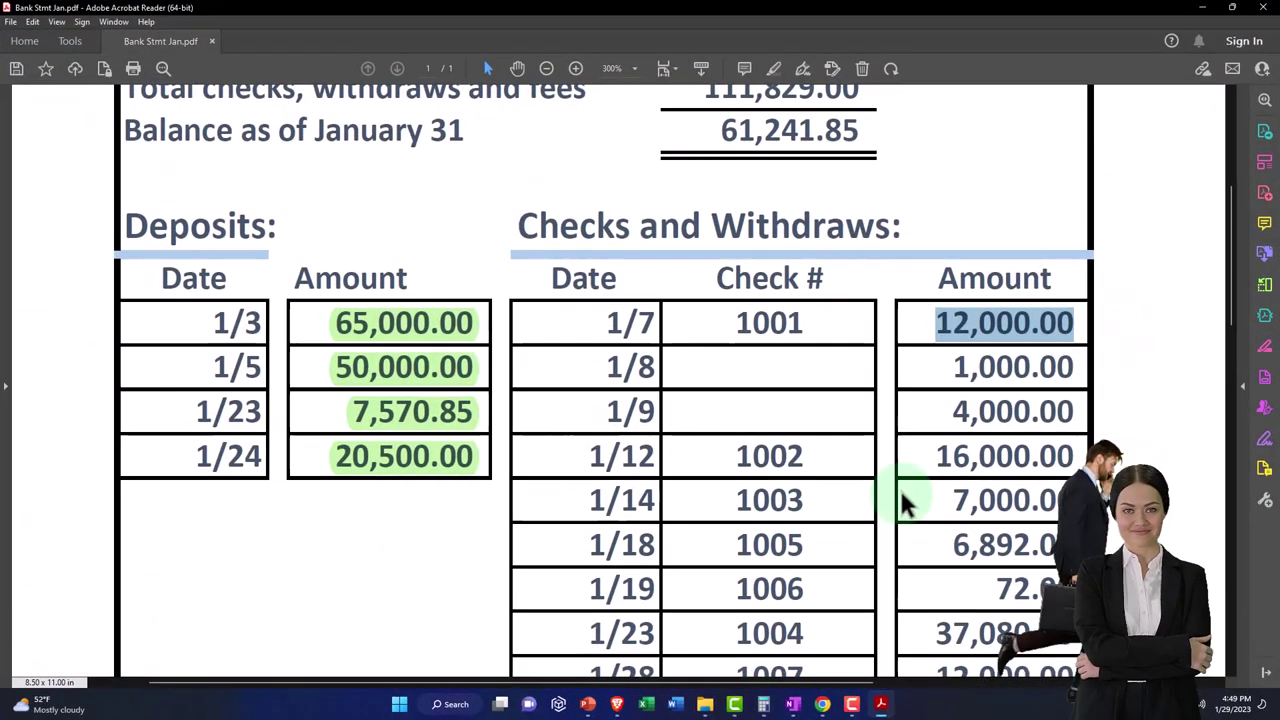
{"action": "left_click", "coordinate": [881, 704]}
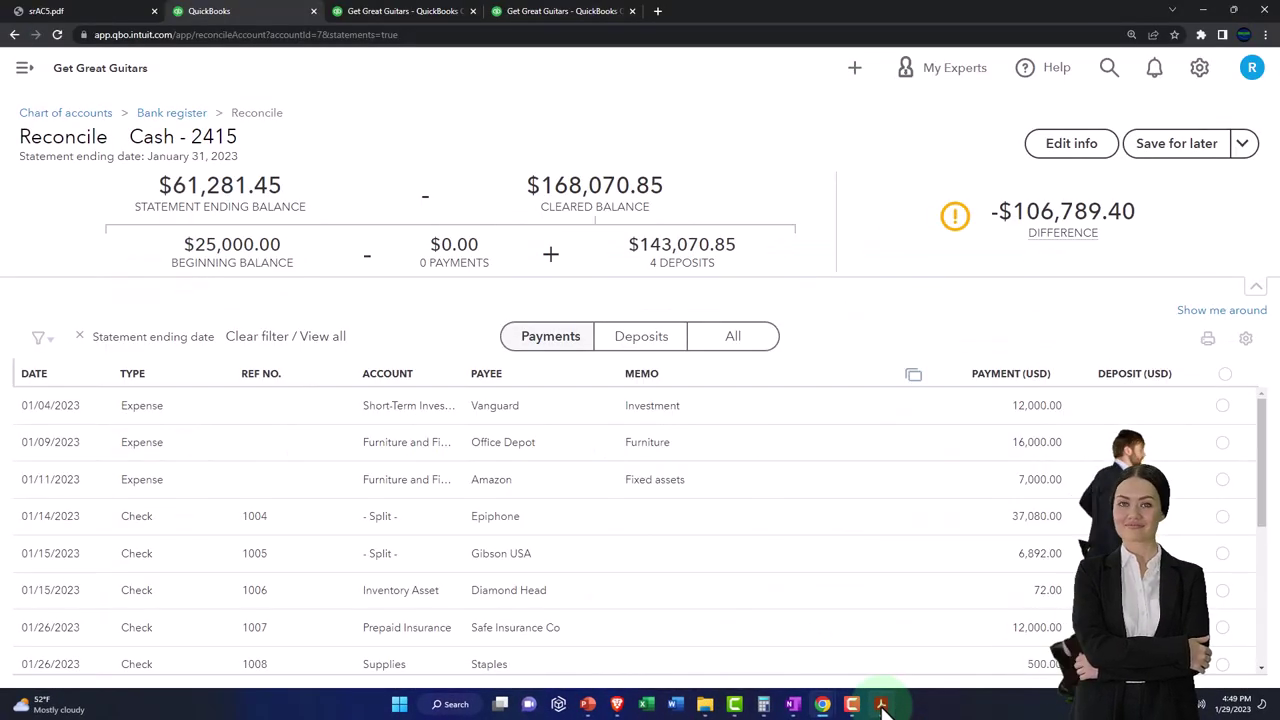
{"action": "left_click", "coordinate": [881, 705]}
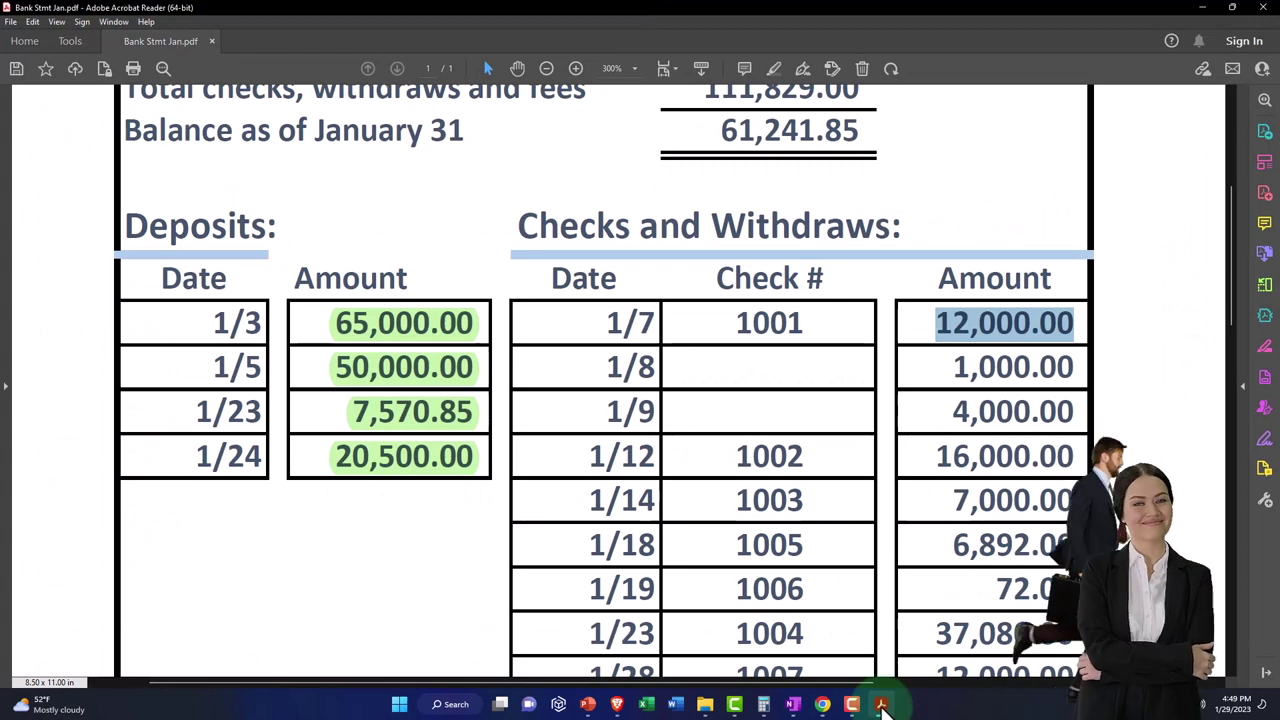
{"action": "left_click", "coordinate": [881, 704]}
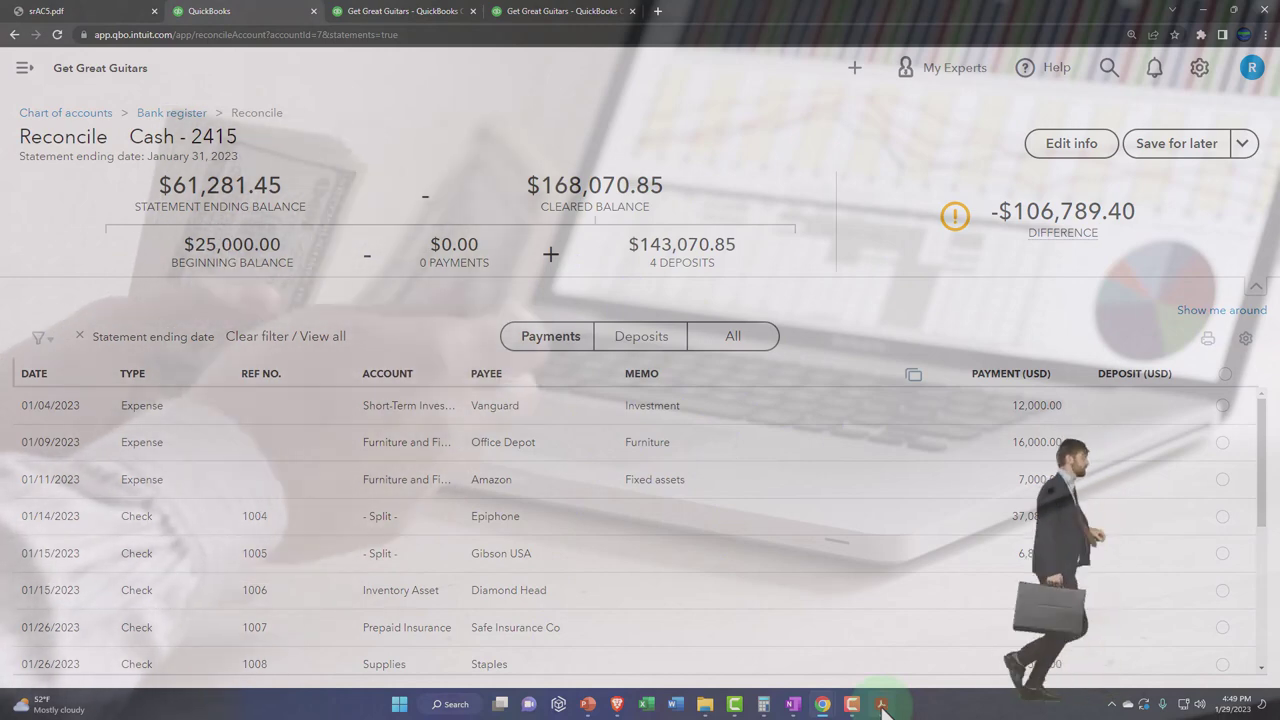
{"action": "left_click", "coordinate": [881, 704]}
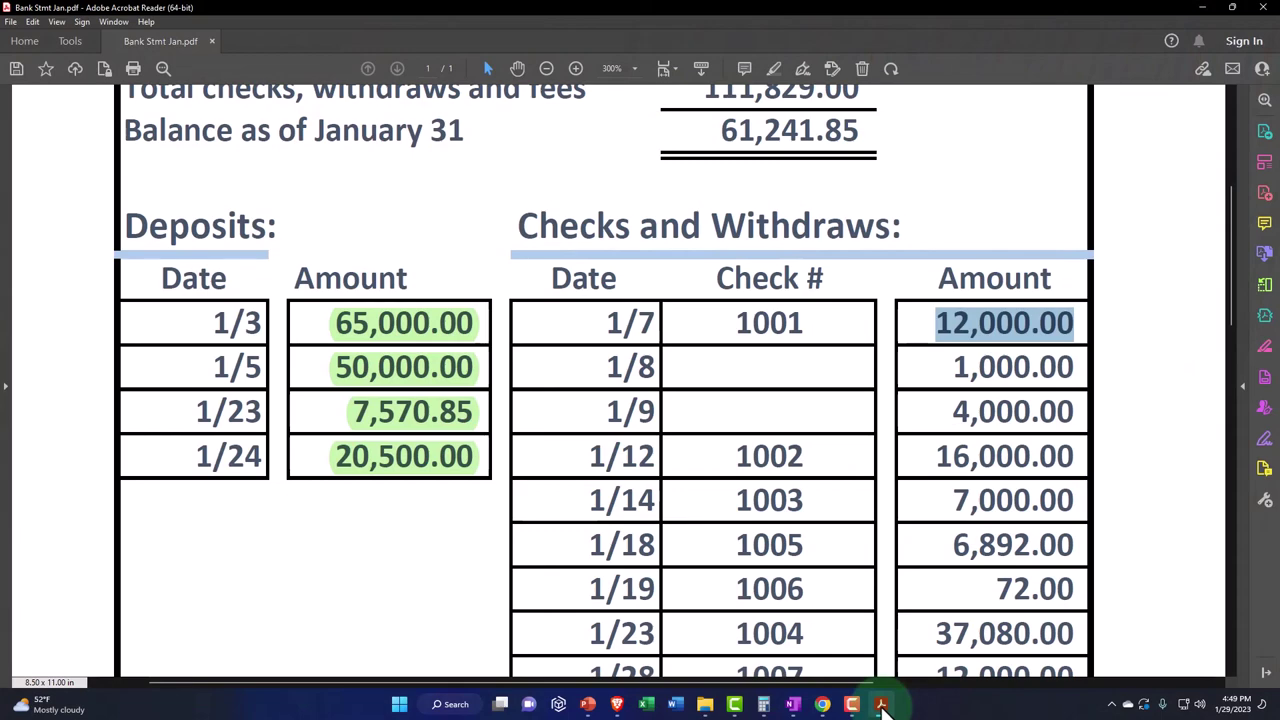
{"action": "left_click", "coordinate": [822, 704]}
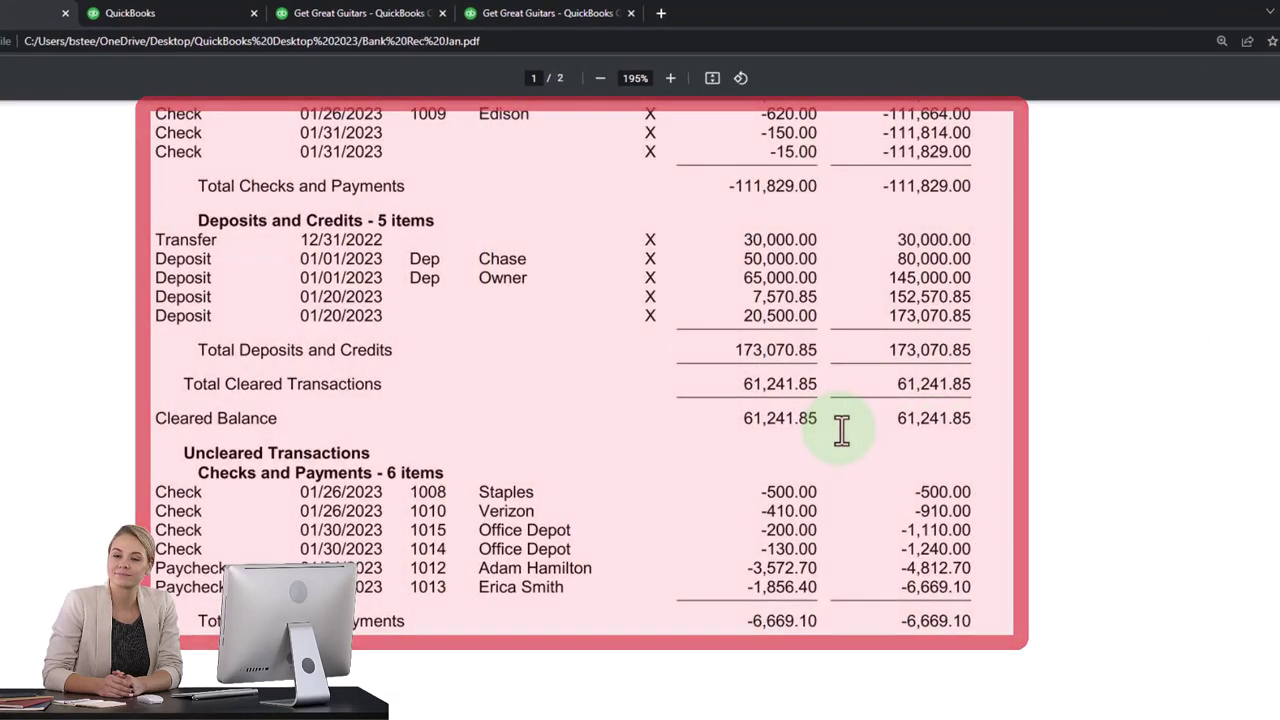
{"action": "left_click", "coordinate": [201, 12]}
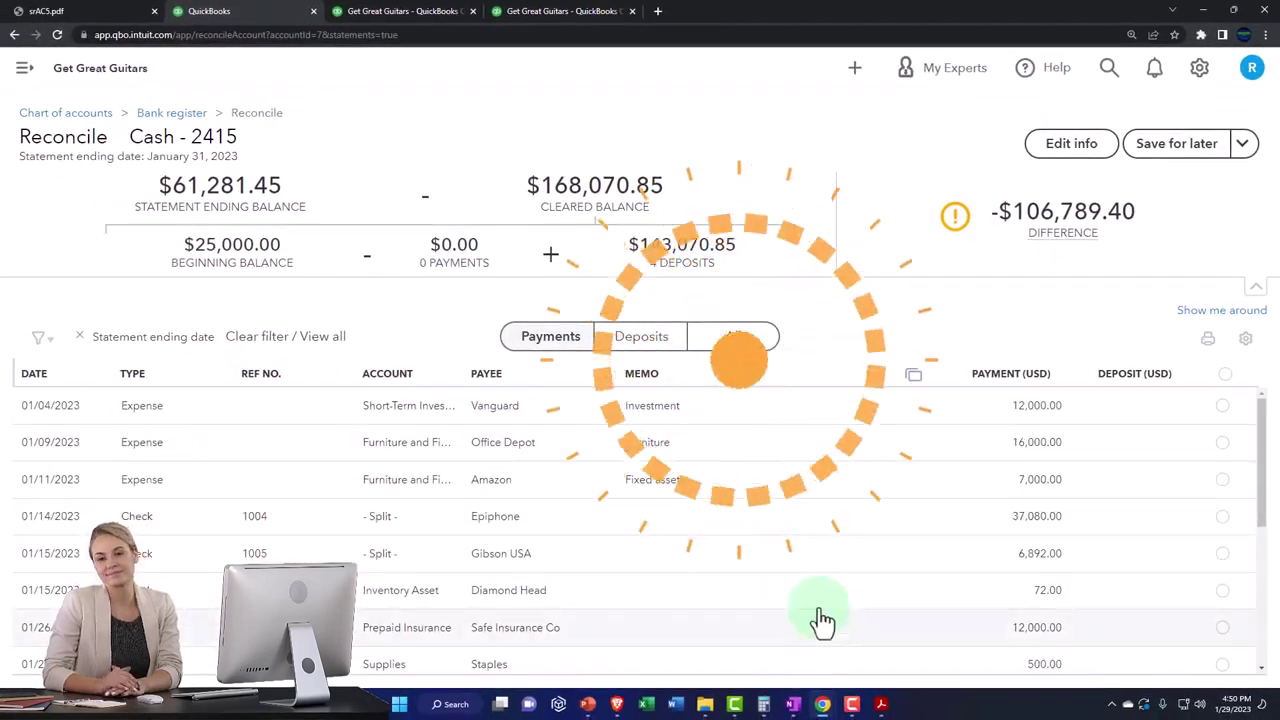
{"action": "left_click", "coordinate": [881, 704]}
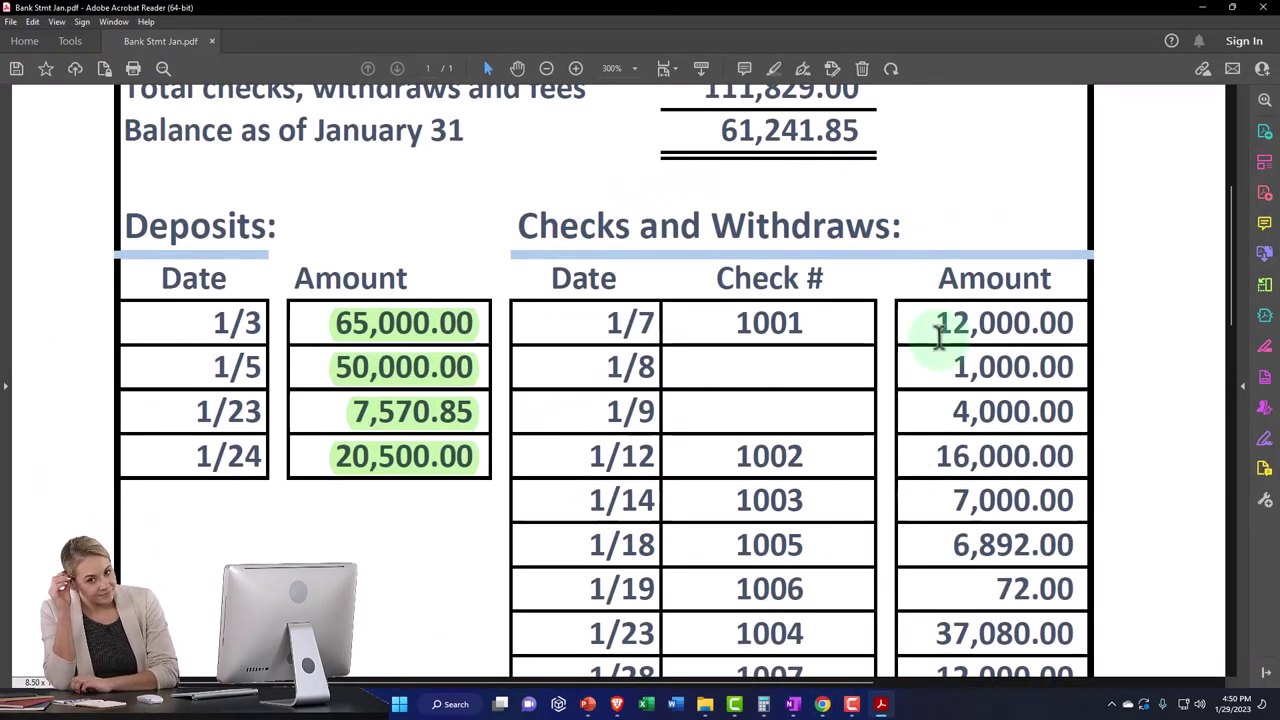
Step: Match the statement's 12,000.00 check 1001 to the 01/04/2023 Vanguard expense in QuickBooks and mark that payment as cleared
{"action": "left_click_drag", "start_coordinate": [938, 323], "coordinate": [1078, 320]}
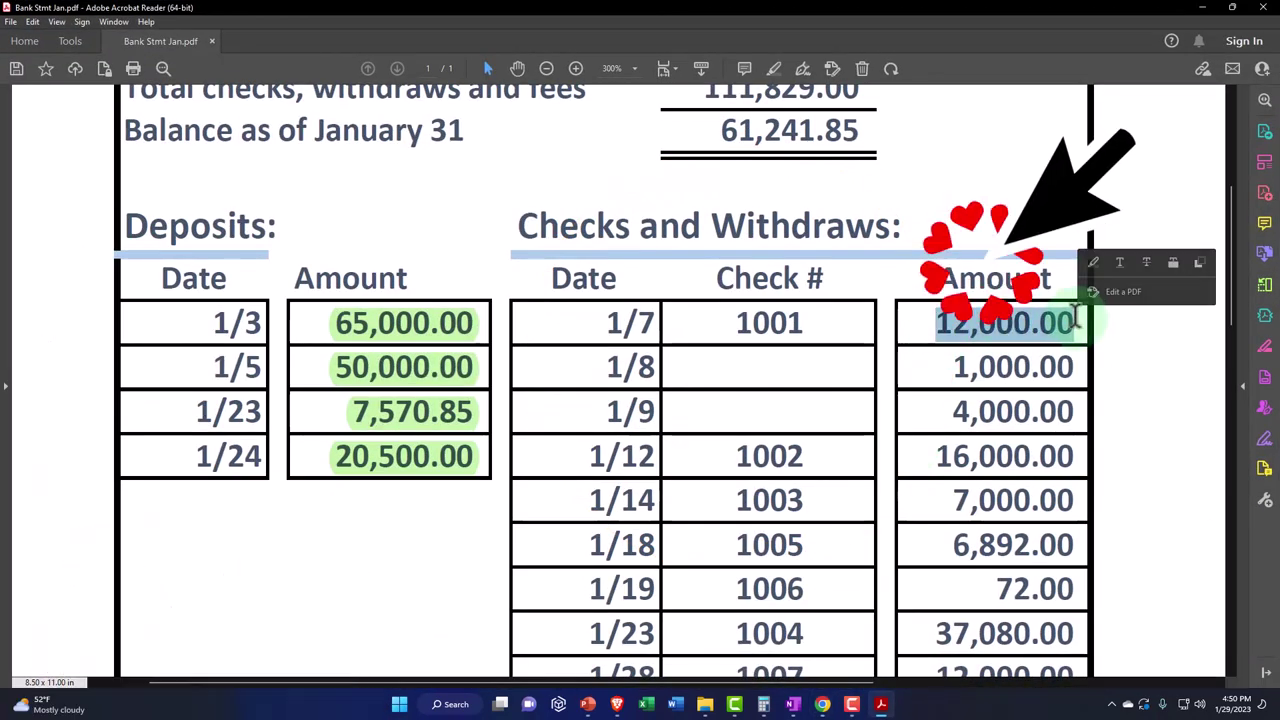
{"action": "mouse_move", "coordinate": [885, 708]}
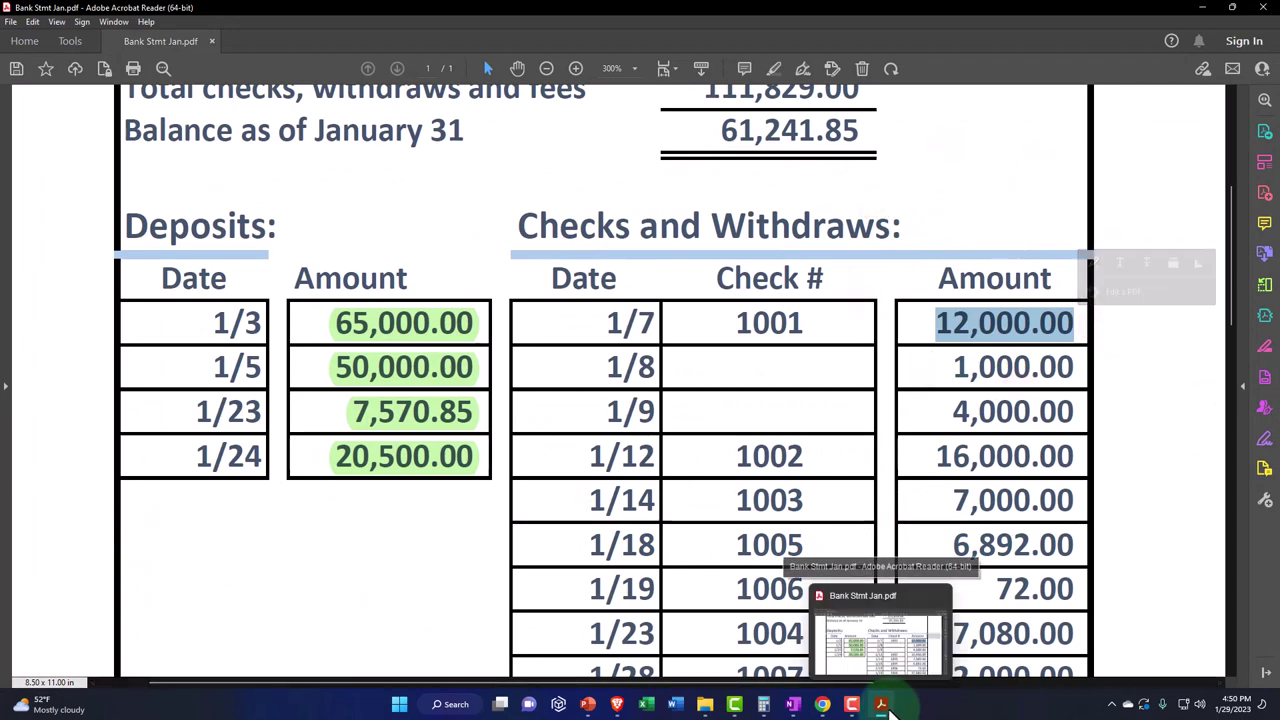
{"action": "left_click", "coordinate": [883, 706]}
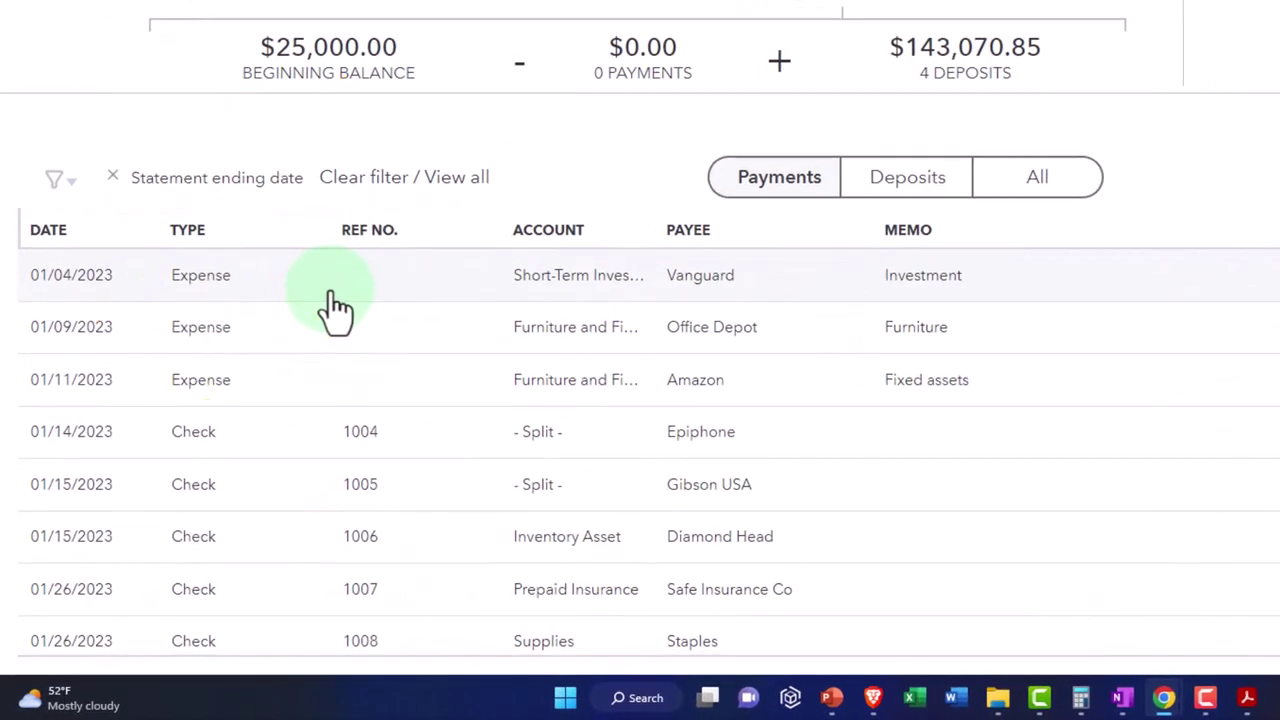
{"action": "left_click", "coordinate": [1249, 698]}
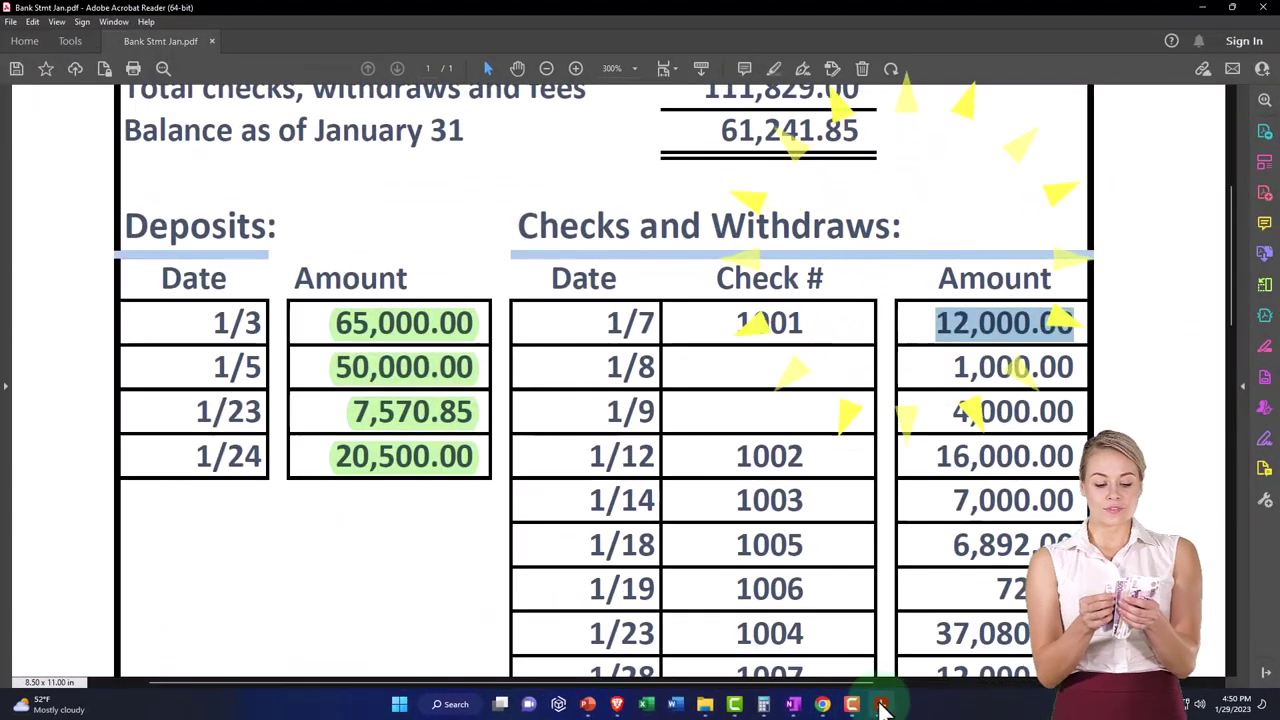
{"action": "left_click", "coordinate": [882, 705]}
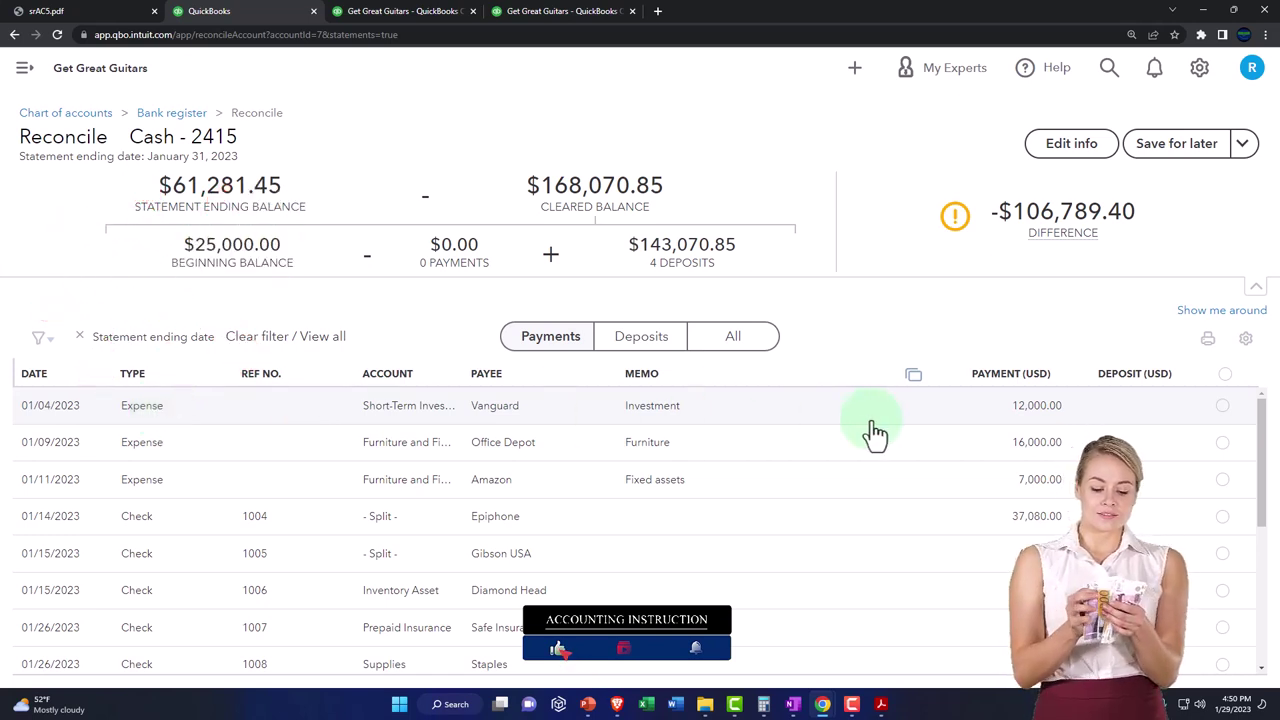
{"action": "left_click", "coordinate": [1222, 407]}
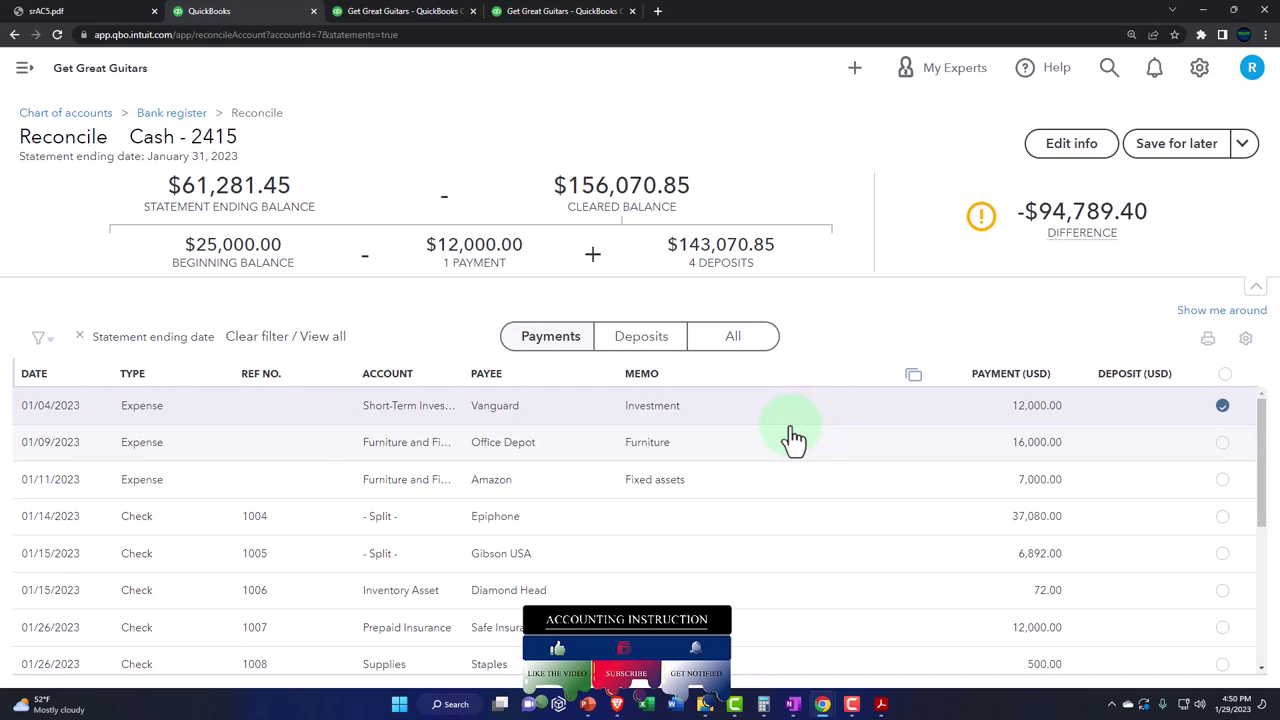
Step: Highlight the 1/7 row for check 1001, 12,000.00, in the bank statement's Checks and Withdraws list
{"action": "left_click", "coordinate": [881, 704]}
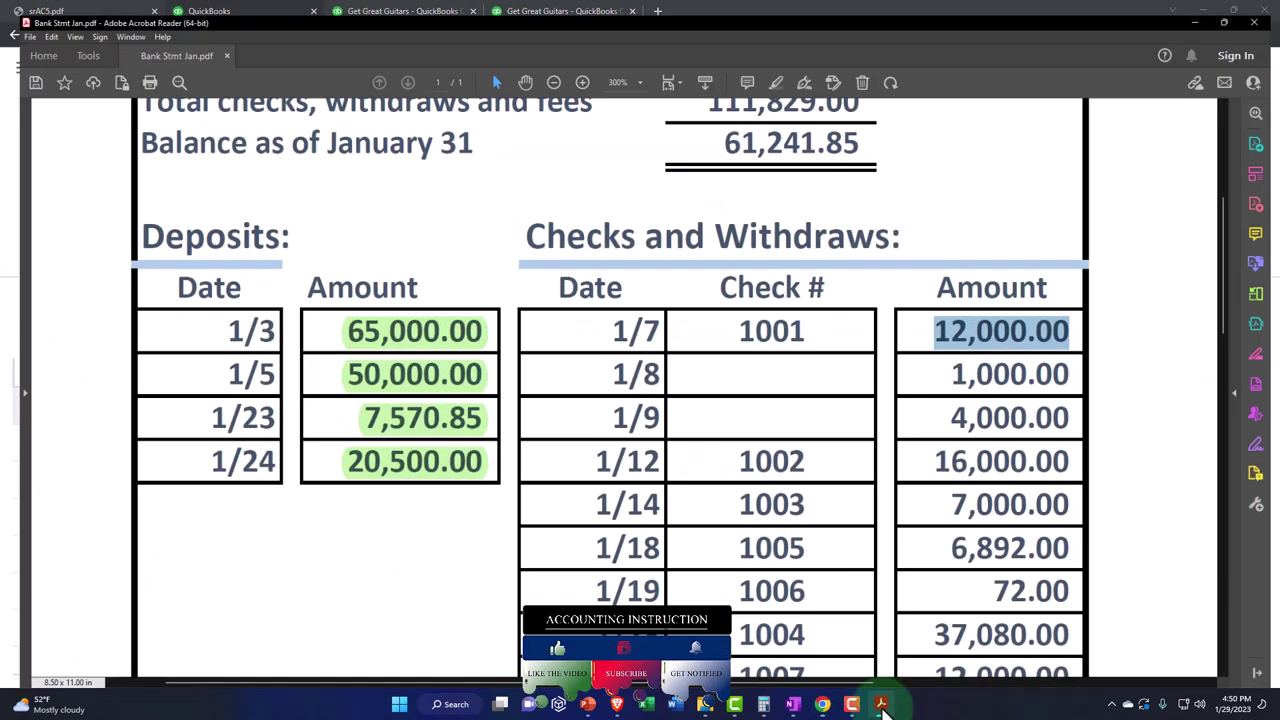
{"action": "left_click_drag", "start_coordinate": [612, 322], "coordinate": [1066, 318]}
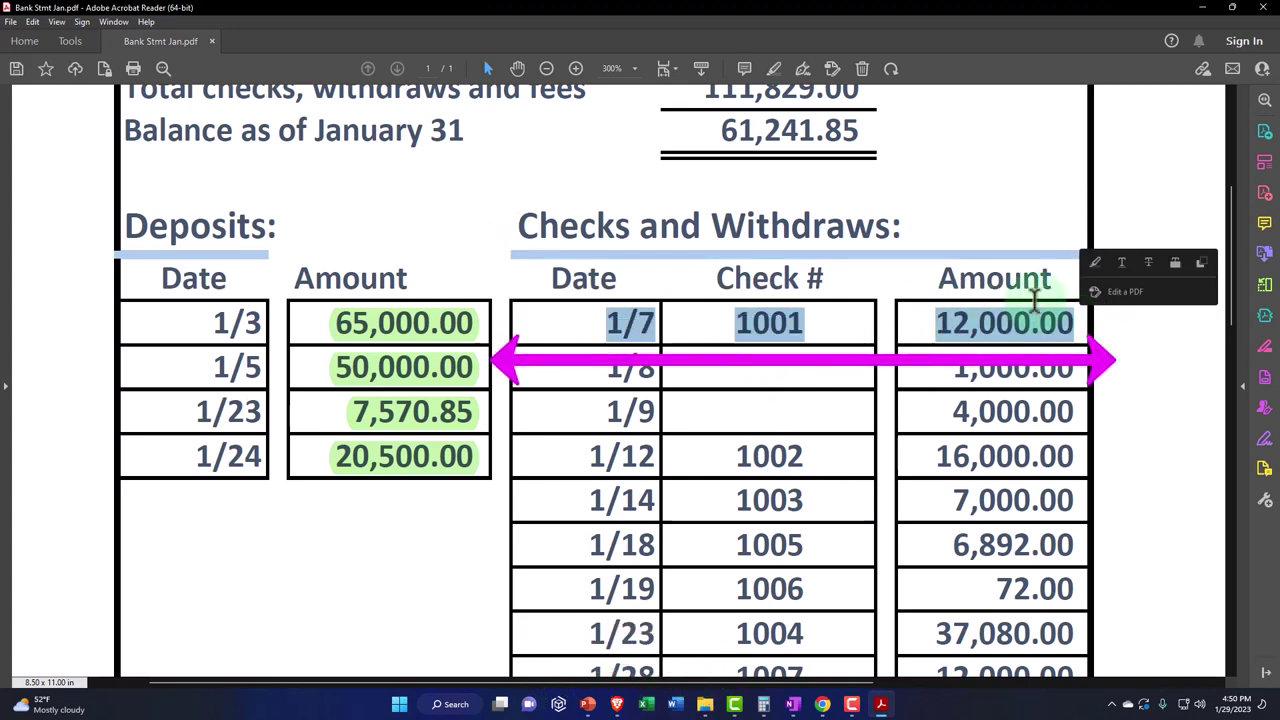
{"action": "left_click", "coordinate": [1094, 264]}
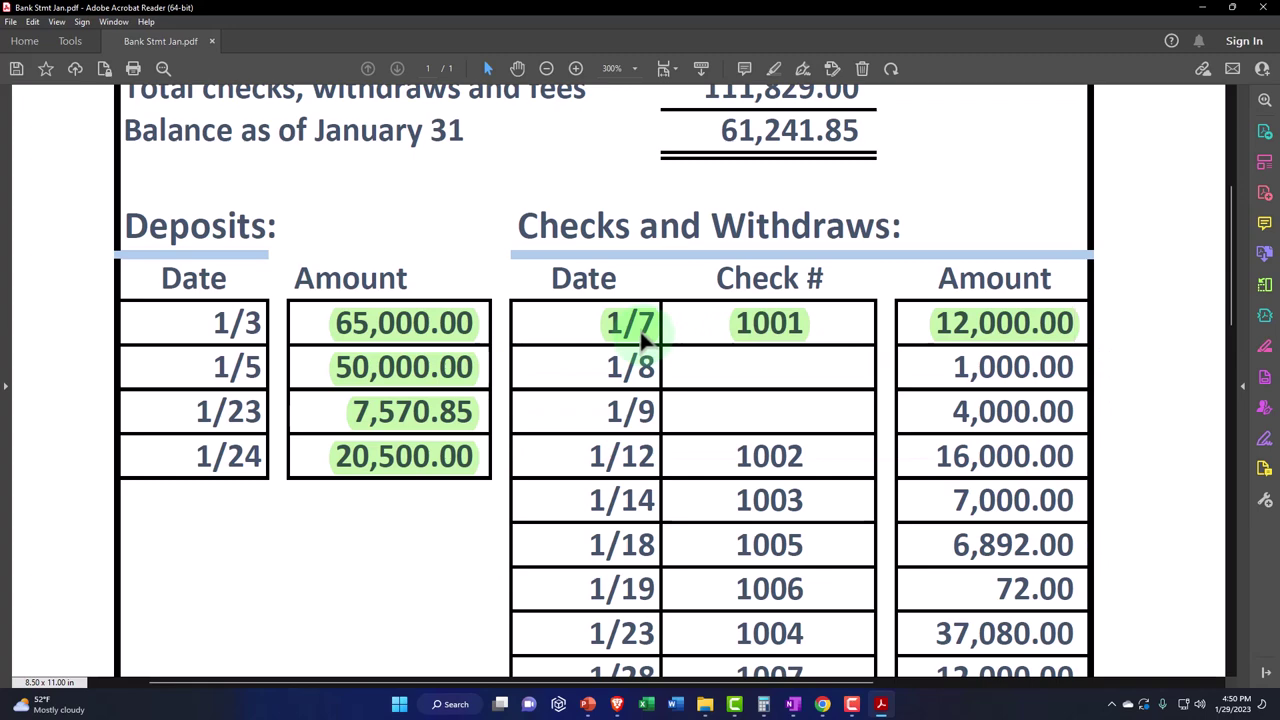
Step: Check the QuickBooks payments for the statement's 1/8 and 1/9 withdrawals of 1,000.00 and 4,000.00, and compare the beginning balances
{"action": "left_click", "coordinate": [822, 704]}
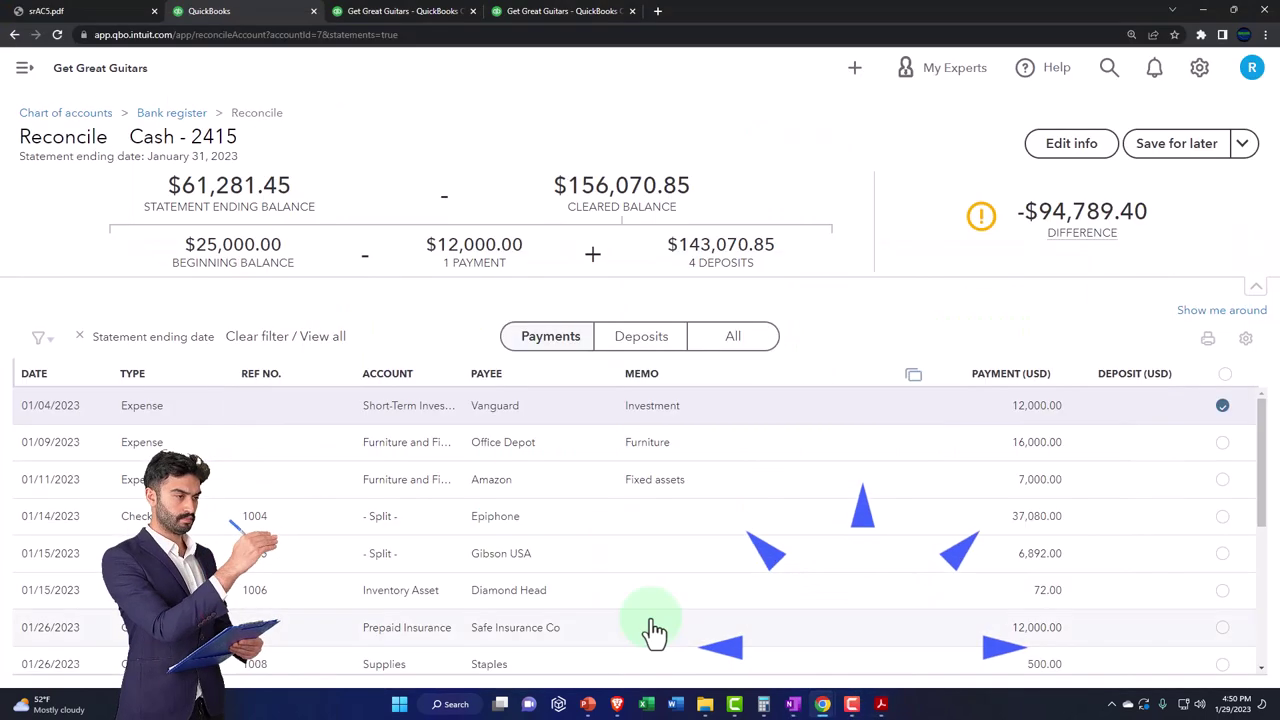
{"action": "left_click", "coordinate": [881, 704]}
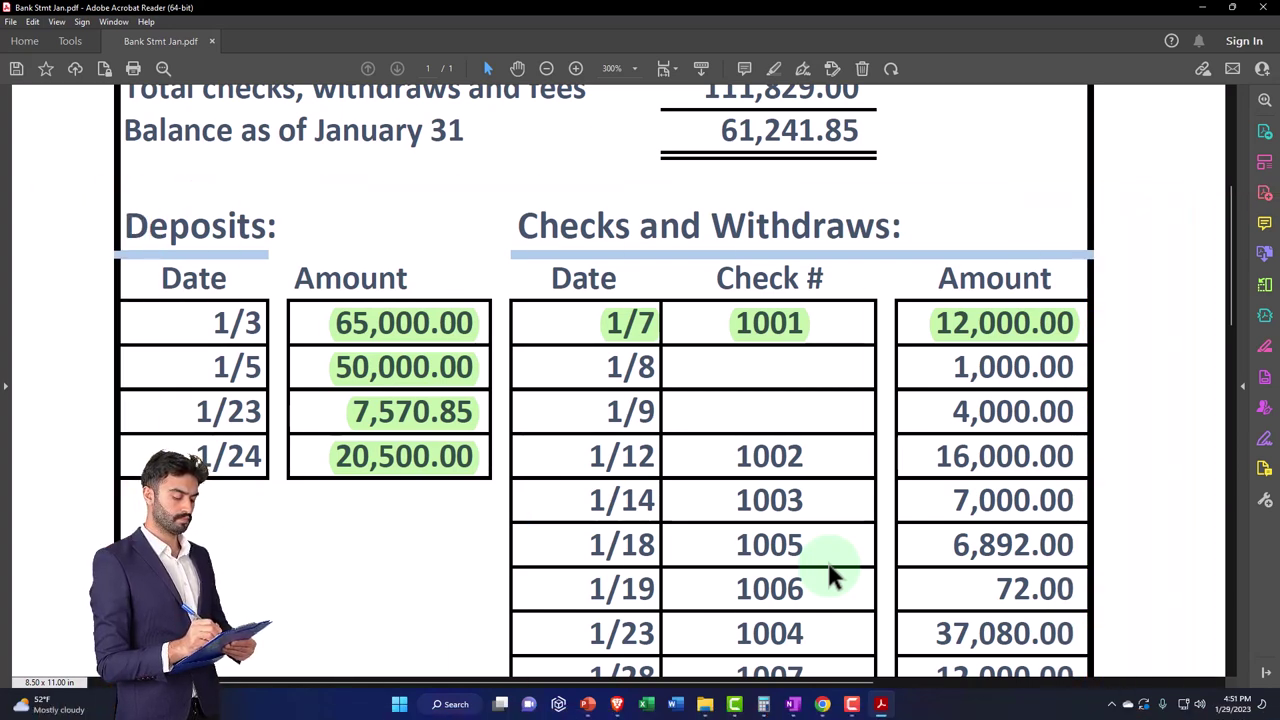
{"action": "mouse_move", "coordinate": [951, 366]}
{"action": "left_mouse_down"}
{"action": "mouse_move", "coordinate": [1029, 368]}
{"action": "mouse_move", "coordinate": [1057, 393]}
{"action": "left_mouse_up"}
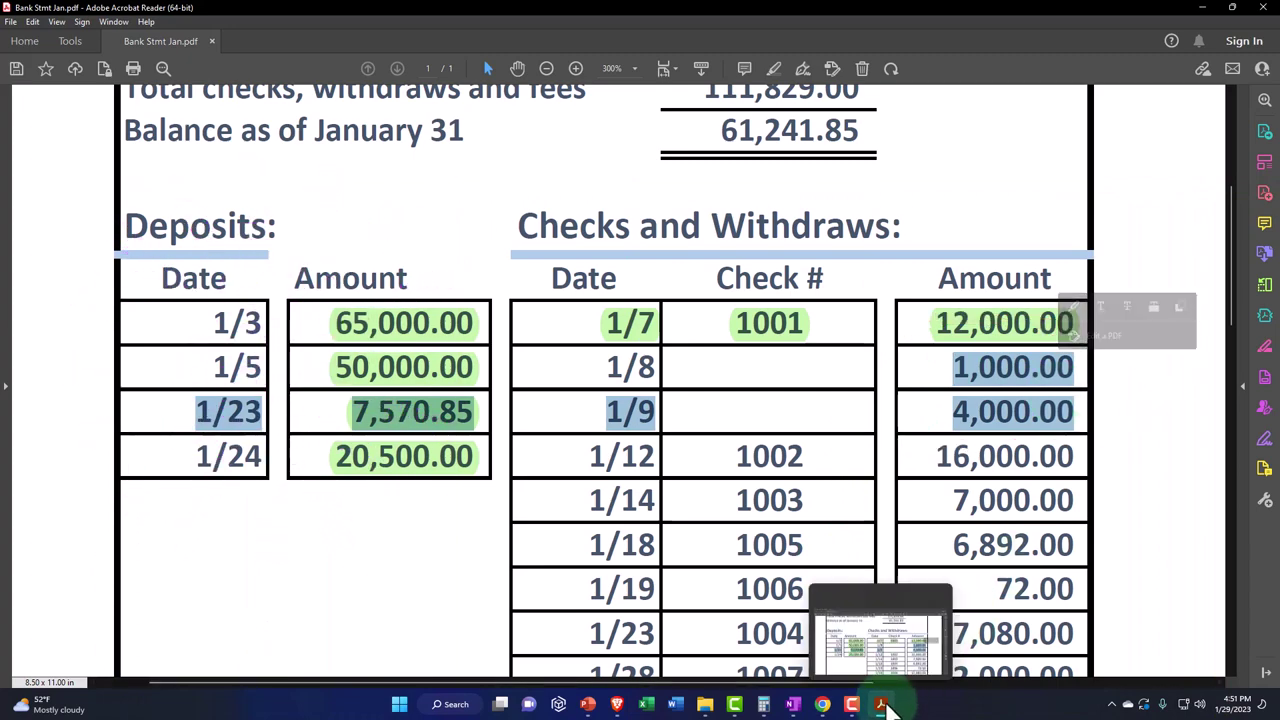
{"action": "left_click", "coordinate": [882, 705]}
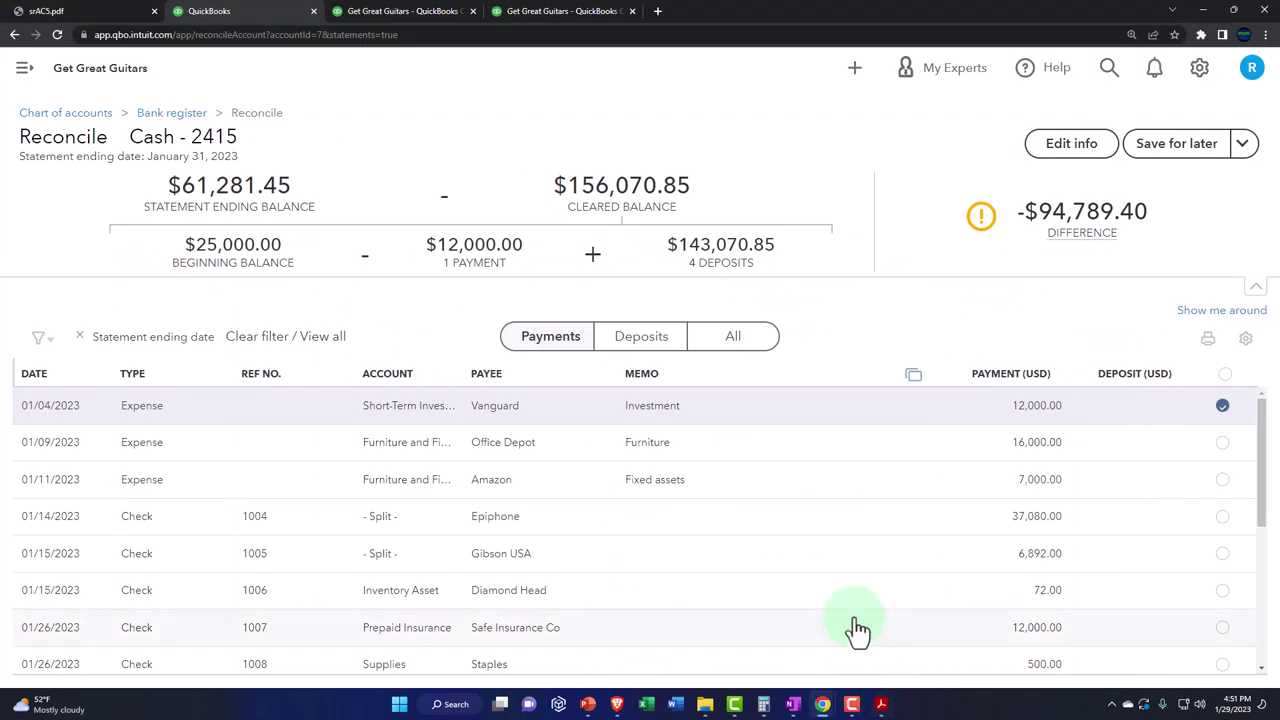
{"action": "left_click", "coordinate": [882, 705]}
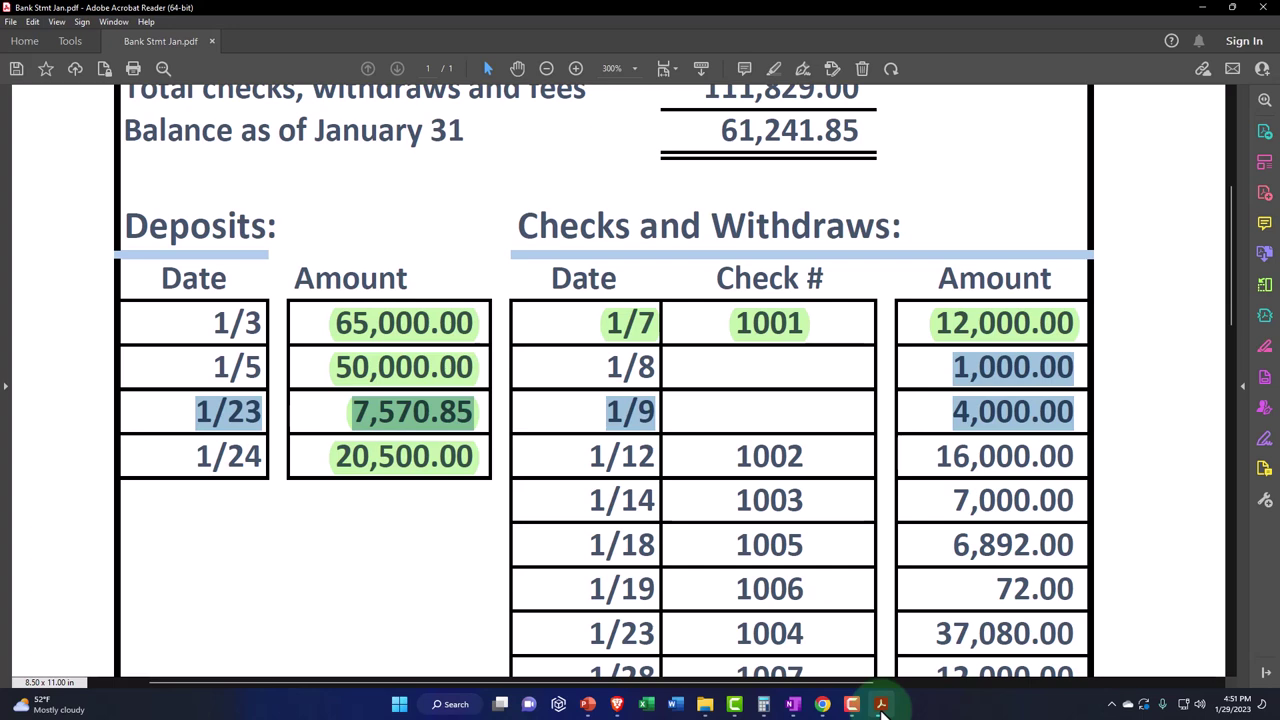
{"action": "left_click", "coordinate": [1077, 390]}
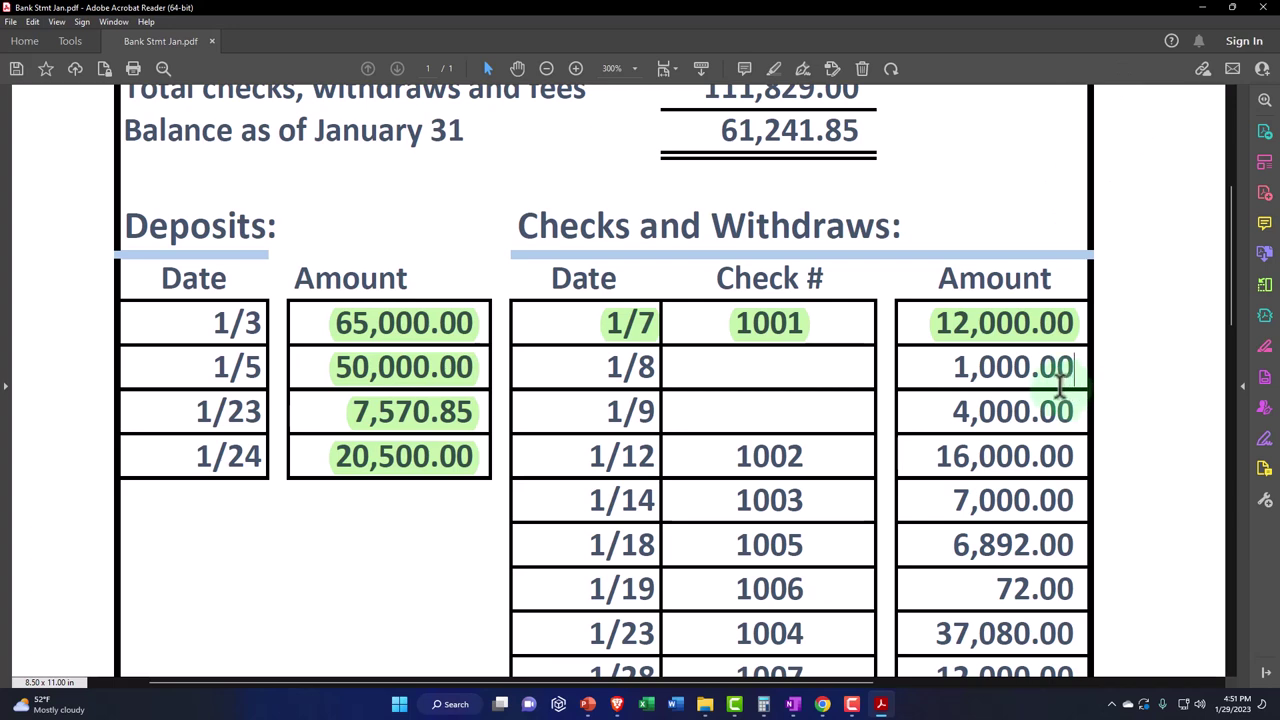
{"action": "scroll", "coordinate": [1058, 418], "scroll_direction": "up", "scroll_amount": 3}
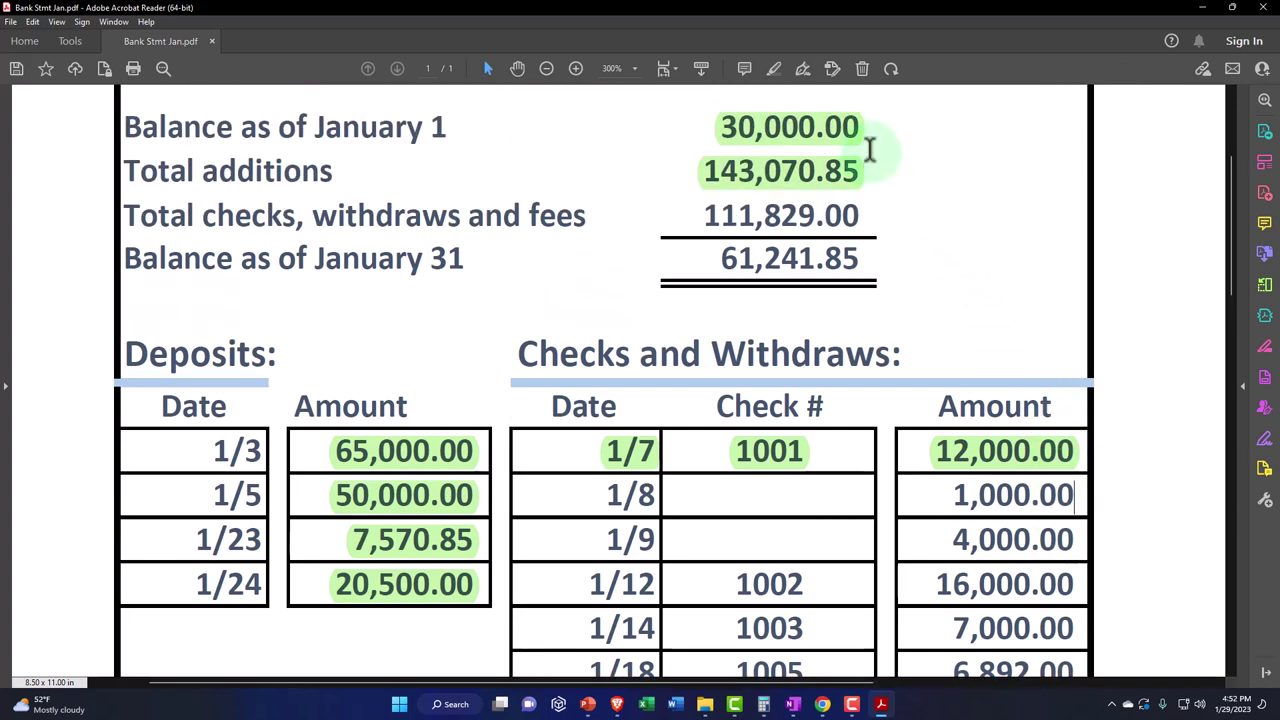
{"action": "left_click", "coordinate": [883, 705]}
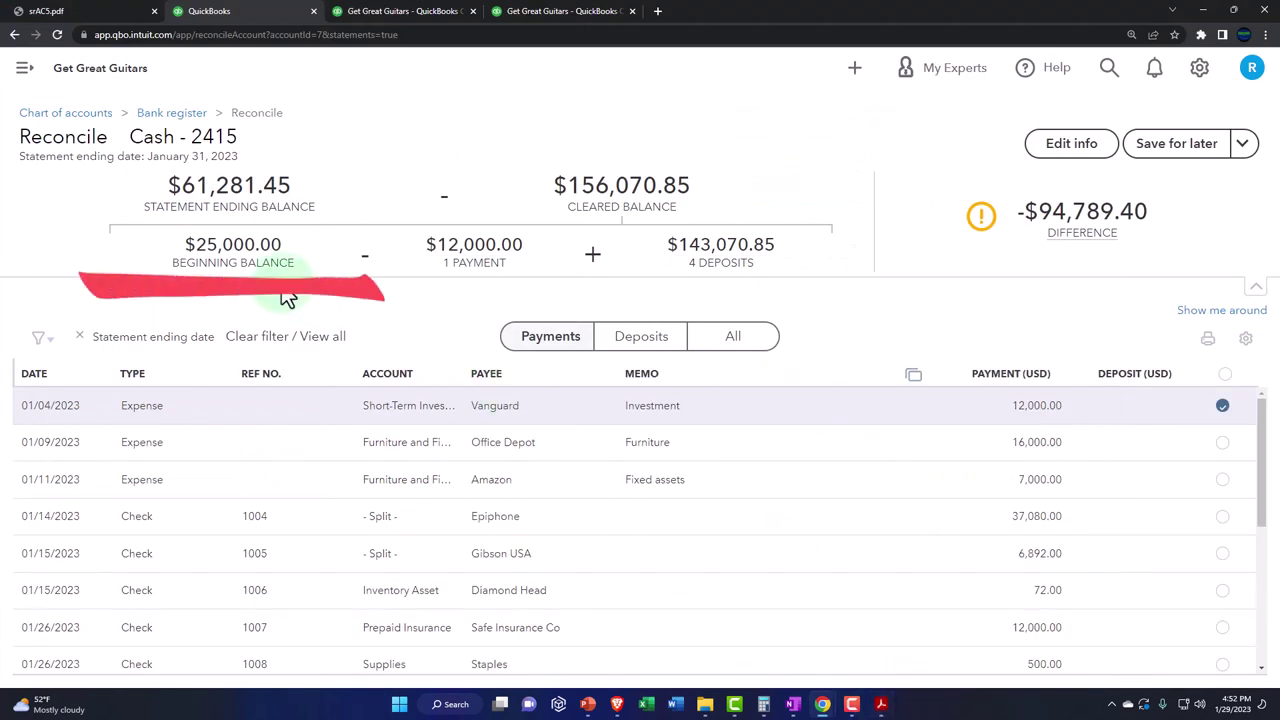
{"action": "left_click", "coordinate": [881, 705]}
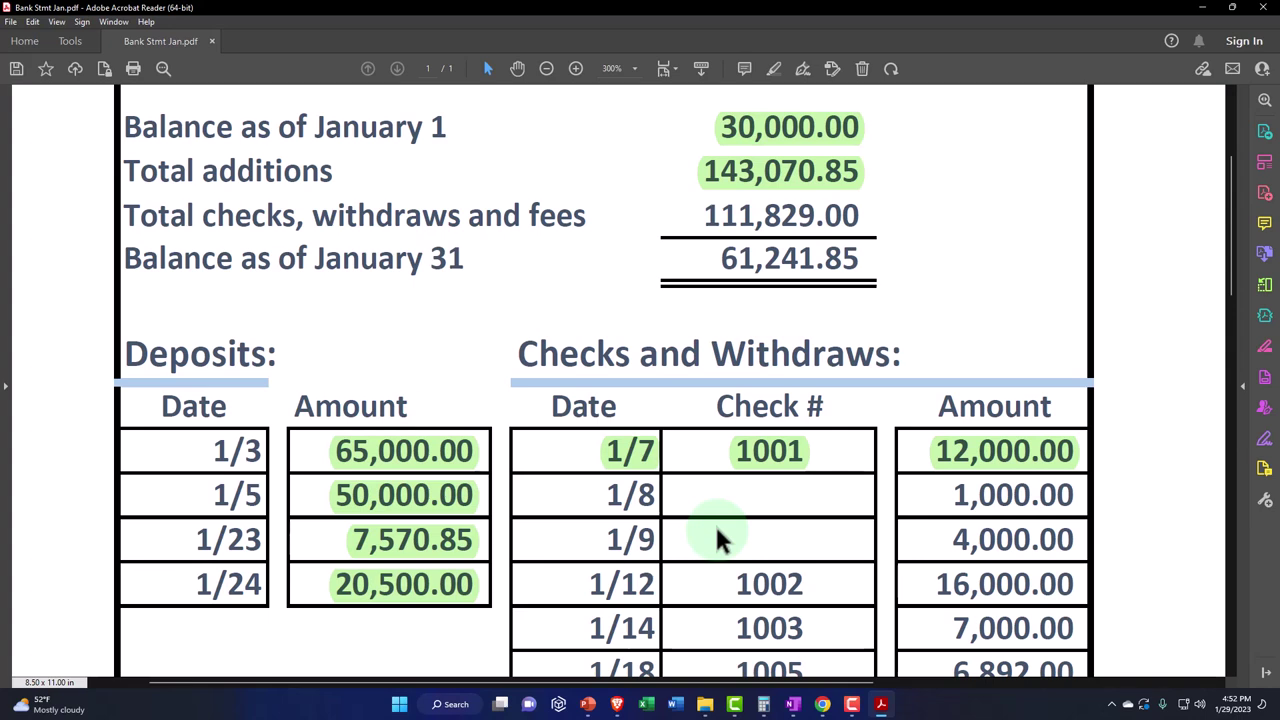
Step: Match the statement's 16,000.00 check 1002 to the 01/09/2023 Office Depot expense in QuickBooks and mark that payment as cleared
{"action": "scroll", "coordinate": [720, 538], "scroll_direction": "down", "scroll_amount": 3}
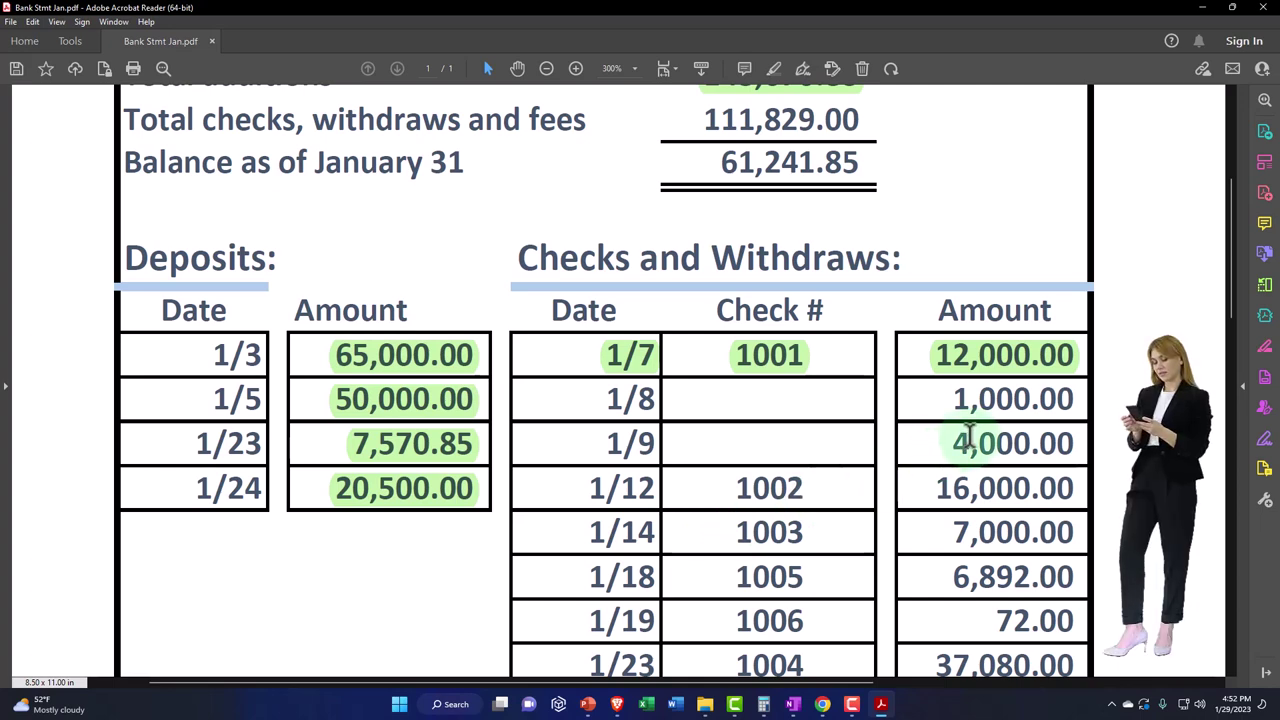
{"action": "scroll", "coordinate": [969, 437], "scroll_direction": "down", "scroll_amount": 1}
{"action": "left_click_drag", "start_coordinate": [940, 457], "coordinate": [1075, 457]}
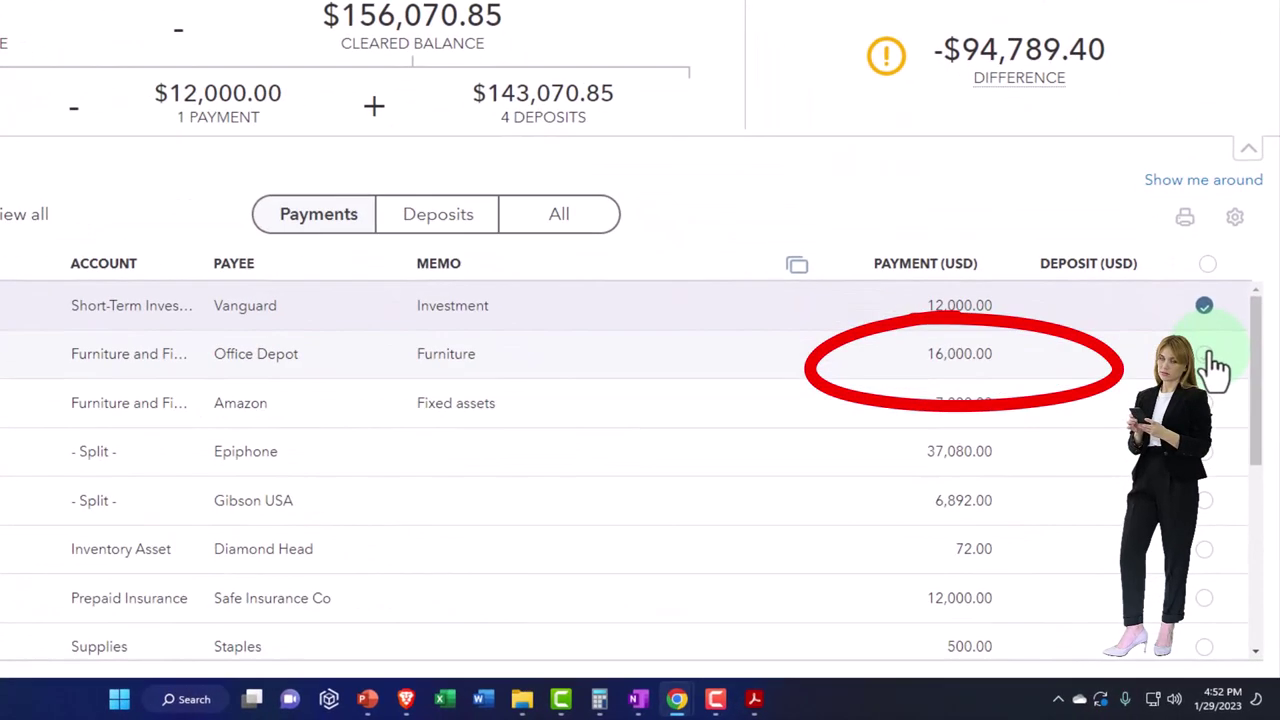
{"action": "left_click", "coordinate": [1206, 357]}
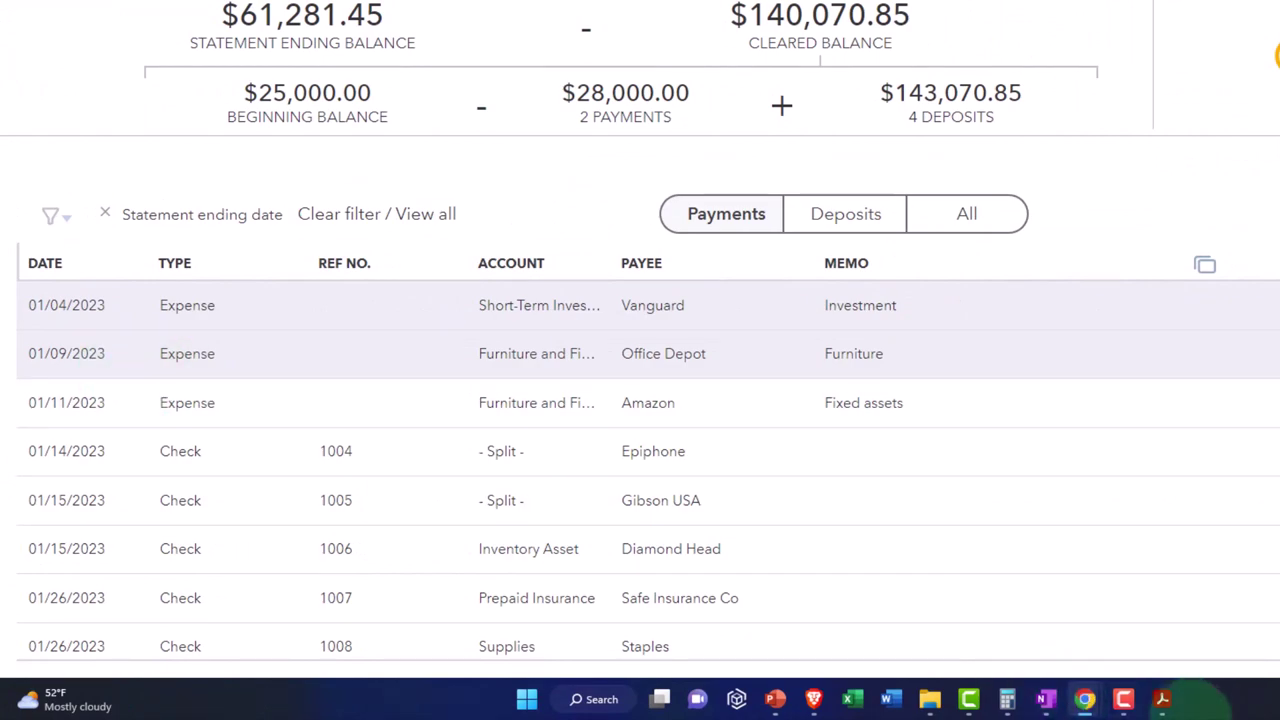
Step: Highlight the 1/12 row for check 1002, 16,000.00, in the bank statement's Checks and Withdraws list
{"action": "left_click", "coordinate": [1162, 699]}
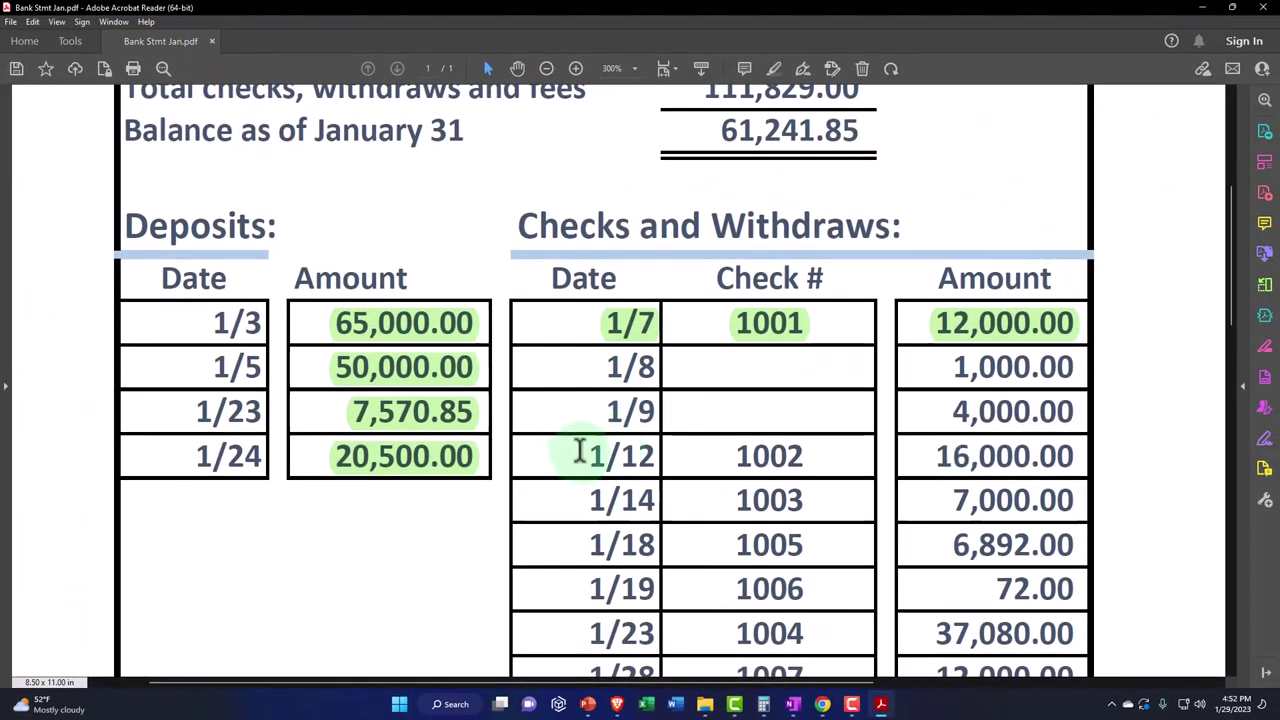
{"action": "left_click_drag", "start_coordinate": [579, 452], "coordinate": [988, 457]}
{"action": "left_click", "coordinate": [1006, 396]}
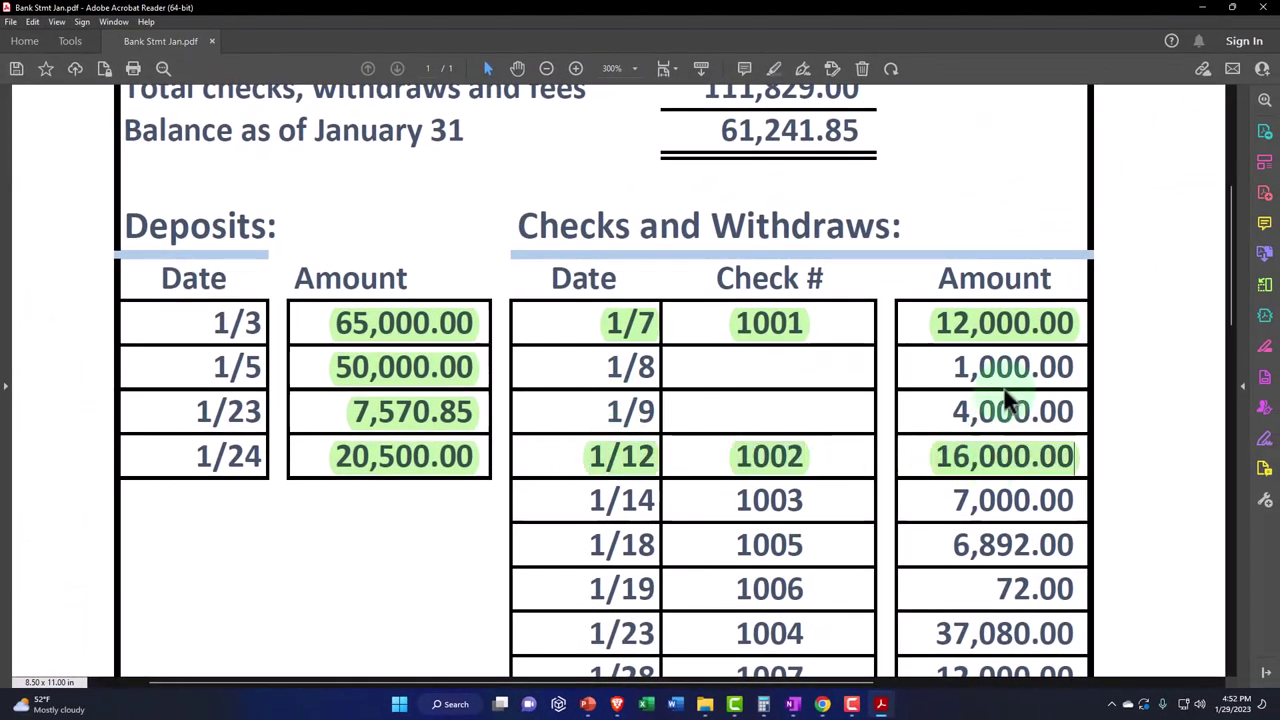
Step: Clear the 01/11/2023 Amazon expense of 7,000.00 in QuickBooks and highlight the matching 1/14 check 1003 row in the bank statement
{"action": "left_click_drag", "start_coordinate": [955, 500], "coordinate": [1057, 502]}
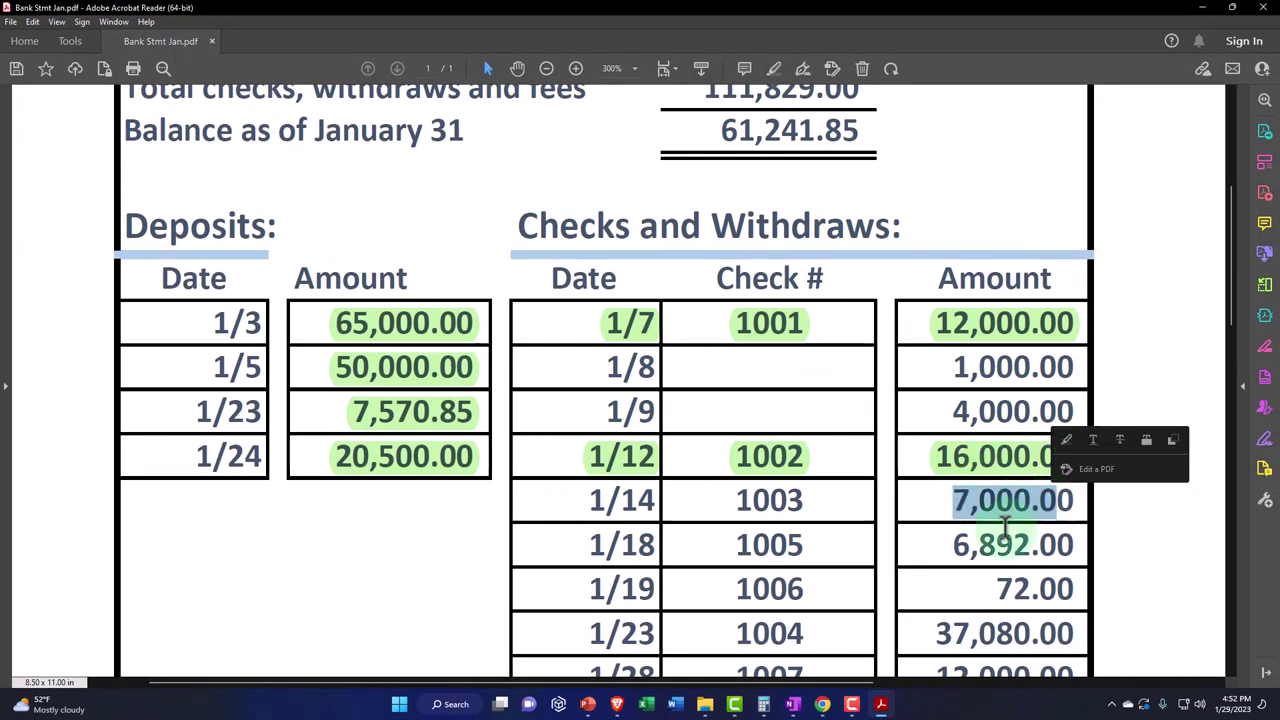
{"action": "scroll", "coordinate": [980, 583], "scroll_direction": "down", "scroll_amount": 1}
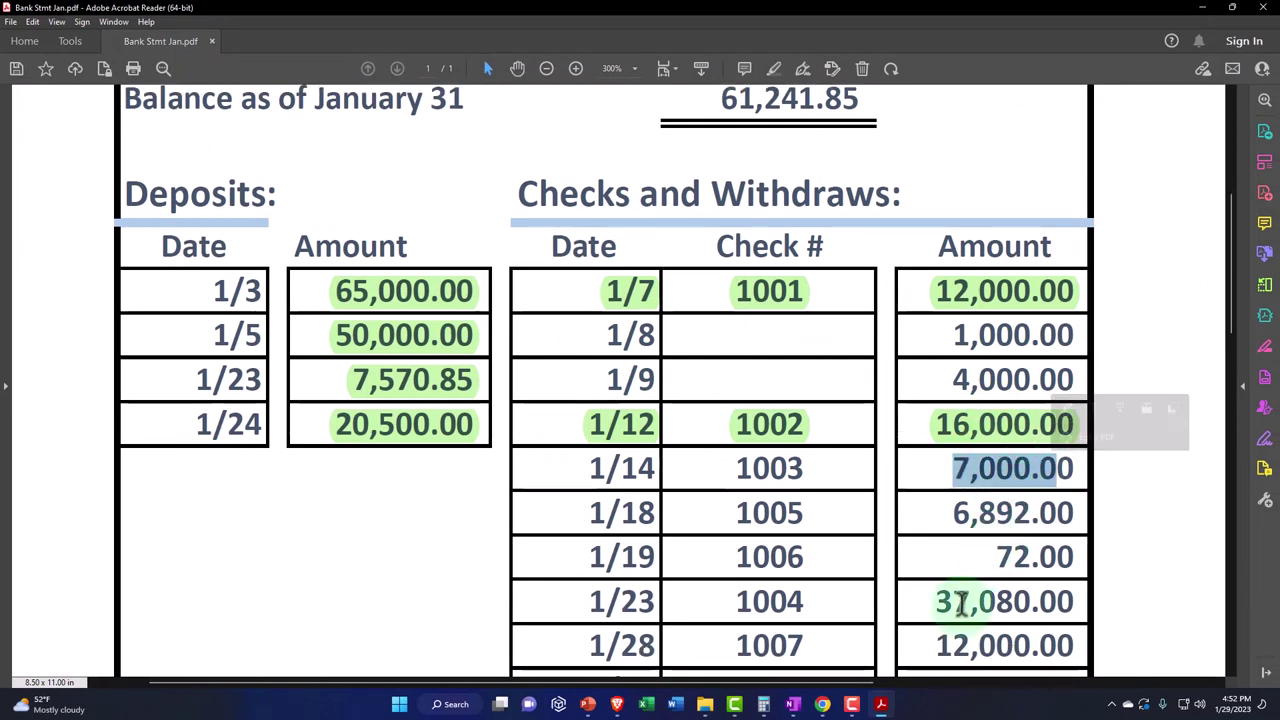
{"action": "left_click", "coordinate": [881, 703]}
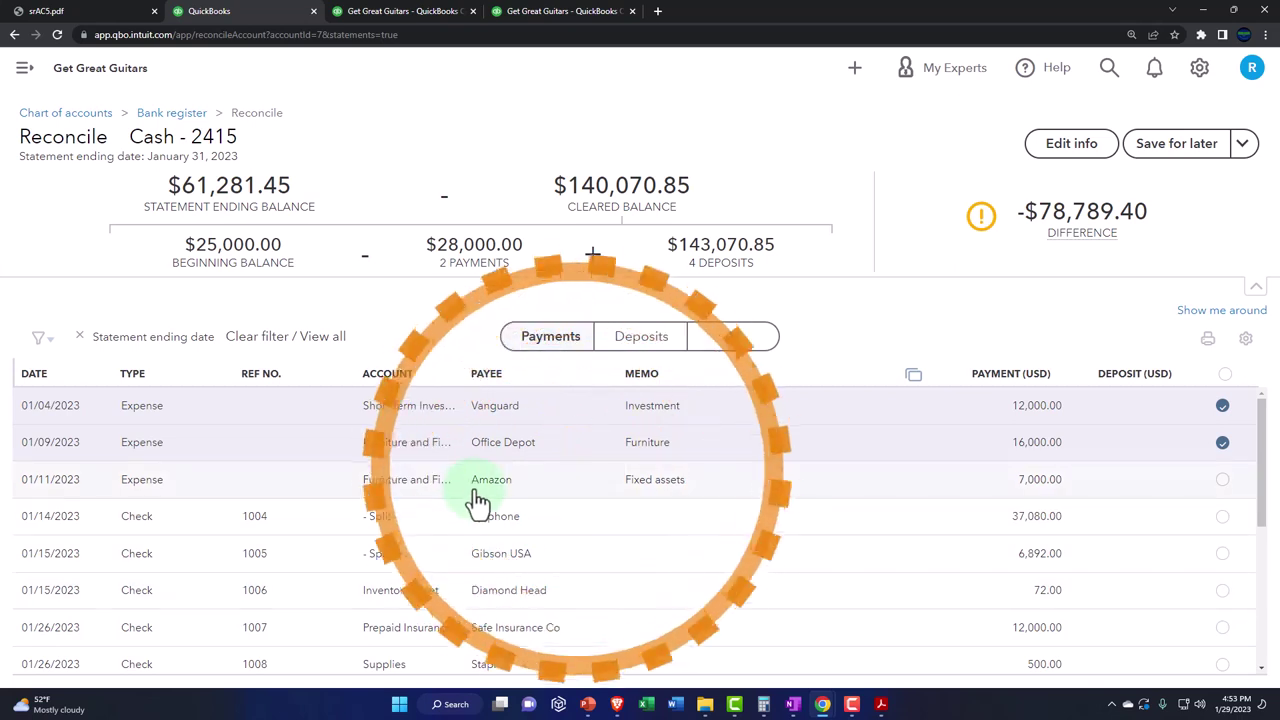
{"action": "left_click", "coordinate": [1221, 481]}
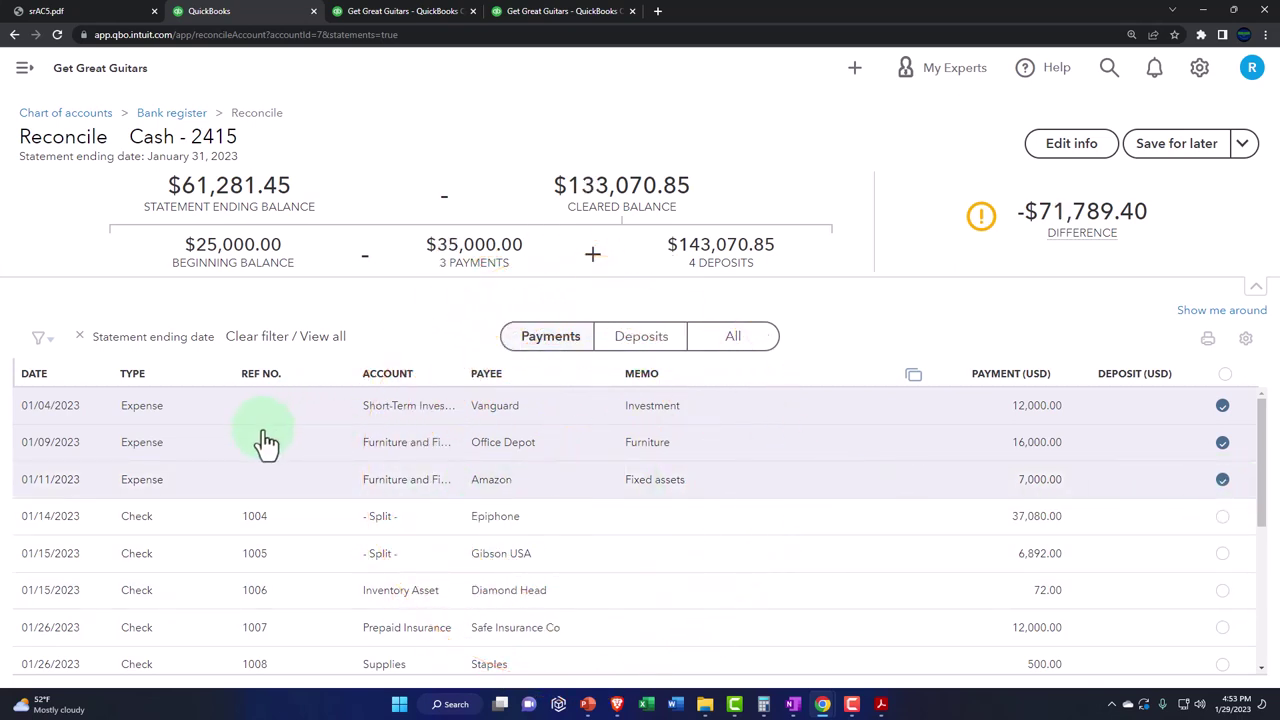
{"action": "scroll", "coordinate": [265, 440], "scroll_direction": "down", "scroll_amount": 1}
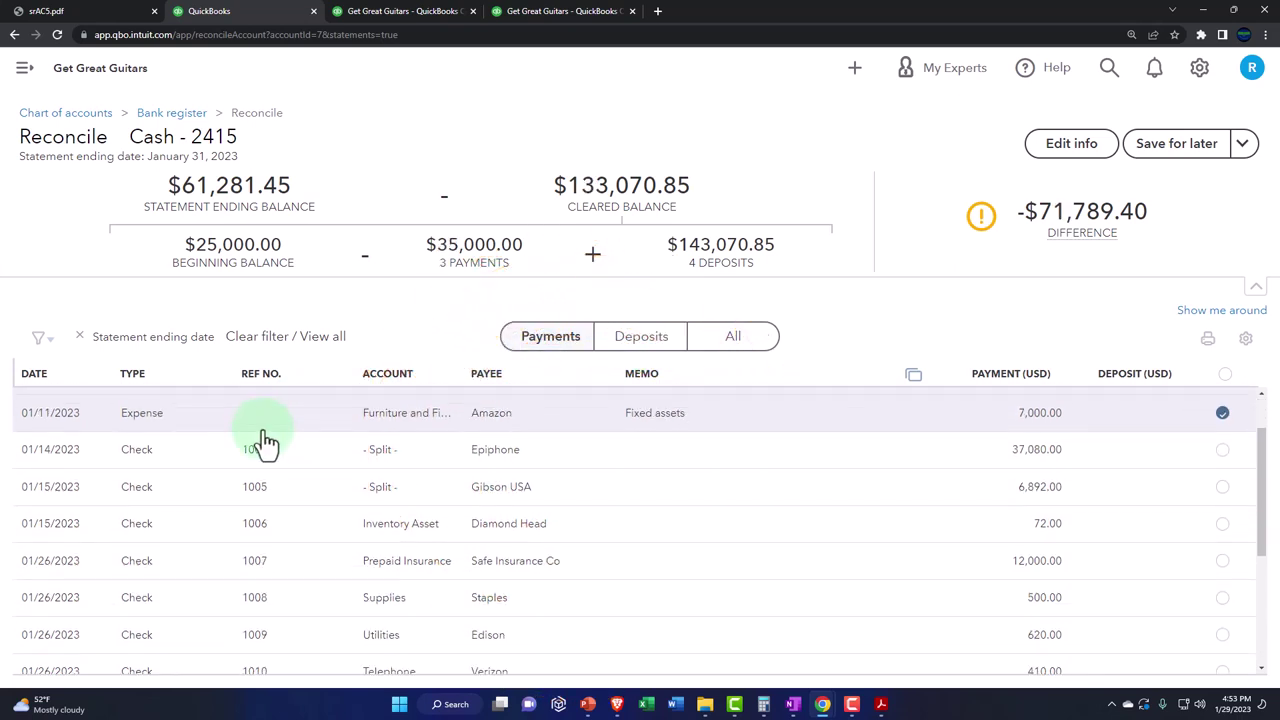
{"action": "left_click", "coordinate": [881, 705]}
{"action": "left_click_drag", "start_coordinate": [592, 469], "coordinate": [1075, 468]}
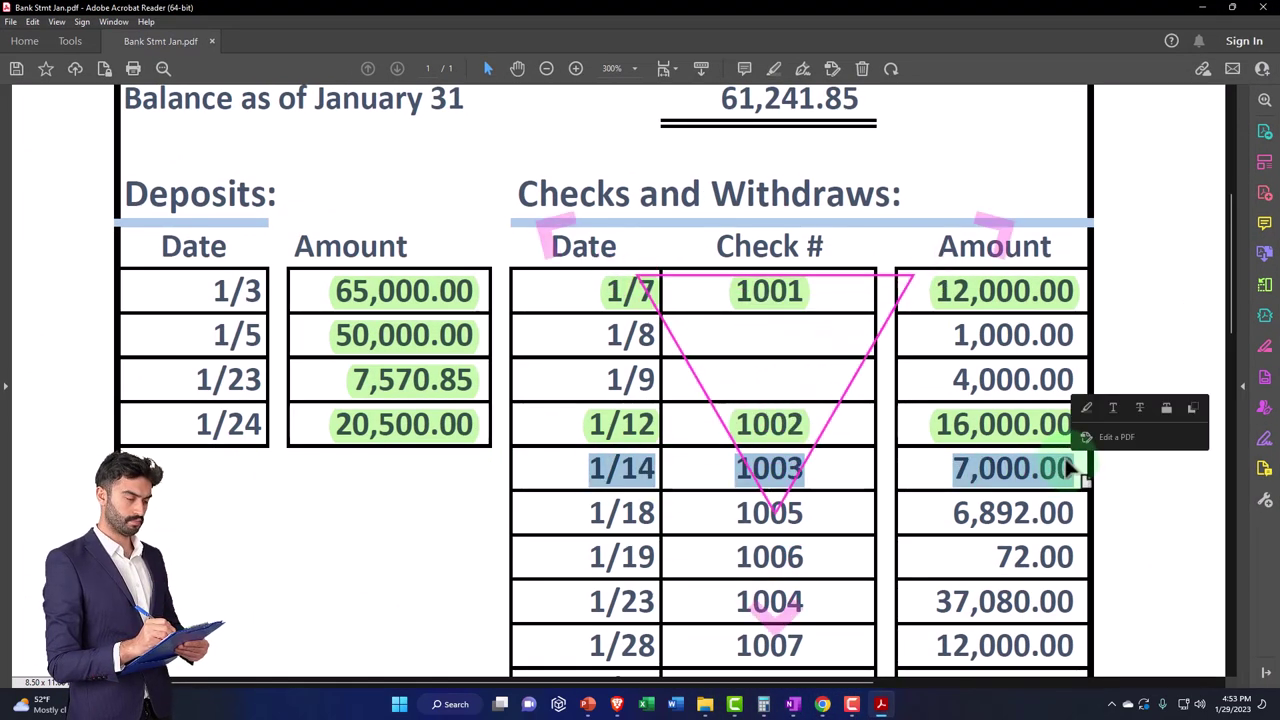
{"action": "left_click", "coordinate": [1087, 409]}
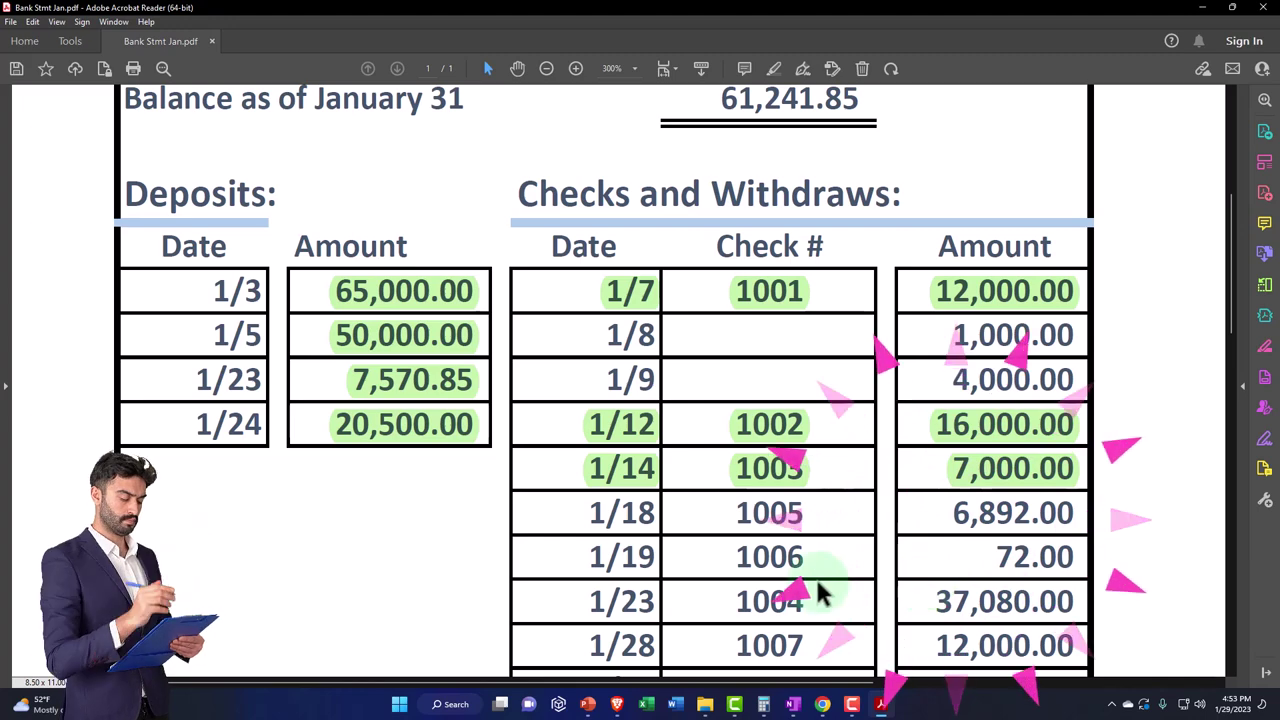
Step: Clear the Gibson USA check 1005 for 6,892.00 in QuickBooks and highlight the matching 1/18 row in the bank statement
{"action": "left_click", "coordinate": [880, 704]}
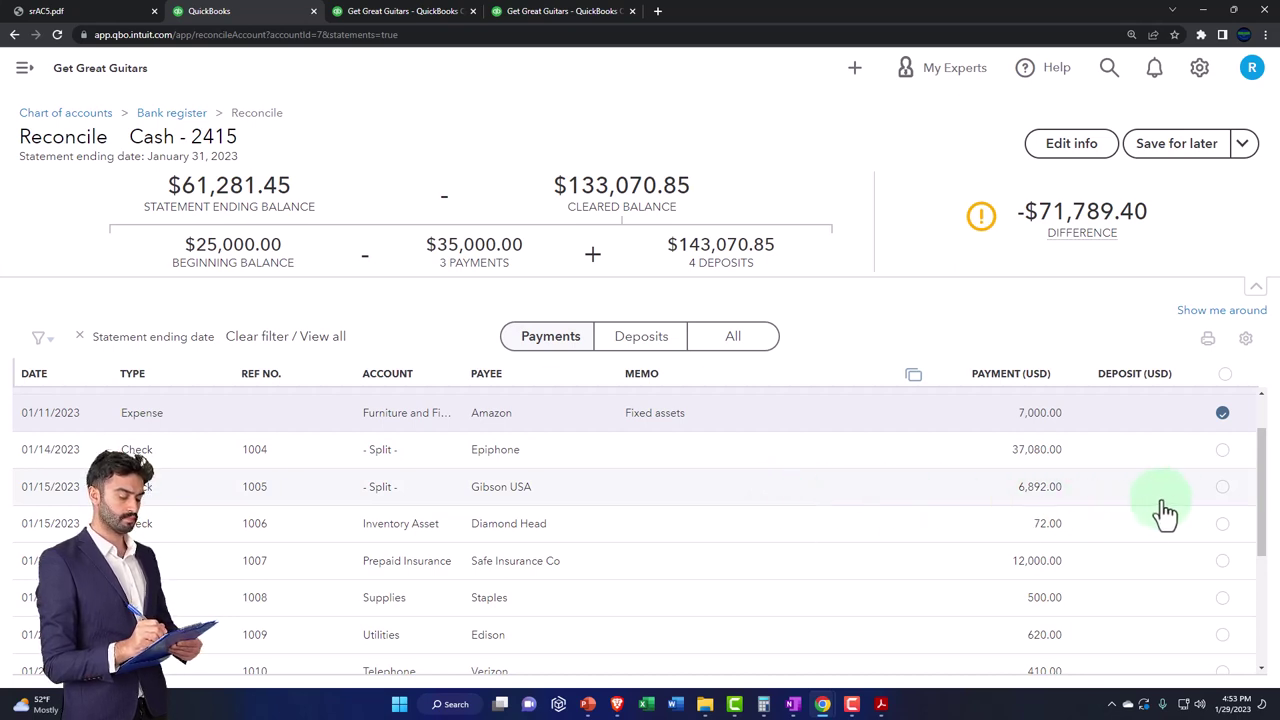
{"action": "left_click", "coordinate": [1222, 487]}
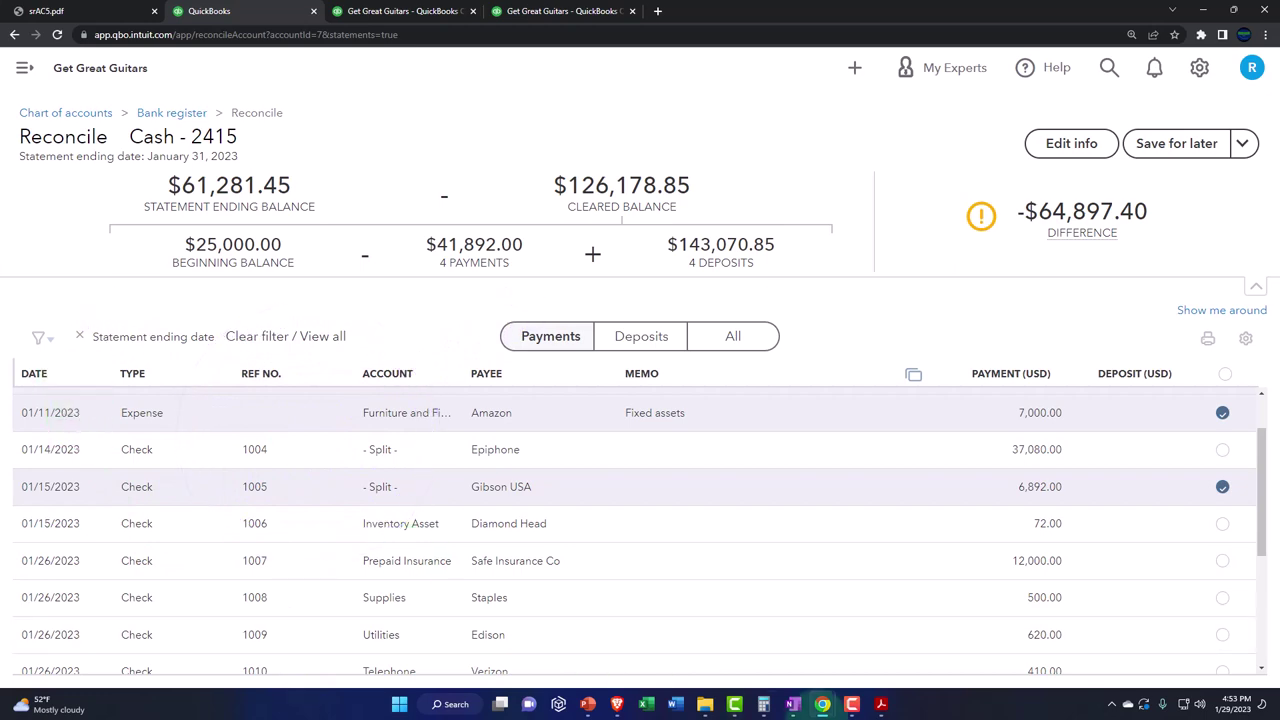
{"action": "left_click", "coordinate": [882, 705]}
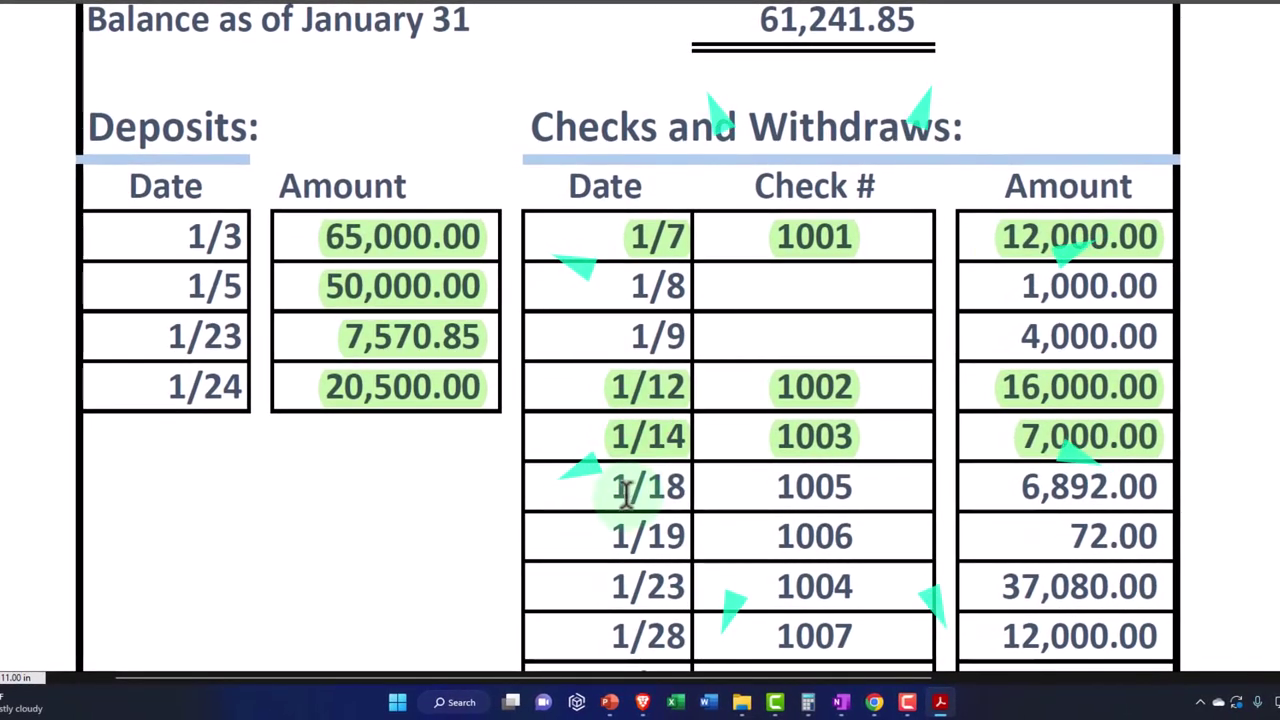
{"action": "left_click_drag", "start_coordinate": [612, 488], "coordinate": [1155, 483]}
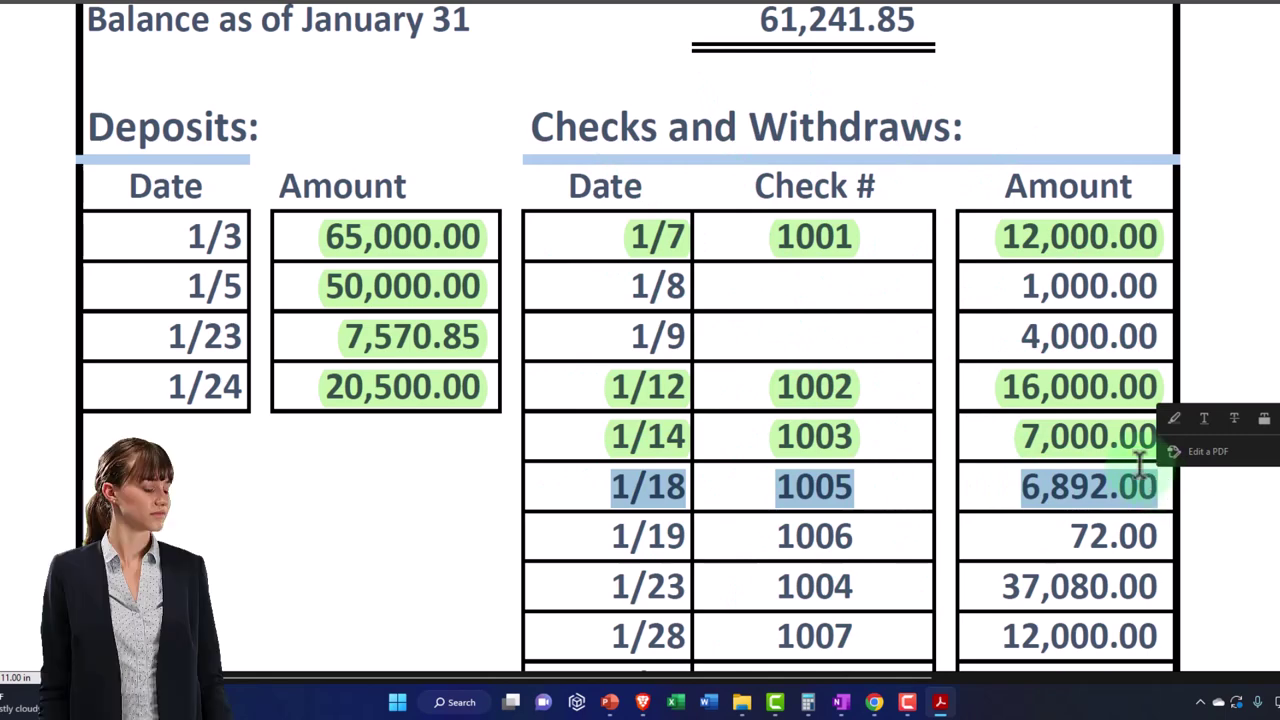
{"action": "left_click", "coordinate": [1176, 417]}
{"action": "scroll", "coordinate": [1071, 494], "scroll_direction": "down", "scroll_amount": 1}
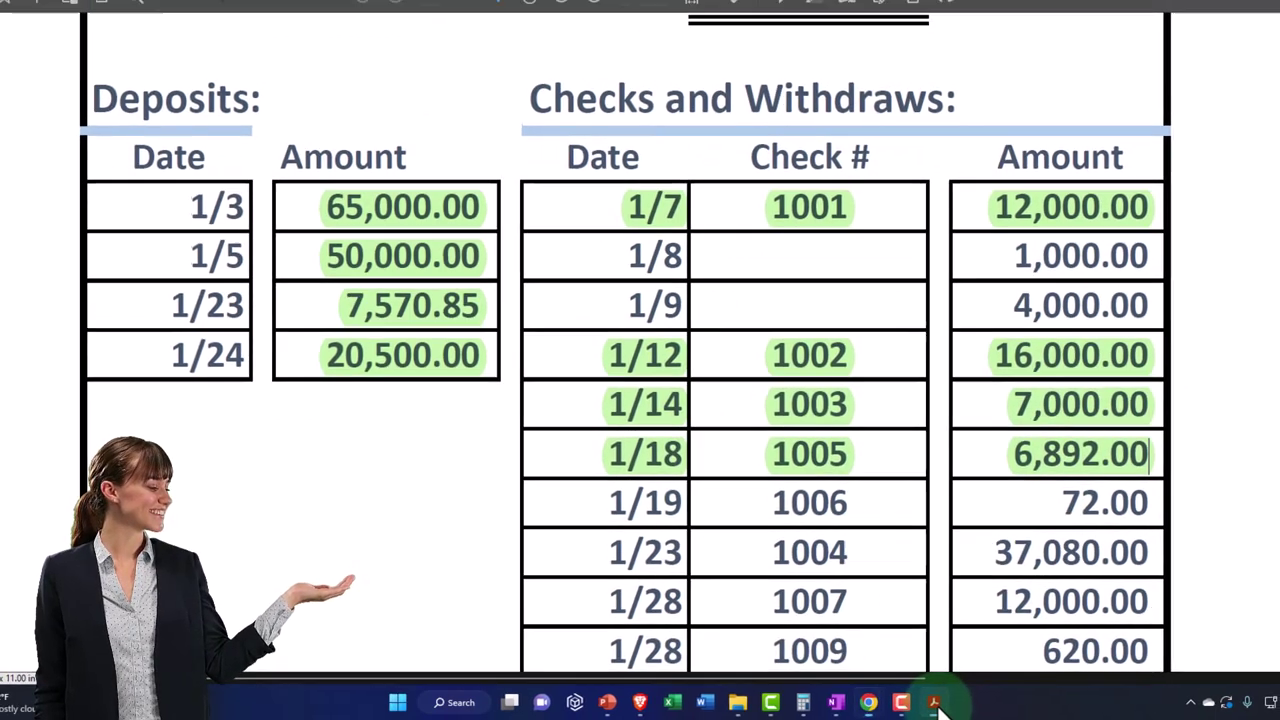
Step: Clear the Diamond Head check 1006 for 72.00 in QuickBooks and highlight the matching 1/19 row in the bank statement
{"action": "left_click", "coordinate": [940, 700]}
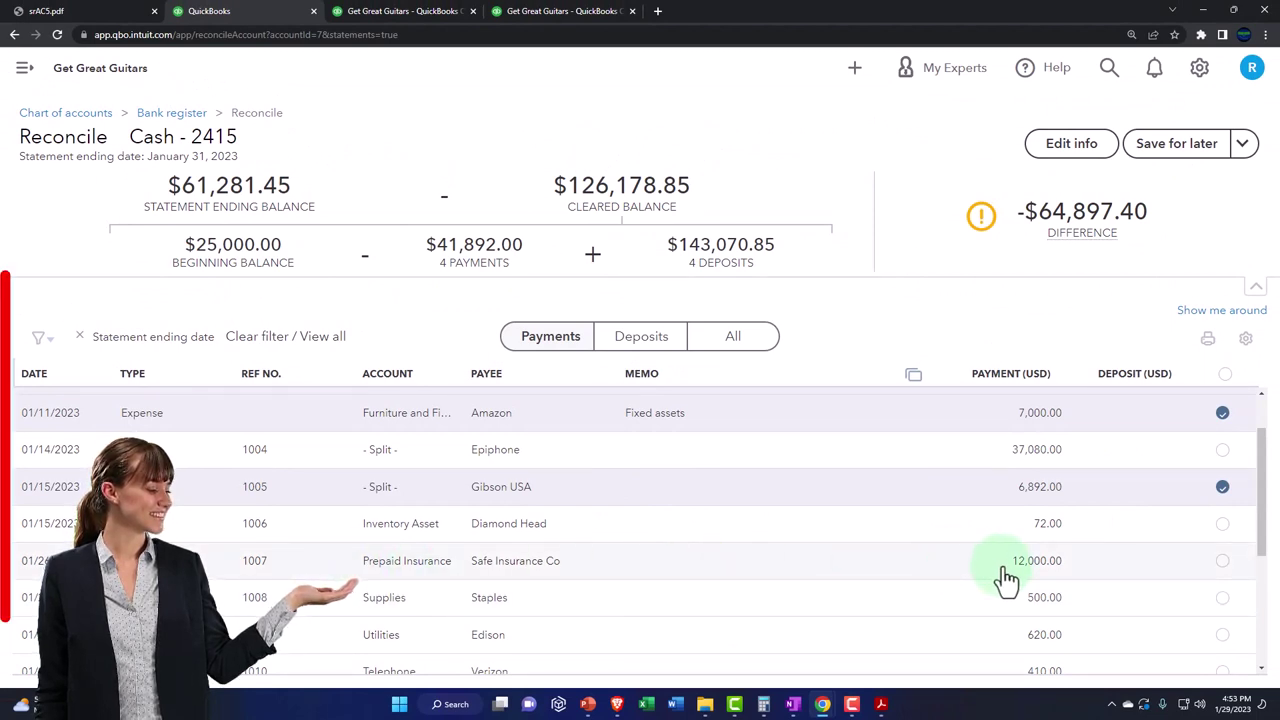
{"action": "left_click", "coordinate": [1222, 525]}
{"action": "left_click", "coordinate": [881, 705]}
{"action": "scroll", "coordinate": [676, 540], "scroll_direction": "down", "scroll_amount": 1}
{"action": "left_click_drag", "start_coordinate": [590, 488], "coordinate": [1074, 488]}
{"action": "left_click", "coordinate": [1086, 432]}
{"action": "scroll", "coordinate": [929, 491], "scroll_direction": "down", "scroll_amount": 1}
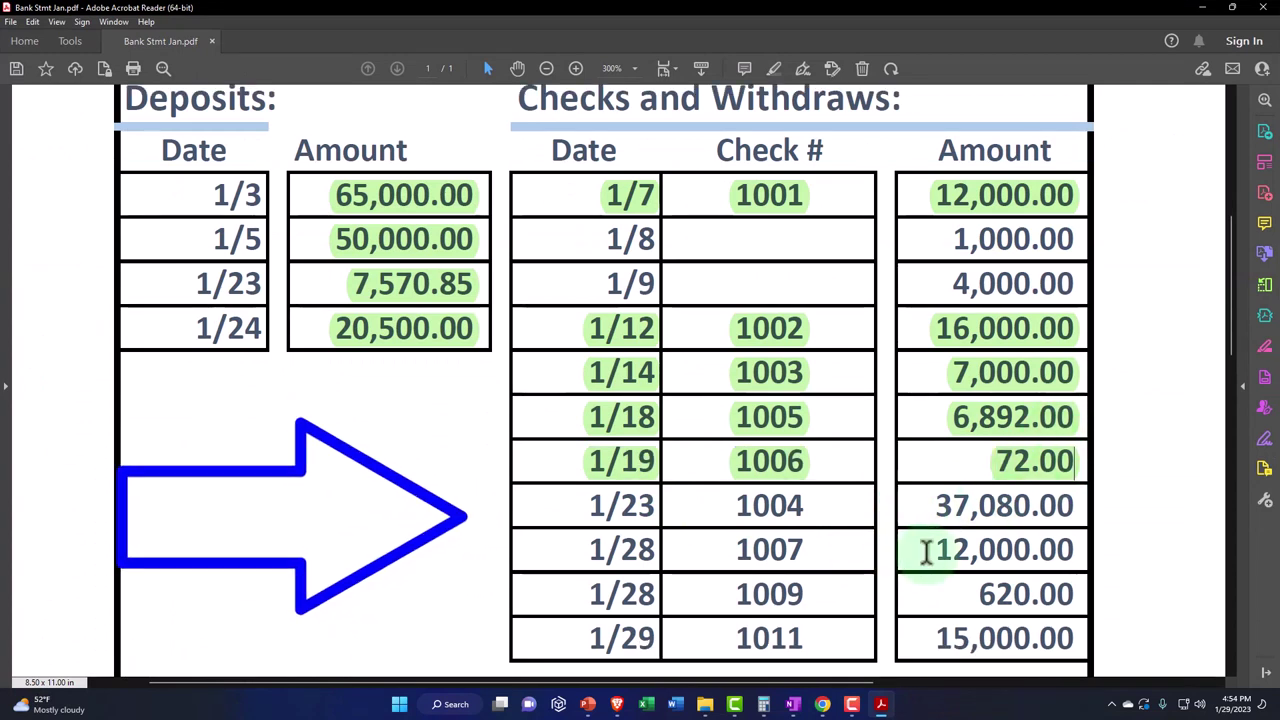
Step: Mark the Epiphone check 1004 for 37,080.00 and the Safe Insurance Co check 1007 for 12,000.00 as cleared in QuickBooks
{"action": "left_click", "coordinate": [882, 706]}
{"action": "scroll", "coordinate": [674, 646], "scroll_direction": "down", "scroll_amount": 1}
{"action": "scroll", "coordinate": [620, 615], "scroll_direction": "up", "scroll_amount": 1}
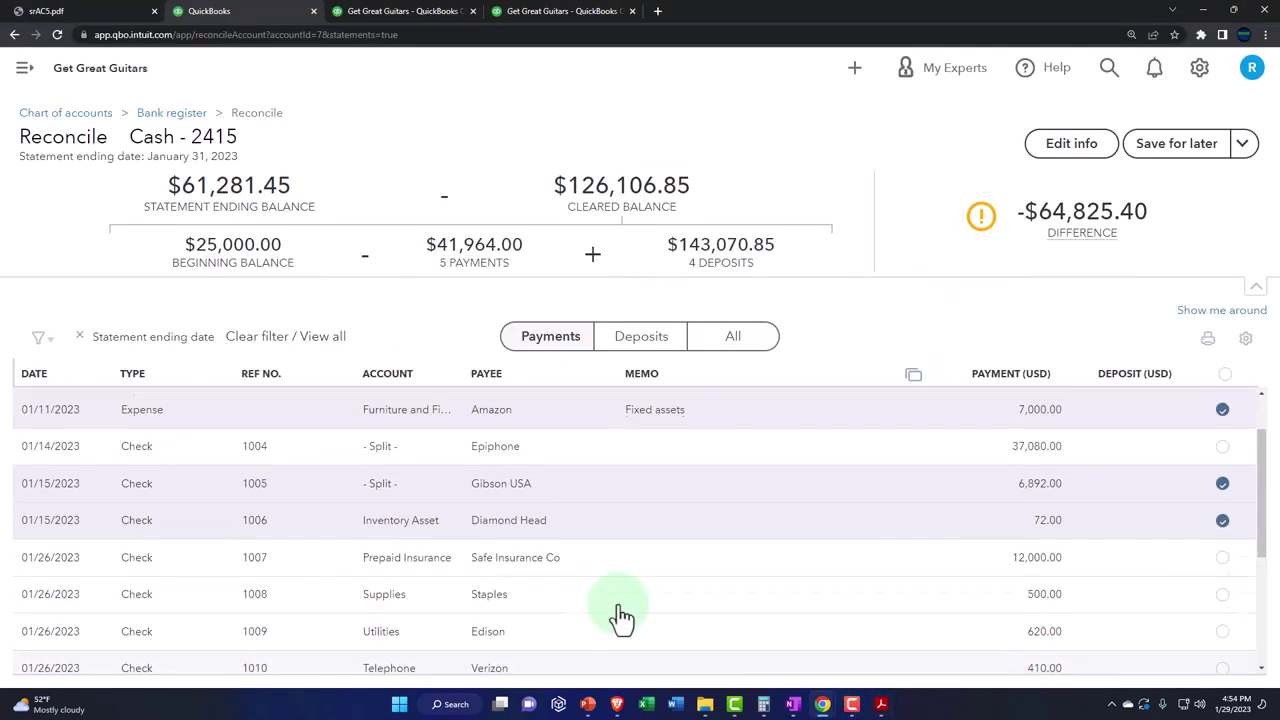
{"action": "left_click", "coordinate": [1223, 452]}
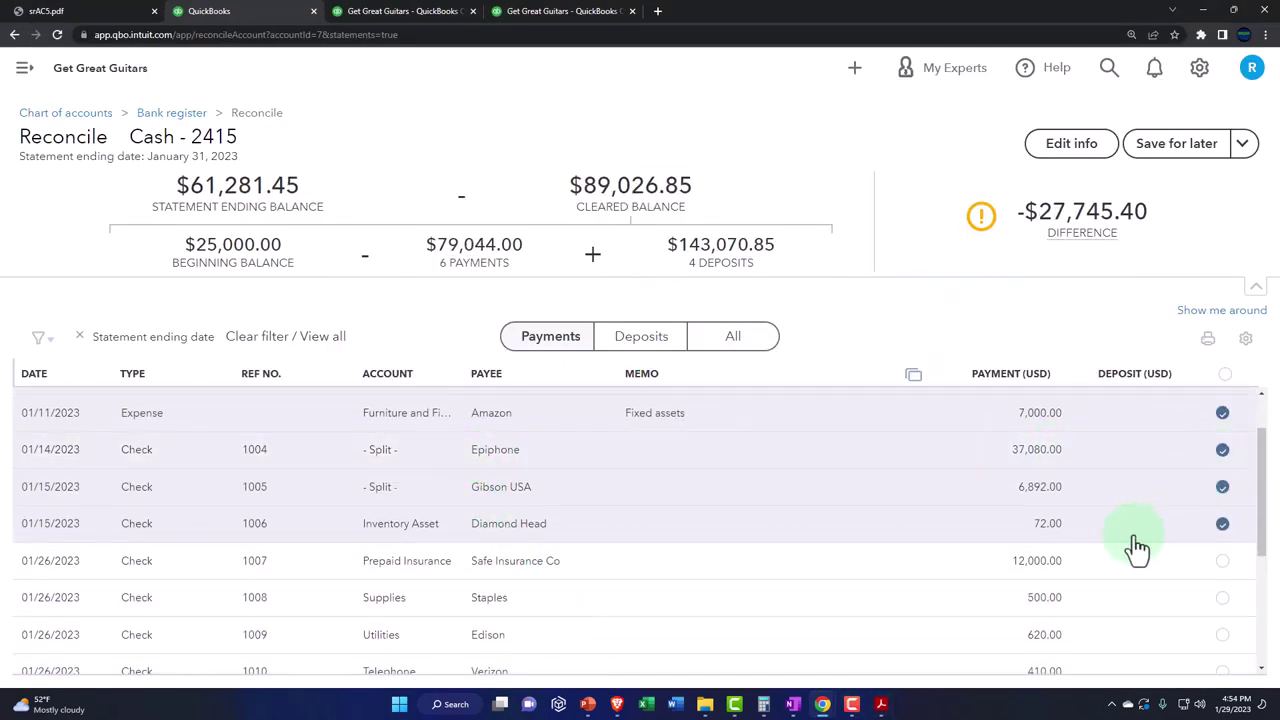
{"action": "left_click", "coordinate": [883, 705]}
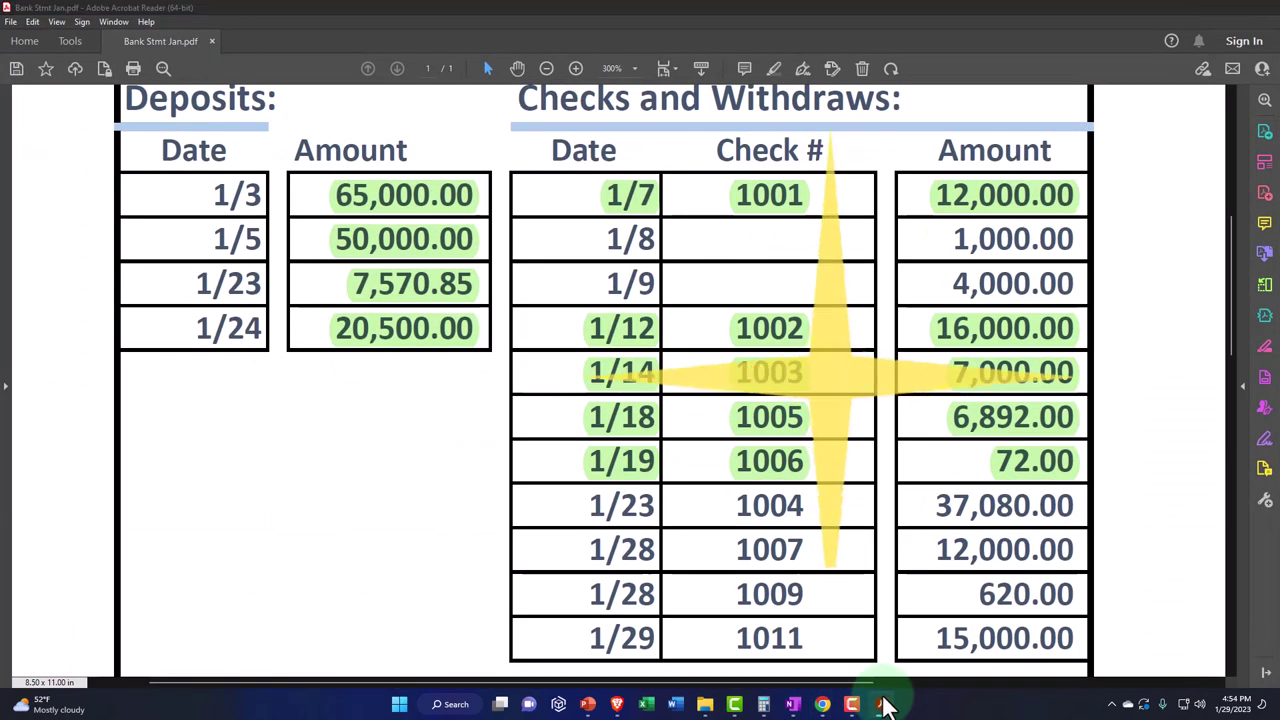
{"action": "left_click", "coordinate": [883, 705]}
{"action": "left_click", "coordinate": [1224, 563]}
Step: Highlight the 1/23 check 1004 and 1/28 check 1007 rows in the bank statement's Checks and Withdraws list
{"action": "left_click", "coordinate": [883, 705]}
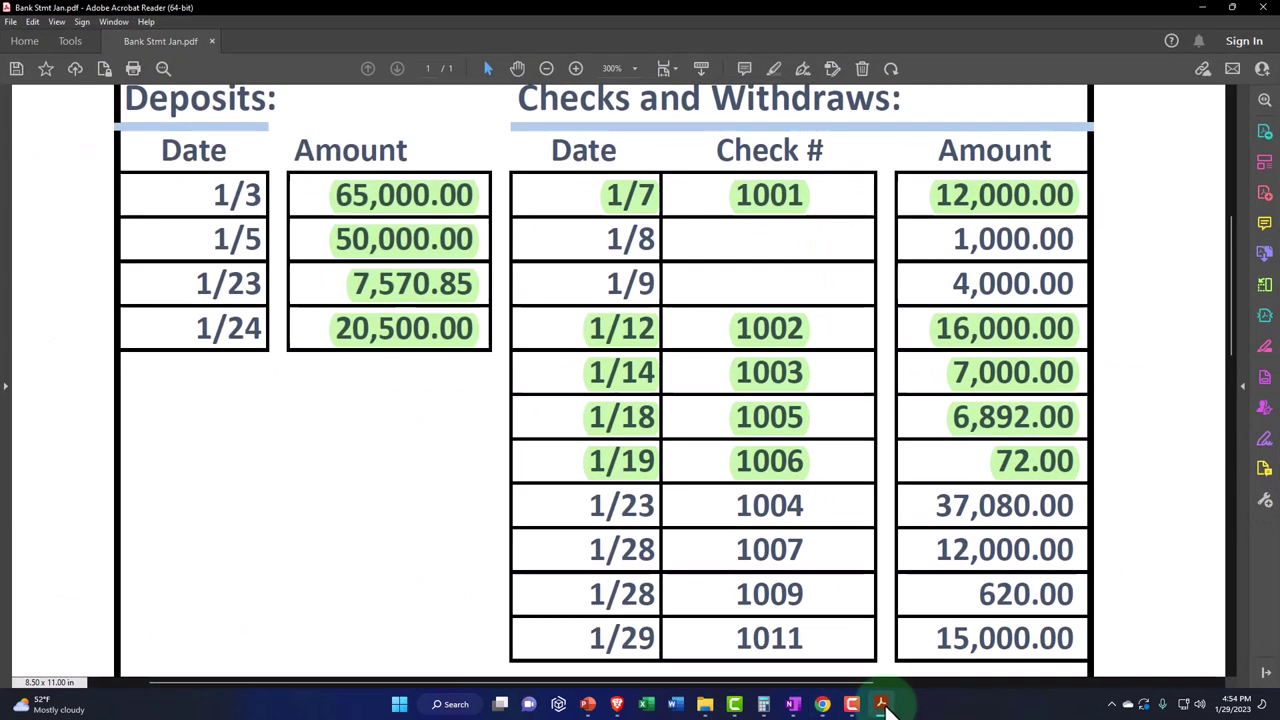
{"action": "left_click_drag", "start_coordinate": [593, 505], "coordinate": [1068, 548]}
{"action": "left_click", "coordinate": [1088, 500]}
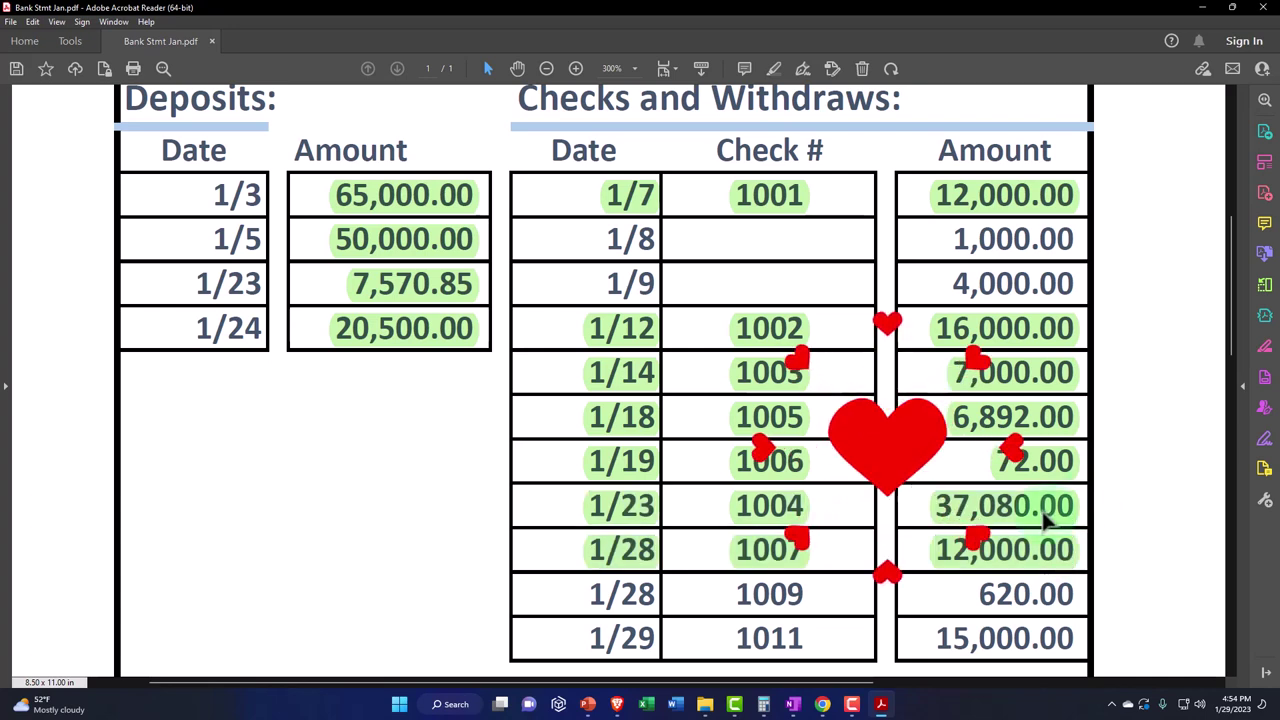
Step: Clear the Edison check 1009 for 620.00 in QuickBooks and highlight the matching 1/28 row in the bank statement
{"action": "scroll", "coordinate": [1045, 520], "scroll_direction": "down", "scroll_amount": 1}
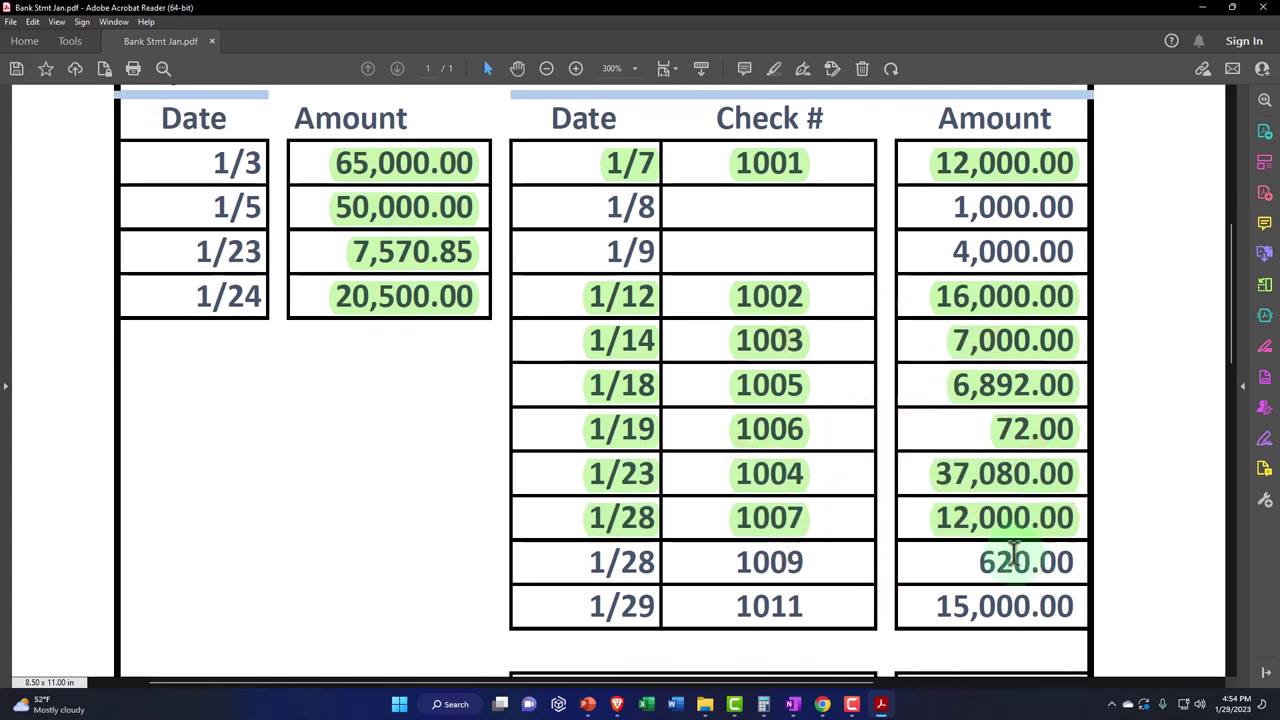
{"action": "left_click", "coordinate": [884, 700]}
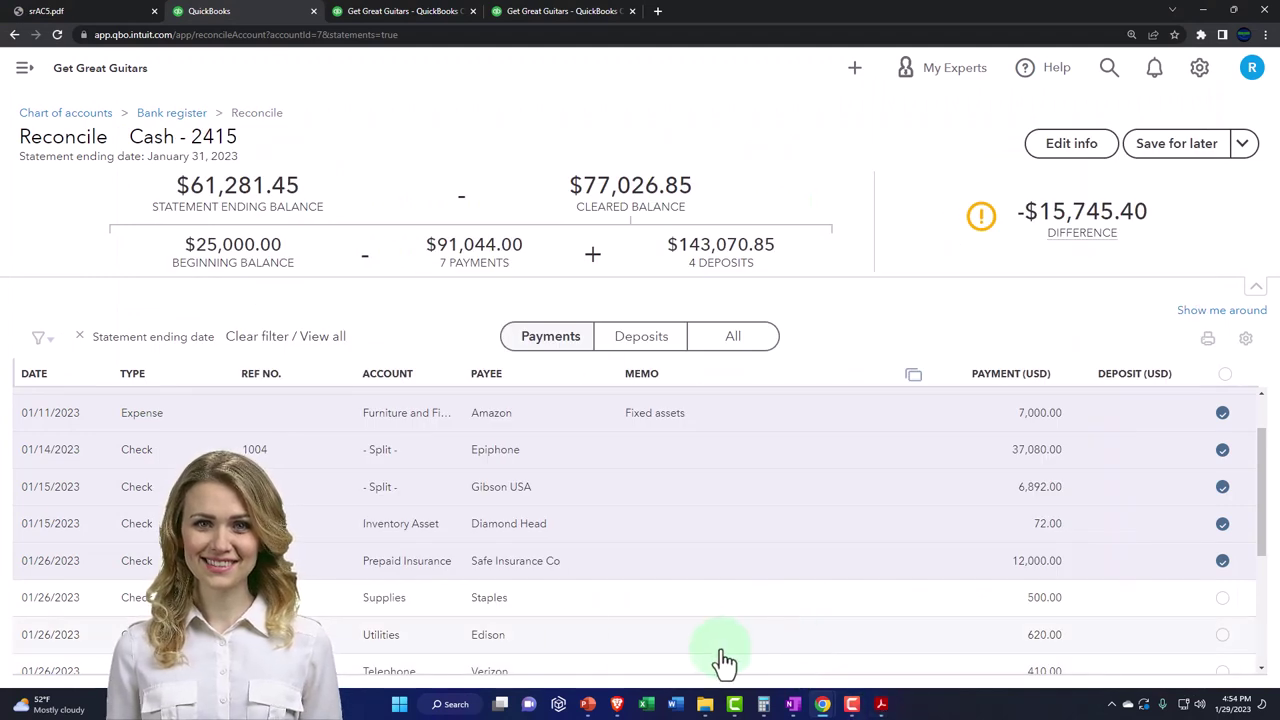
{"action": "left_click", "coordinate": [1222, 634]}
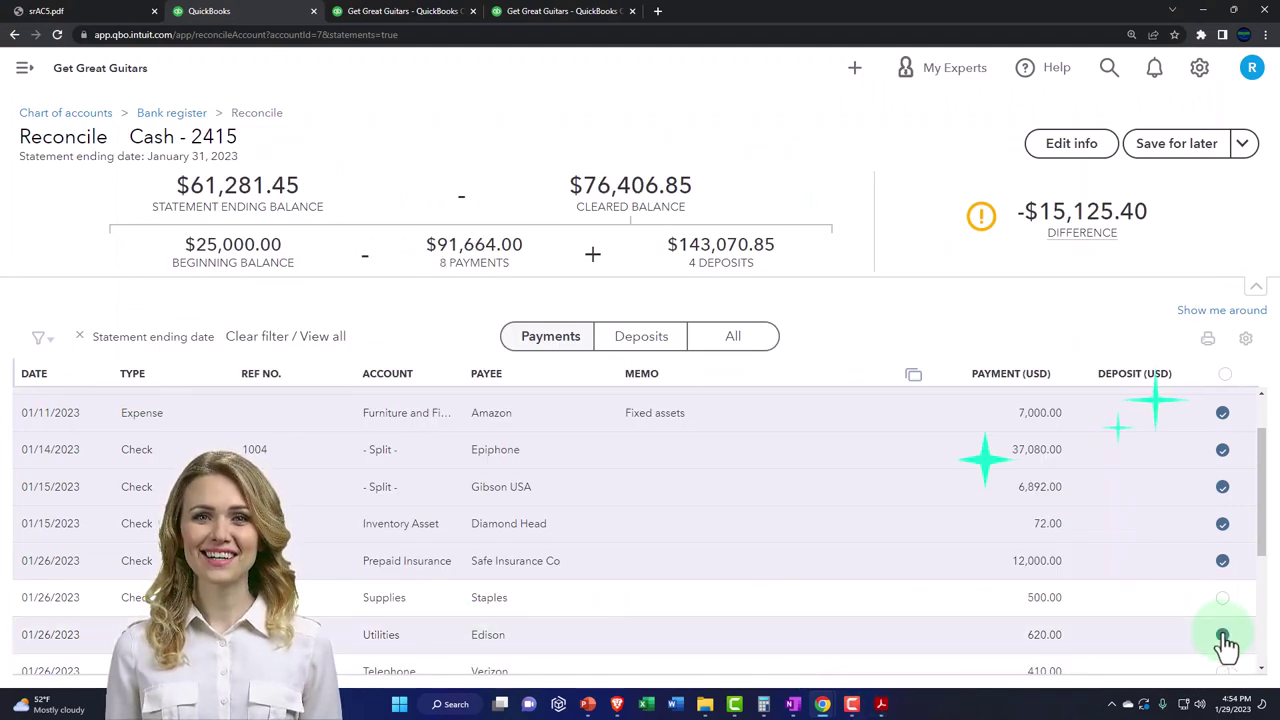
{"action": "left_click", "coordinate": [880, 704]}
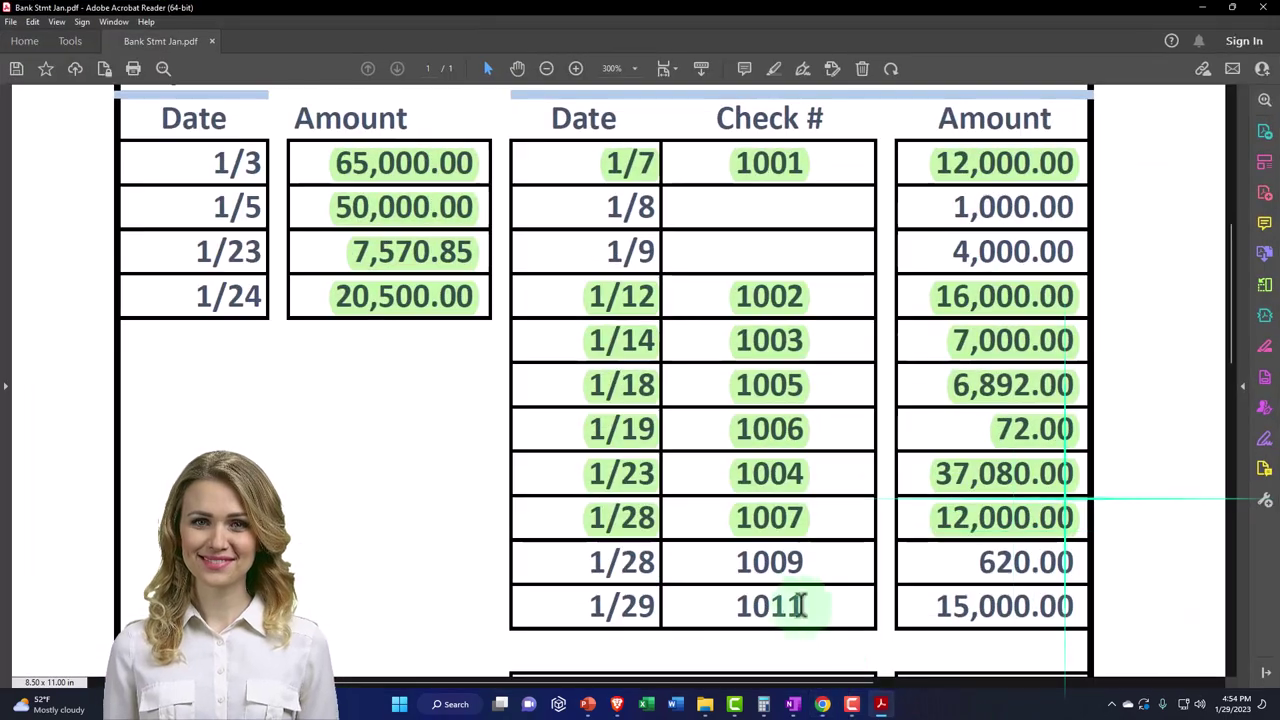
{"action": "left_click_drag", "start_coordinate": [586, 562], "coordinate": [1070, 565]}
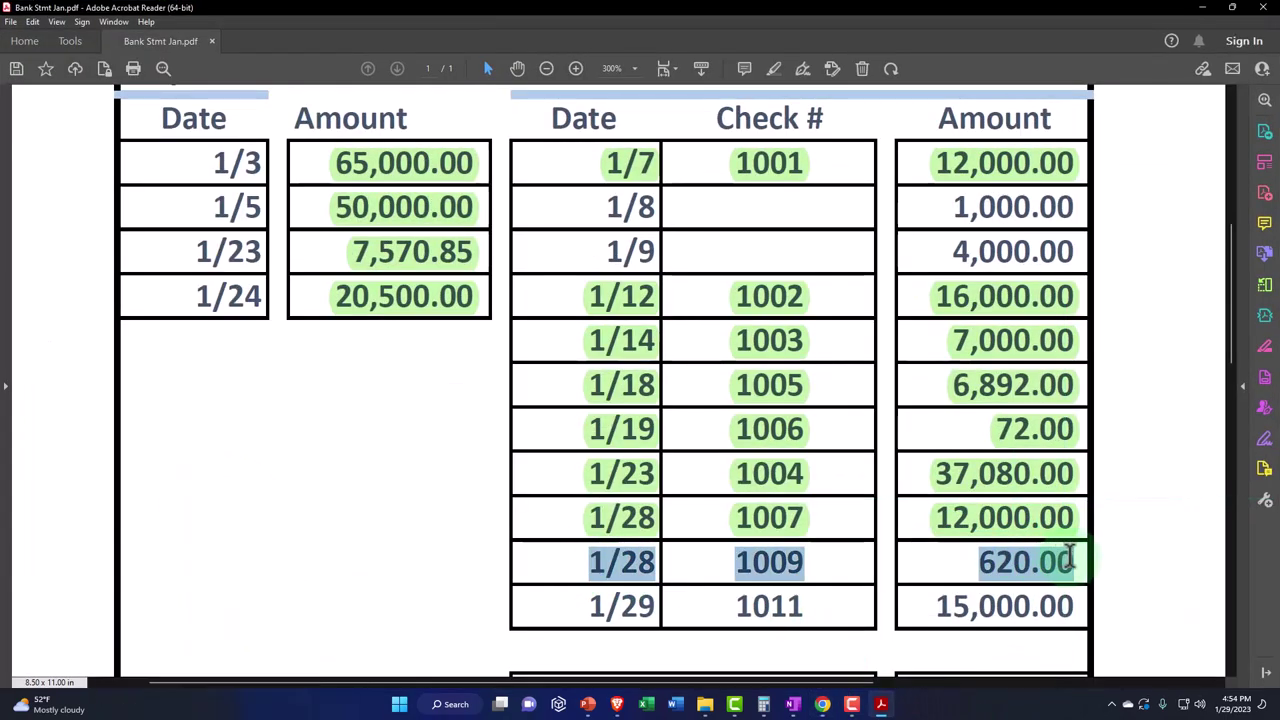
{"action": "left_click", "coordinate": [1092, 506]}
{"action": "scroll", "coordinate": [1094, 514], "scroll_direction": "down", "scroll_amount": 1}
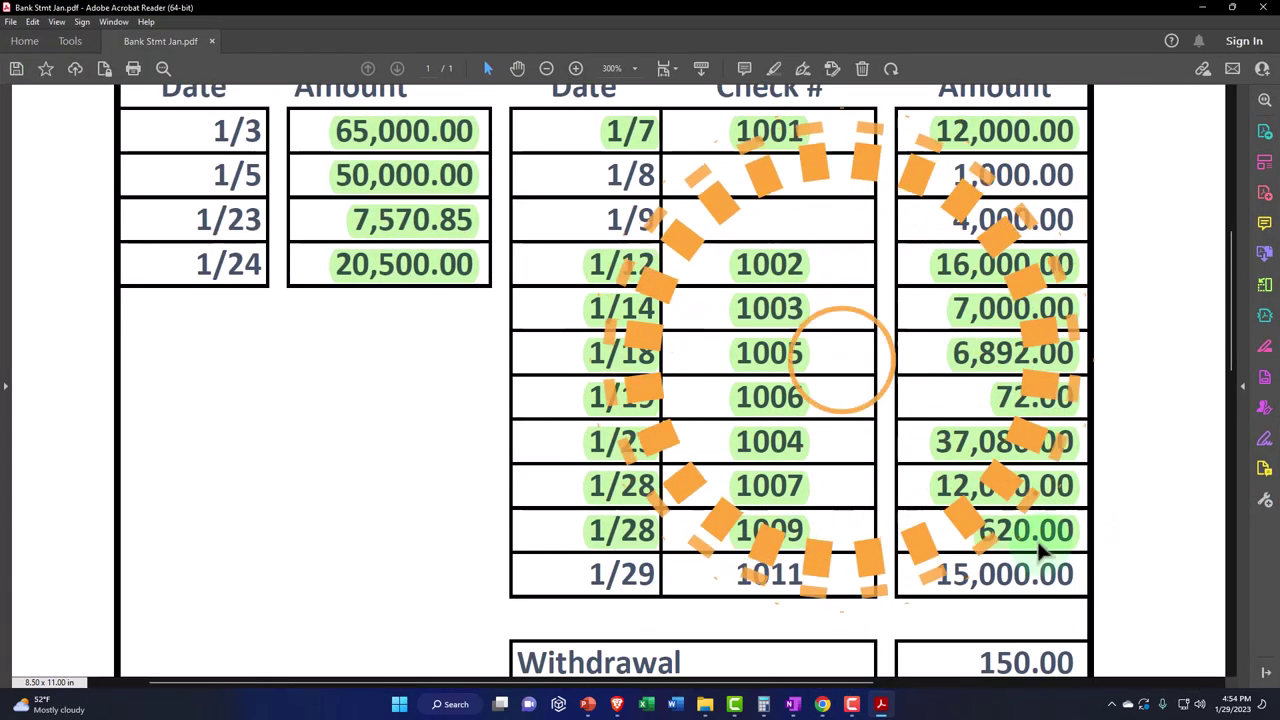
Step: Clear the Epiphone bill payment 1011 for 15,000.00 in QuickBooks and highlight the matching 1/29 row in the bank statement
{"action": "left_click", "coordinate": [881, 704]}
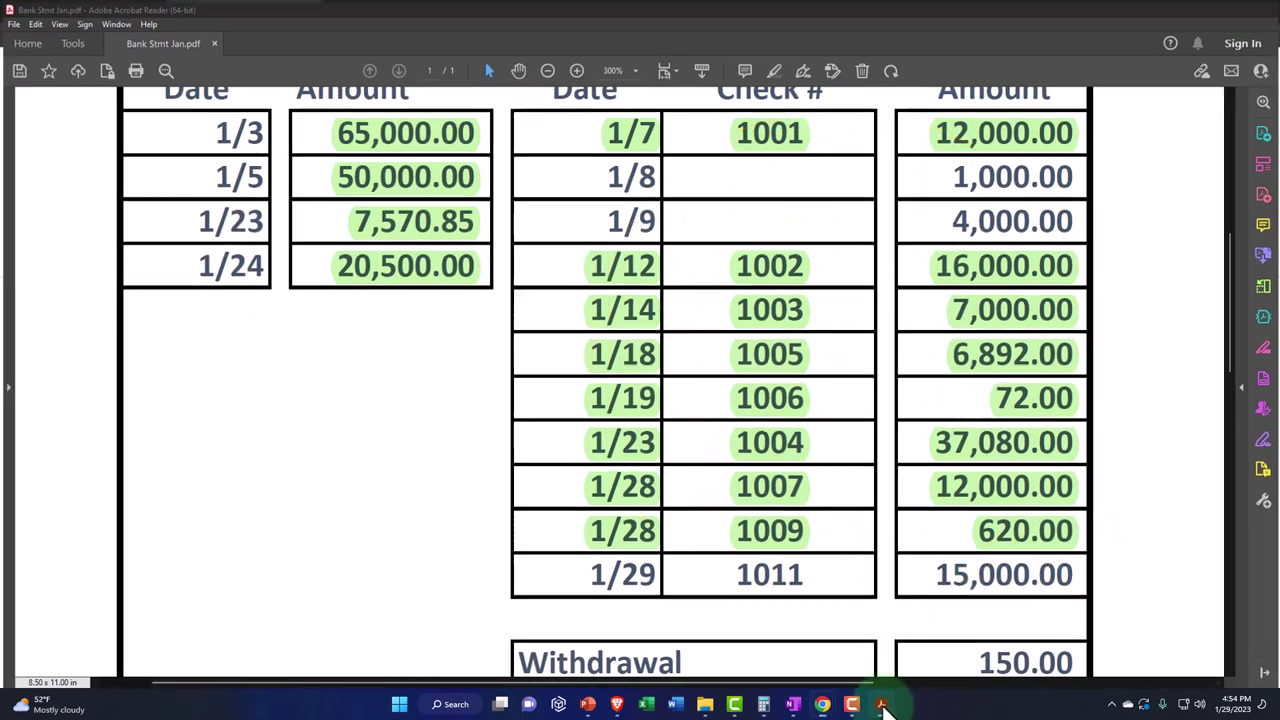
{"action": "scroll", "coordinate": [606, 612], "scroll_direction": "down", "scroll_amount": 1}
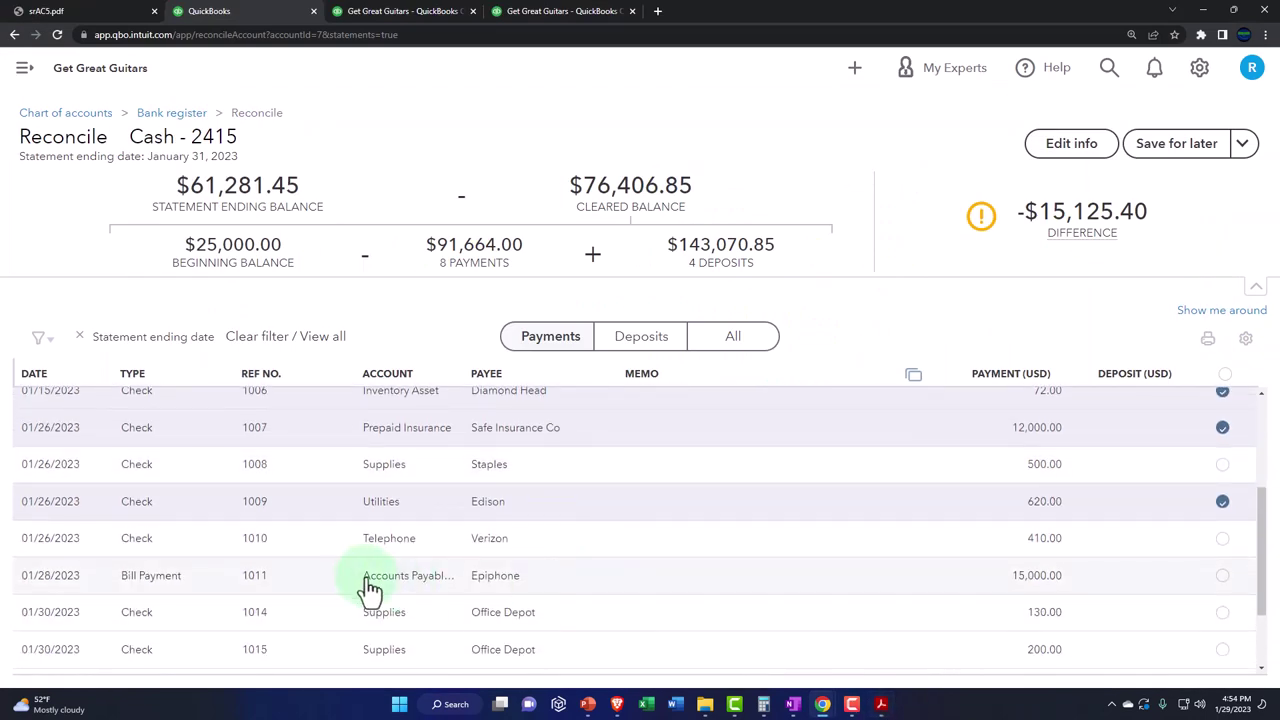
{"action": "left_click", "coordinate": [1222, 577]}
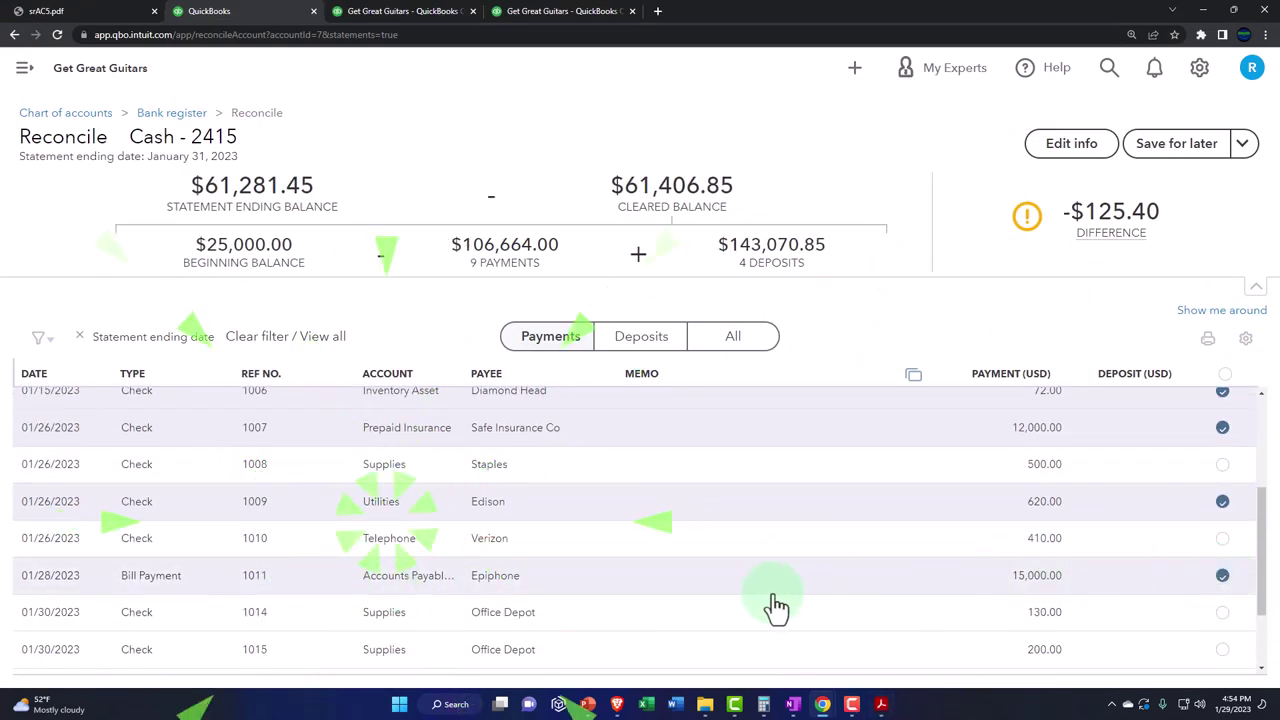
{"action": "left_click", "coordinate": [881, 704]}
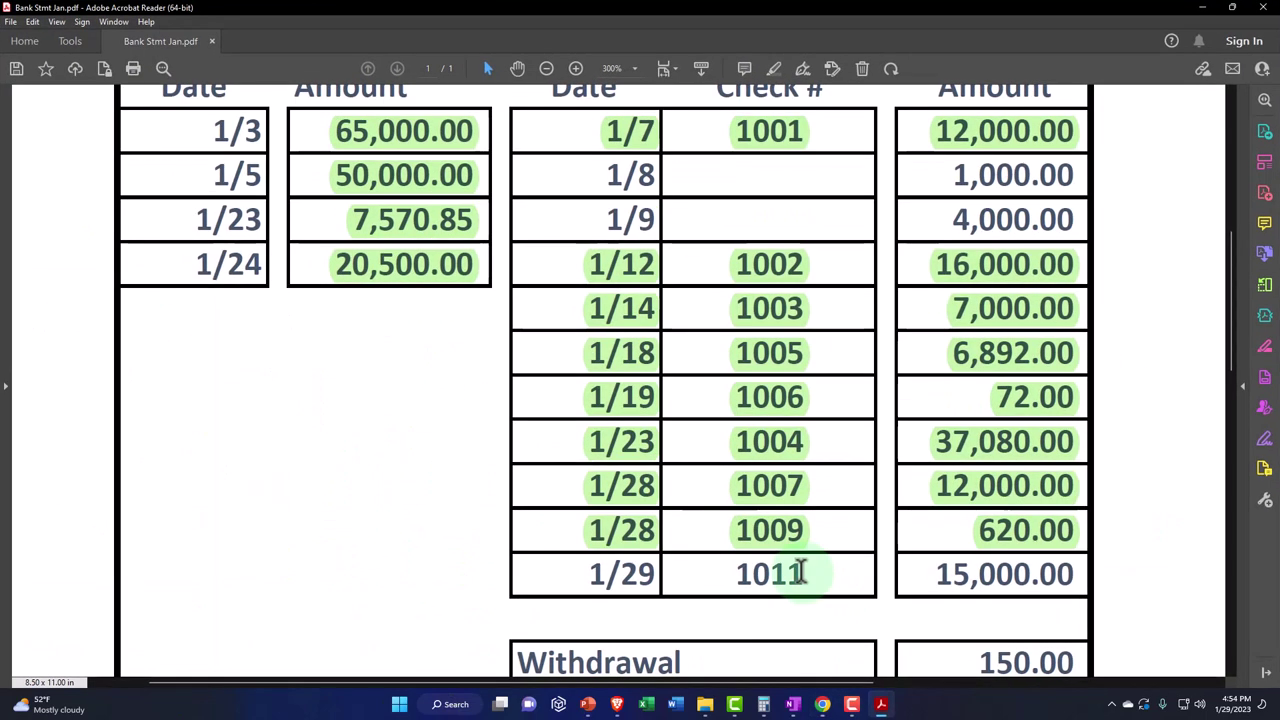
{"action": "left_click_drag", "start_coordinate": [596, 577], "coordinate": [1040, 595]}
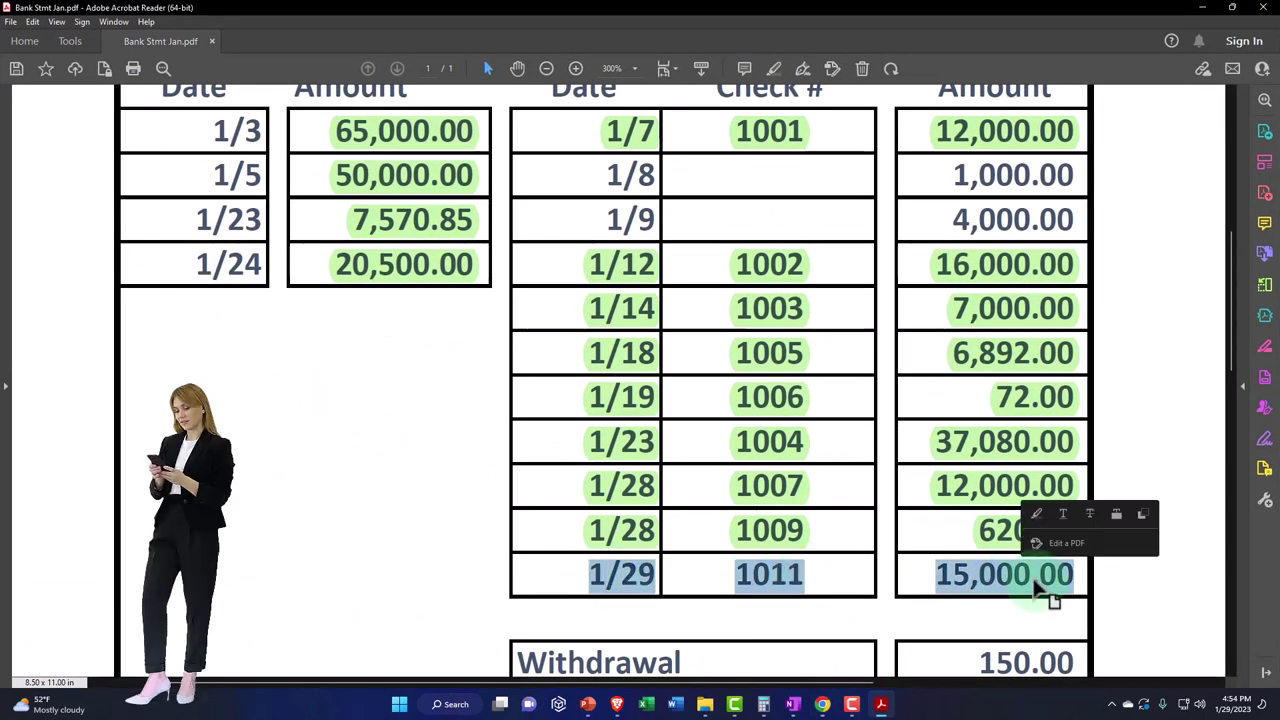
{"action": "left_click", "coordinate": [1037, 512]}
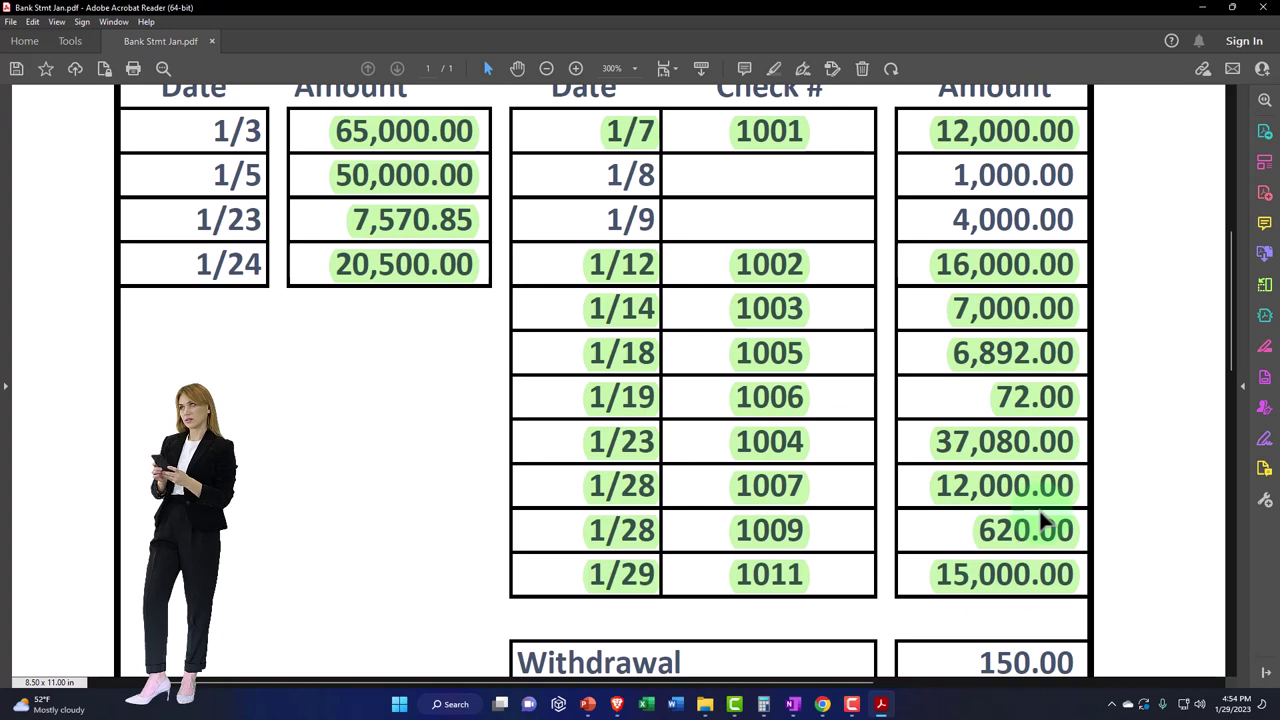
Step: Compare the bank statement's Withdrawal and Bank service charges lines with the payments still uncleared in the QuickBooks reconciliation
{"action": "scroll", "coordinate": [872, 590], "scroll_direction": "down", "scroll_amount": 2}
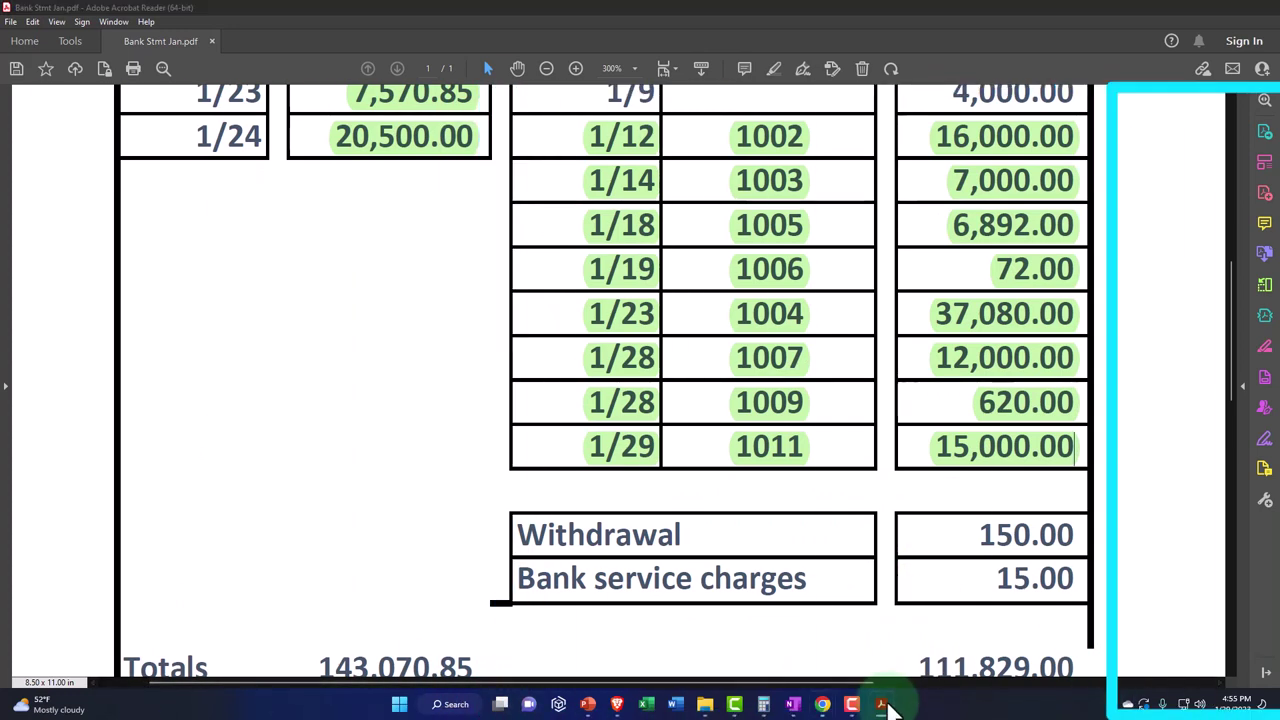
{"action": "left_click", "coordinate": [822, 704]}
{"action": "scroll", "coordinate": [776, 570], "scroll_direction": "down", "scroll_amount": 2}
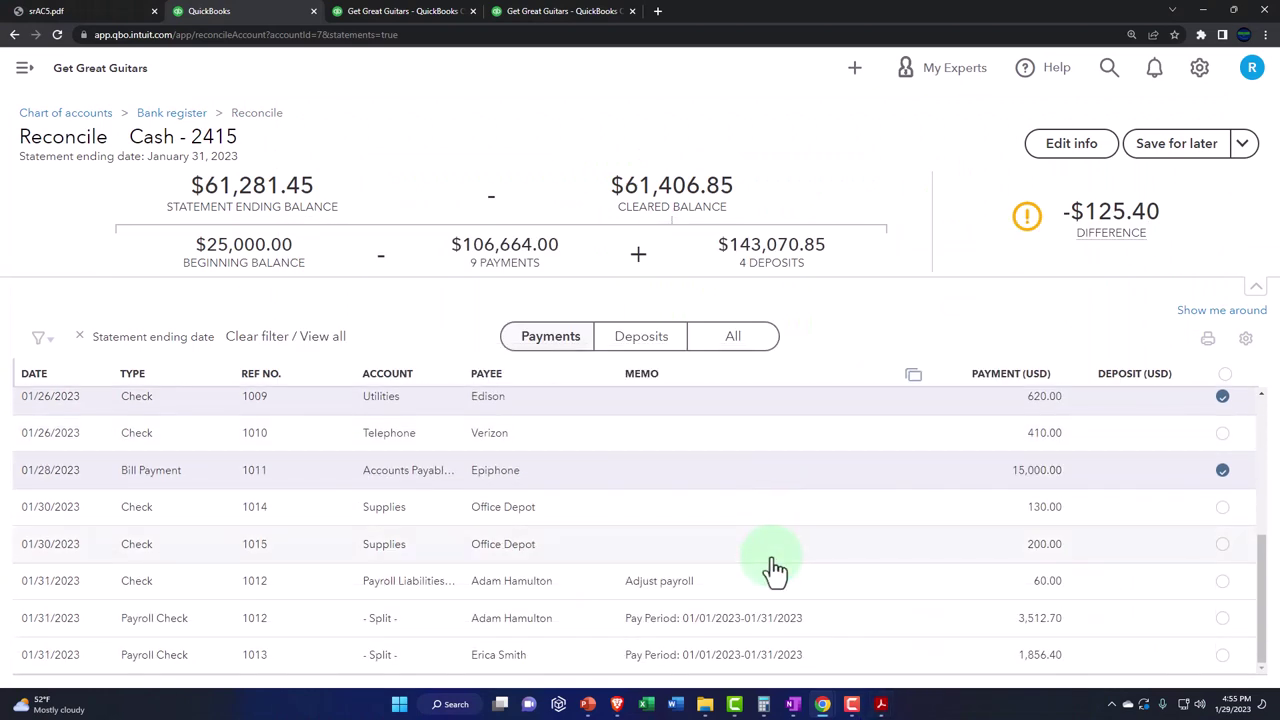
{"action": "left_click", "coordinate": [880, 704]}
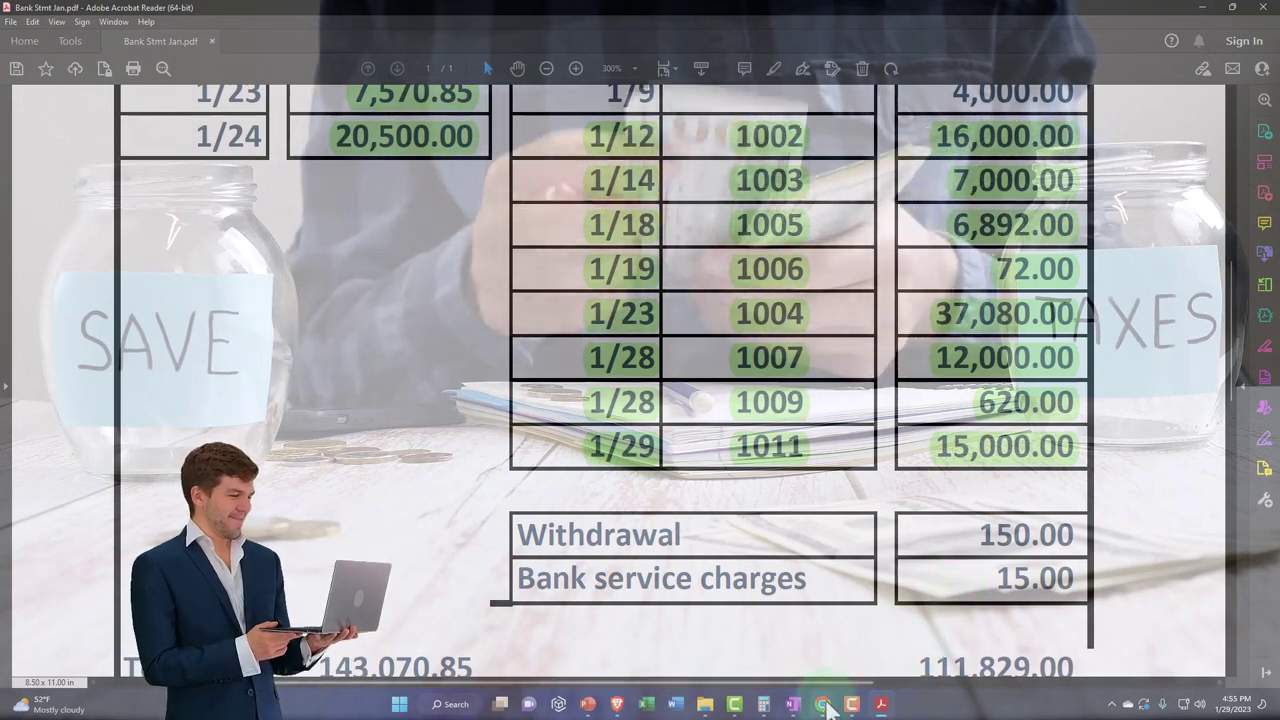
{"action": "mouse_move", "coordinate": [822, 704]}
{"action": "left_click", "coordinate": [809, 660]}
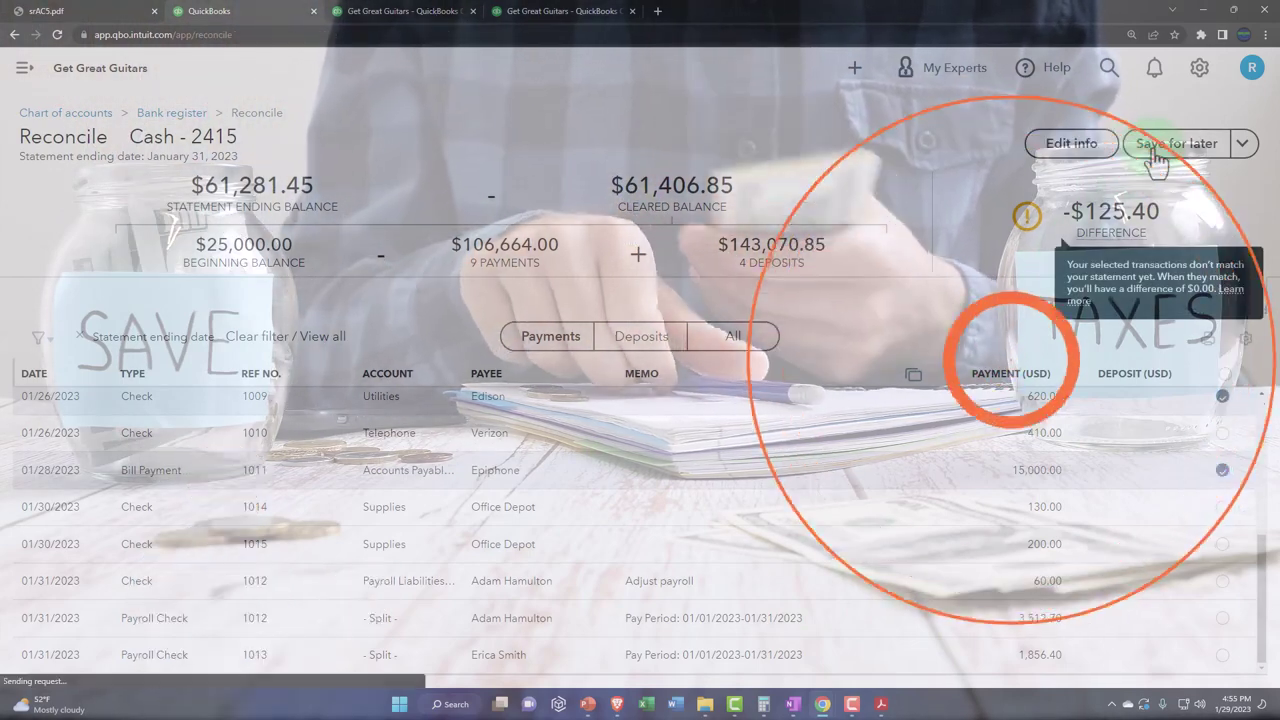
Step: Save the Cash - 2415 reconciliation for later and open the Chart of Accounts for Get Great Guitars
{"action": "left_click", "coordinate": [1160, 160]}
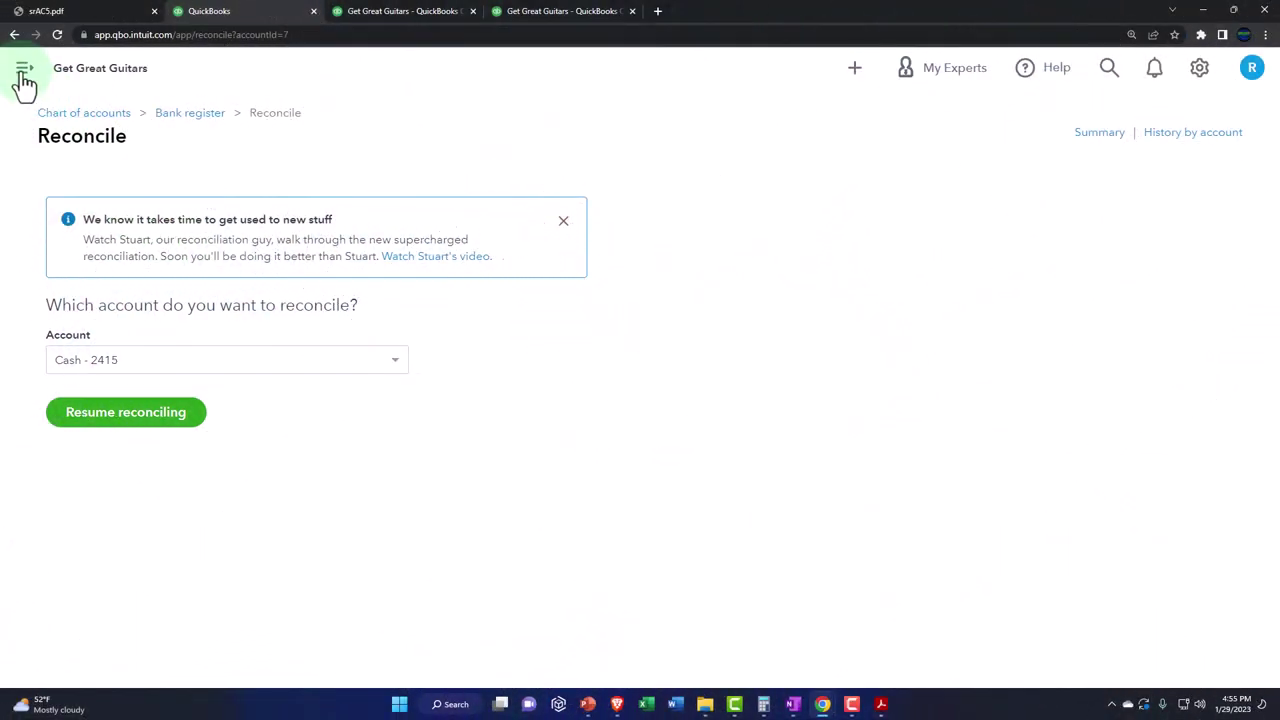
{"action": "left_click", "coordinate": [24, 72]}
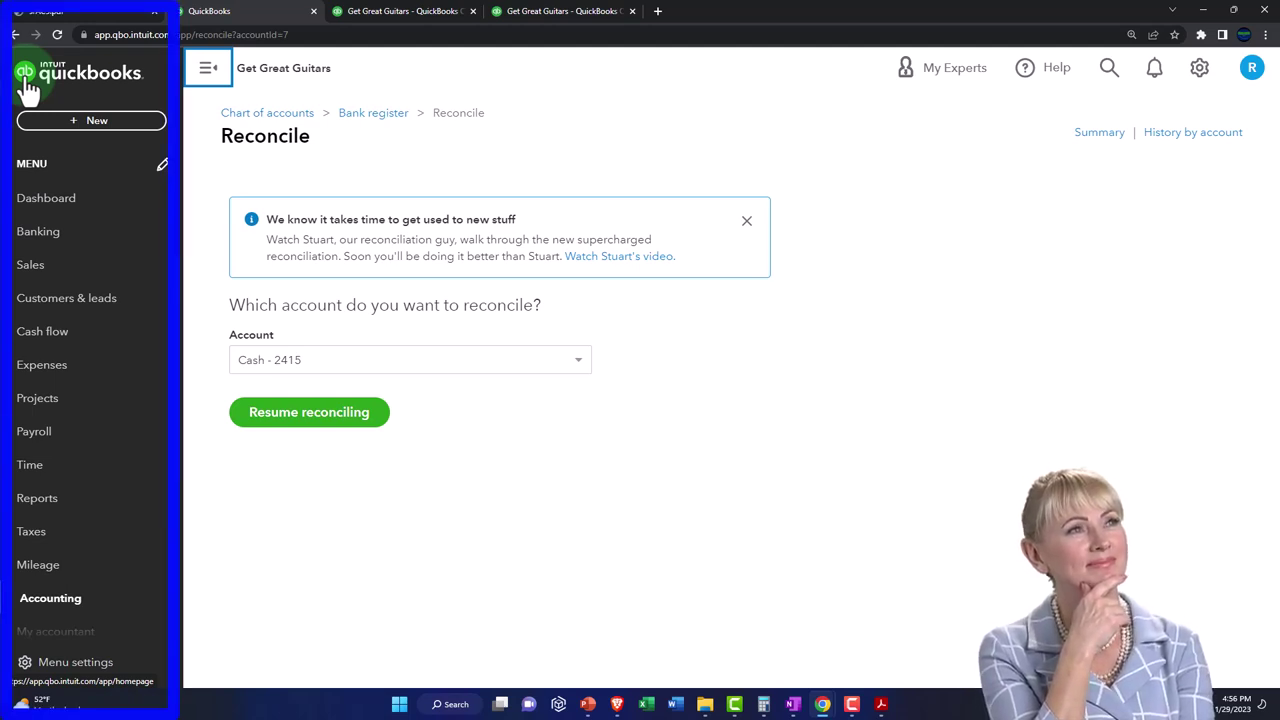
{"action": "left_click", "coordinate": [60, 605]}
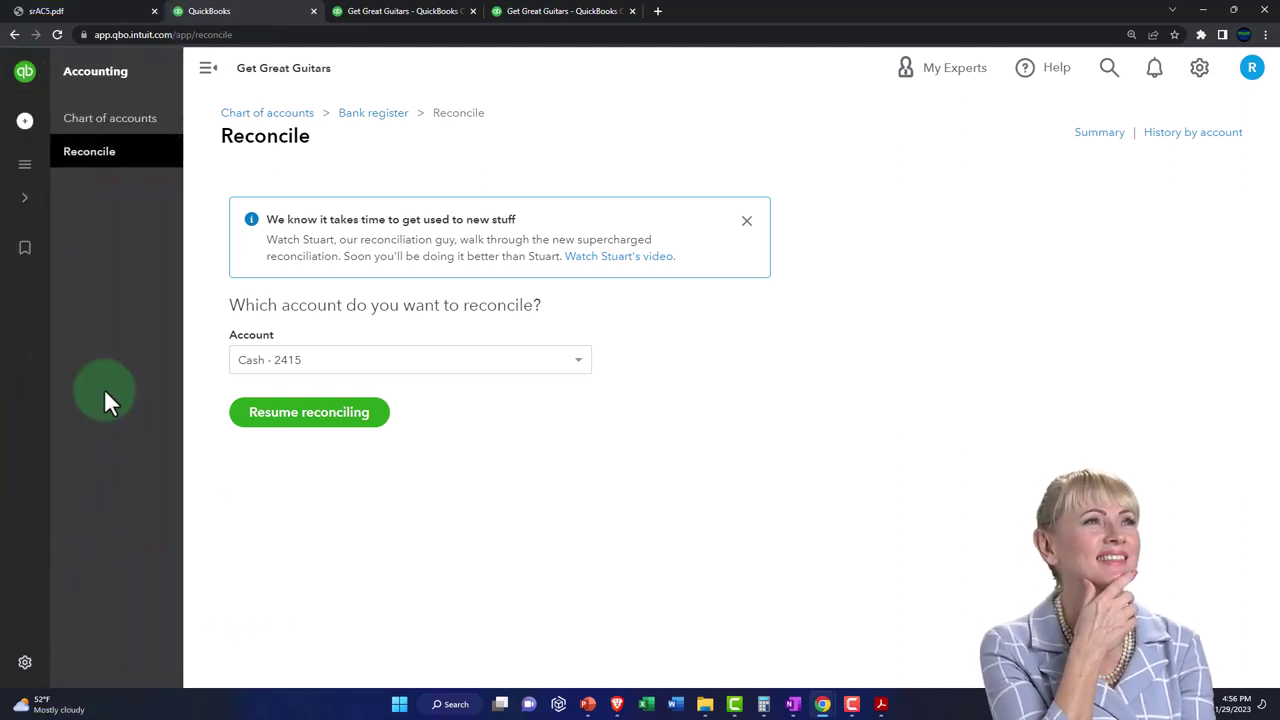
{"action": "left_click", "coordinate": [103, 133]}
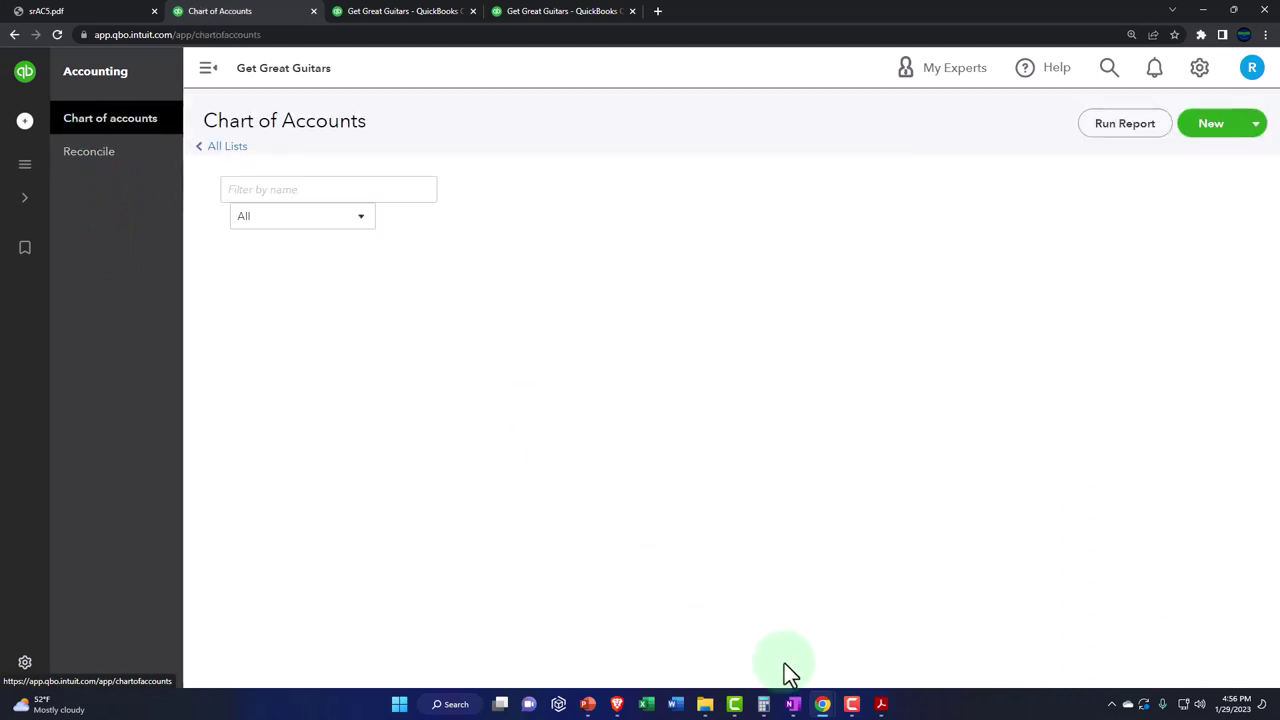
Step: View where the Chart of accounts sits under Bookkeeping in the Sample Company window, and return to the Get Great Guitars window
{"action": "mouse_move", "coordinate": [822, 702]}
{"action": "left_click", "coordinate": [938, 636]}
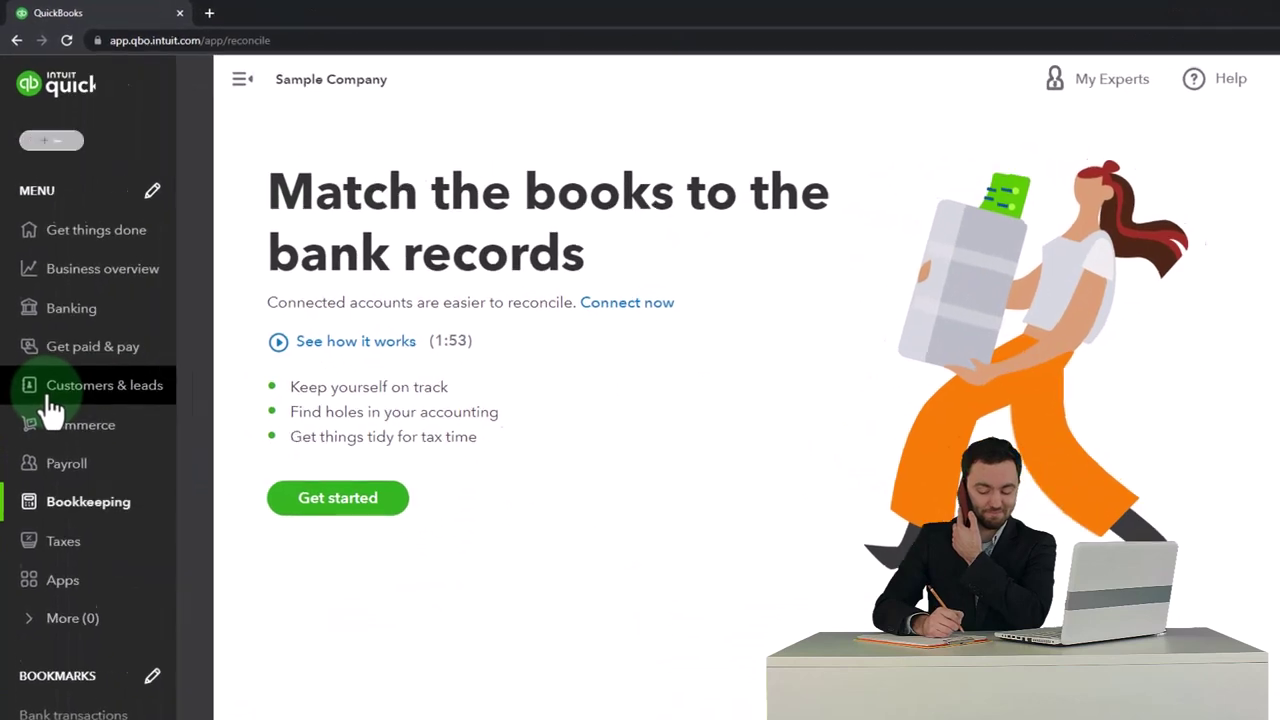
{"action": "left_click", "coordinate": [80, 505]}
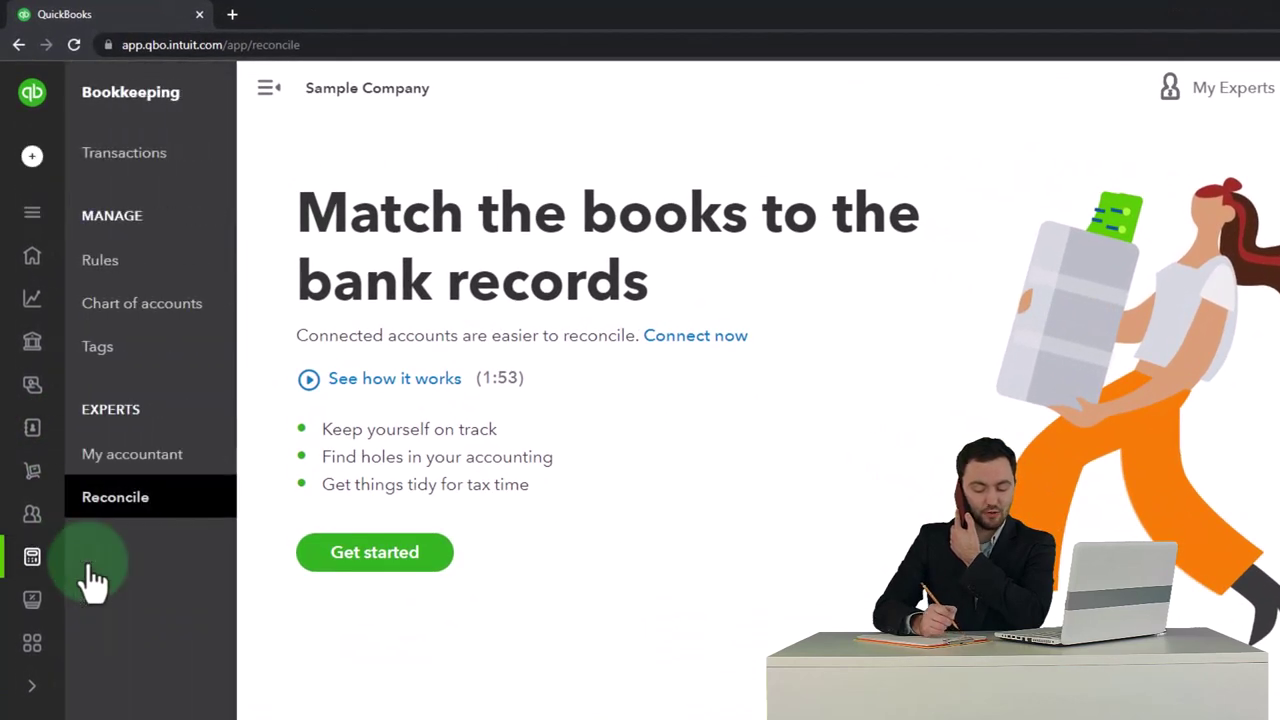
{"action": "left_click", "coordinate": [145, 310]}
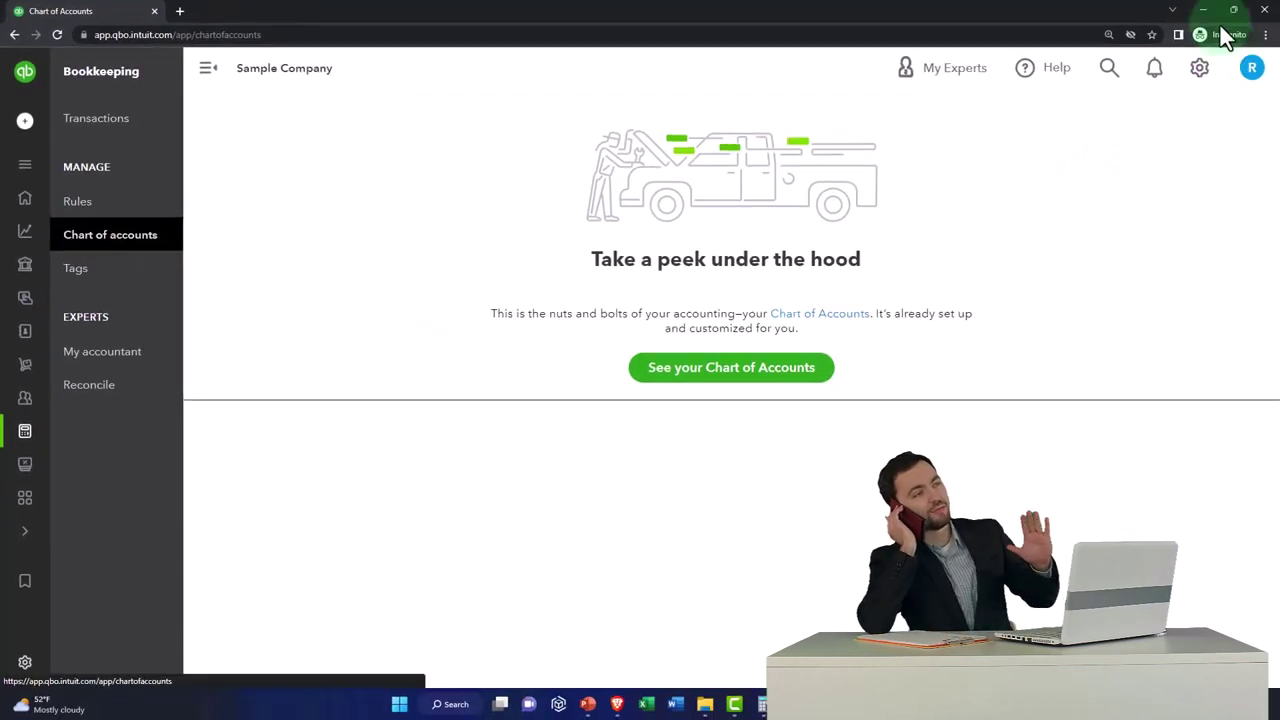
{"action": "left_click", "coordinate": [792, 376]}
{"action": "left_click", "coordinate": [1201, 9]}
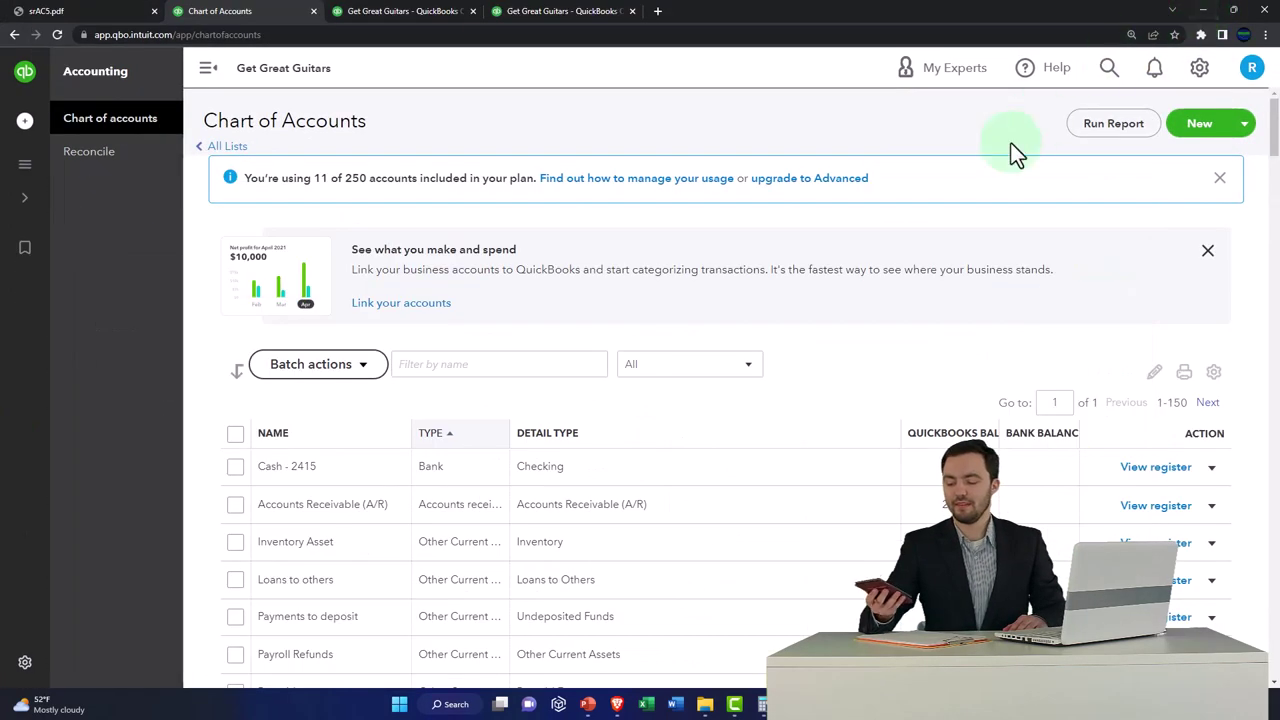
Step: Open the Cash - 2415 bank register and start a new expense dated 02/28/2023
{"action": "left_click", "coordinate": [205, 72]}
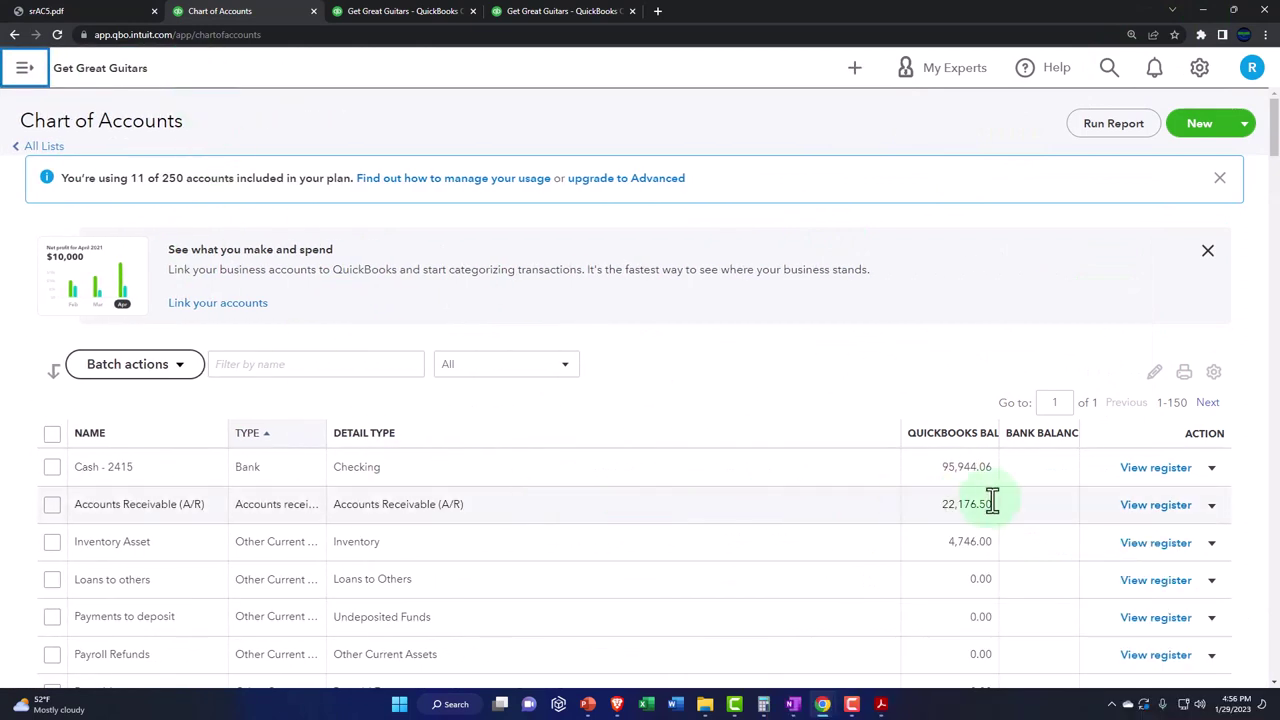
{"action": "left_click", "coordinate": [1150, 470]}
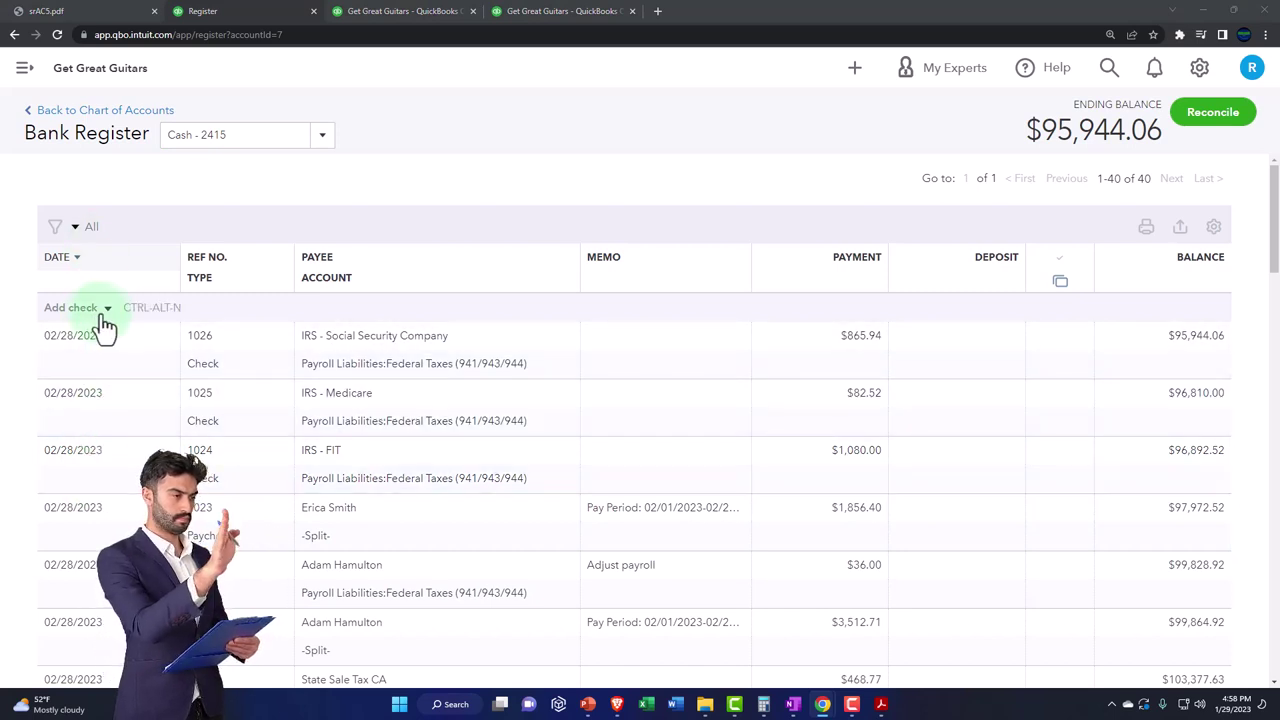
{"action": "left_click", "coordinate": [106, 309]}
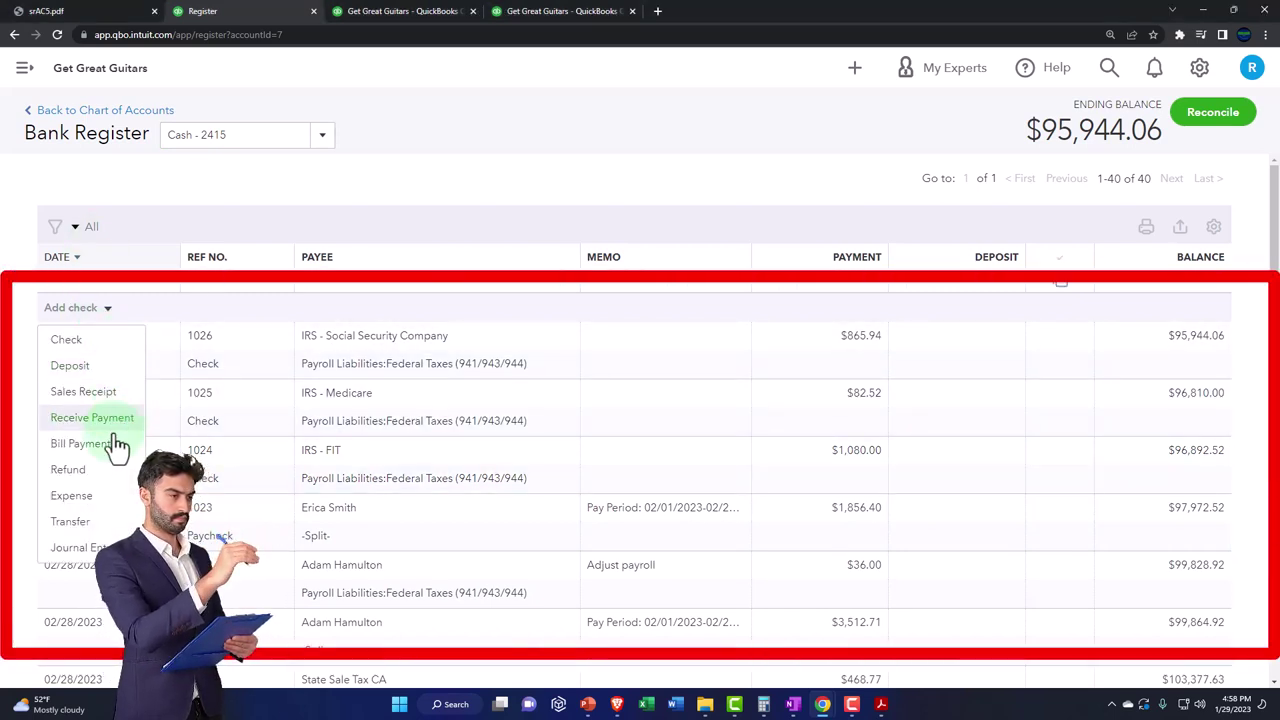
{"action": "left_click", "coordinate": [72, 496]}
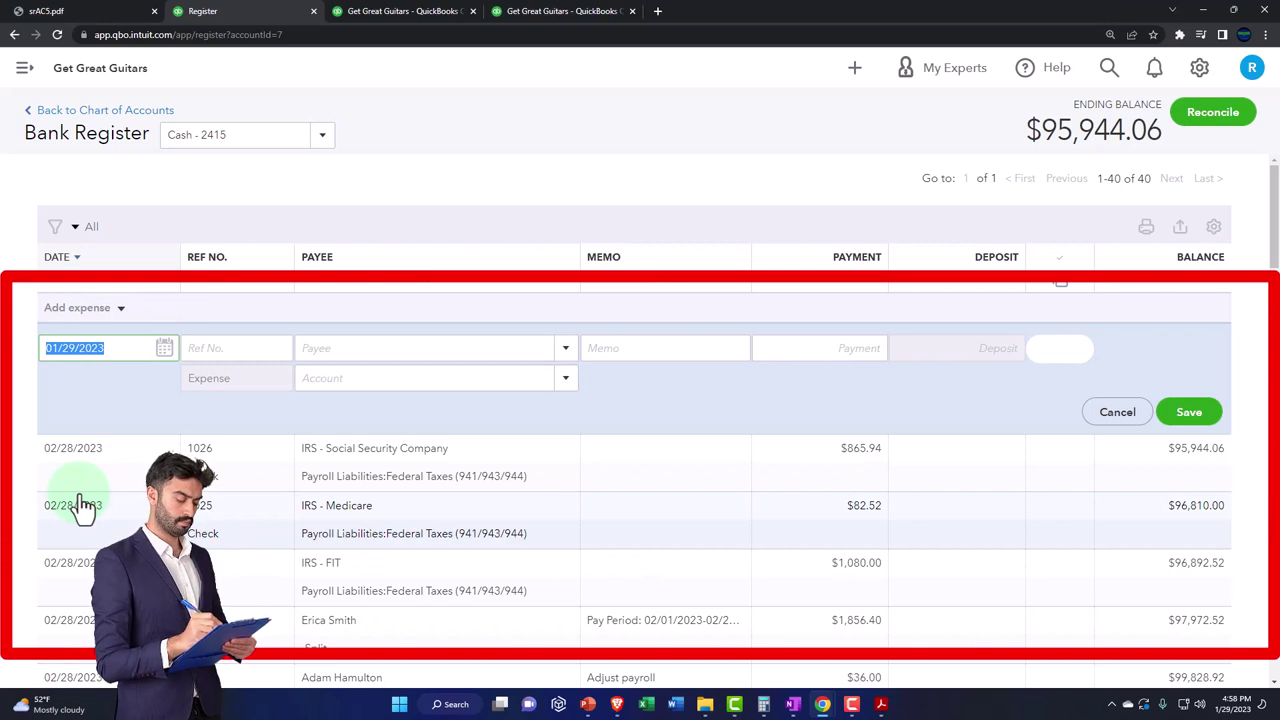
{"action": "type", "text": "02"}
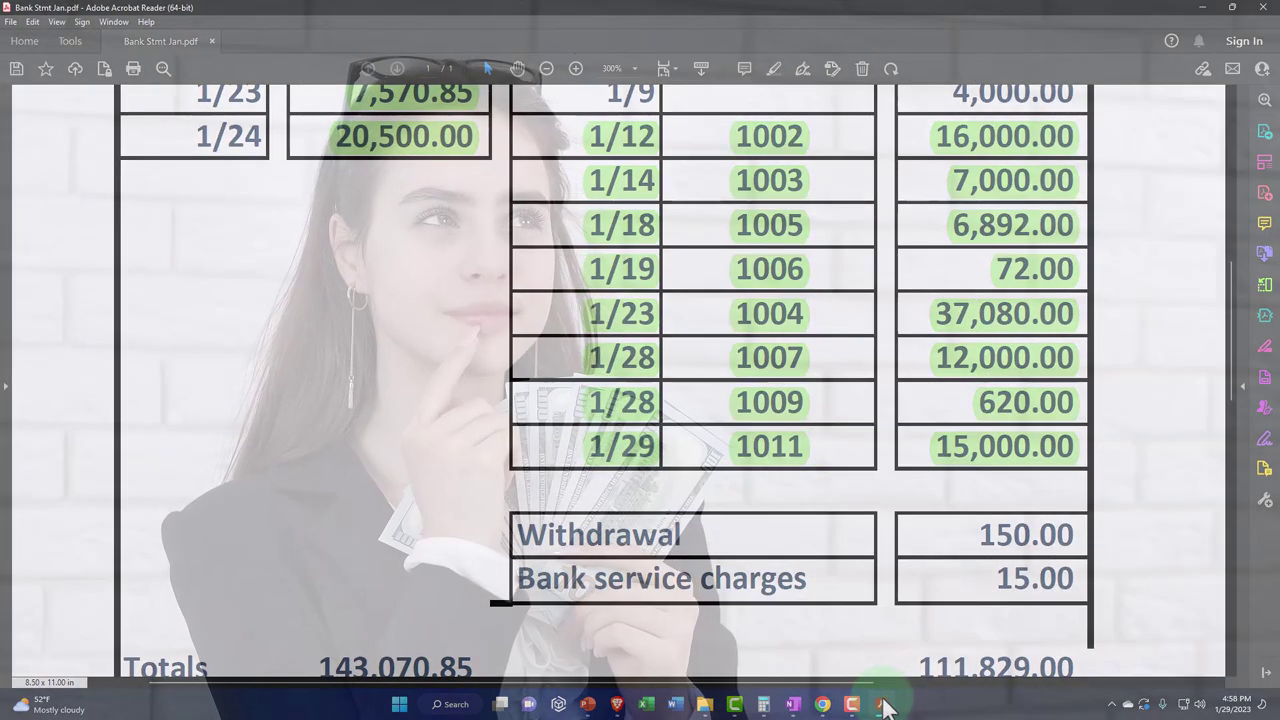
{"action": "left_click", "coordinate": [882, 704]}
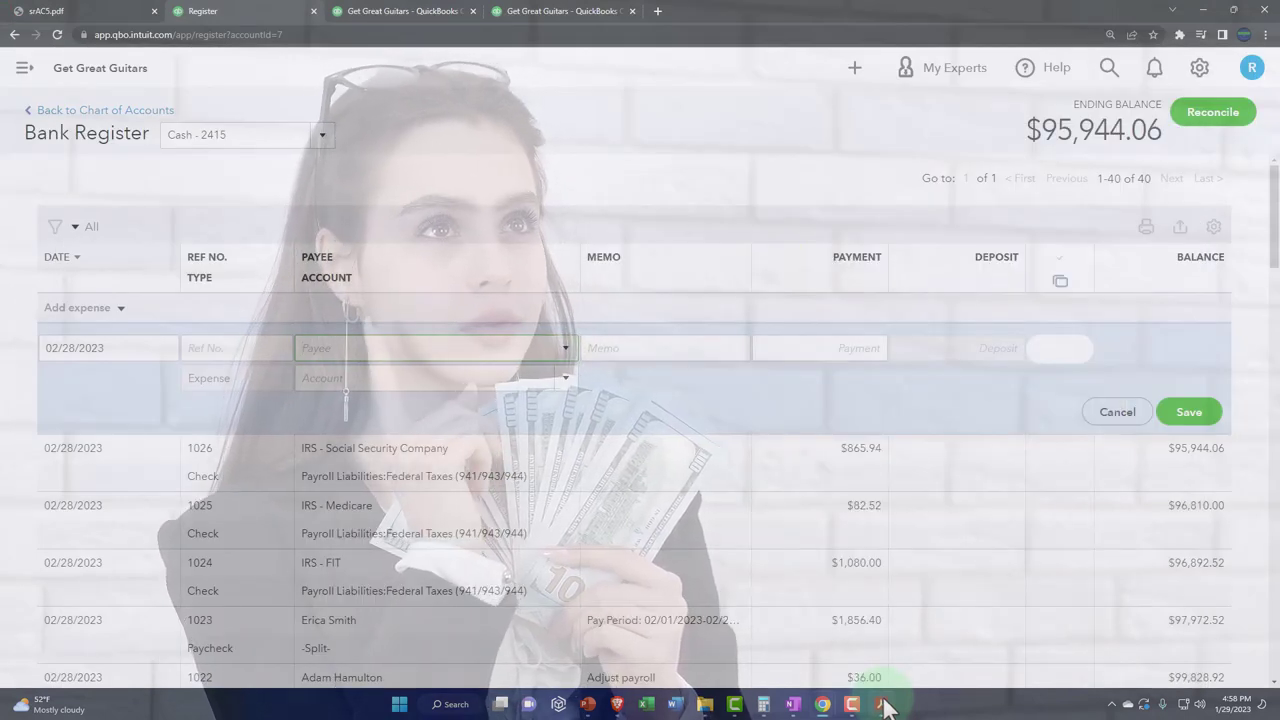
Step: Add a new vendor named "Owner." and use it as the payee of the new expense
{"action": "type", "text": "Owe"}
{"action": "key", "text": "BackSpace"}
{"action": "key", "text": "BackSpace"}
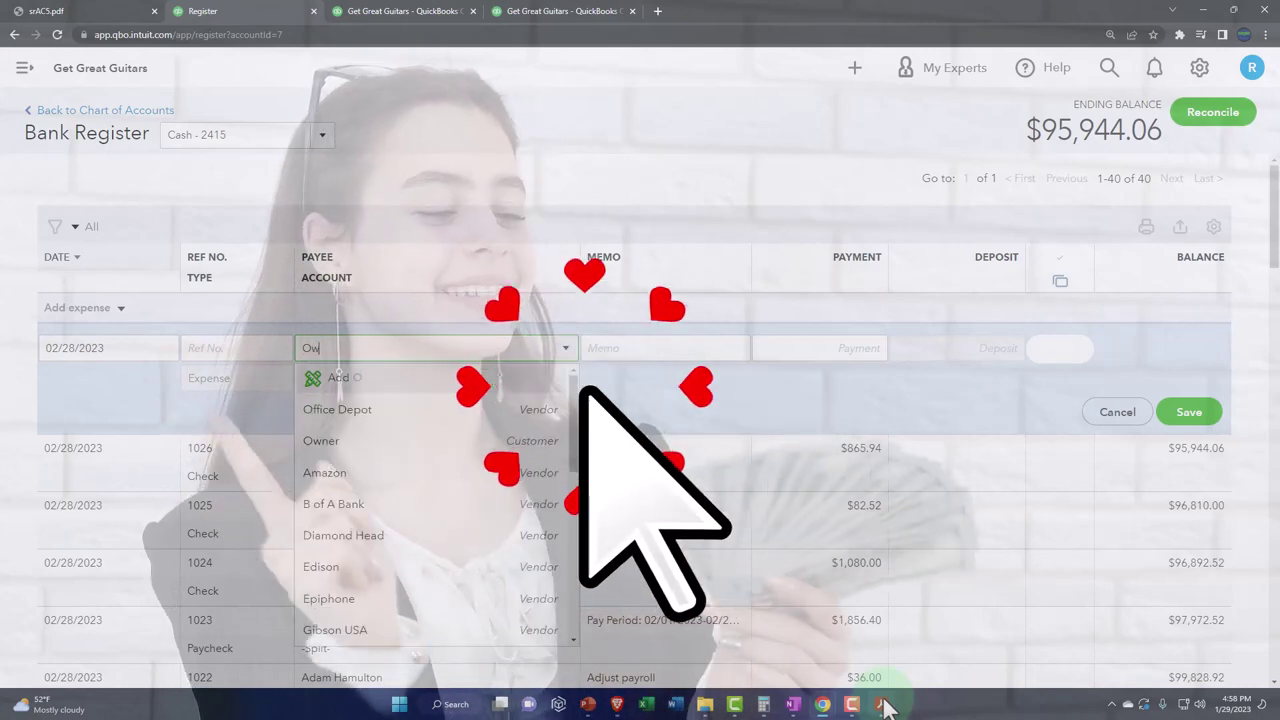
{"action": "type", "text": "ner"}
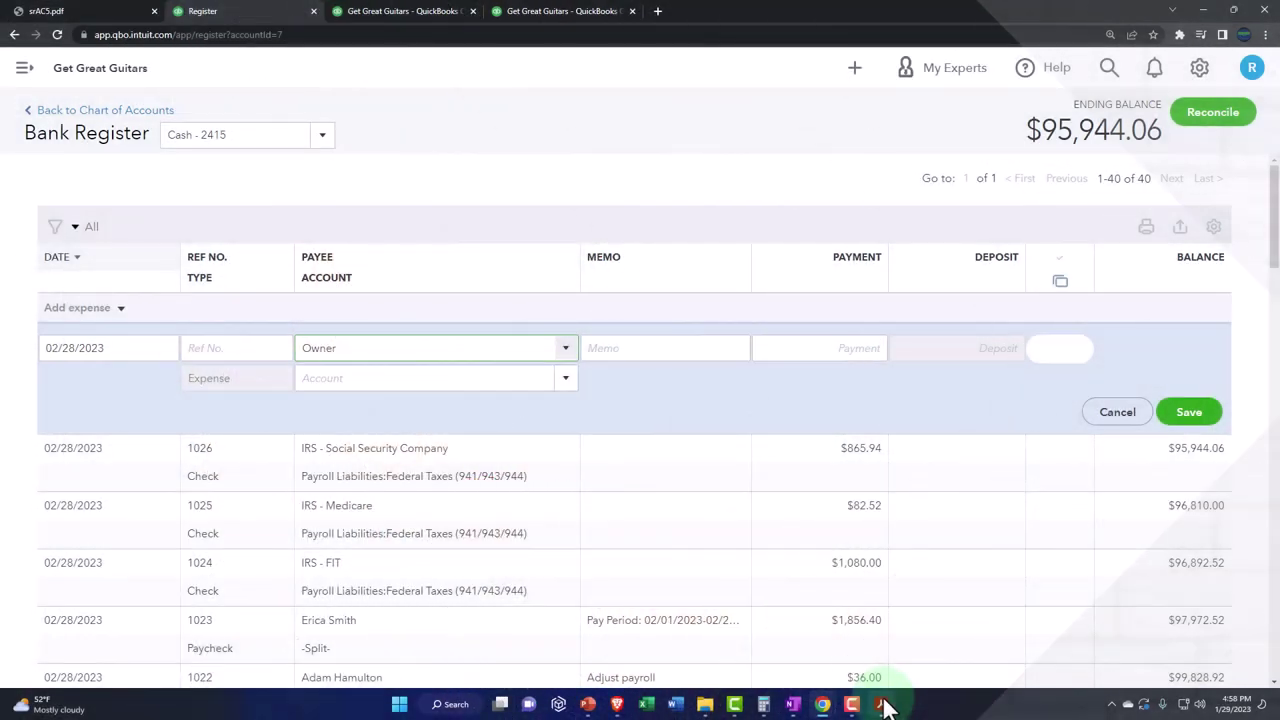
{"action": "key", "text": "Return"}
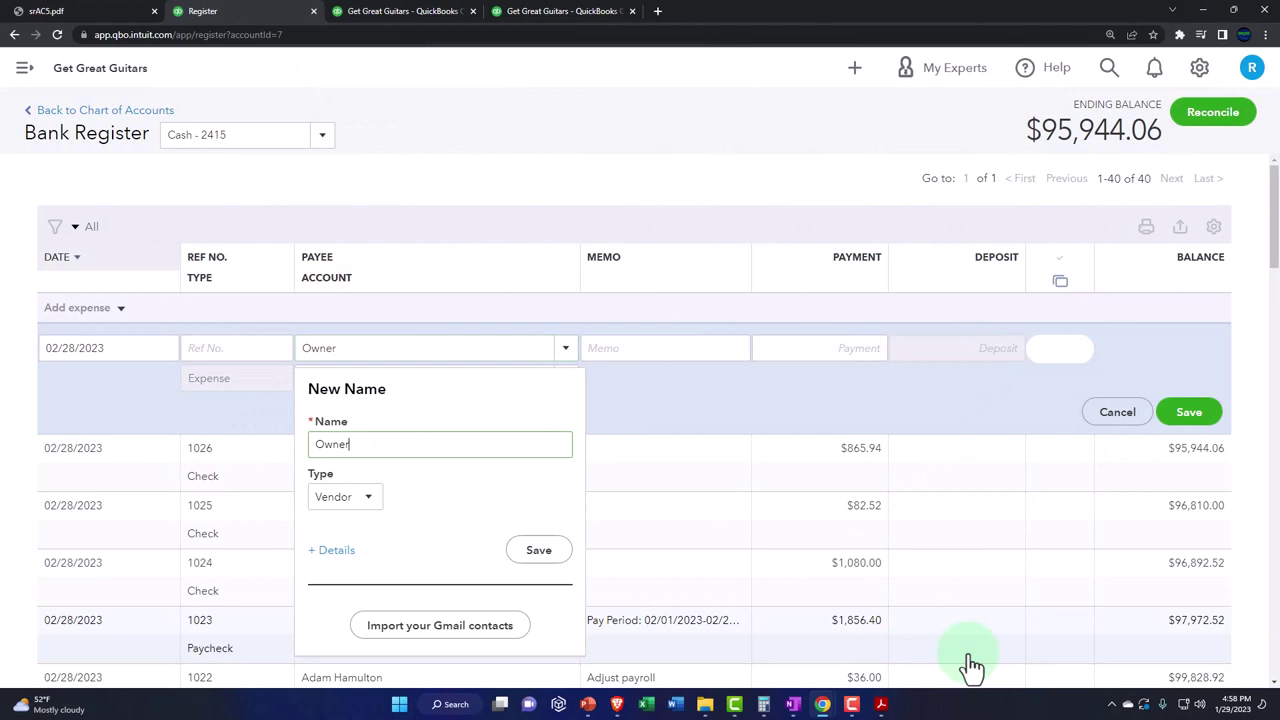
{"action": "left_click", "coordinate": [370, 500]}
{"action": "left_click", "coordinate": [371, 502]}
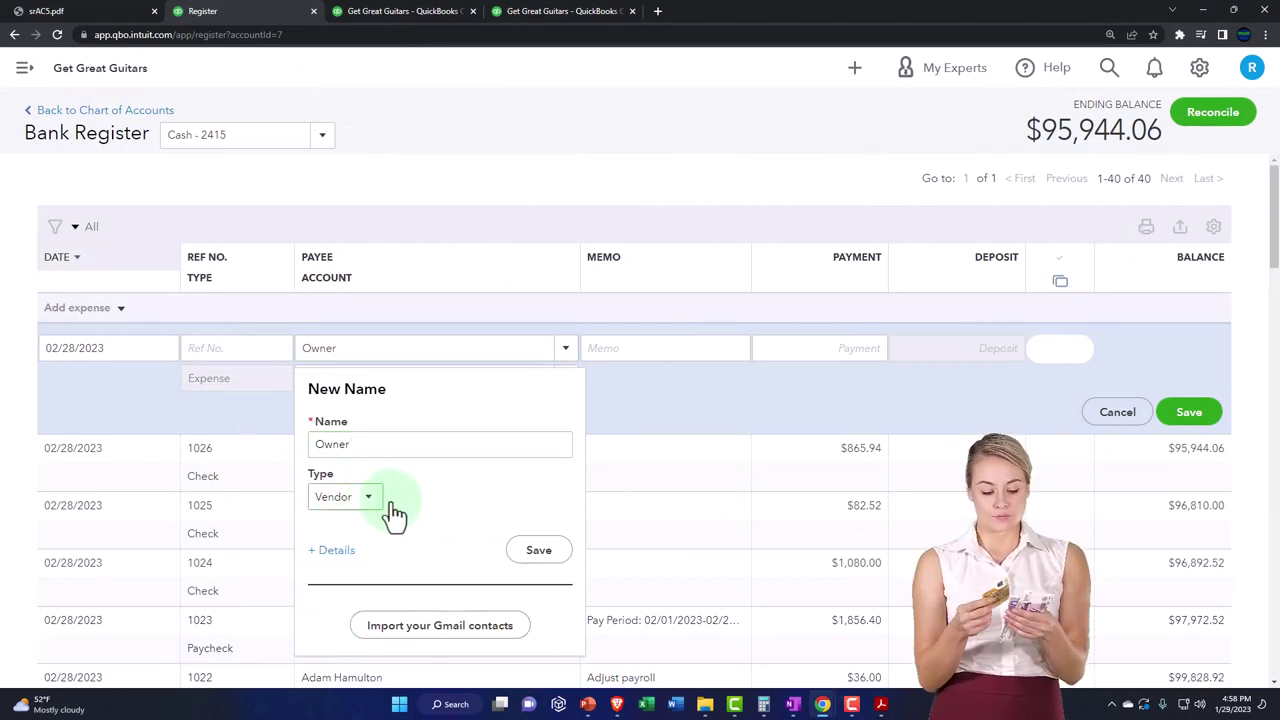
{"action": "left_click", "coordinate": [539, 551]}
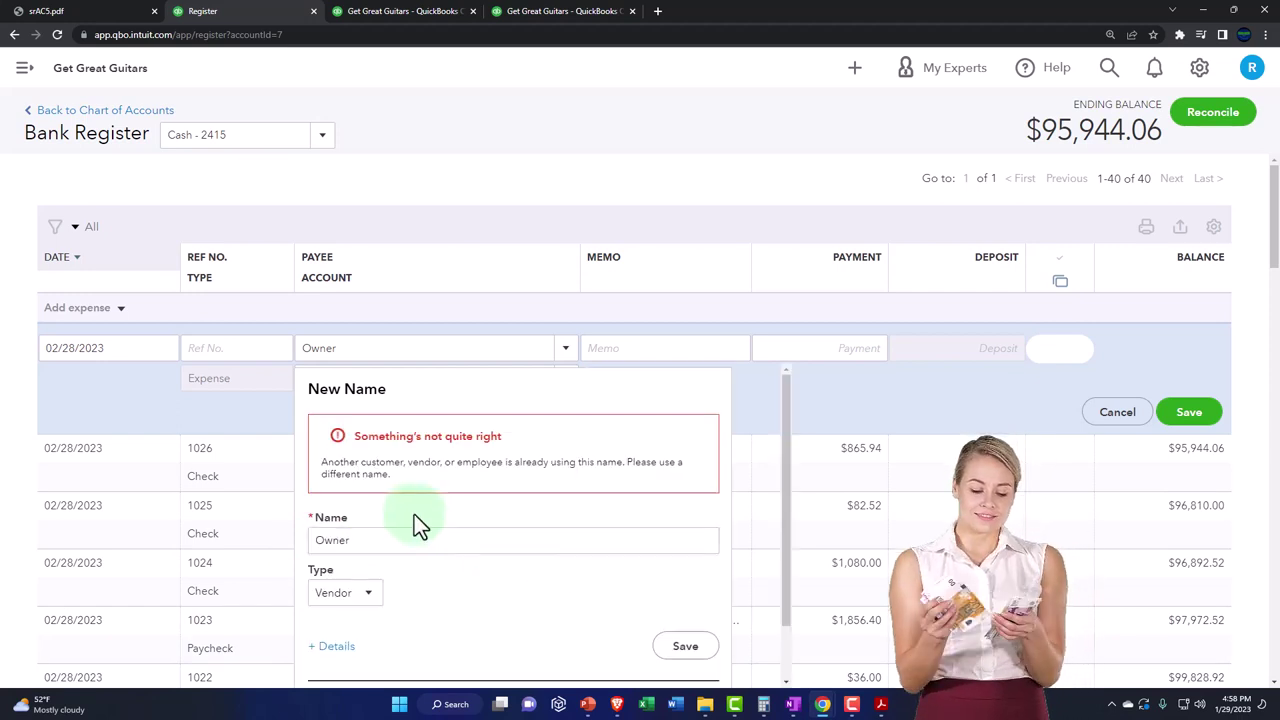
{"action": "left_click", "coordinate": [389, 542]}
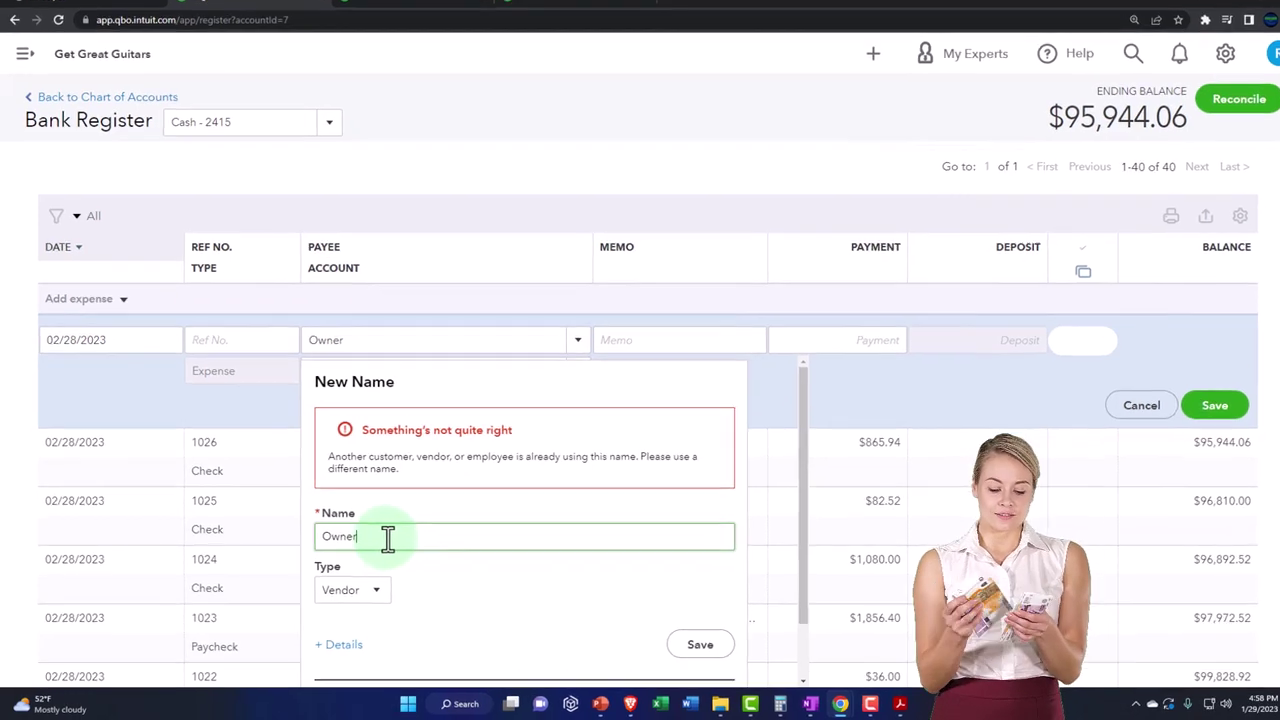
{"action": "left_click", "coordinate": [703, 646]}
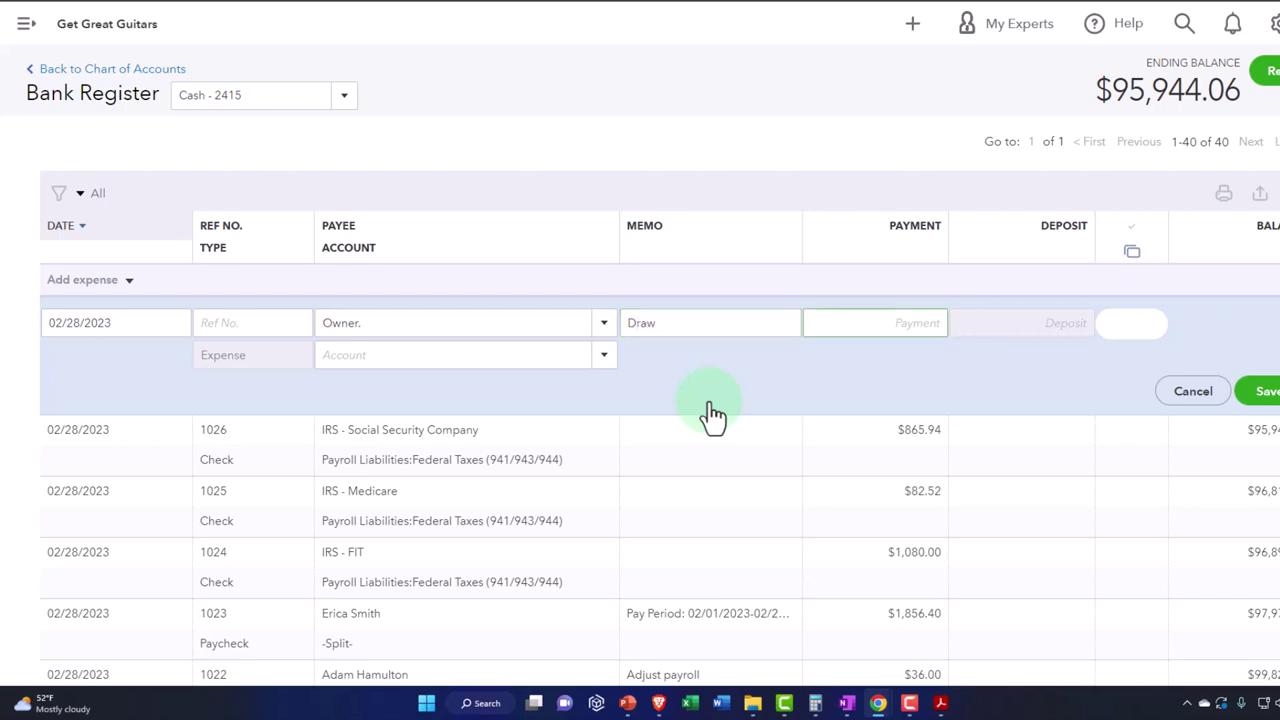
Step: Enter the memo Draw and a payment of 150.00 for the new expense
{"action": "type", "text": "150"}
{"action": "key", "text": "Tab"}
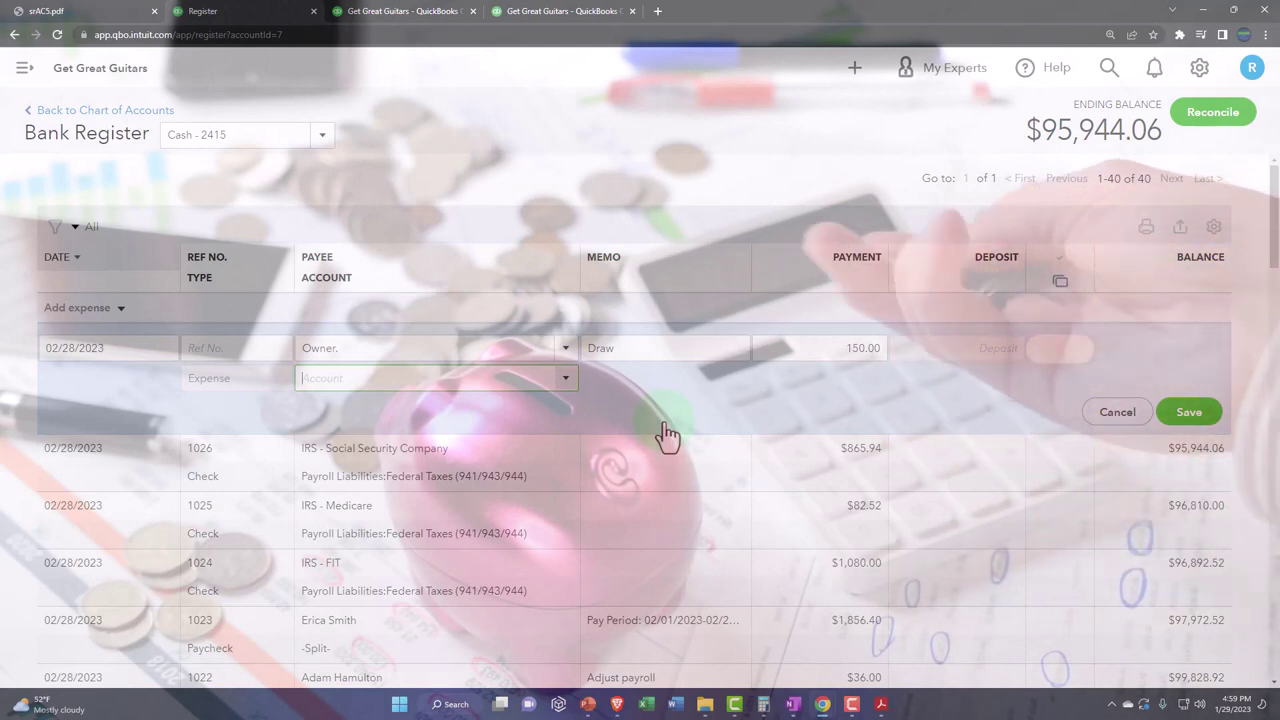
{"action": "left_click", "coordinate": [668, 436]}
{"action": "left_click", "coordinate": [668, 436]}
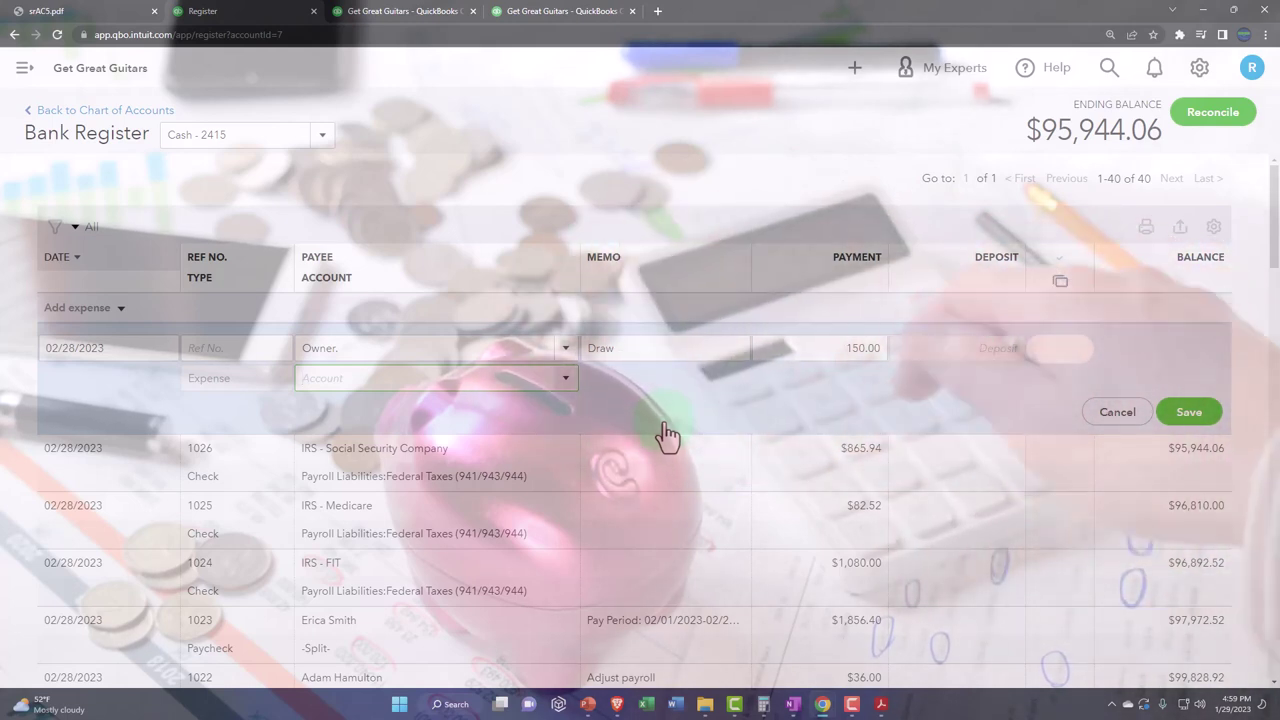
{"action": "left_click", "coordinate": [668, 436]}
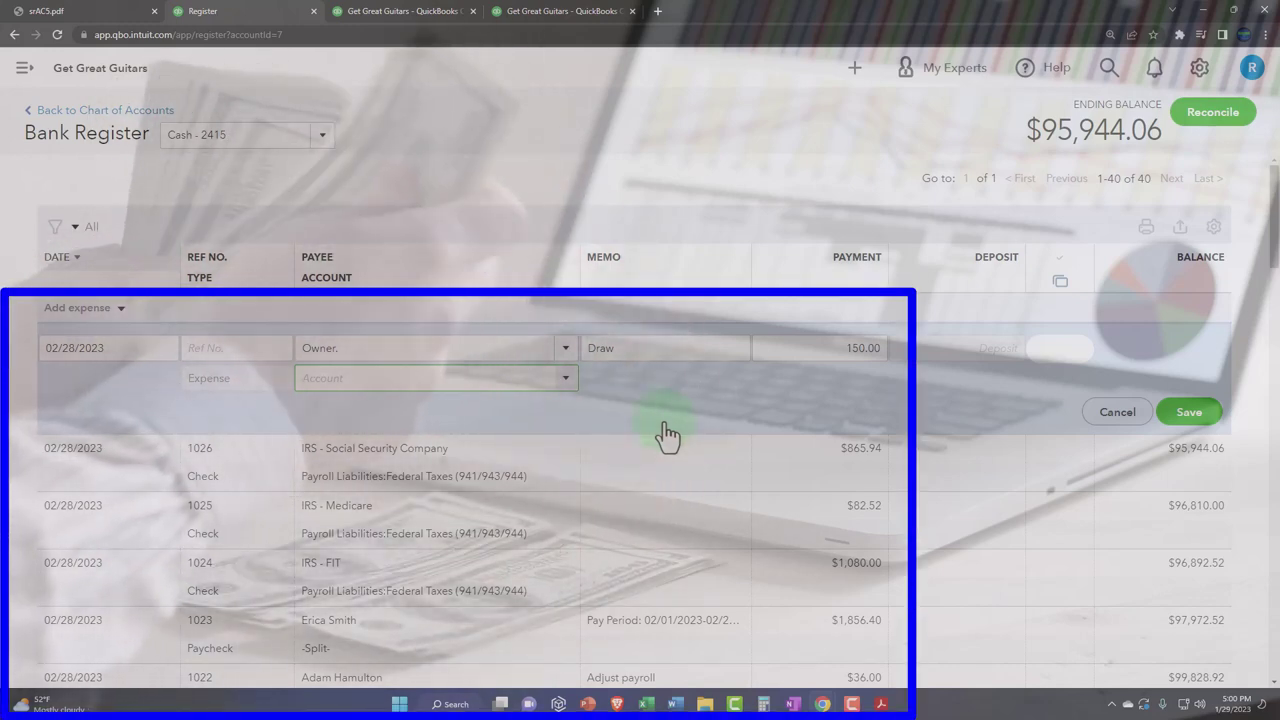
Step: Review the Balance Sheet's asset accounts and the Profit and Loss report's income and expense lines for January and February 2023
{"action": "left_click", "coordinate": [413, 16]}
{"action": "scroll", "coordinate": [451, 350], "scroll_direction": "down", "scroll_amount": 2}
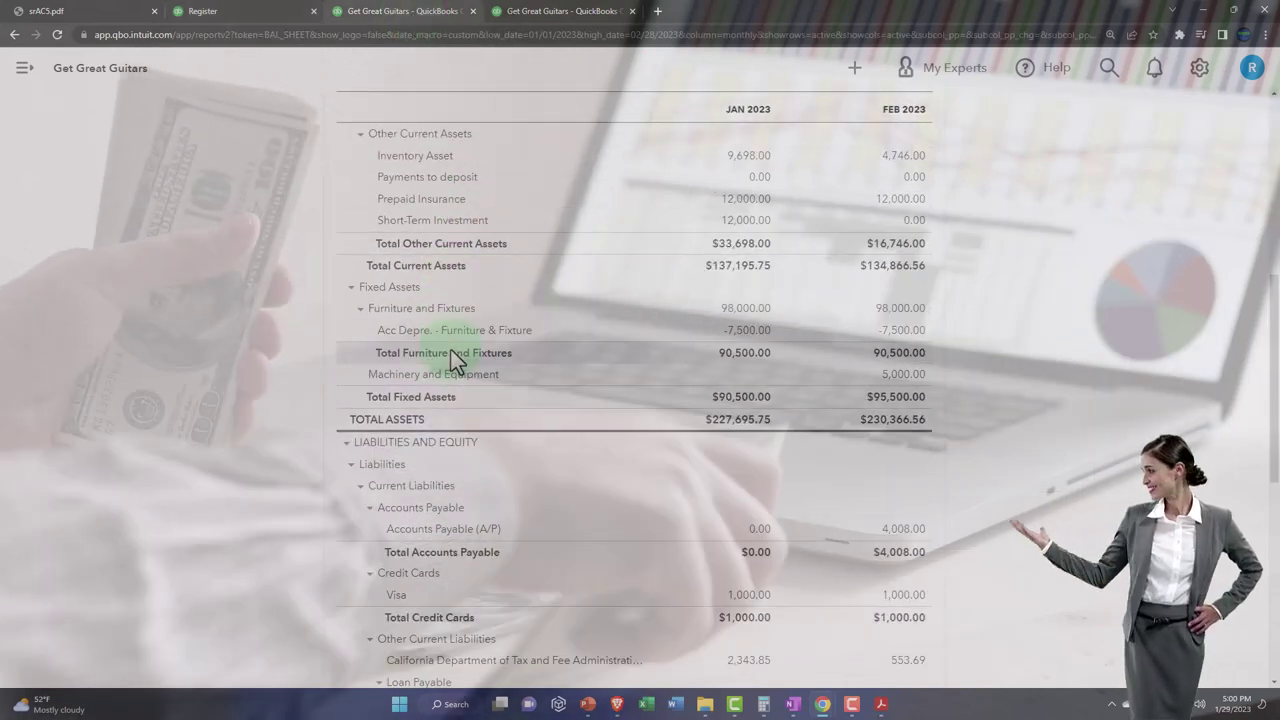
{"action": "key", "text": "ctrl+plus"}
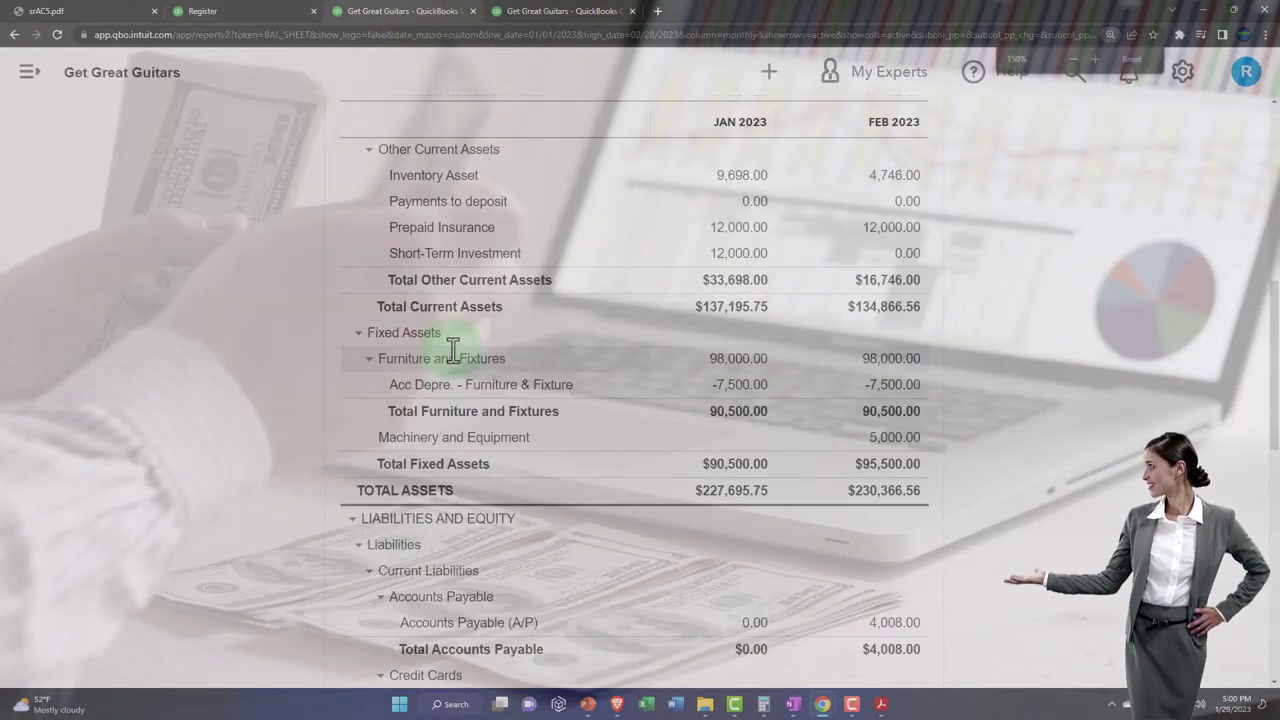
{"action": "key", "text": "ctrl+plus"}
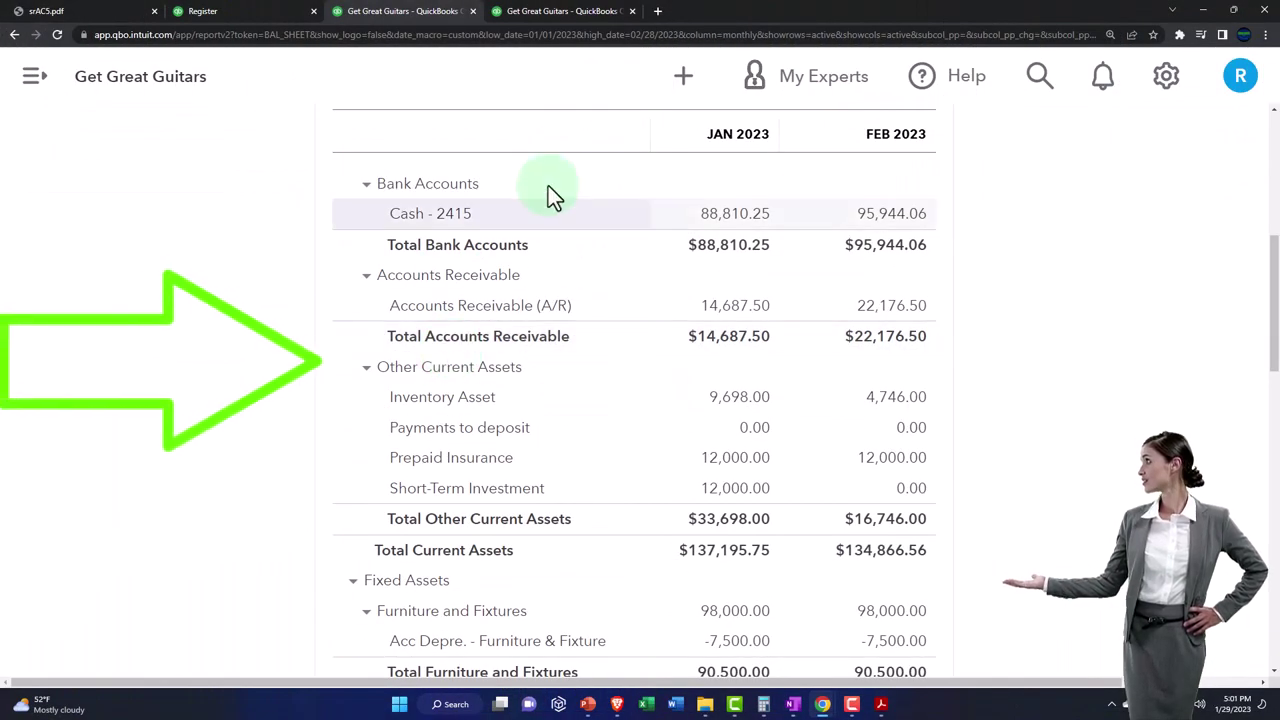
{"action": "scroll", "coordinate": [608, 300], "scroll_direction": "up", "scroll_amount": 1}
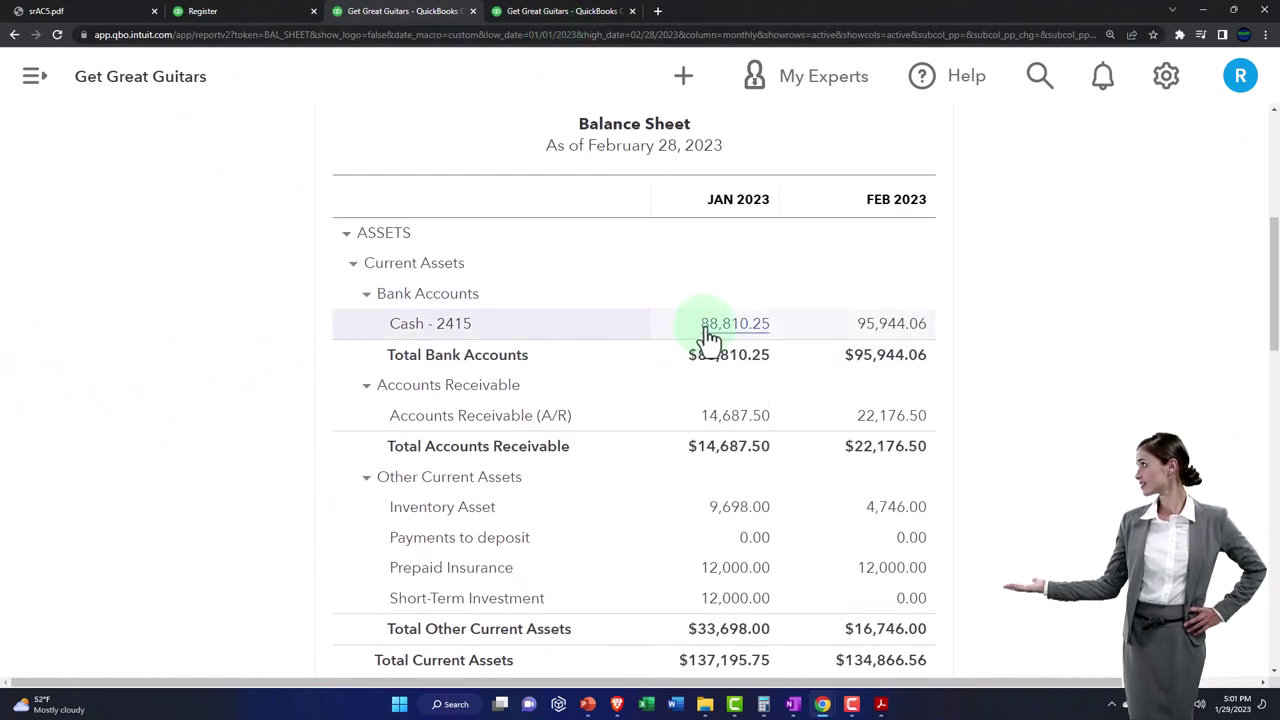
{"action": "left_click", "coordinate": [520, 28]}
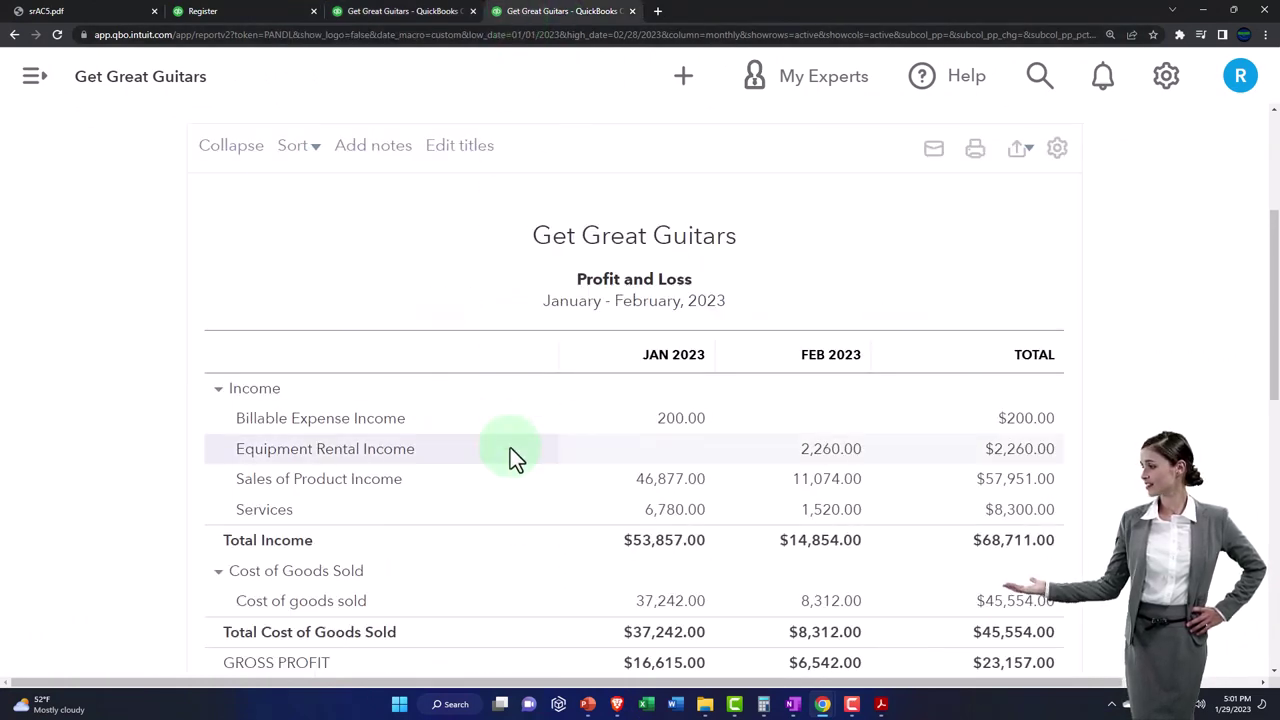
{"action": "scroll", "coordinate": [510, 448], "scroll_direction": "down", "scroll_amount": 3}
{"action": "scroll", "coordinate": [510, 448], "scroll_direction": "down", "scroll_amount": 3}
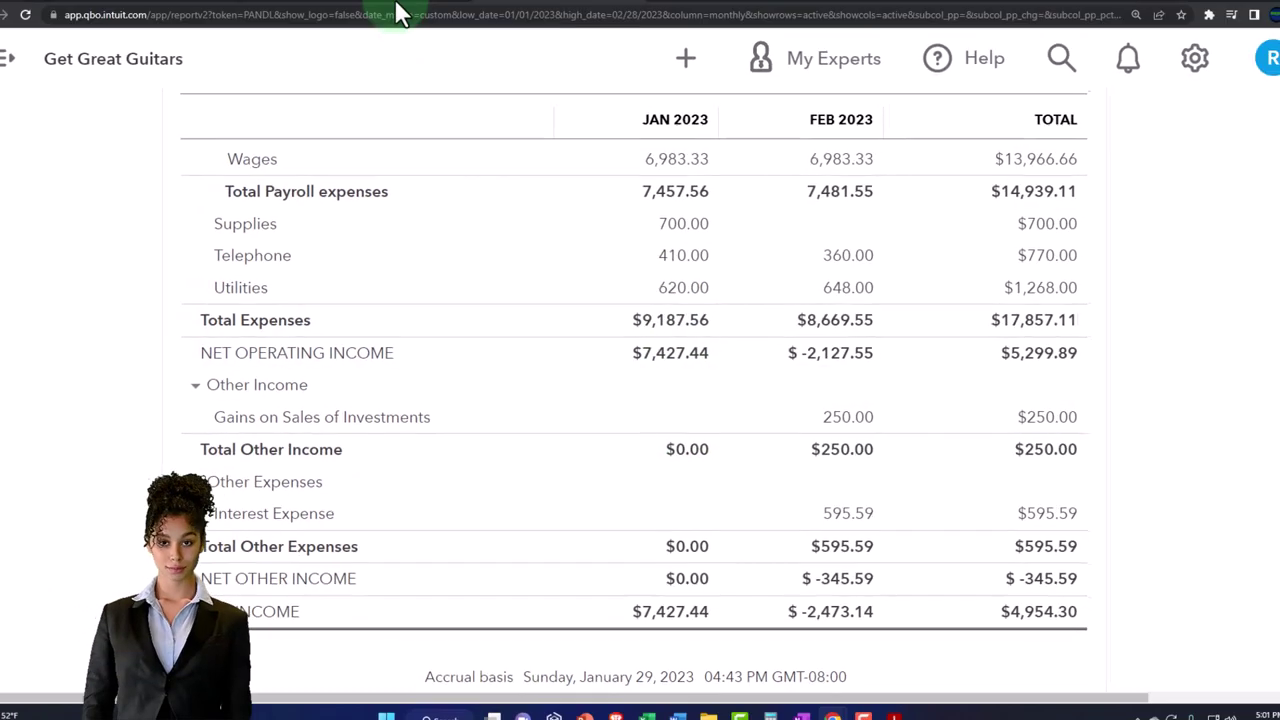
Step: Examine the Equity accounts on the Balance Sheet and return to the open expense in the Cash - 2415 register
{"action": "left_click", "coordinate": [400, 12]}
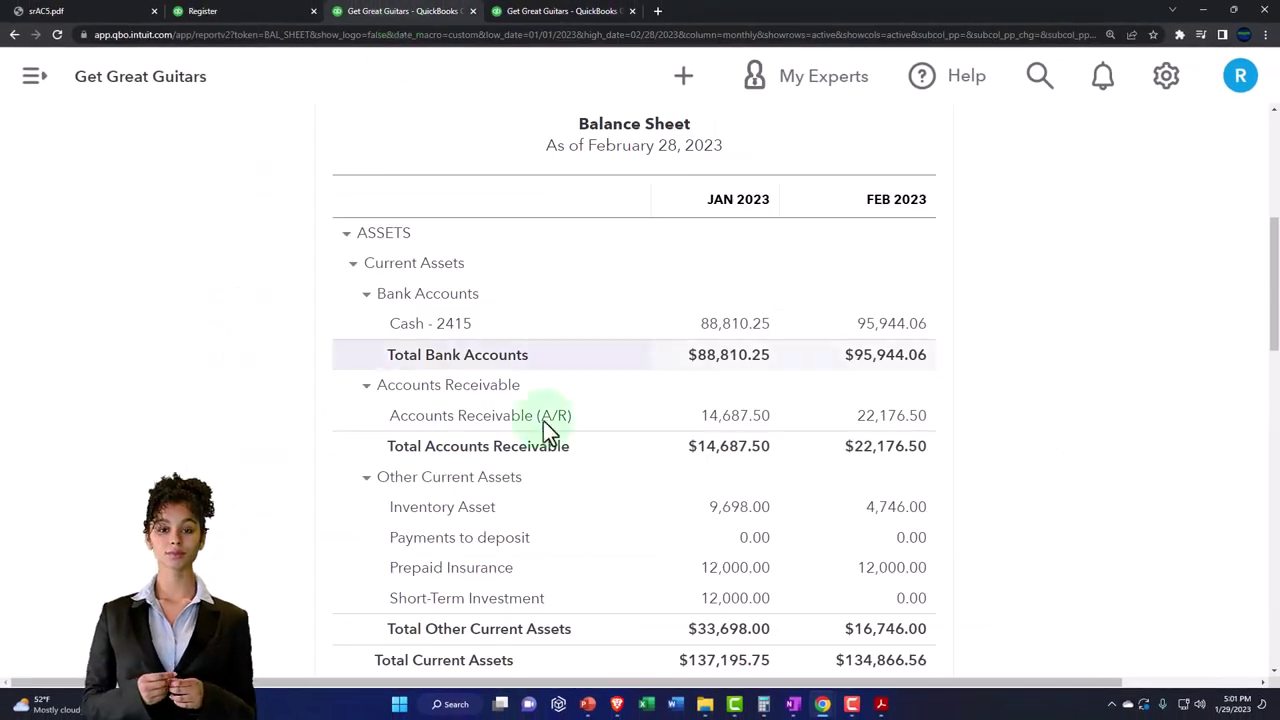
{"action": "scroll", "coordinate": [551, 451], "scroll_direction": "down", "scroll_amount": 3}
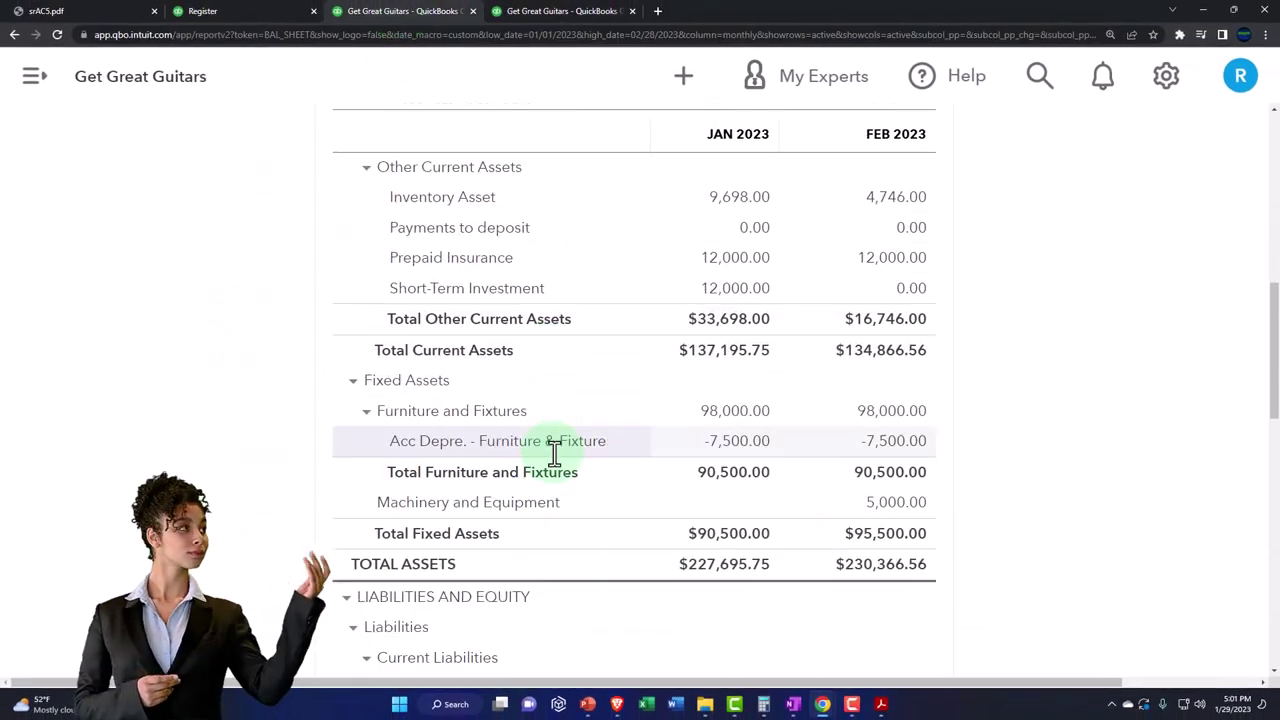
{"action": "scroll", "coordinate": [553, 455], "scroll_direction": "down", "scroll_amount": 6}
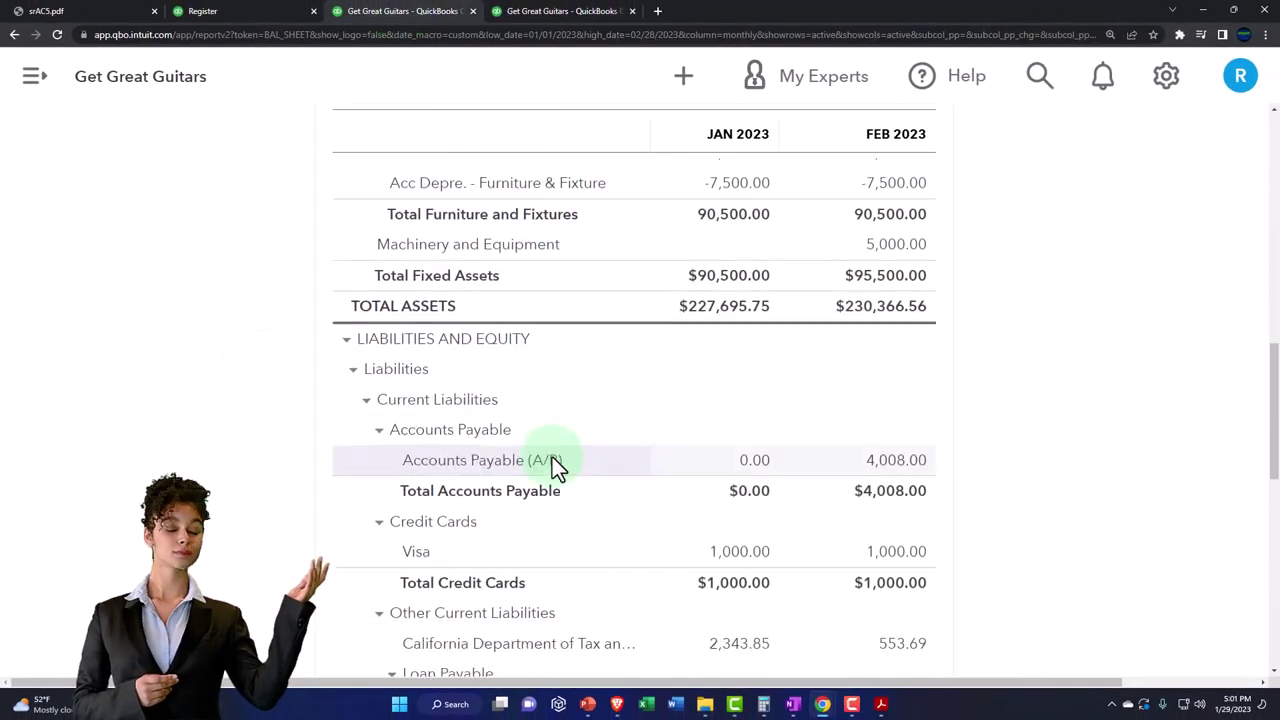
{"action": "scroll", "coordinate": [552, 457], "scroll_direction": "down", "scroll_amount": 4}
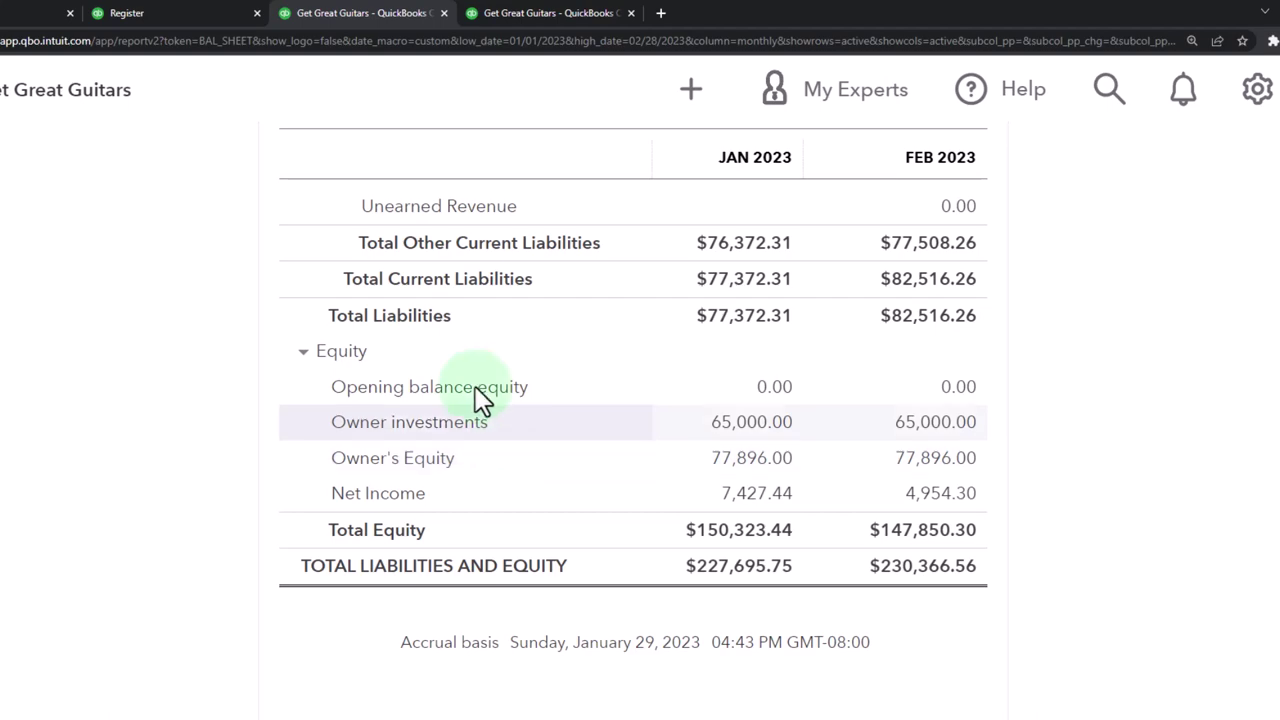
{"action": "left_click", "coordinate": [170, 13]}
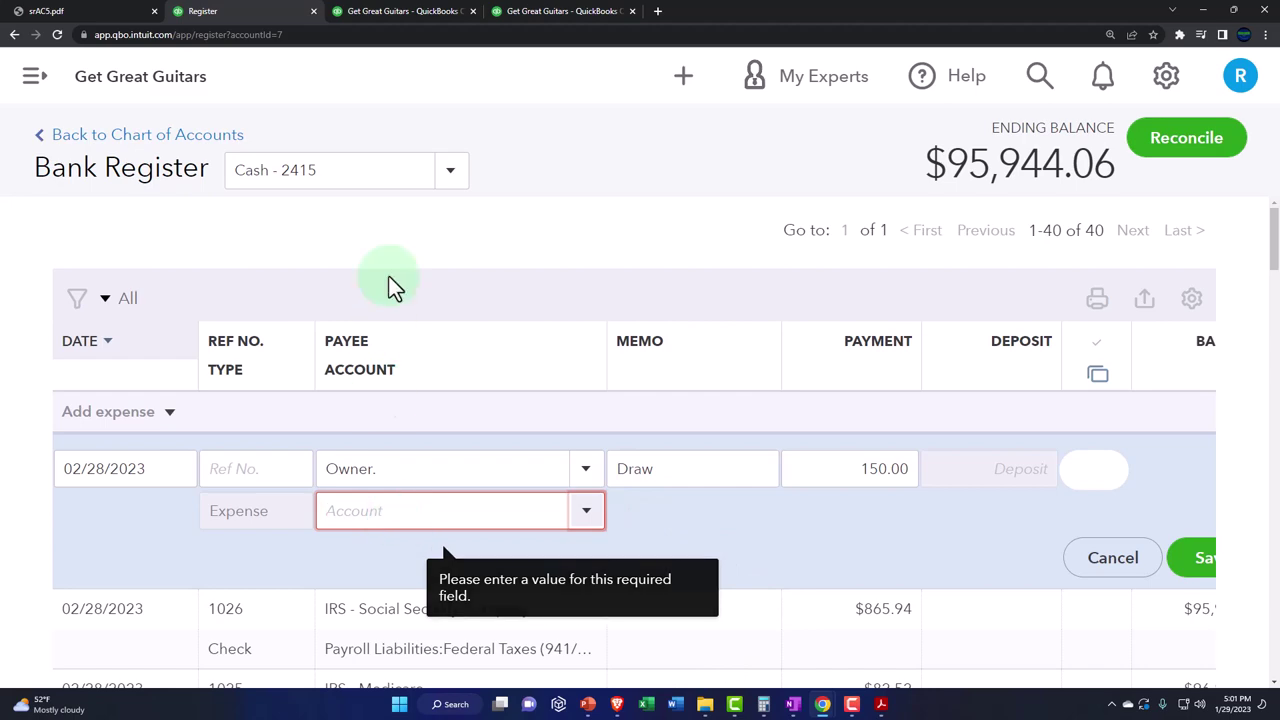
Step: Check the Balance Sheet's Equity accounts, categorize the Draw expense under Other Miscellaneous Expense, and save it in the Cash - 2415 register
{"action": "left_click", "coordinate": [388, 22]}
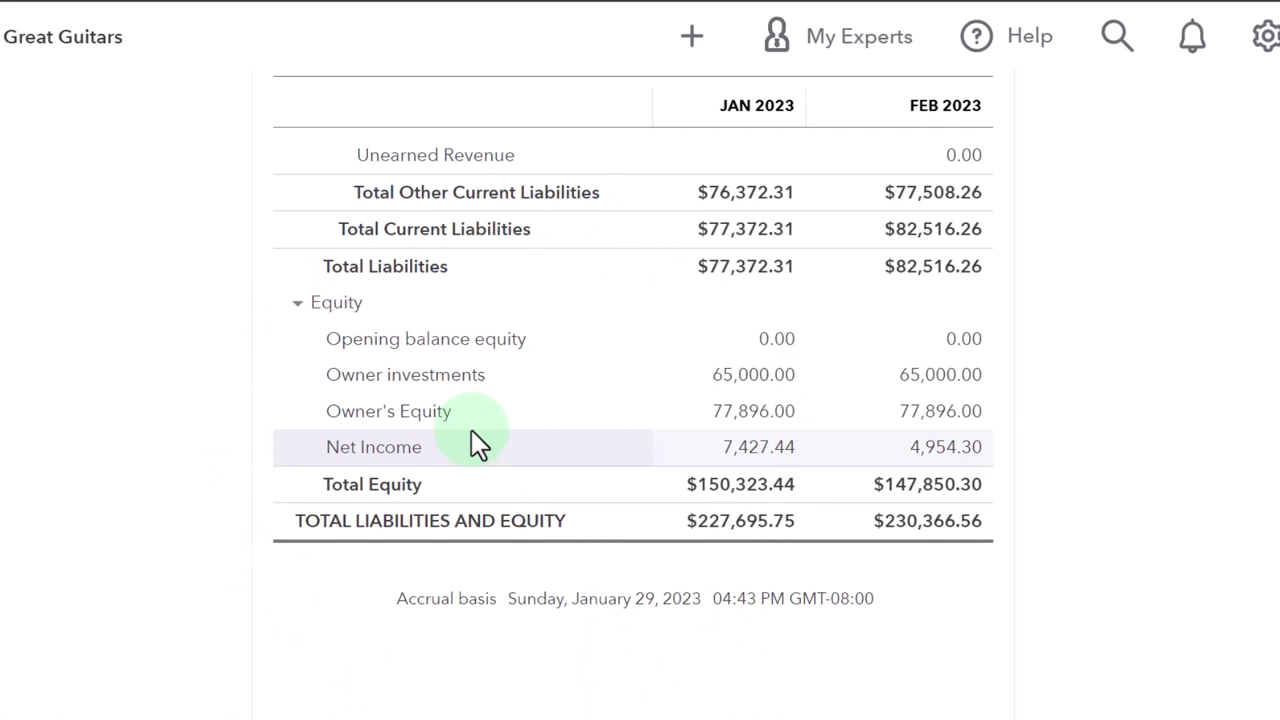
{"action": "left_click", "coordinate": [259, 11]}
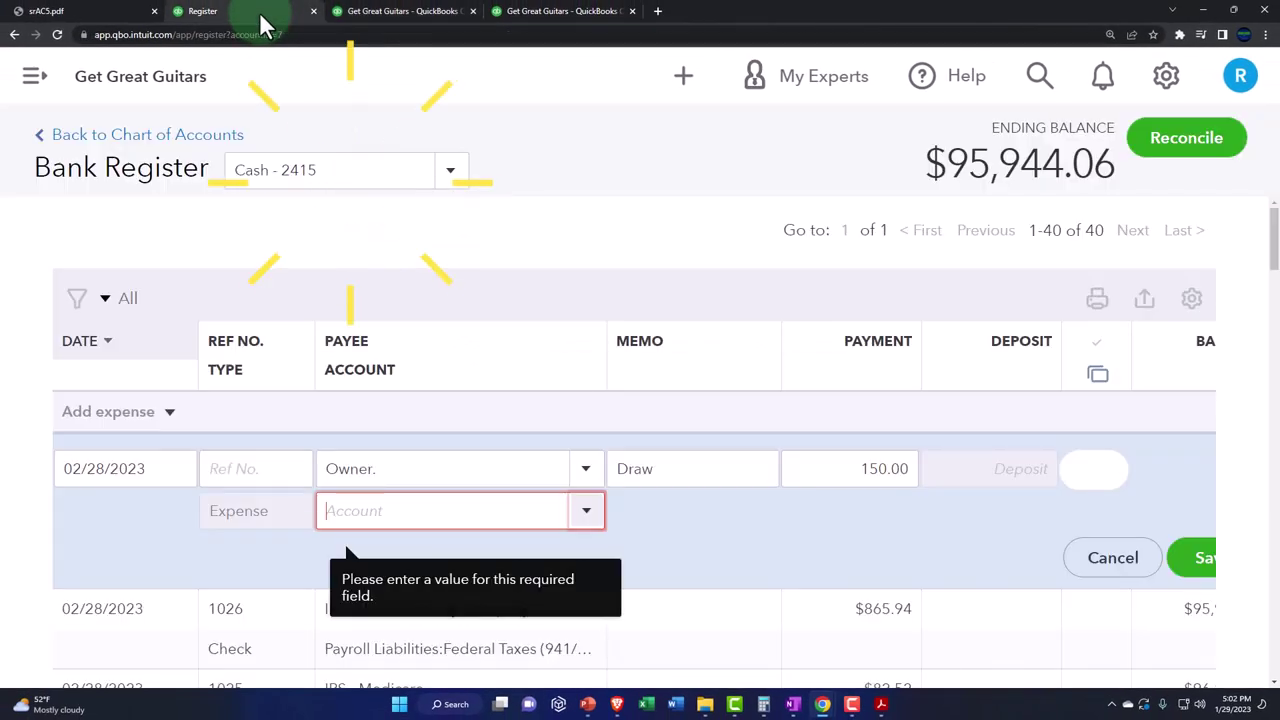
{"action": "left_click", "coordinate": [365, 524]}
{"action": "type", "text": "Mis"}
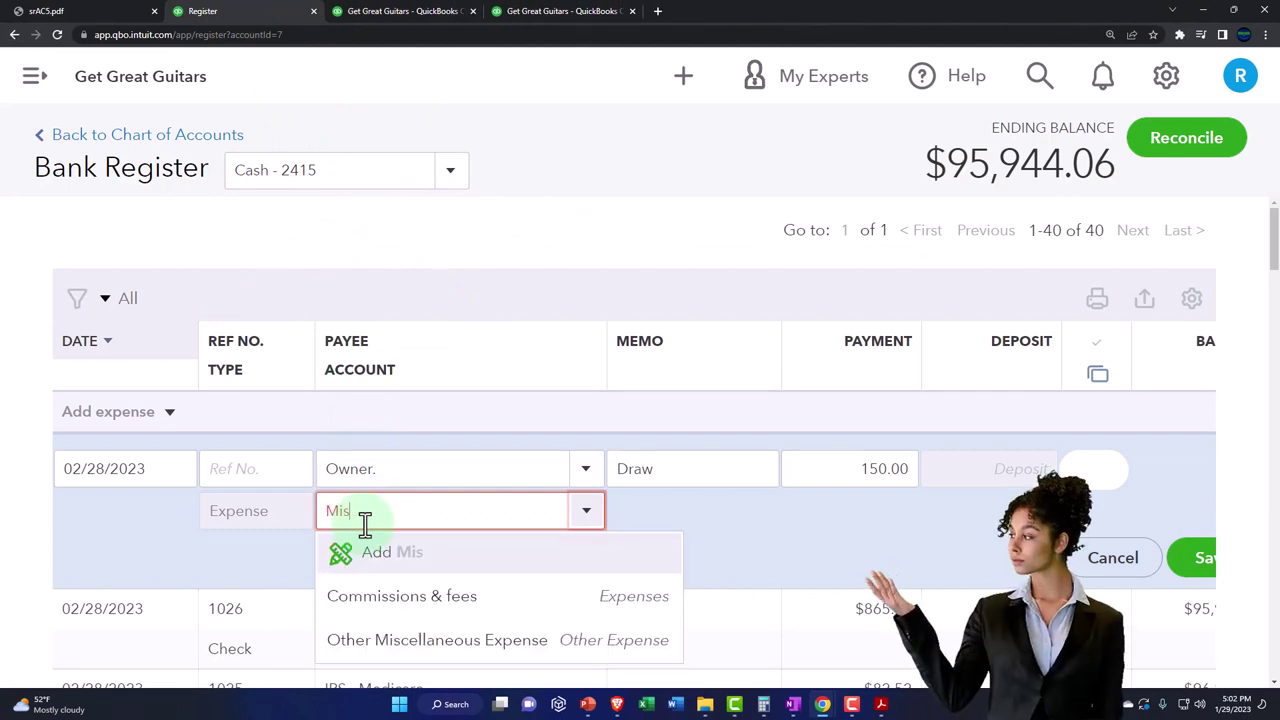
{"action": "key", "text": "Down"}
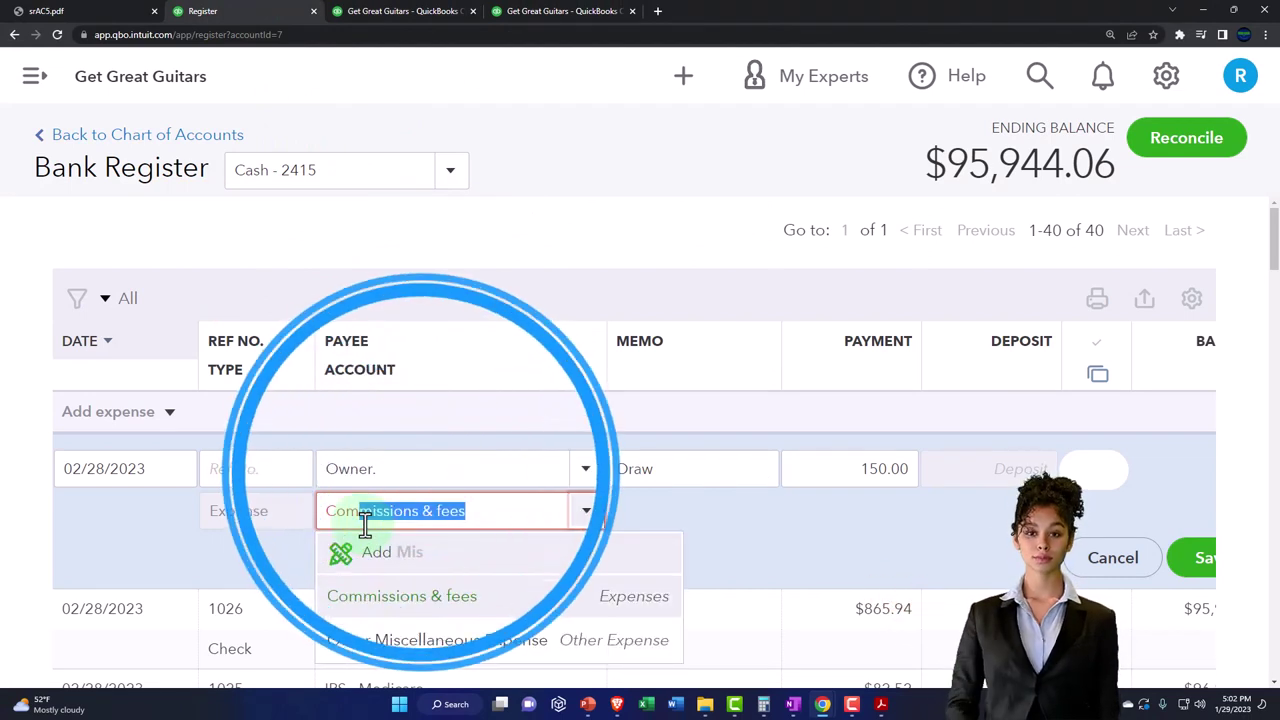
{"action": "key", "text": "Down"}
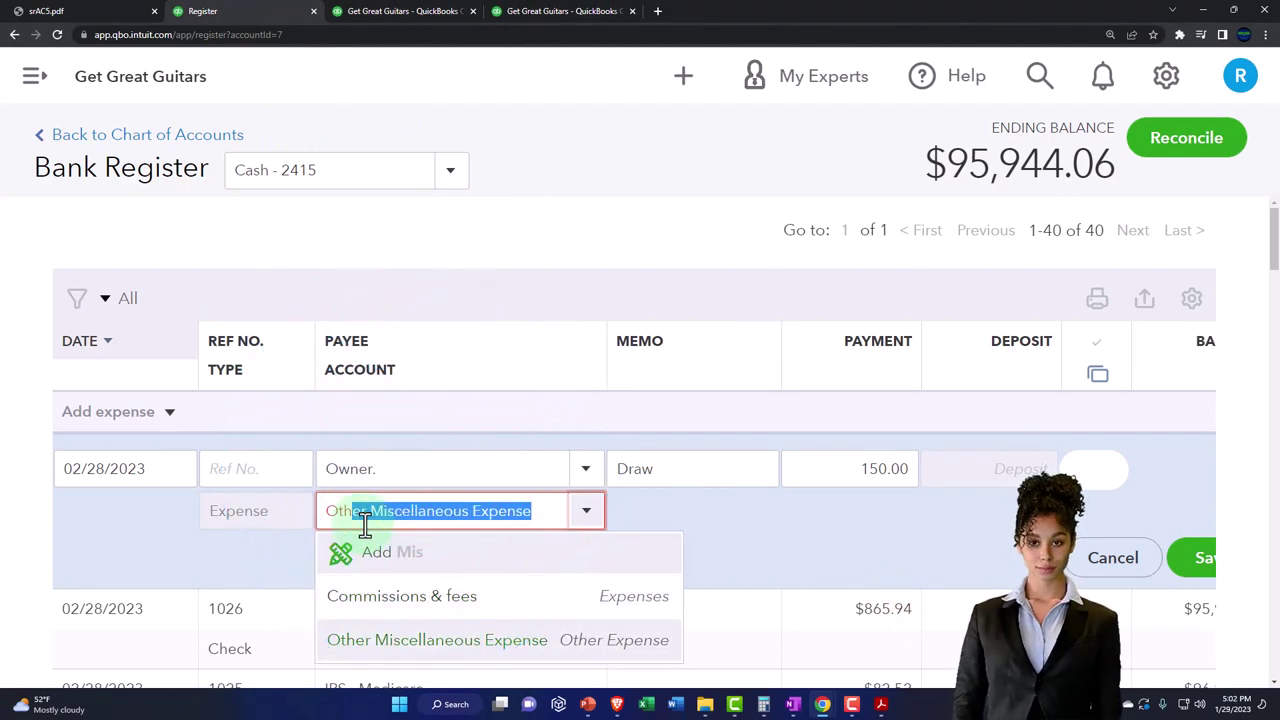
{"action": "left_click", "coordinate": [425, 642]}
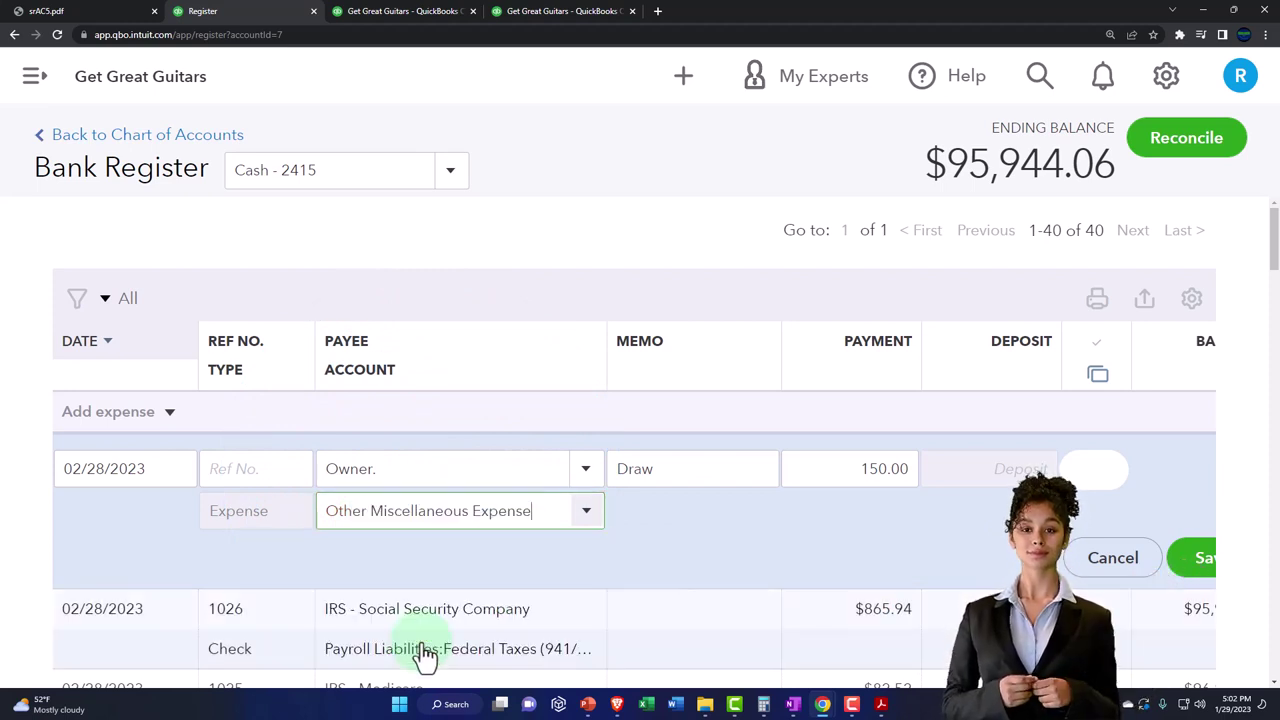
{"action": "left_click", "coordinate": [1172, 566]}
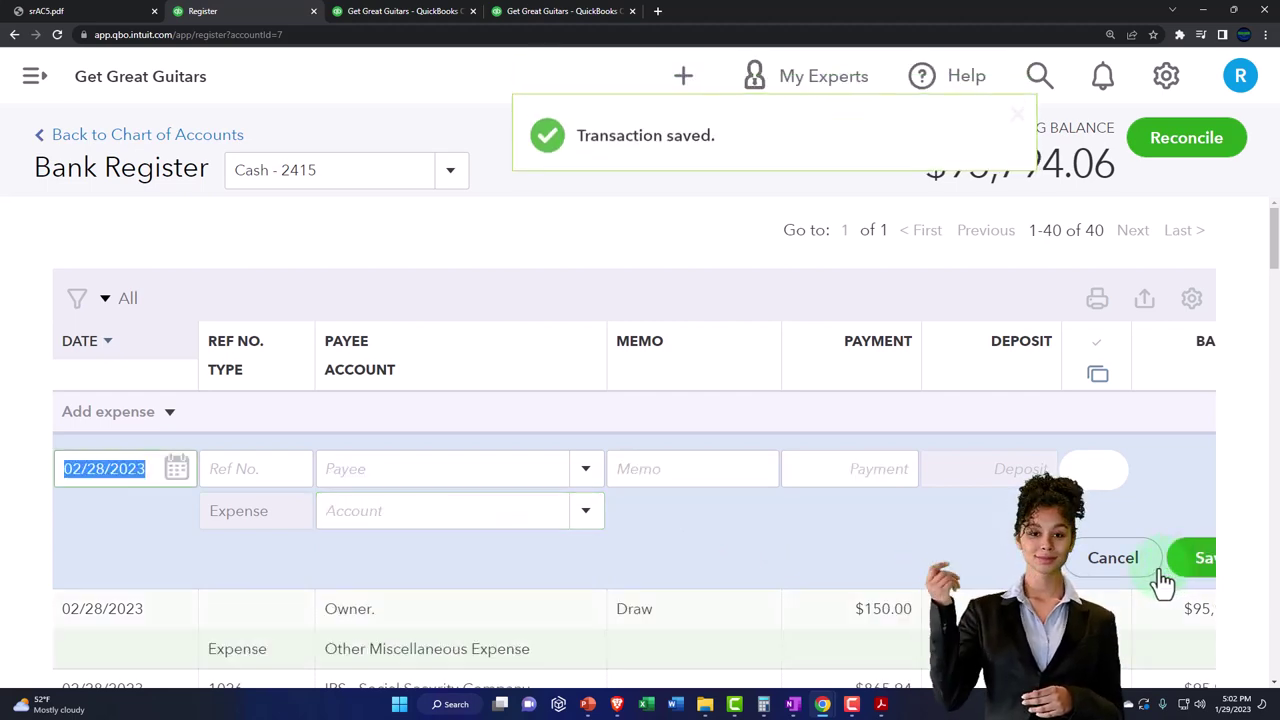
Step: Open the January 2023 Cash - 2415 transactions from the Balance Sheet, look through them, and return to the report summary
{"action": "left_click", "coordinate": [425, 17]}
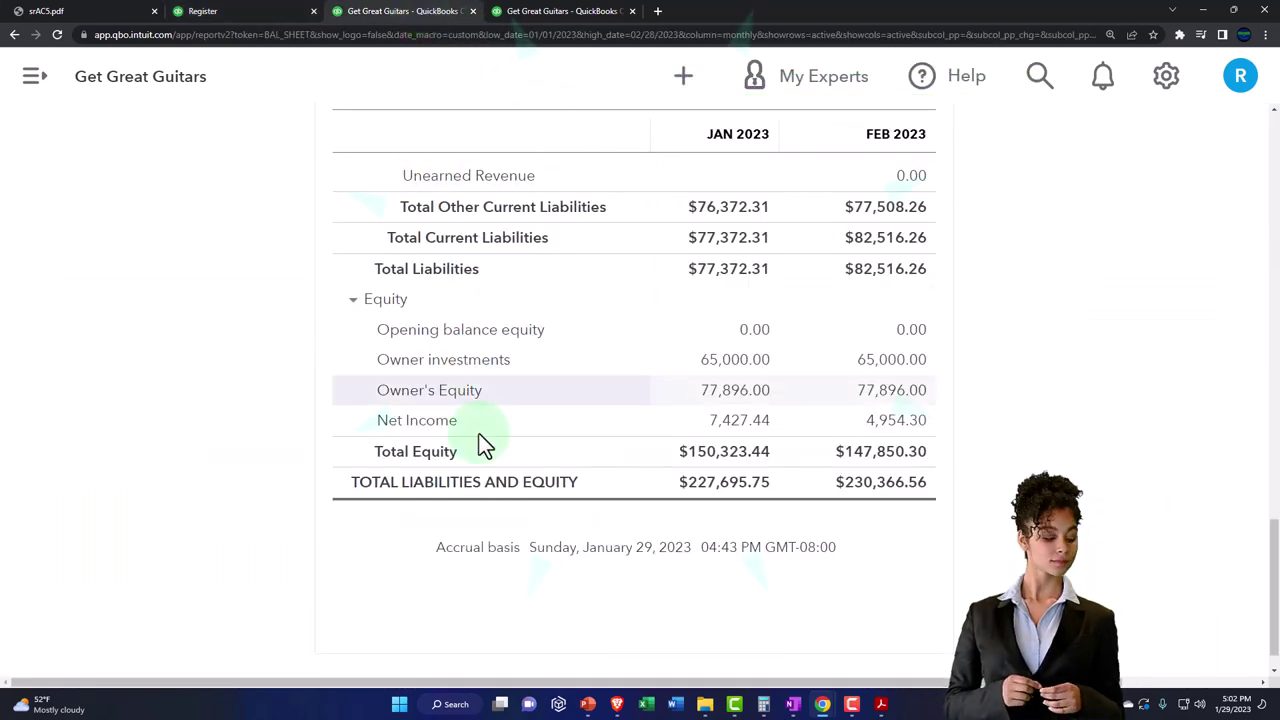
{"action": "scroll", "coordinate": [514, 480], "scroll_direction": "up", "scroll_amount": 15}
{"action": "scroll", "coordinate": [517, 472], "scroll_direction": "up", "scroll_amount": 3}
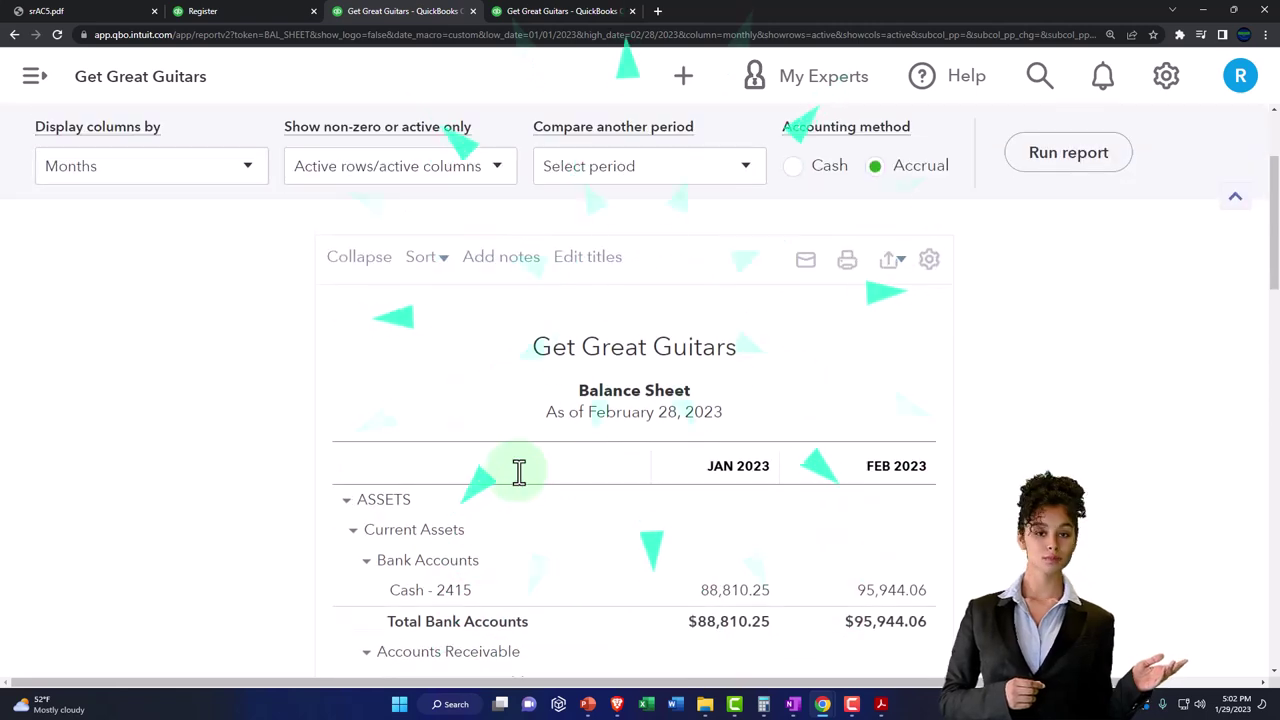
{"action": "key", "text": "ctrl+plus"}
{"action": "key", "text": "ctrl+minus"}
{"action": "key", "text": "ctrl+minus"}
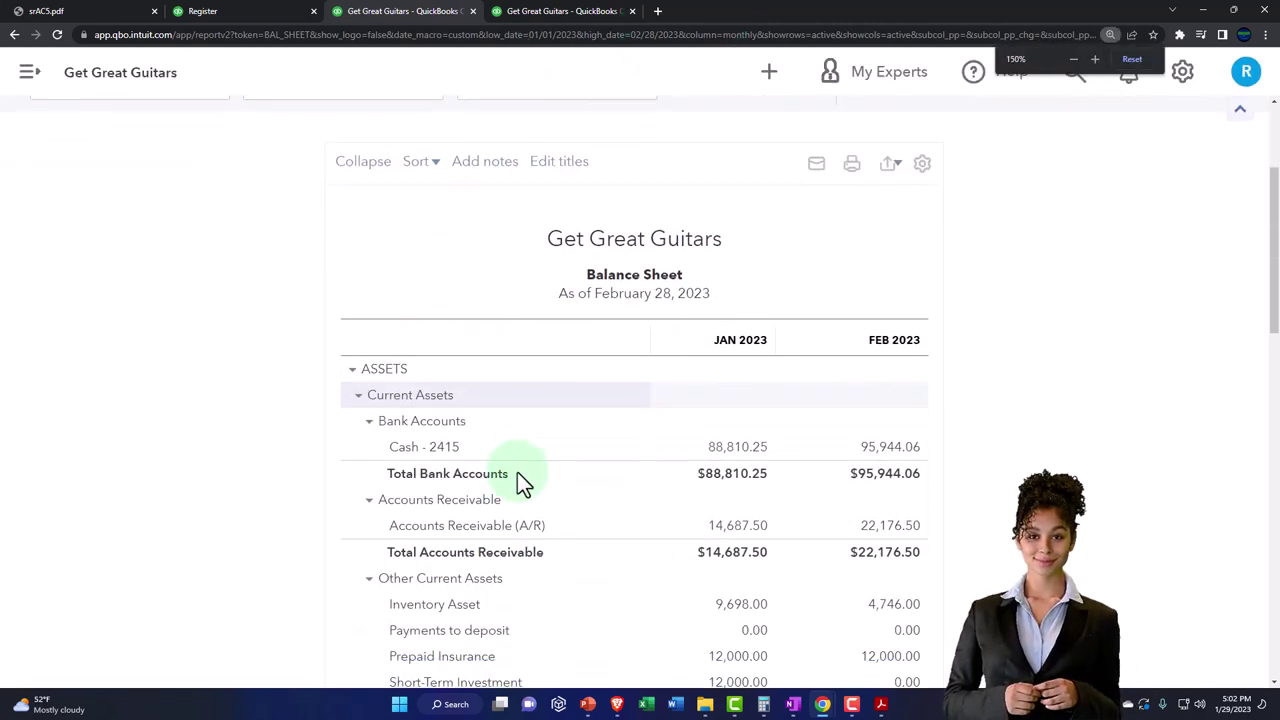
{"action": "left_click", "coordinate": [738, 452]}
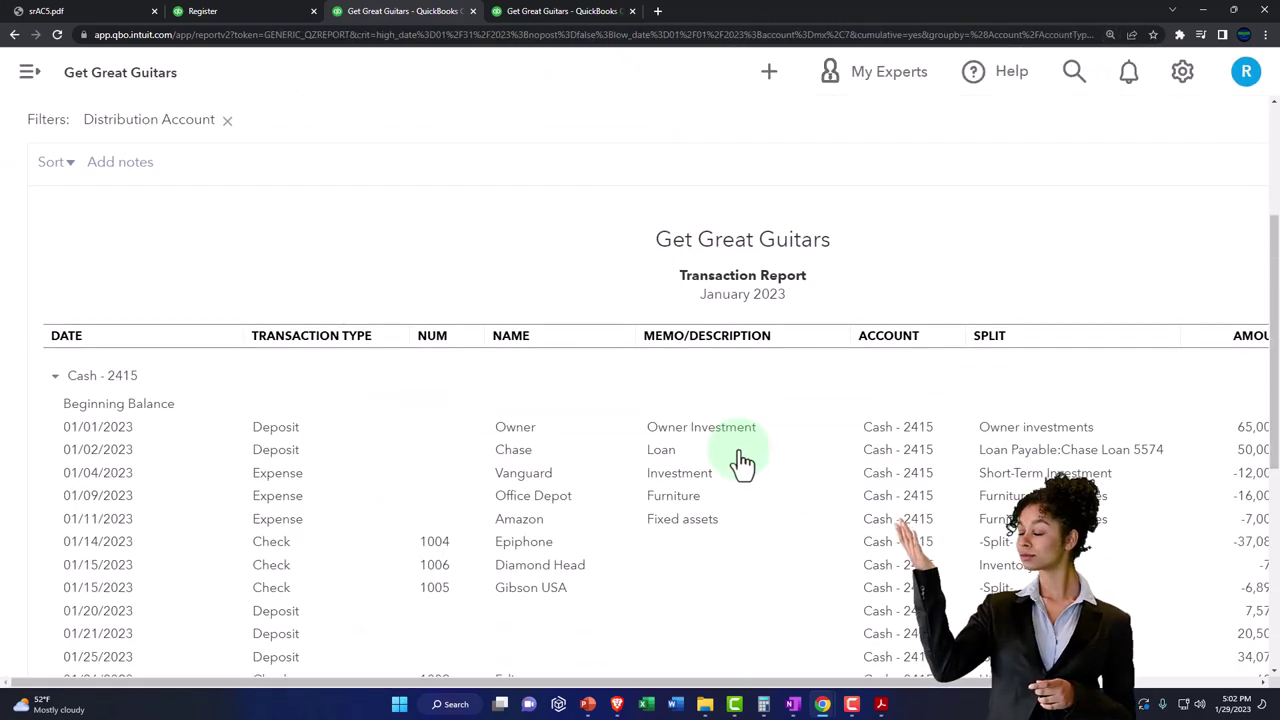
{"action": "scroll", "coordinate": [647, 493], "scroll_direction": "down", "scroll_amount": 10}
{"action": "key", "text": "ctrl+minus"}
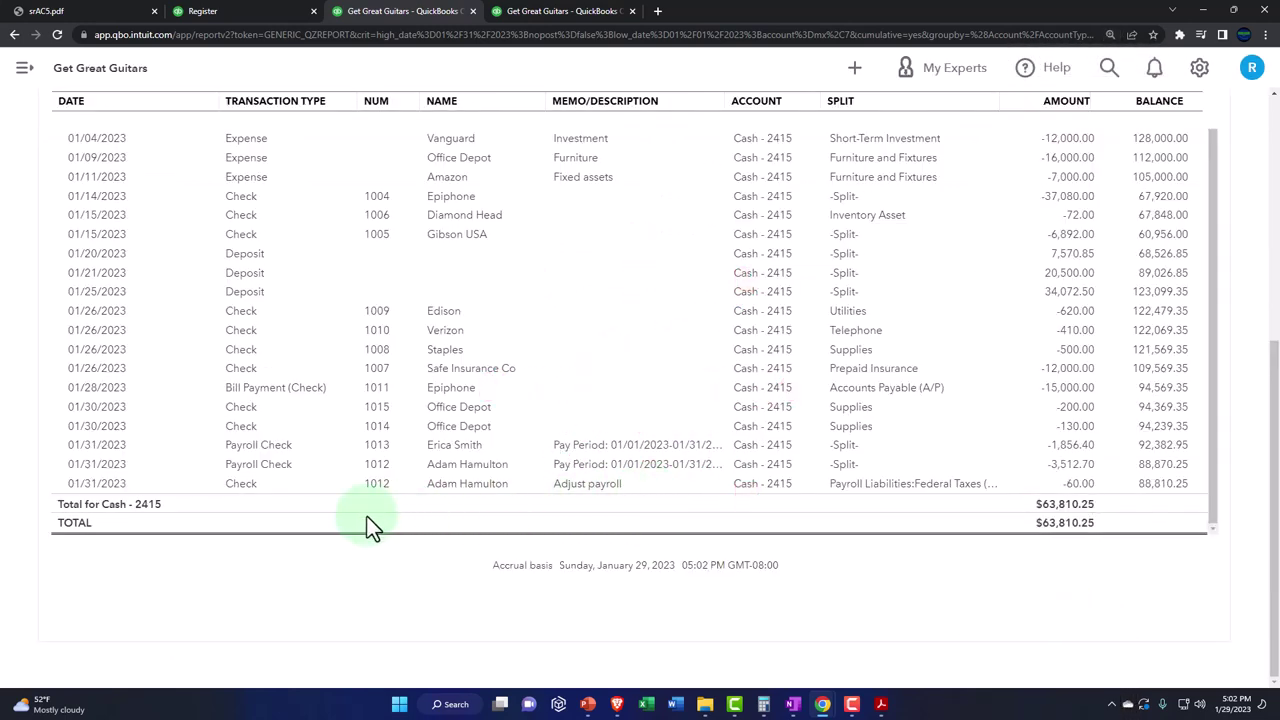
{"action": "scroll", "coordinate": [295, 510], "scroll_direction": "up", "scroll_amount": 5}
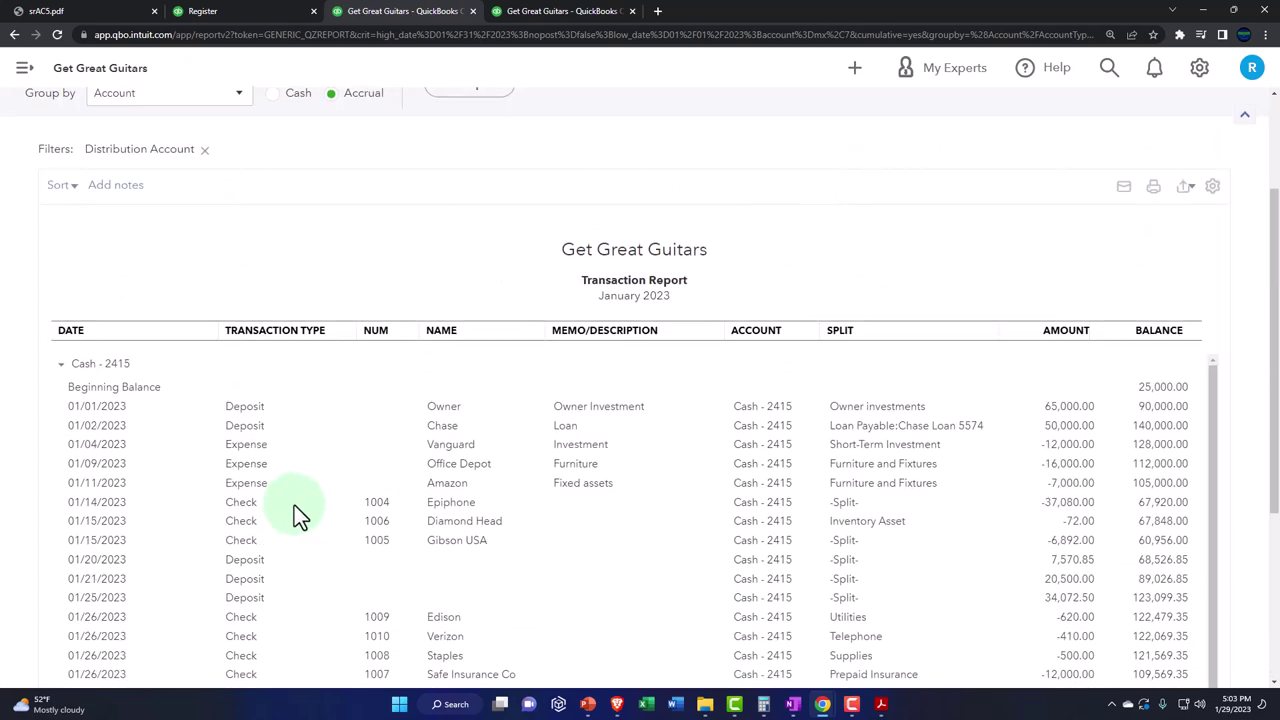
{"action": "left_click", "coordinate": [55, 156]}
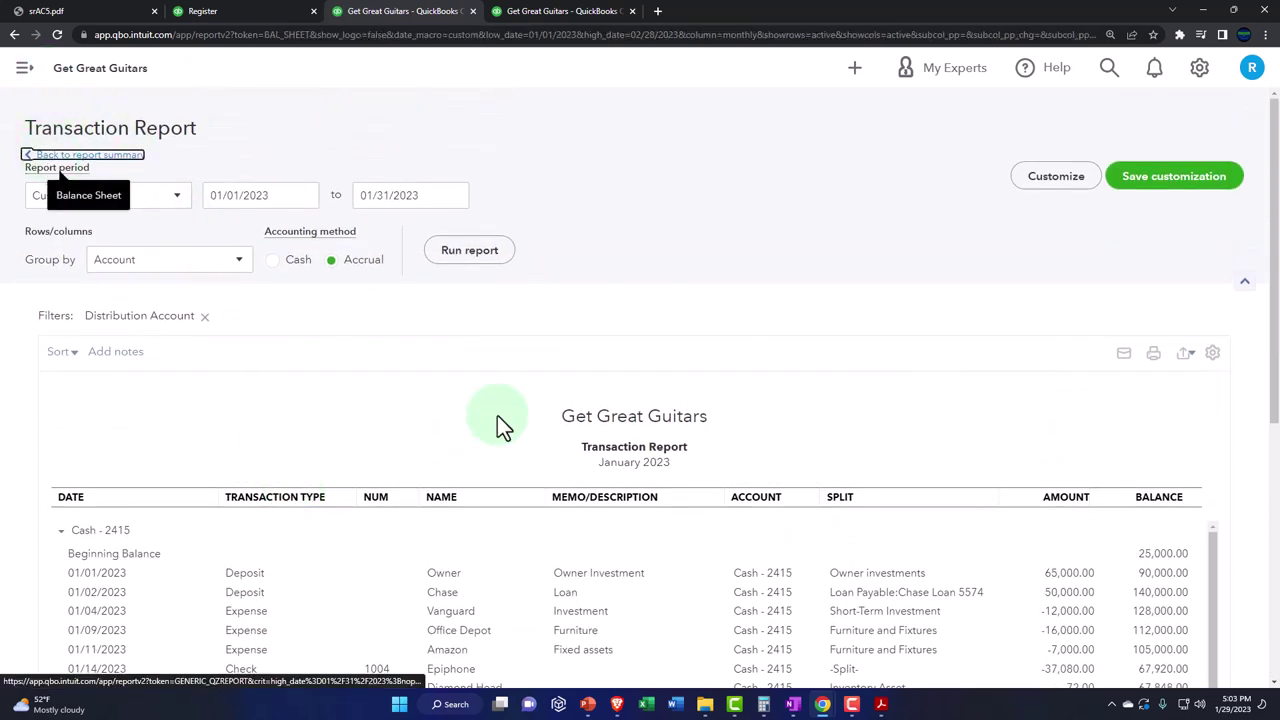
Step: Open the February 2023 Cash - 2415 transactions from the Balance Sheet and look for the owner's draw
{"action": "left_click", "coordinate": [908, 375]}
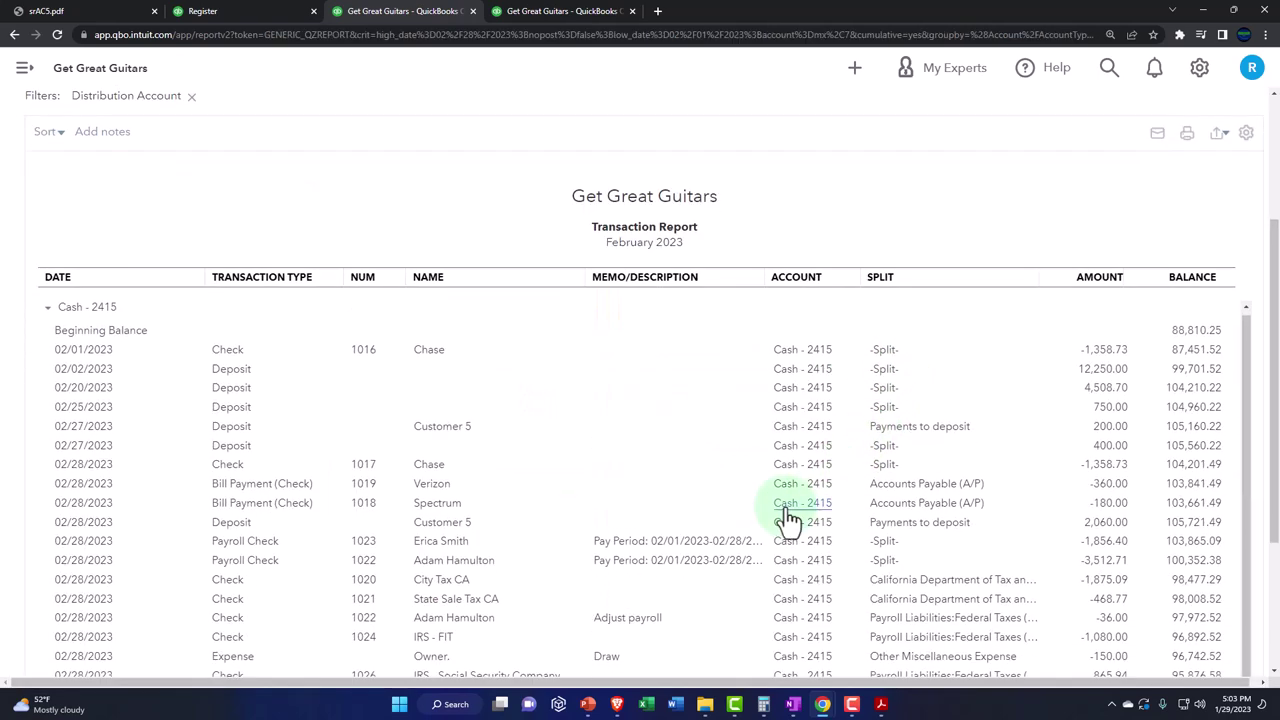
{"action": "scroll", "coordinate": [760, 520], "scroll_direction": "down", "scroll_amount": 3}
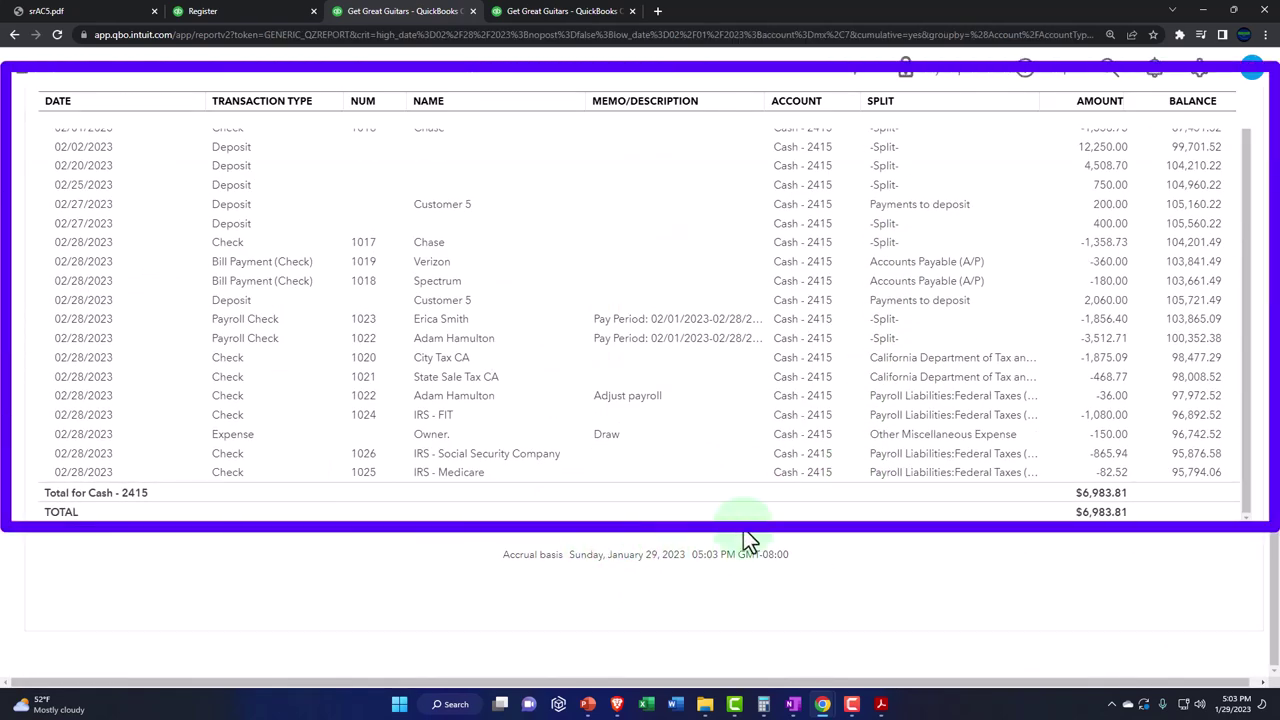
{"action": "scroll", "coordinate": [516, 437], "scroll_direction": "up", "scroll_amount": 5}
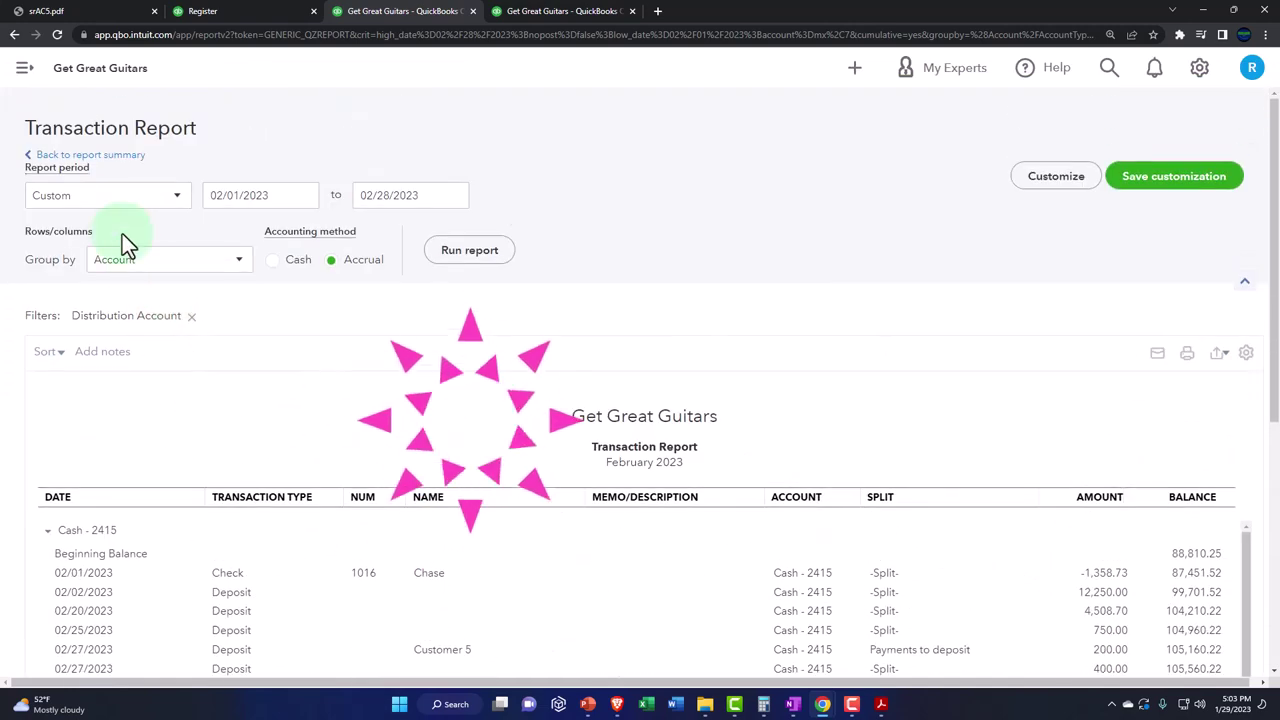
Step: Rerun the Profit and Loss report and examine Other Miscellaneous Expense under Other Expenses for February 2023
{"action": "left_click", "coordinate": [523, 11]}
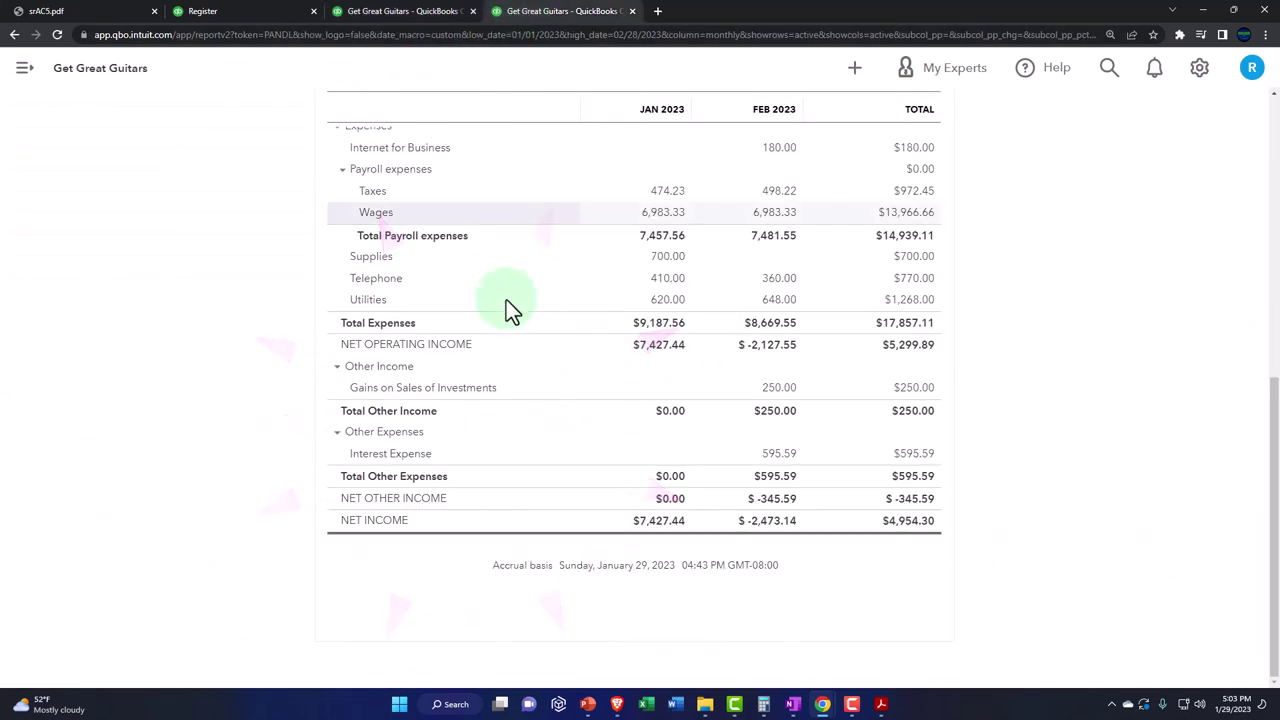
{"action": "scroll", "coordinate": [508, 300], "scroll_direction": "up", "scroll_amount": 3}
{"action": "scroll", "coordinate": [511, 348], "scroll_direction": "up", "scroll_amount": 3}
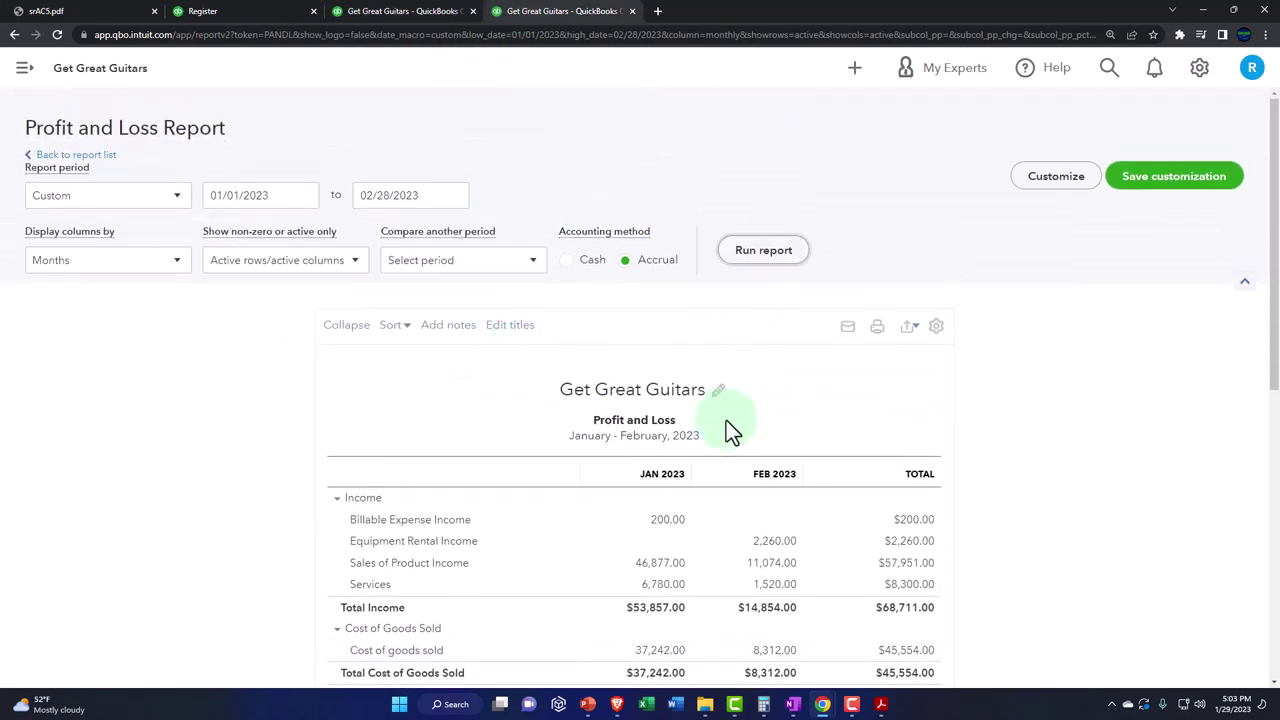
{"action": "scroll", "coordinate": [730, 428], "scroll_direction": "down", "scroll_amount": 8}
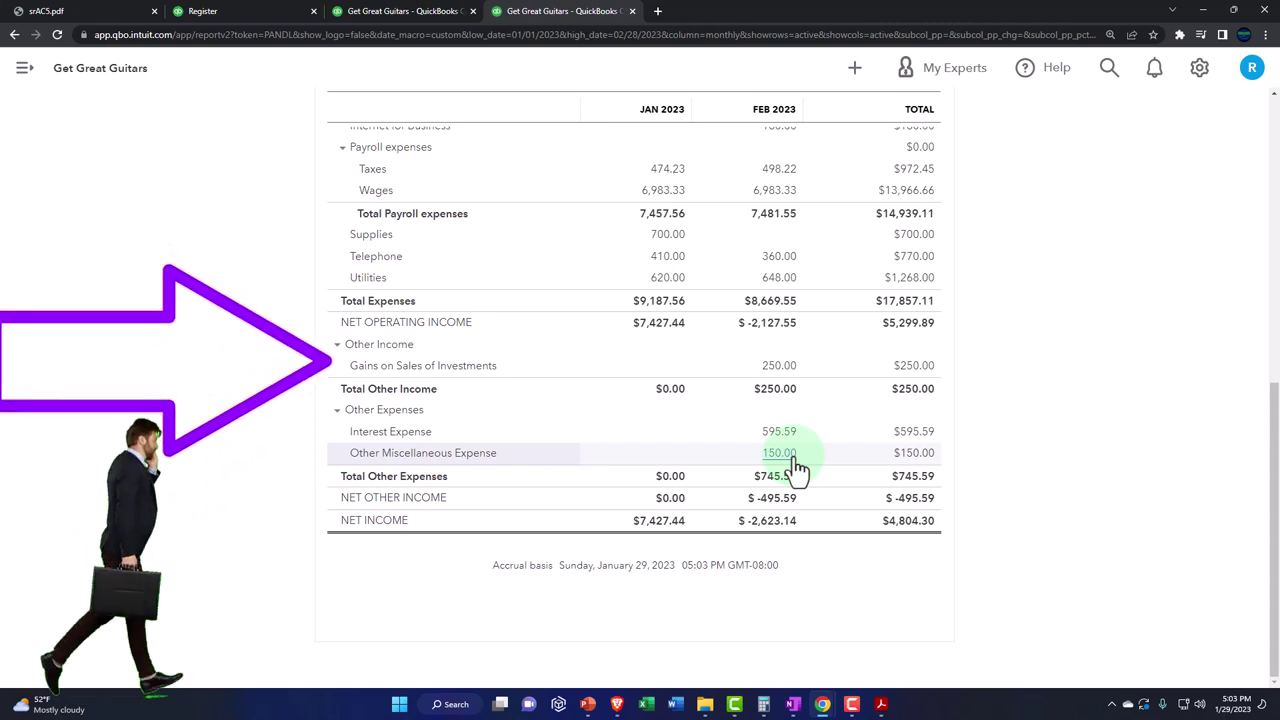
{"action": "key", "text": "ctrl+plus"}
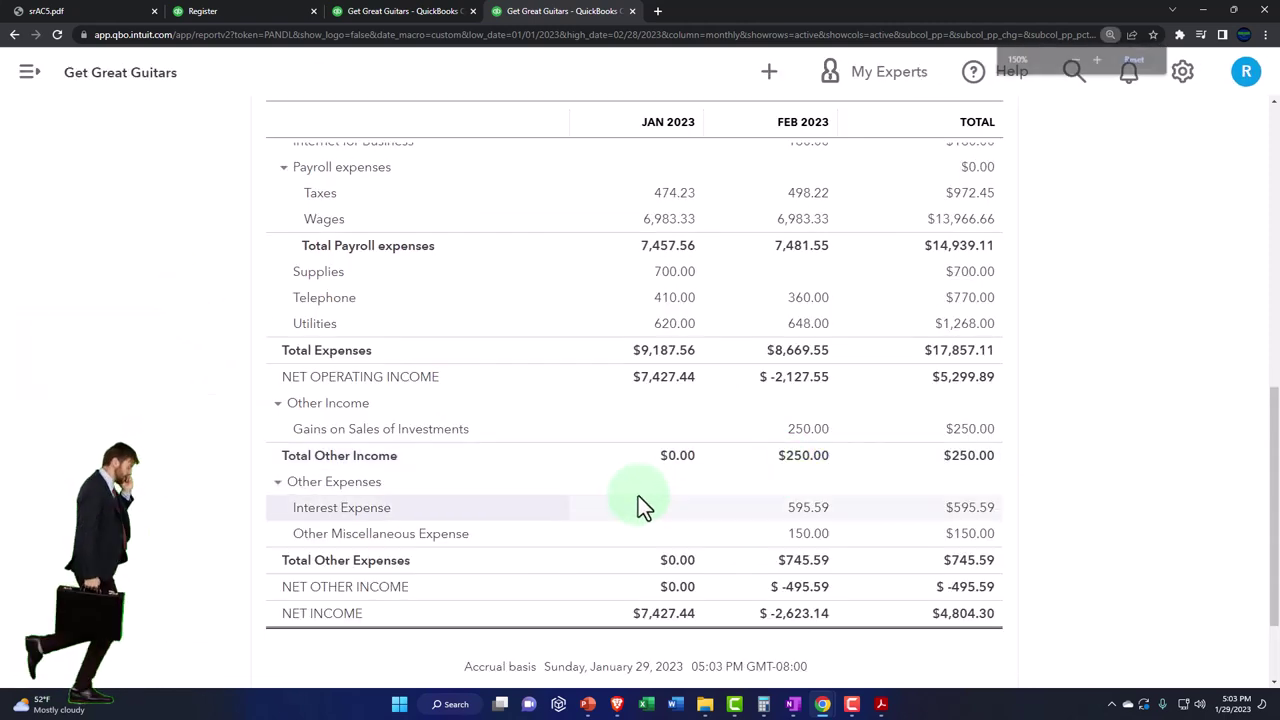
Step: Check the bank service charge on the January bank statement and enter a register expense with memo Bank charge and payment 15
{"action": "left_click", "coordinate": [252, 14]}
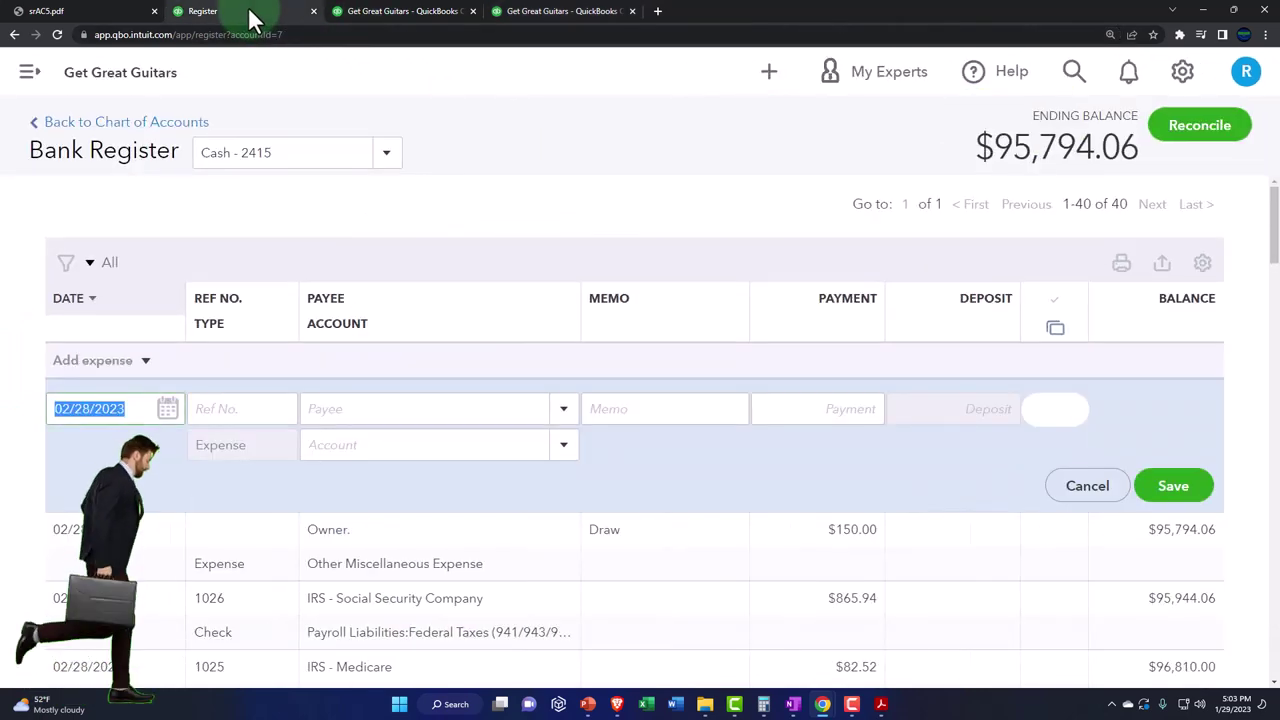
{"action": "left_click", "coordinate": [881, 704]}
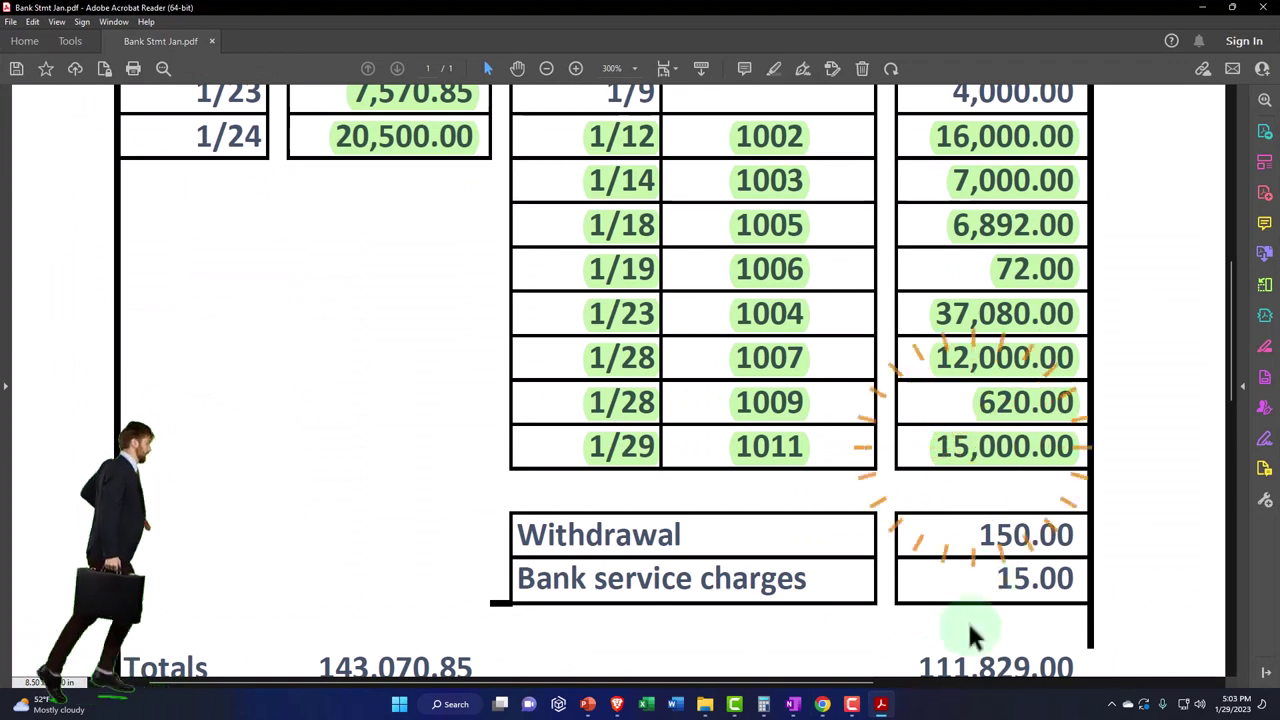
{"action": "left_click", "coordinate": [881, 704]}
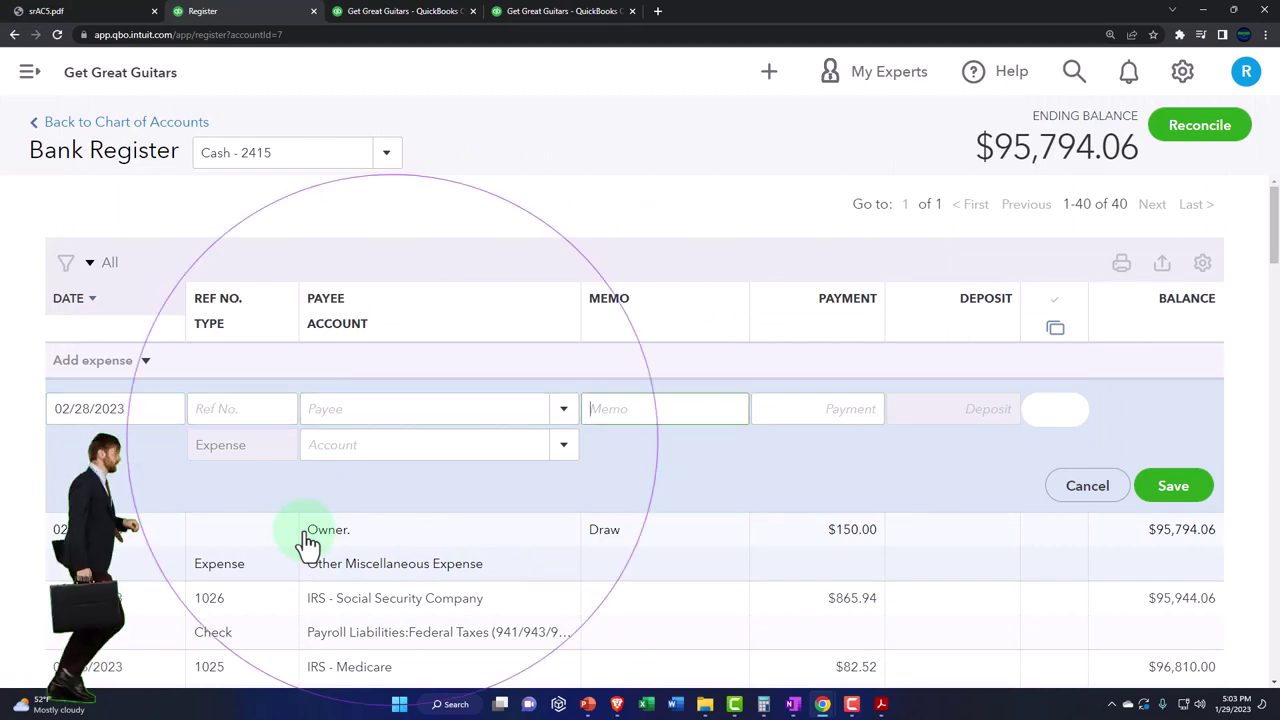
{"action": "type", "text": "Bank charge"}
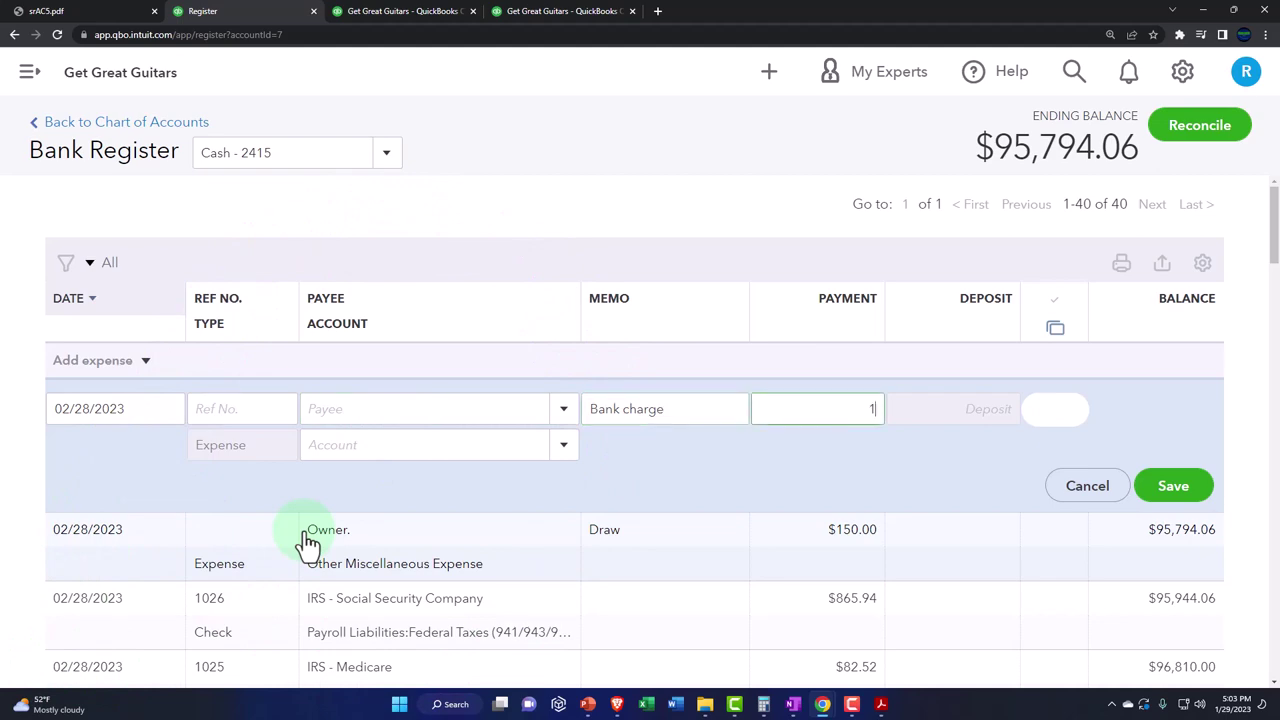
{"action": "type", "text": "15"}
{"action": "key", "text": "Tab"}
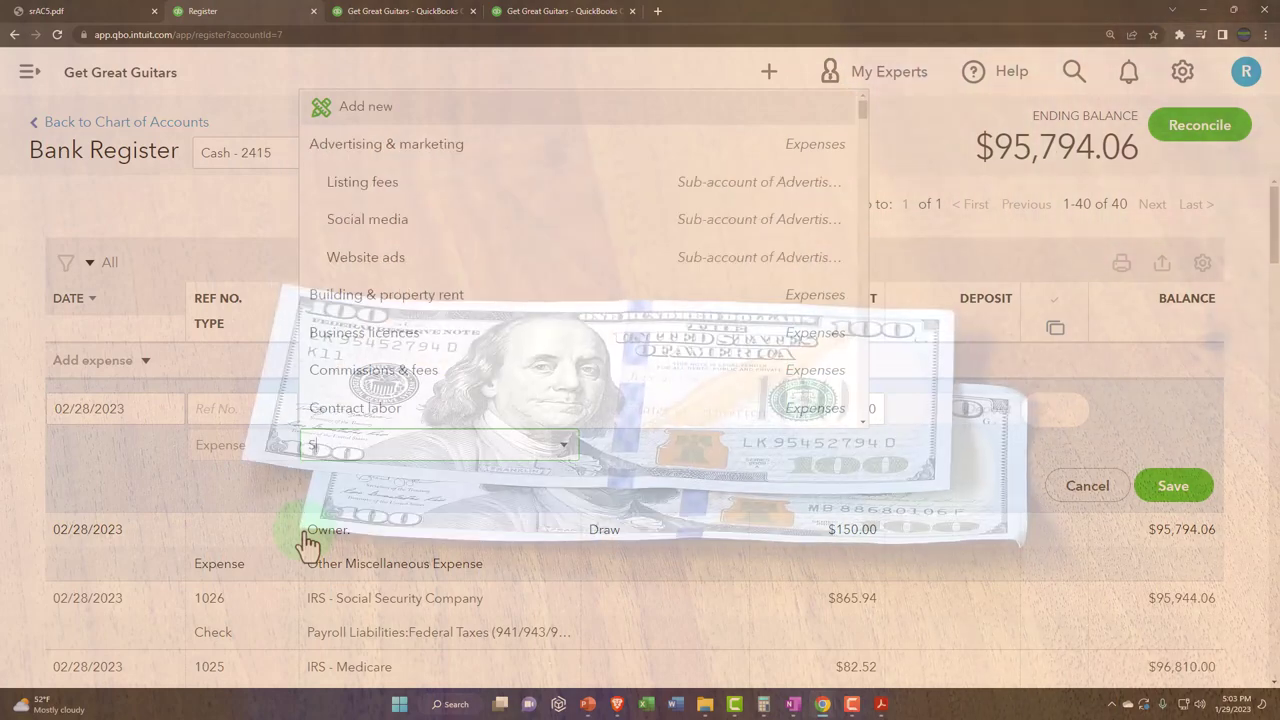
Step: Categorize the bank charge expense under General business expenses: Bank fees & service charges and save it
{"action": "type", "text": "ervices"}
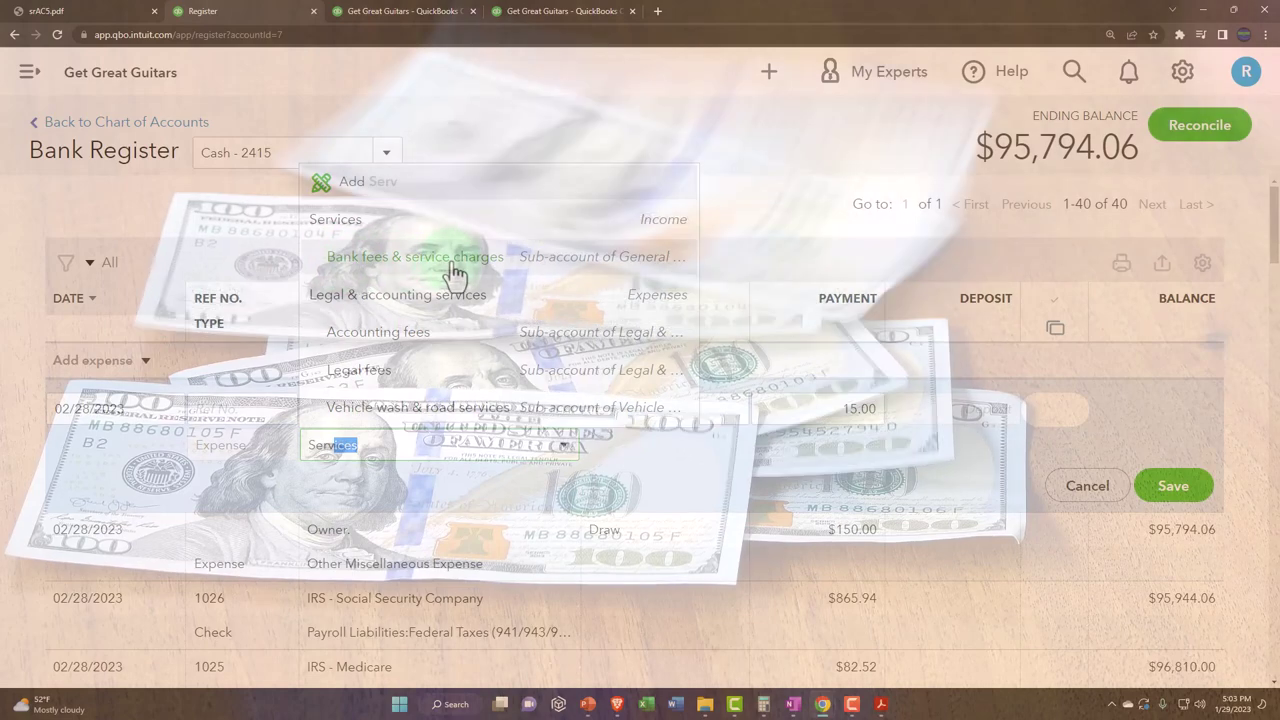
{"action": "left_click", "coordinate": [455, 258]}
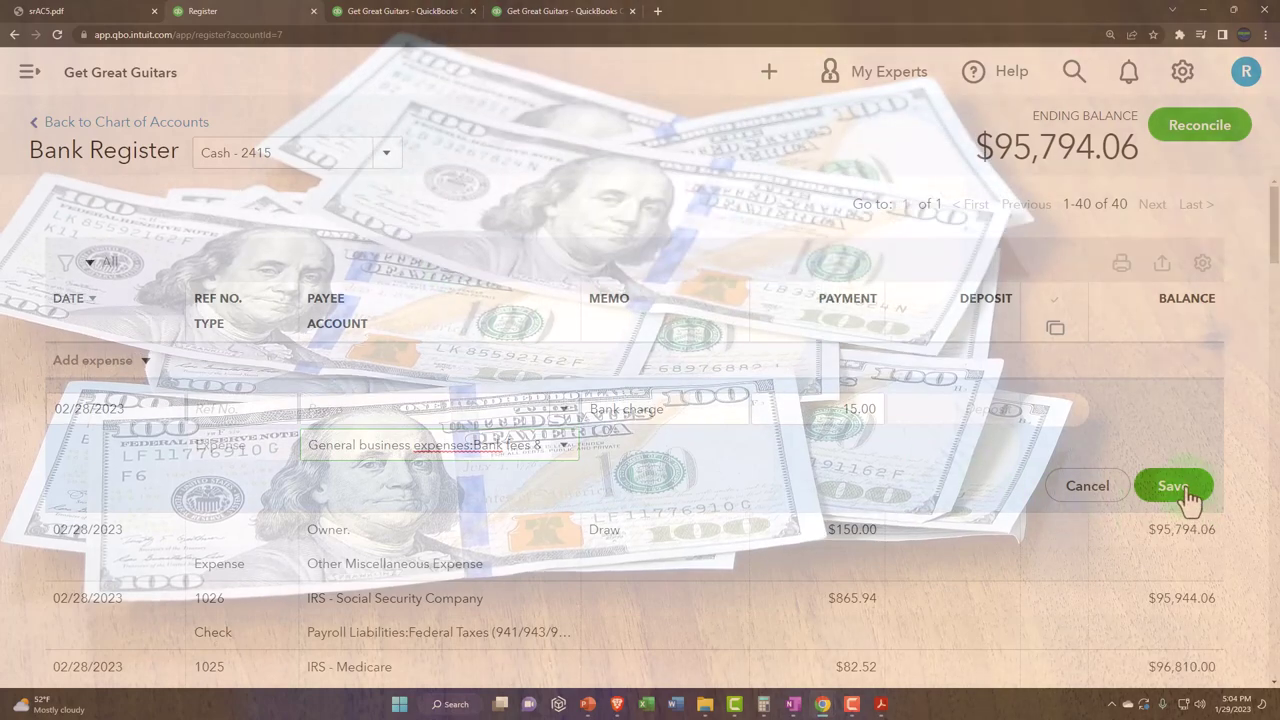
{"action": "left_click", "coordinate": [1180, 490]}
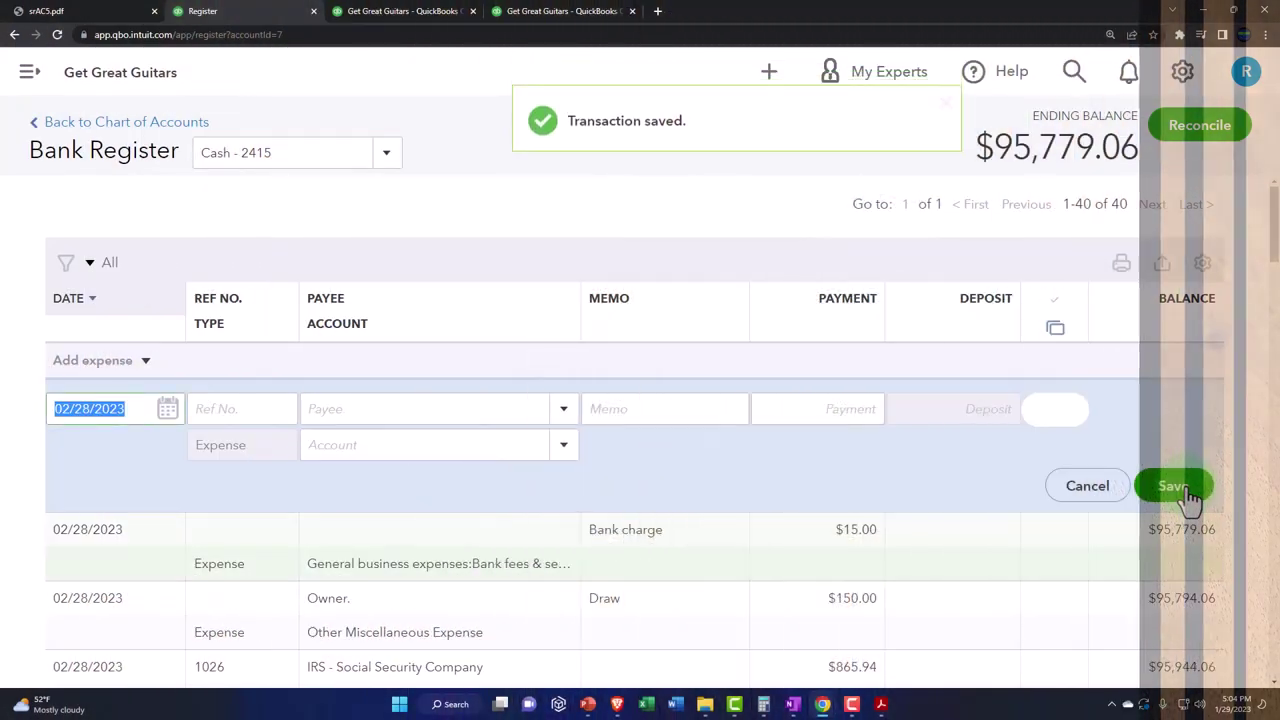
Step: Rerun the Balance Sheet, open the January 2023 Cash - 2415 transaction detail, and return to the report summary
{"action": "left_click", "coordinate": [388, 12]}
{"action": "scroll", "coordinate": [443, 186], "scroll_direction": "up", "scroll_amount": 3}
{"action": "left_click", "coordinate": [893, 300]}
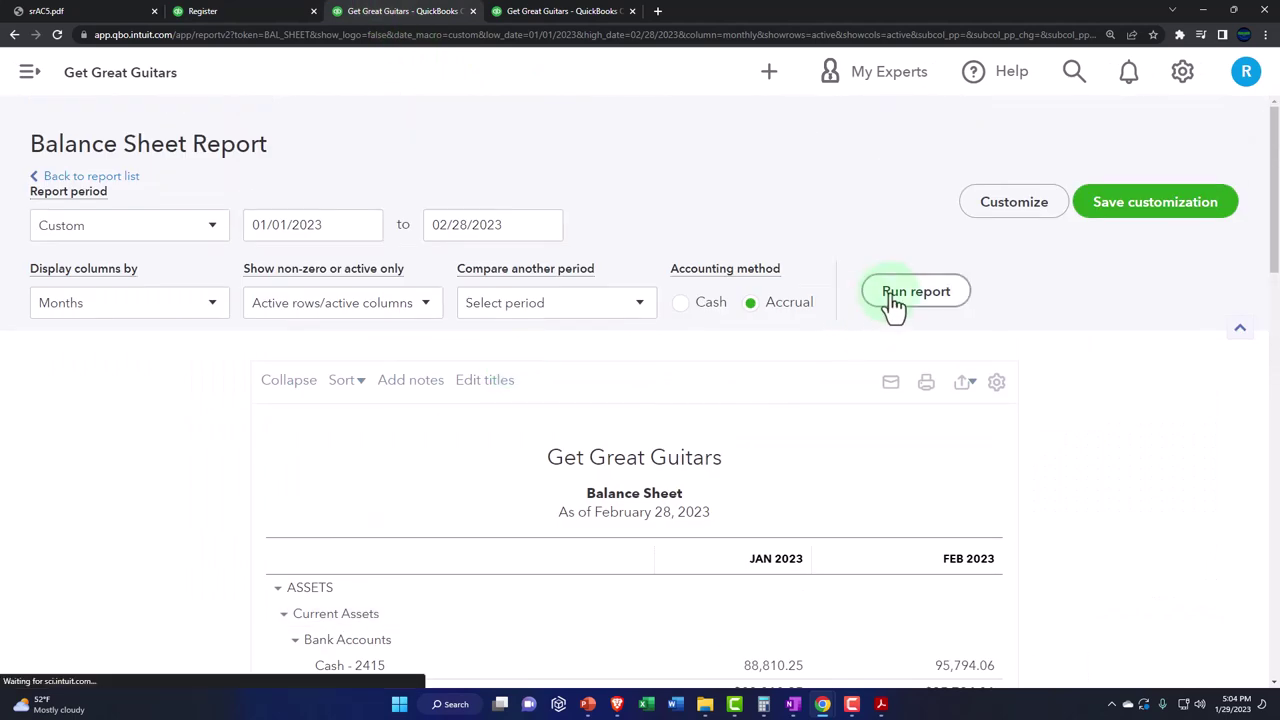
{"action": "scroll", "coordinate": [857, 450], "scroll_direction": "down", "scroll_amount": 4}
{"action": "left_click", "coordinate": [750, 350]}
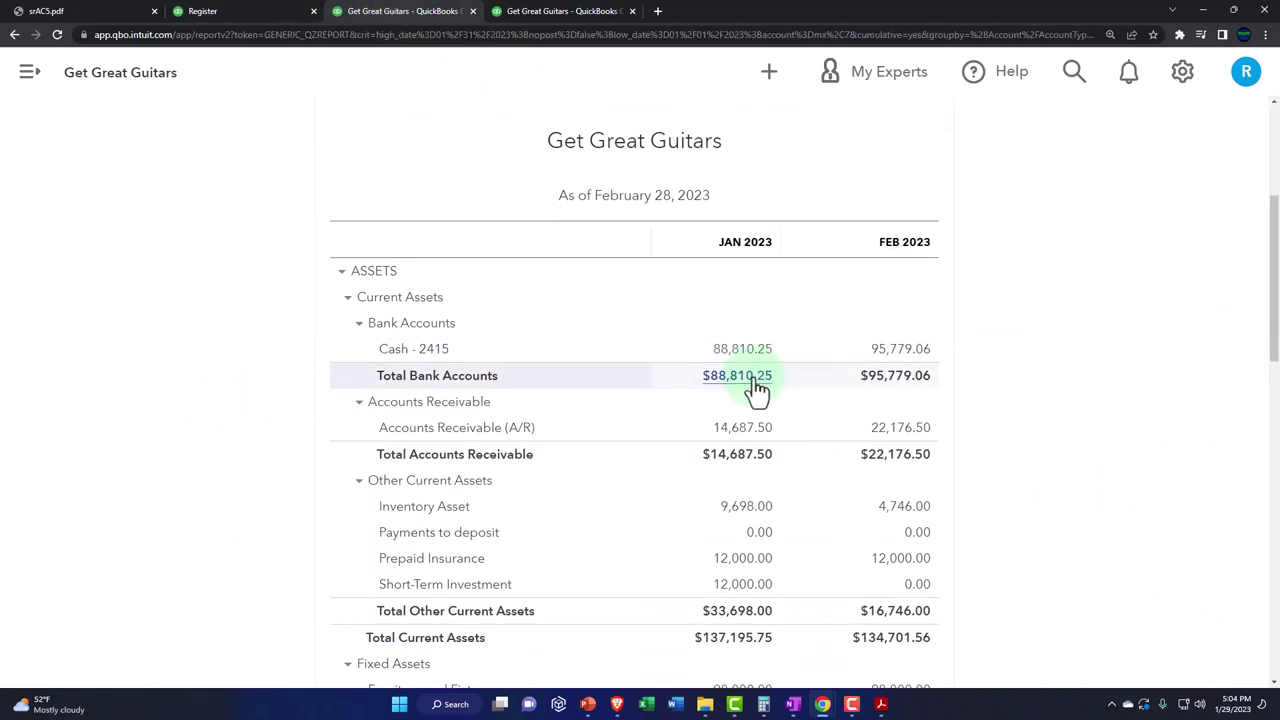
{"action": "scroll", "coordinate": [114, 135], "scroll_direction": "up", "scroll_amount": 4}
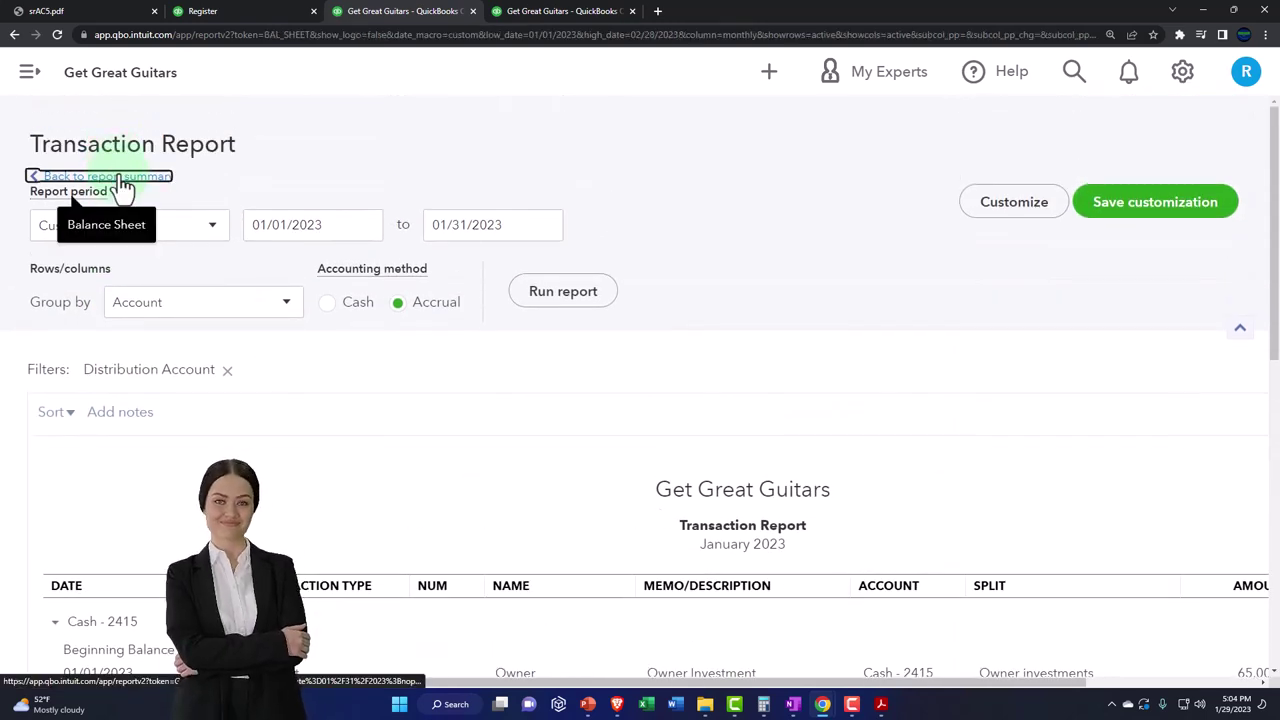
{"action": "left_click", "coordinate": [121, 178]}
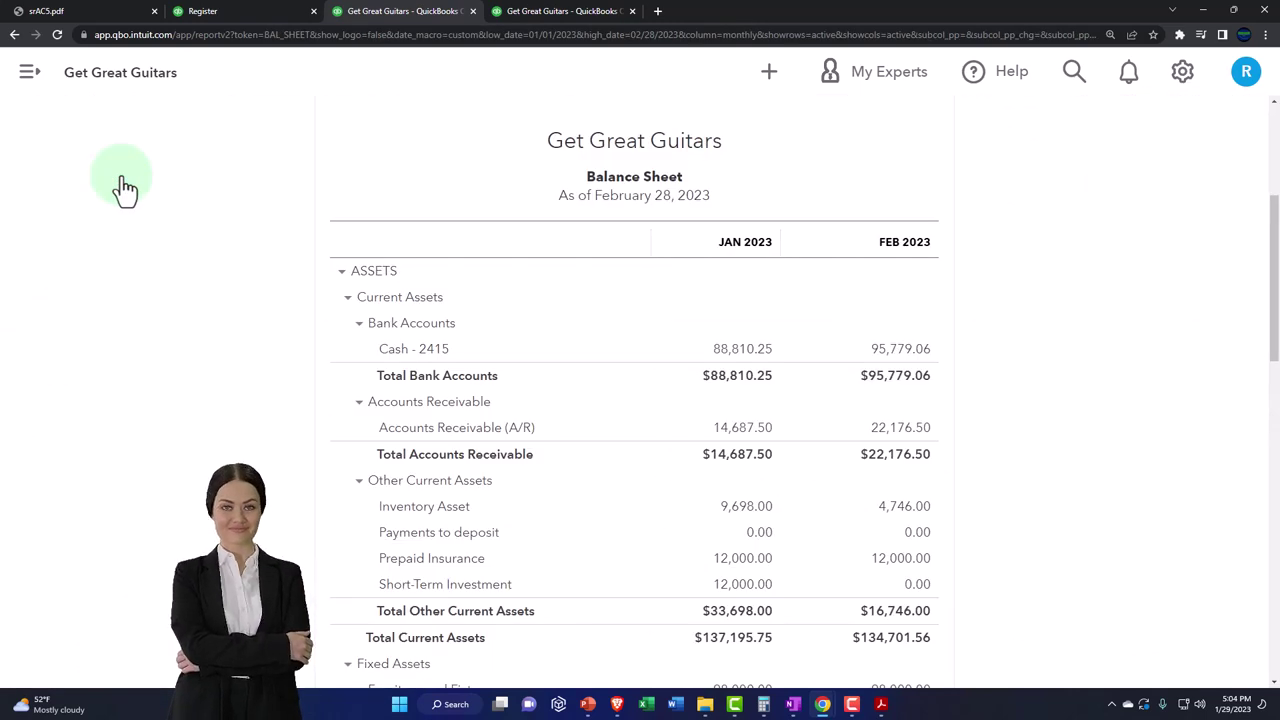
Step: Return to the Cash - 2415 bank register and review its January and February 2023 entries
{"action": "left_click", "coordinate": [228, 20]}
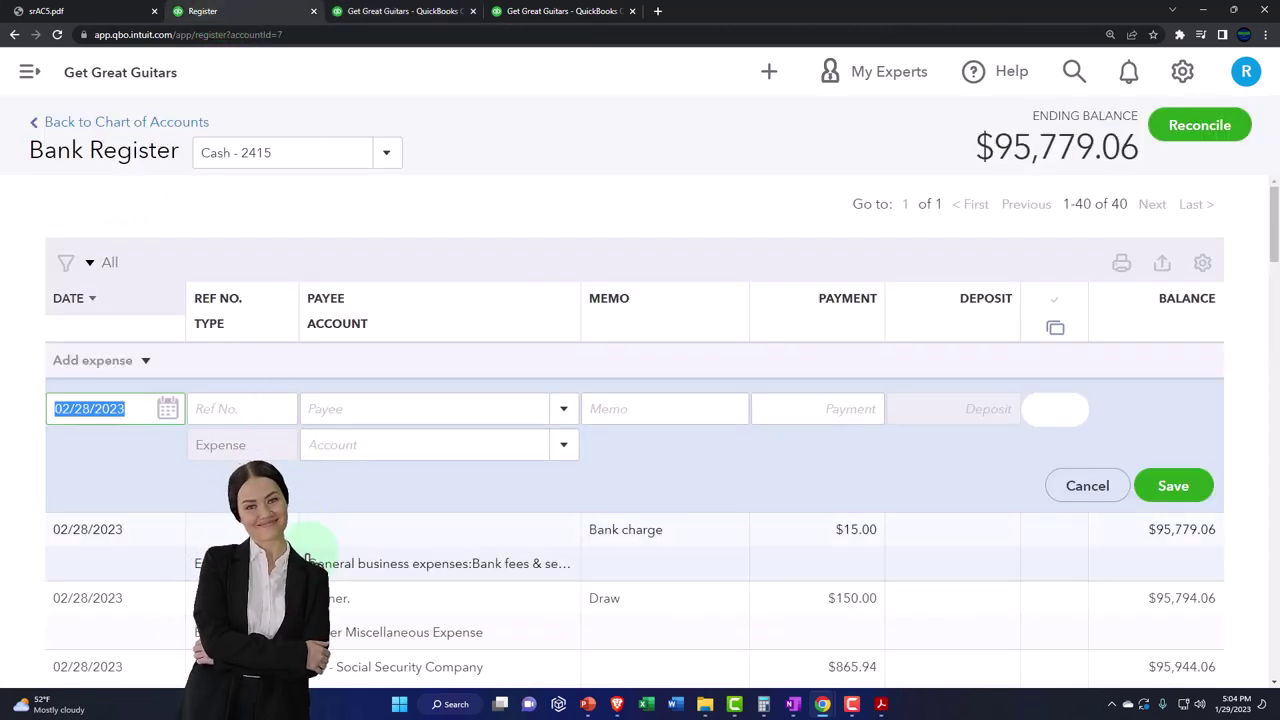
{"action": "scroll", "coordinate": [308, 558], "scroll_direction": "down", "scroll_amount": 15}
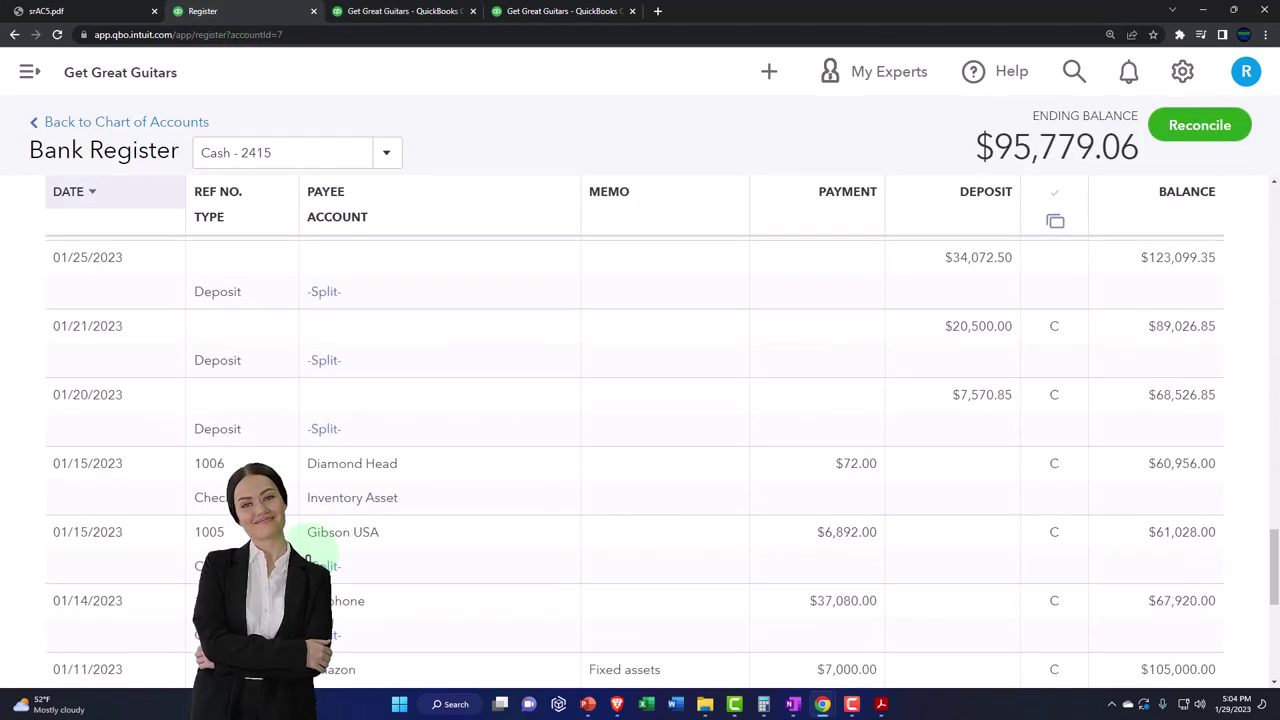
{"action": "scroll", "coordinate": [308, 558], "scroll_direction": "down", "scroll_amount": 5}
{"action": "scroll", "coordinate": [308, 558], "scroll_direction": "up", "scroll_amount": 10}
{"action": "scroll", "coordinate": [308, 558], "scroll_direction": "up", "scroll_amount": 15}
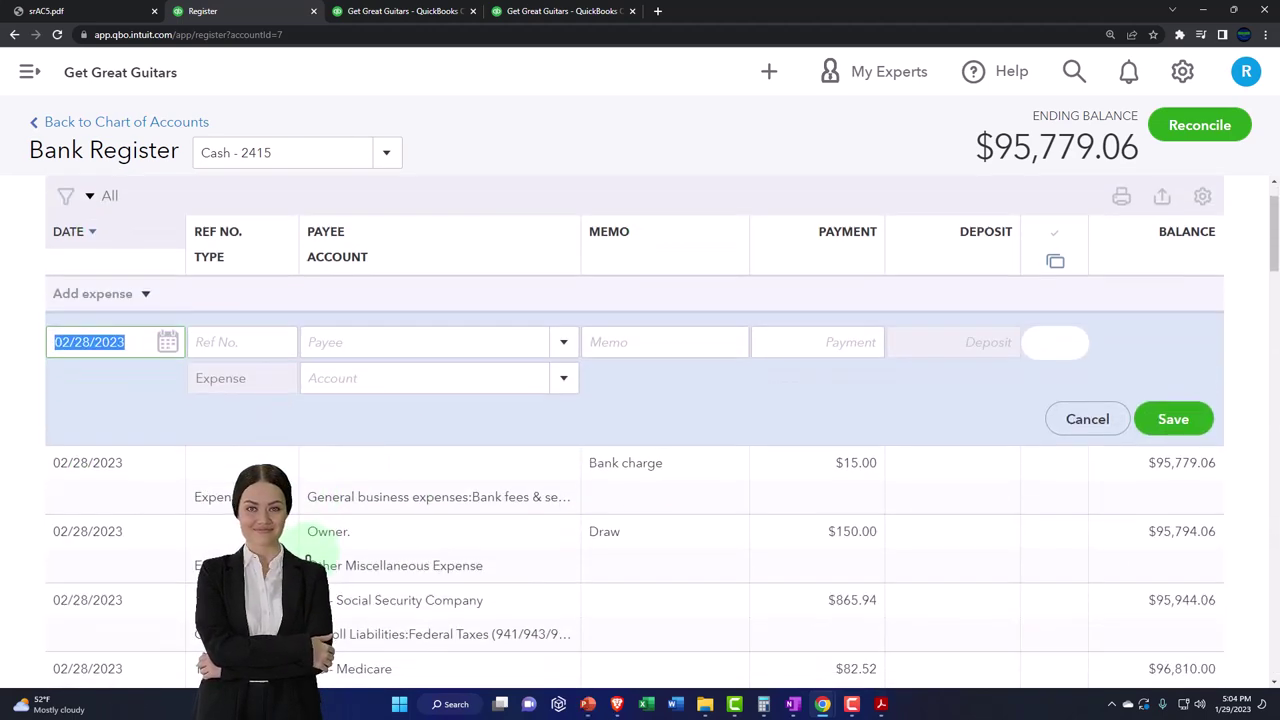
Step: Try to change the date of the 150.00 Owner draw expense to 01/31/2023 directly in the register and save it
{"action": "left_click", "coordinate": [140, 478]}
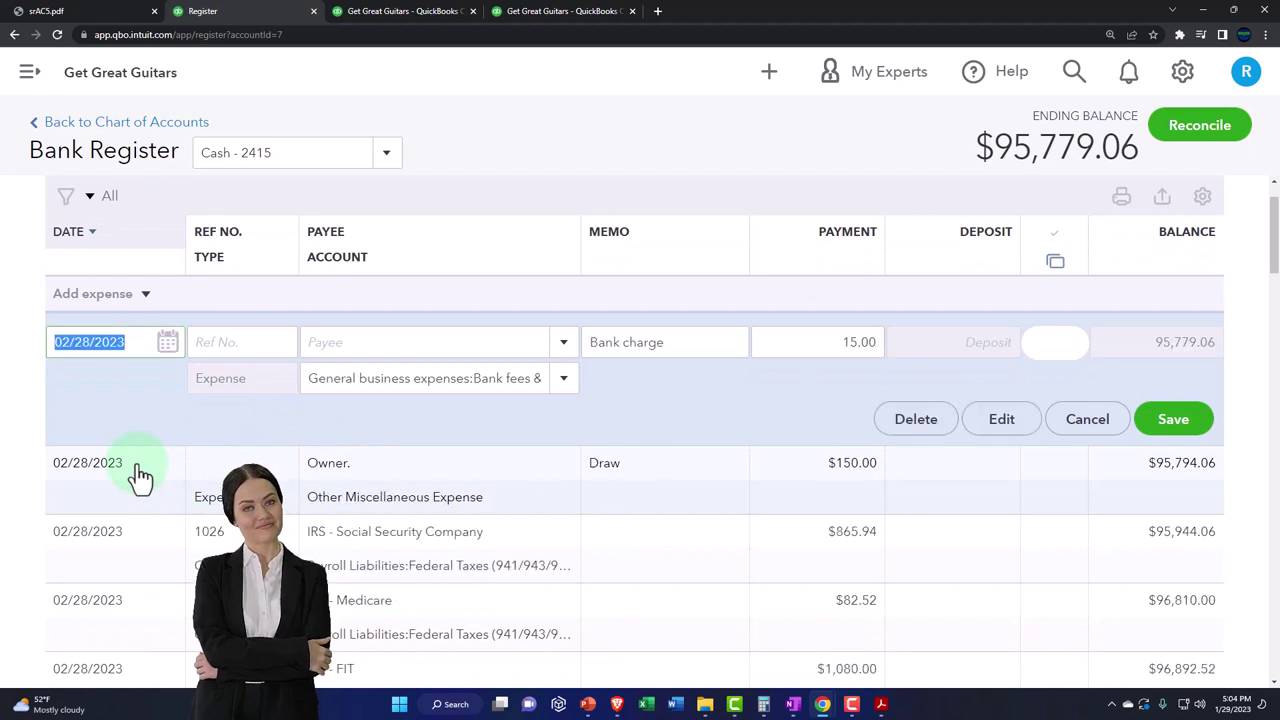
{"action": "left_click", "coordinate": [203, 495]}
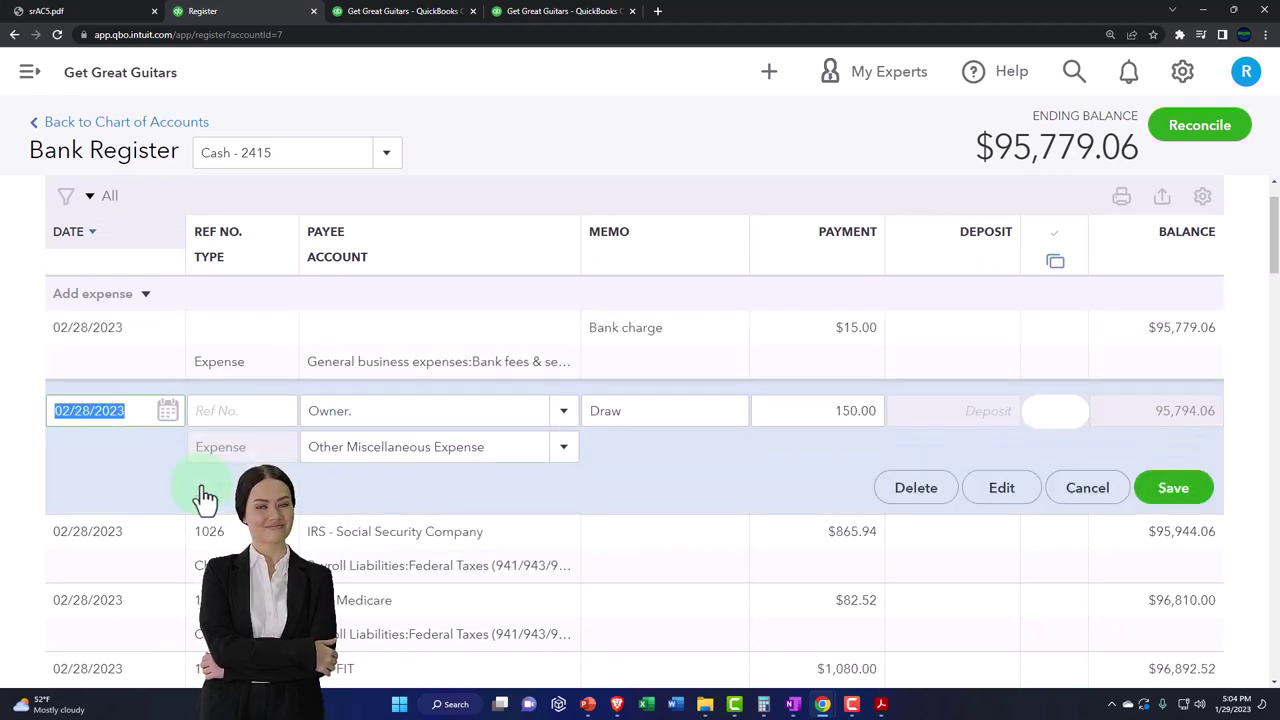
{"action": "left_click", "coordinate": [68, 411]}
{"action": "key", "text": "BackSpace"}
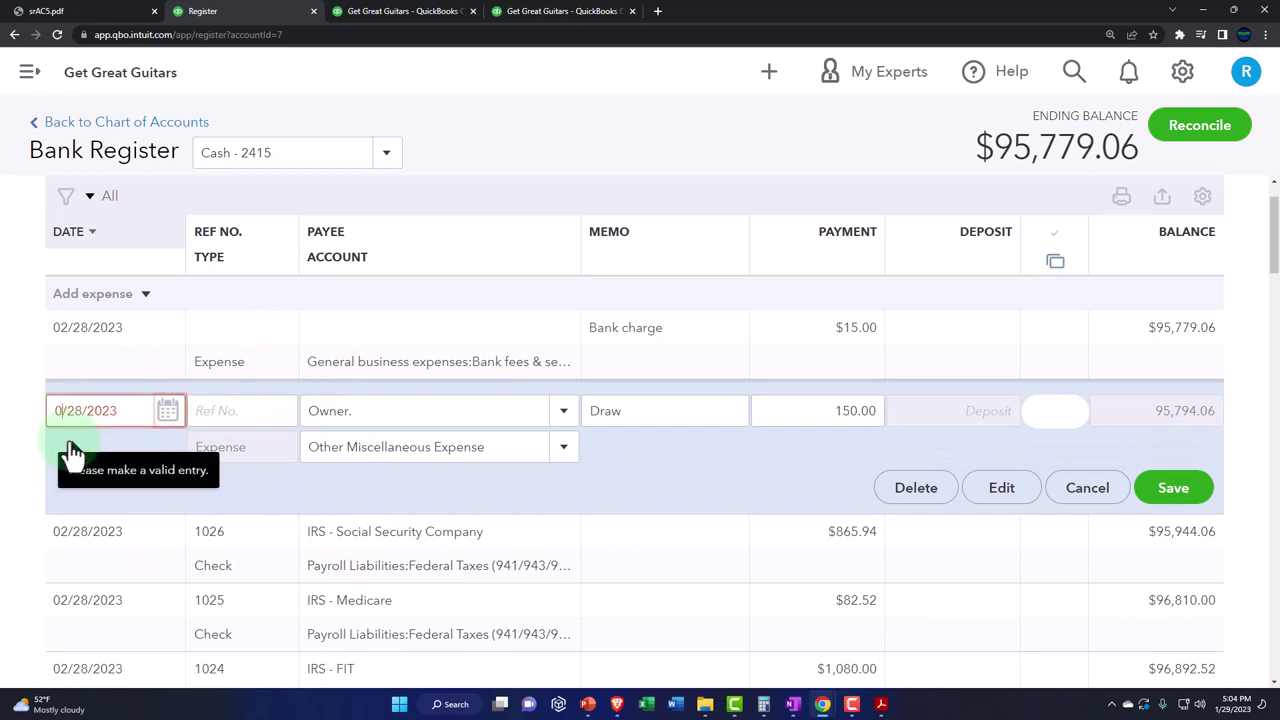
{"action": "type", "text": "1"}
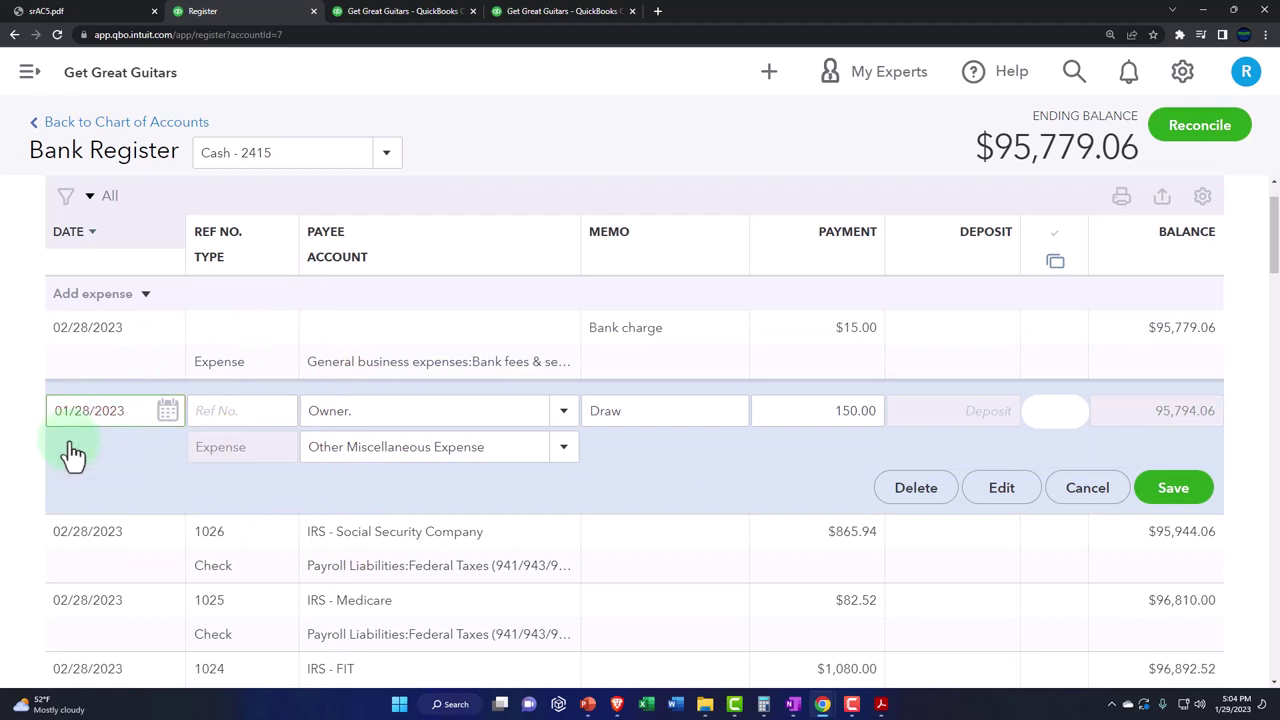
{"action": "key", "text": "BackSpace"}
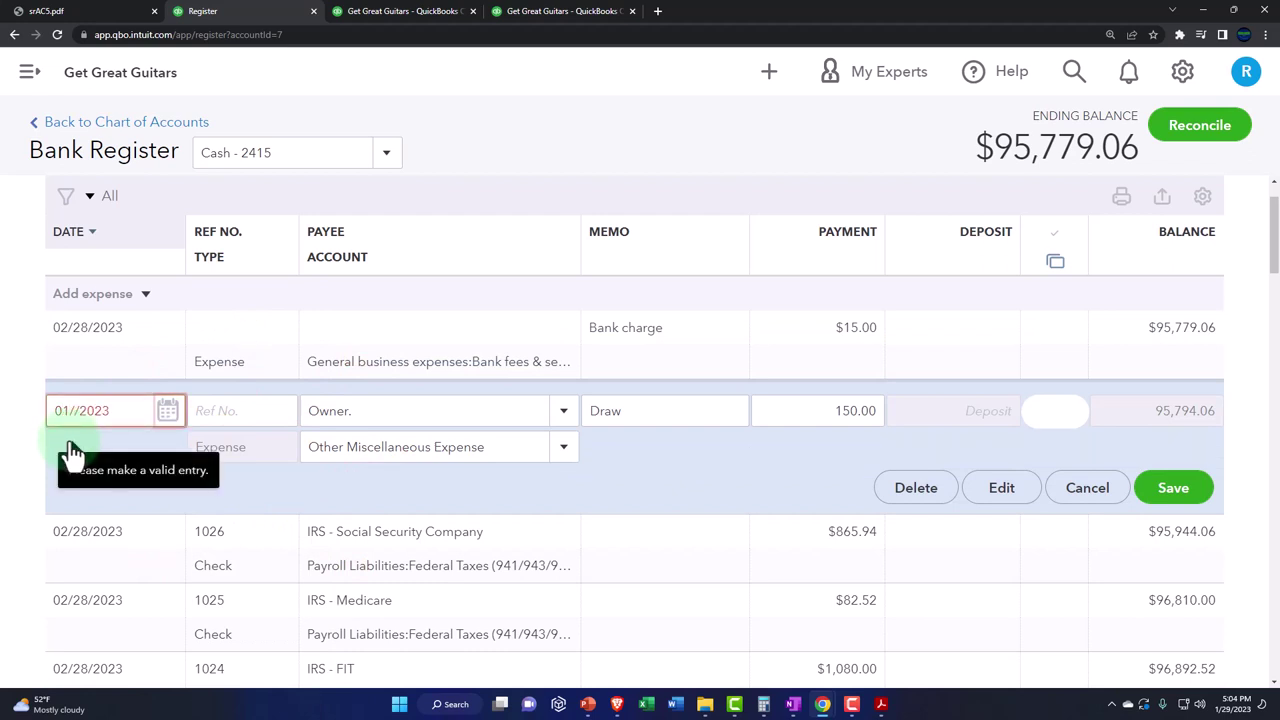
{"action": "type", "text": "31"}
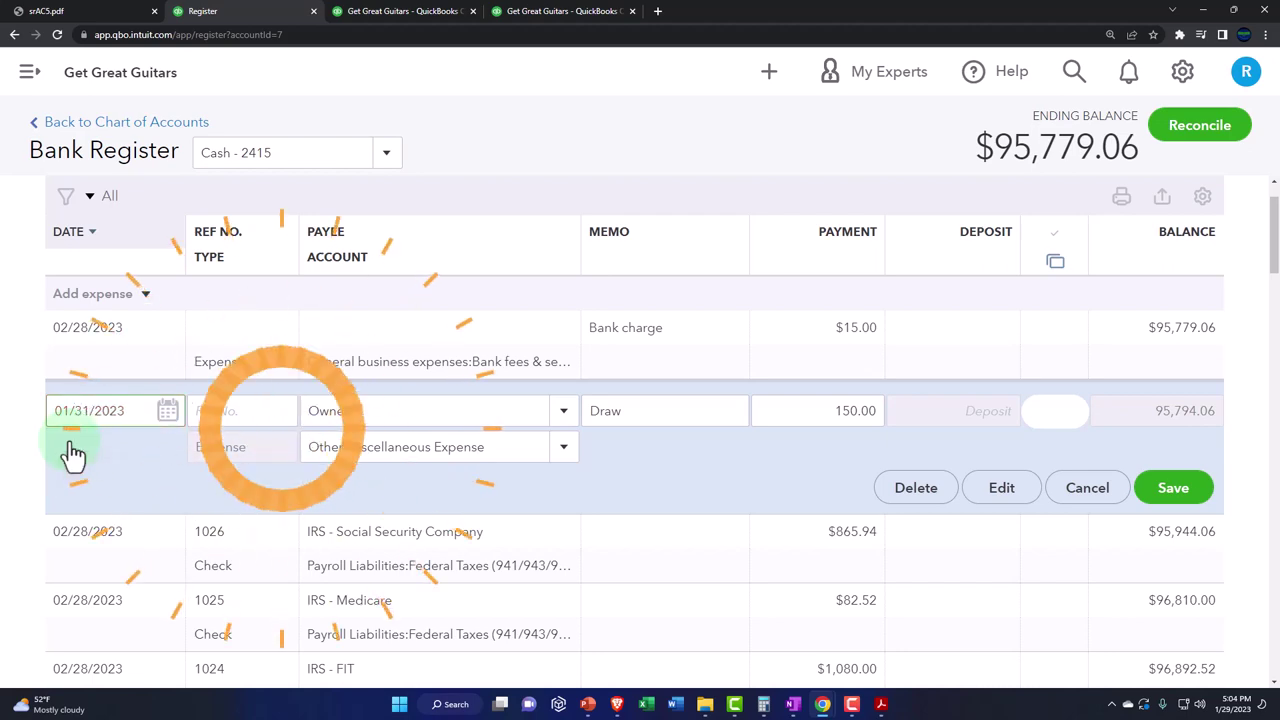
{"action": "left_click", "coordinate": [1180, 488]}
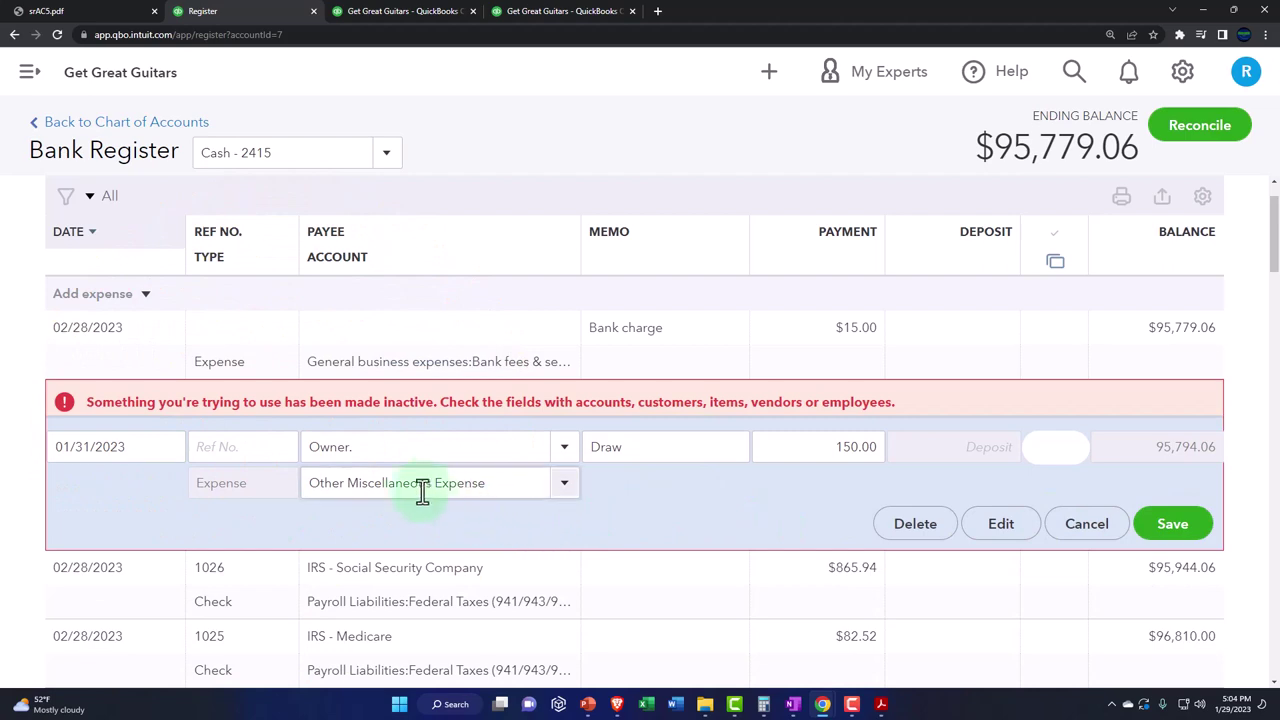
{"action": "left_click", "coordinate": [177, 432]}
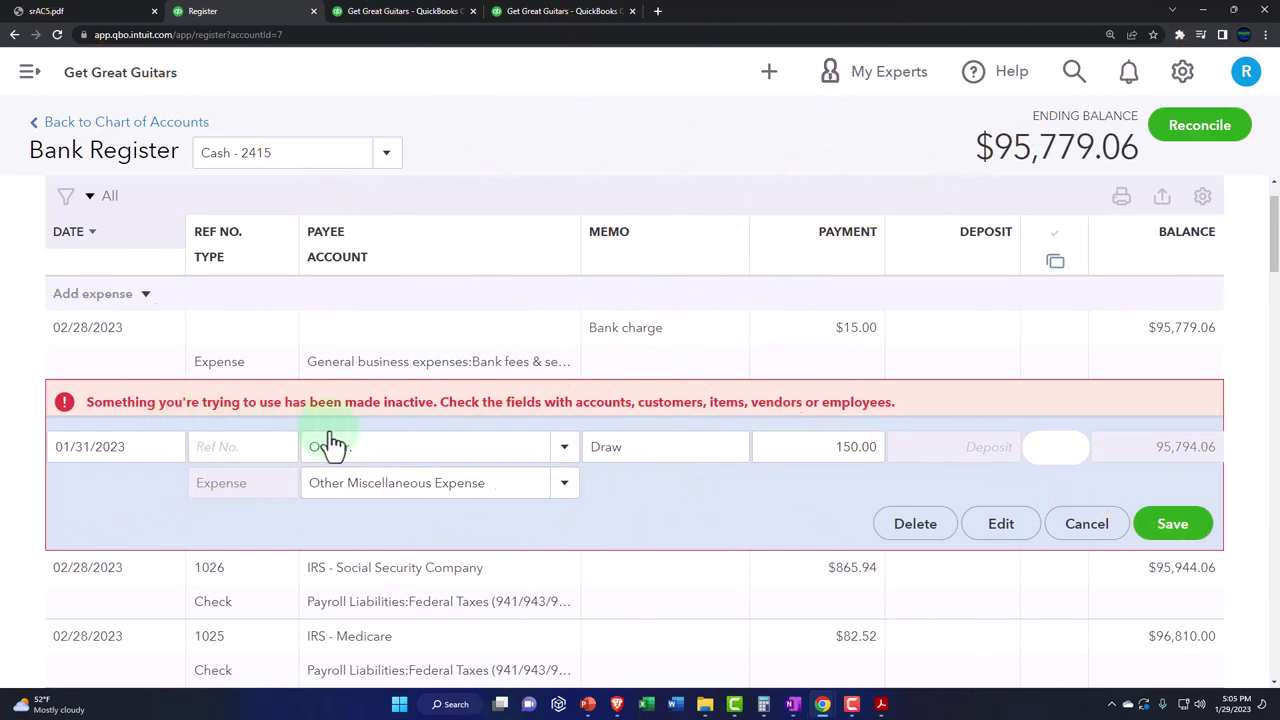
{"action": "left_click", "coordinate": [449, 452]}
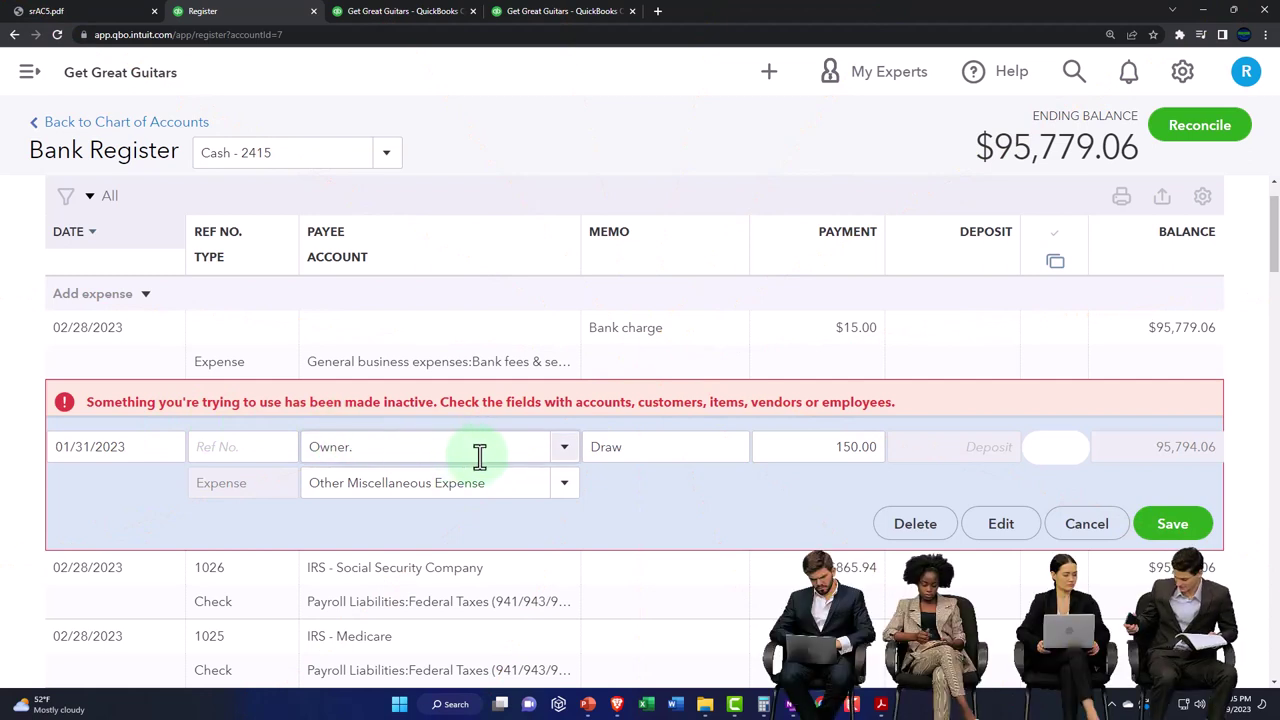
{"action": "key", "text": "Return"}
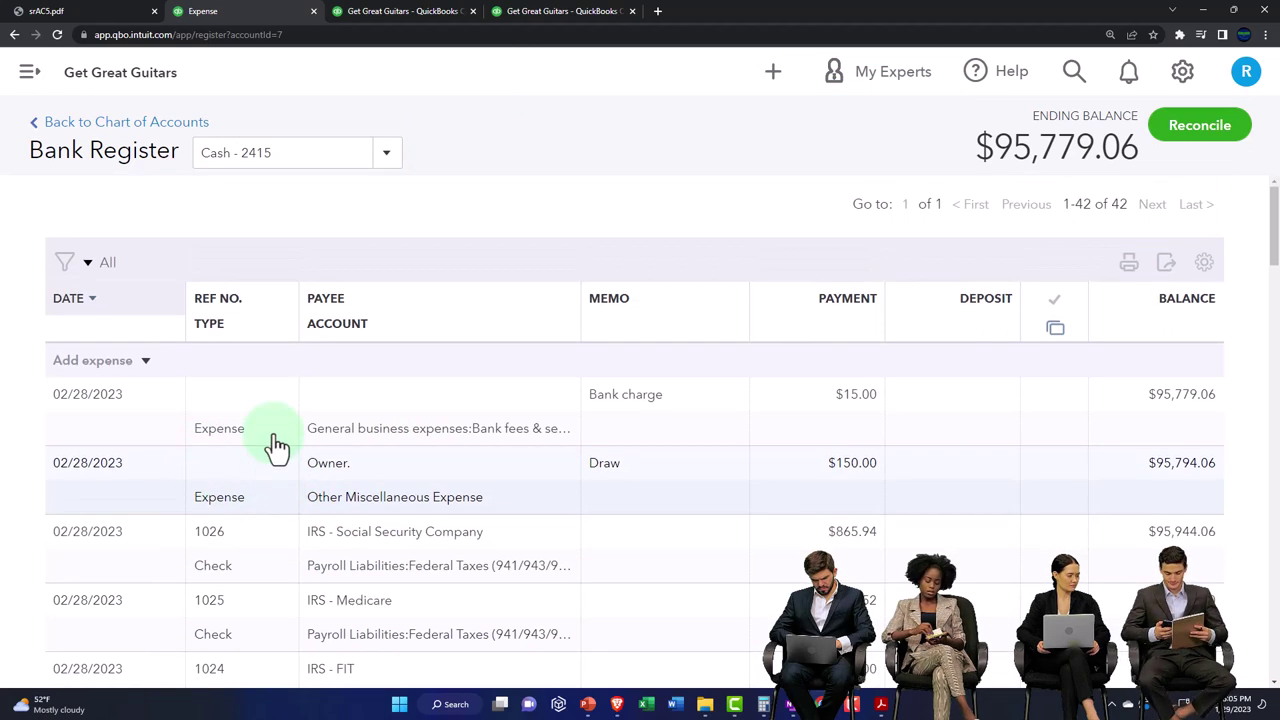
Step: Open the 15.00 bank charge expense in its full form, set the payment date to 01/31/2023, and save and close it
{"action": "left_click", "coordinate": [150, 432]}
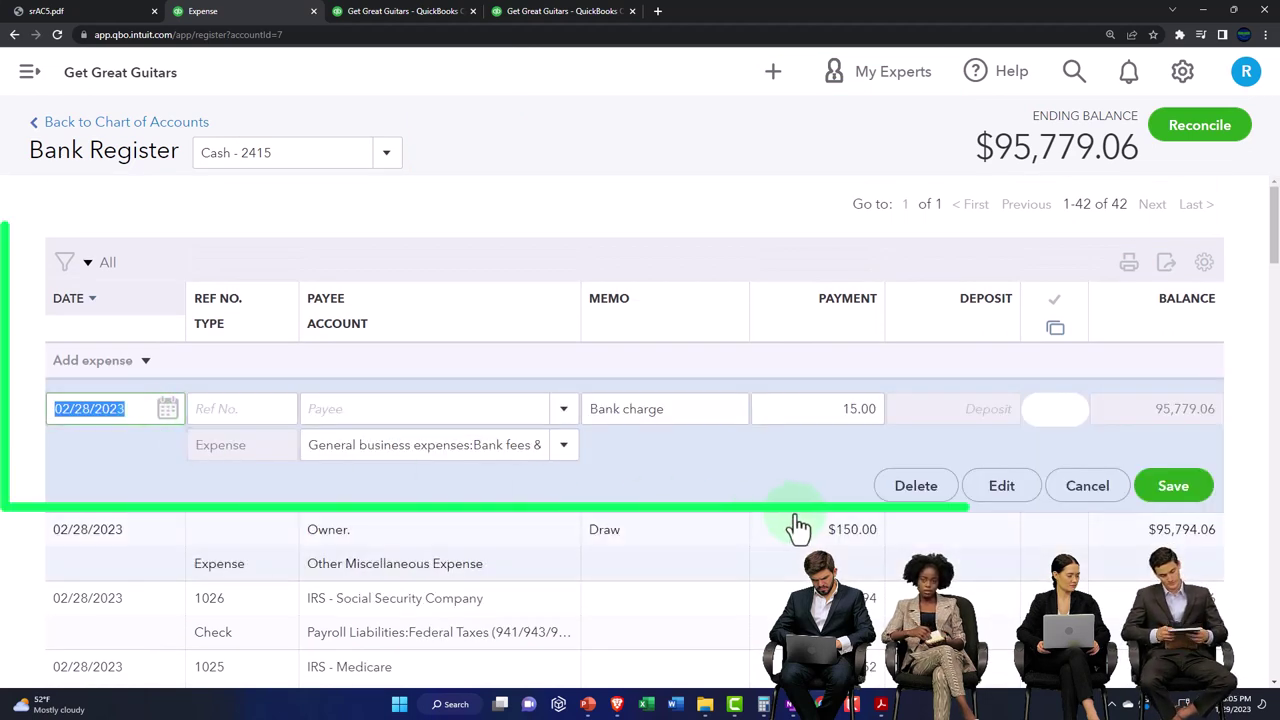
{"action": "left_click", "coordinate": [1002, 488]}
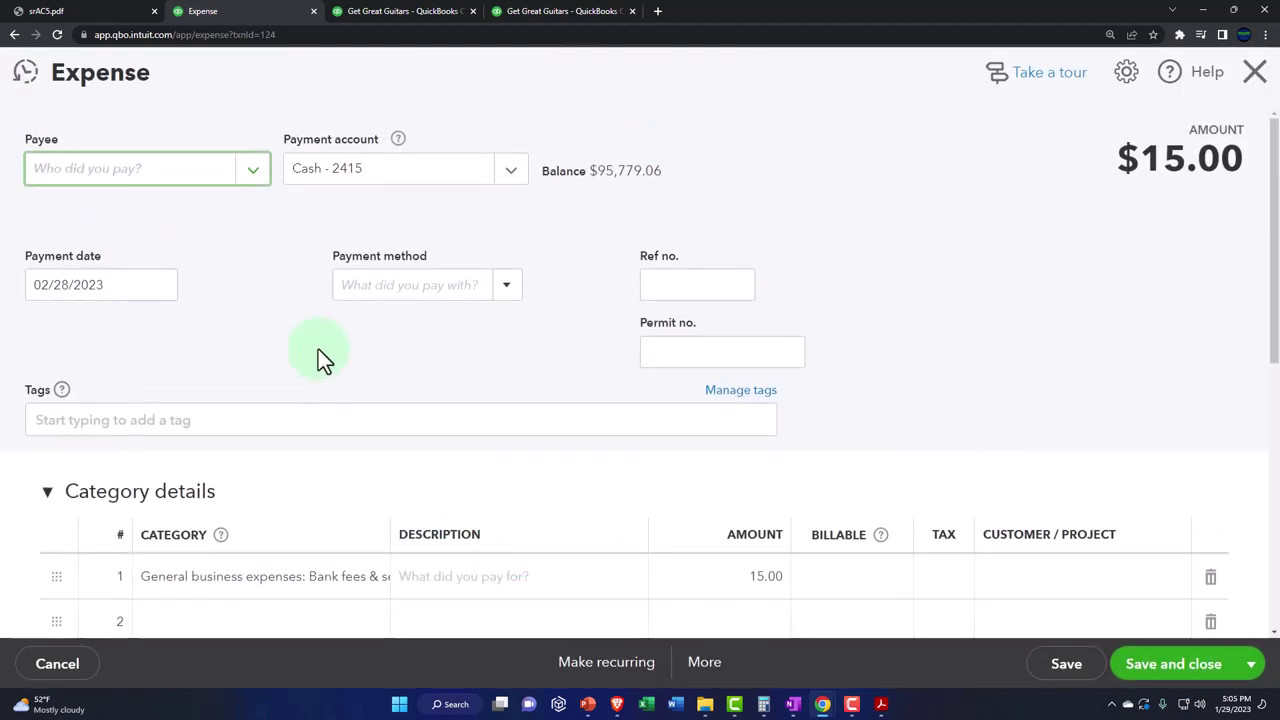
{"action": "left_click", "coordinate": [121, 285]}
{"action": "type", "text": "0"}
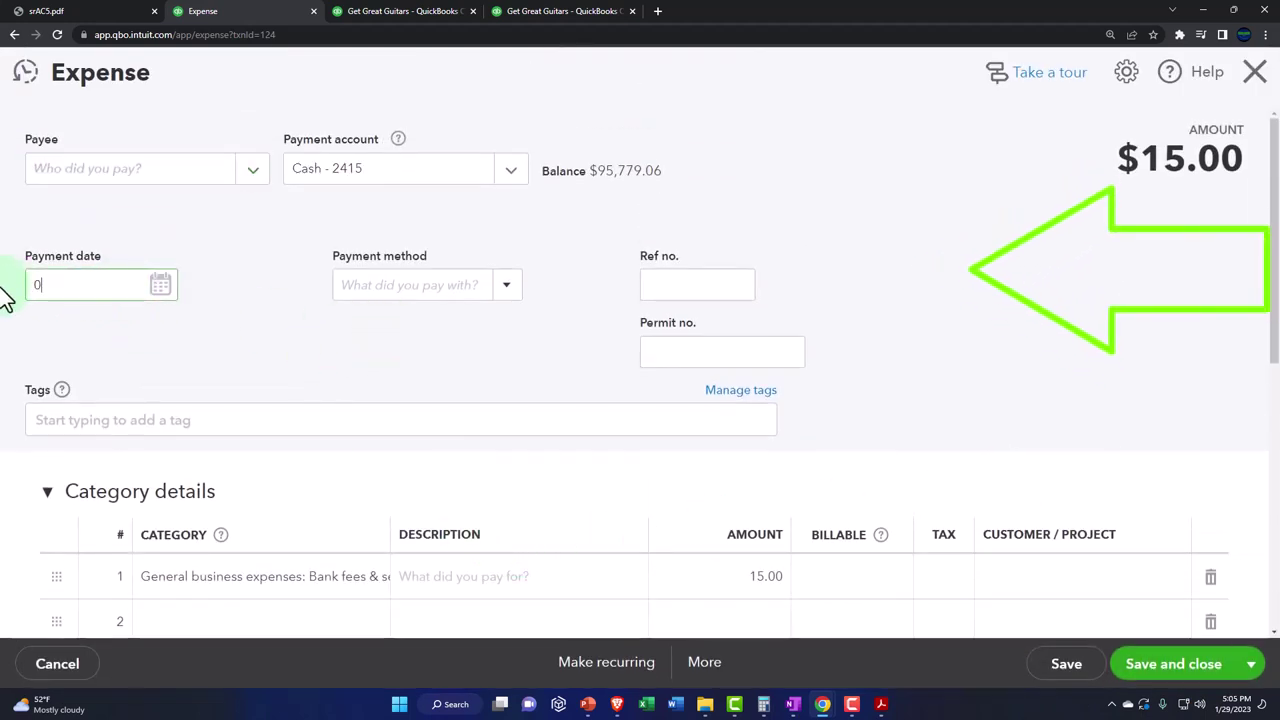
{"action": "type", "text": "1/31/2023"}
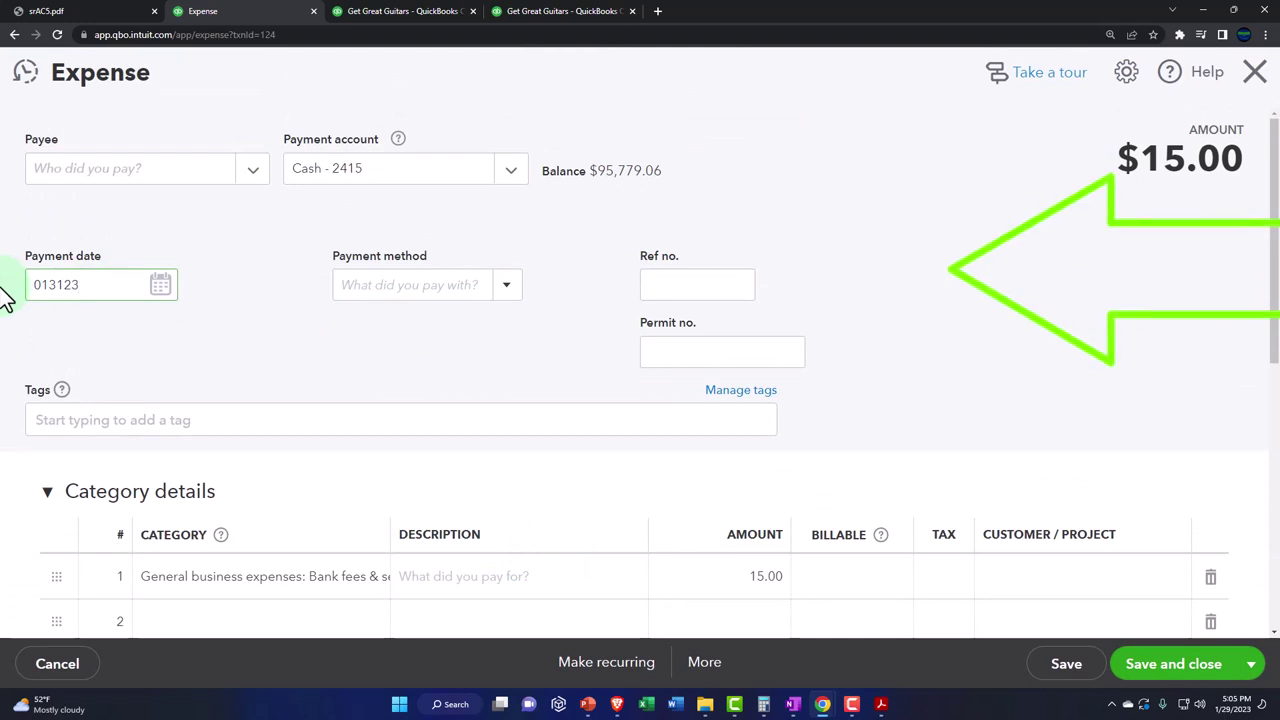
{"action": "key", "text": "Tab"}
{"action": "left_click", "coordinate": [1165, 664]}
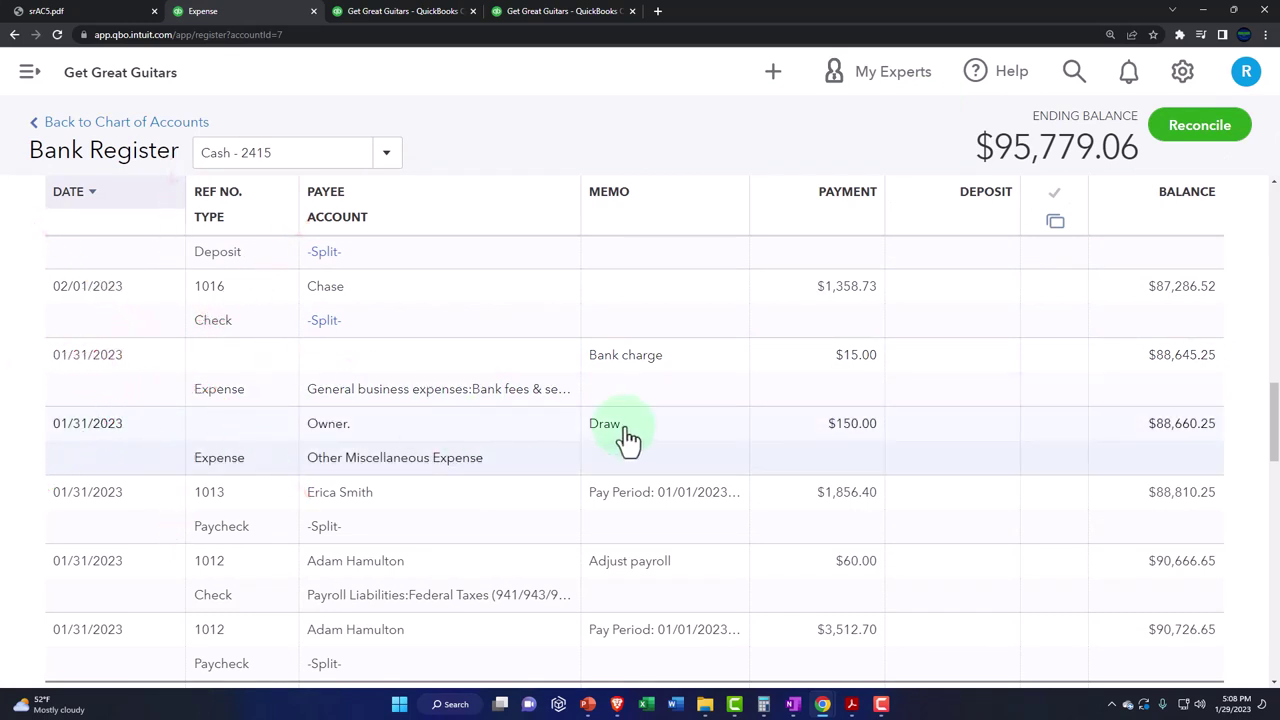
Step: Rerun the Balance Sheet and open the January 2023 transaction detail for Cash - 2415
{"action": "left_click", "coordinate": [413, 17]}
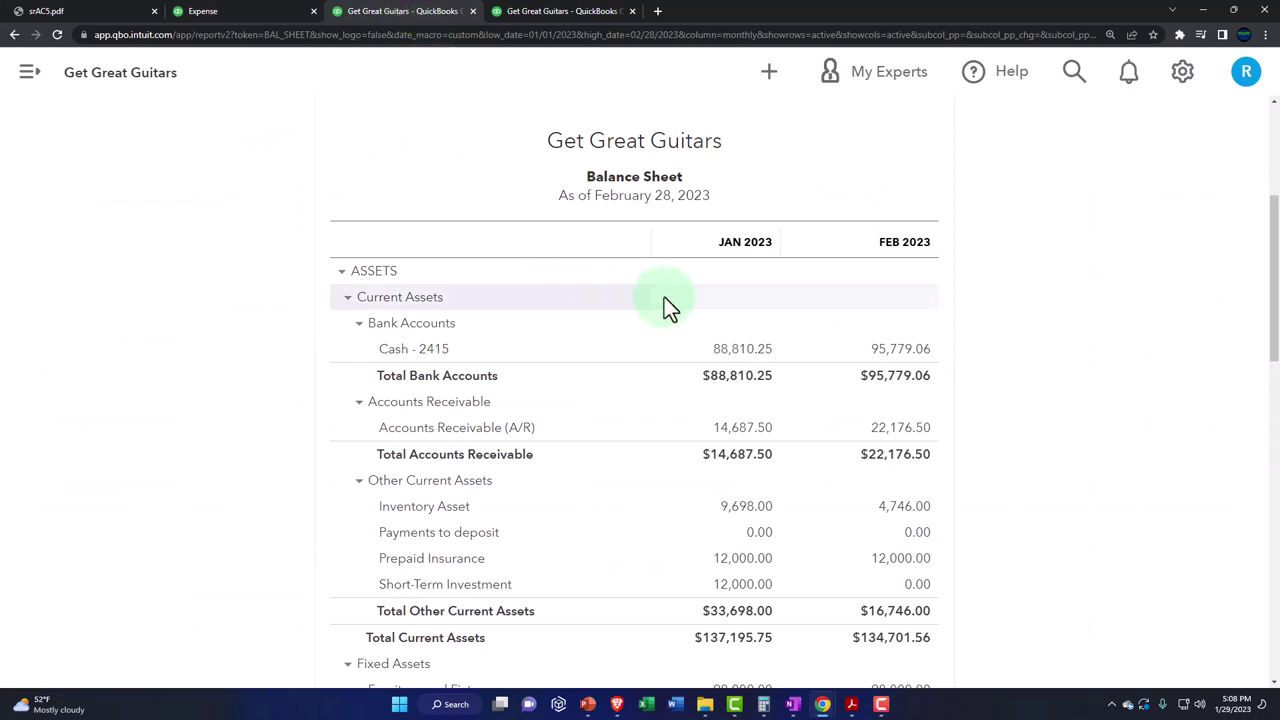
{"action": "scroll", "coordinate": [664, 300], "scroll_direction": "up", "scroll_amount": 3}
{"action": "scroll", "coordinate": [789, 420], "scroll_direction": "down", "scroll_amount": 3}
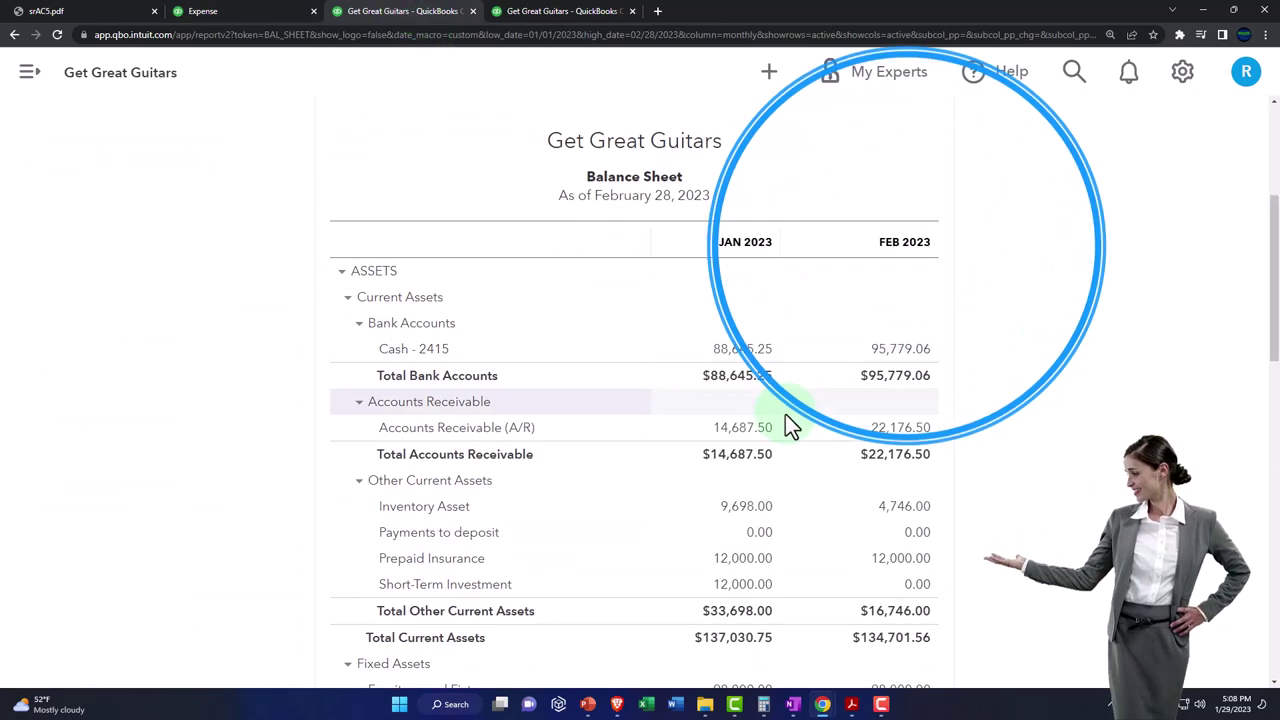
{"action": "left_click", "coordinate": [742, 360]}
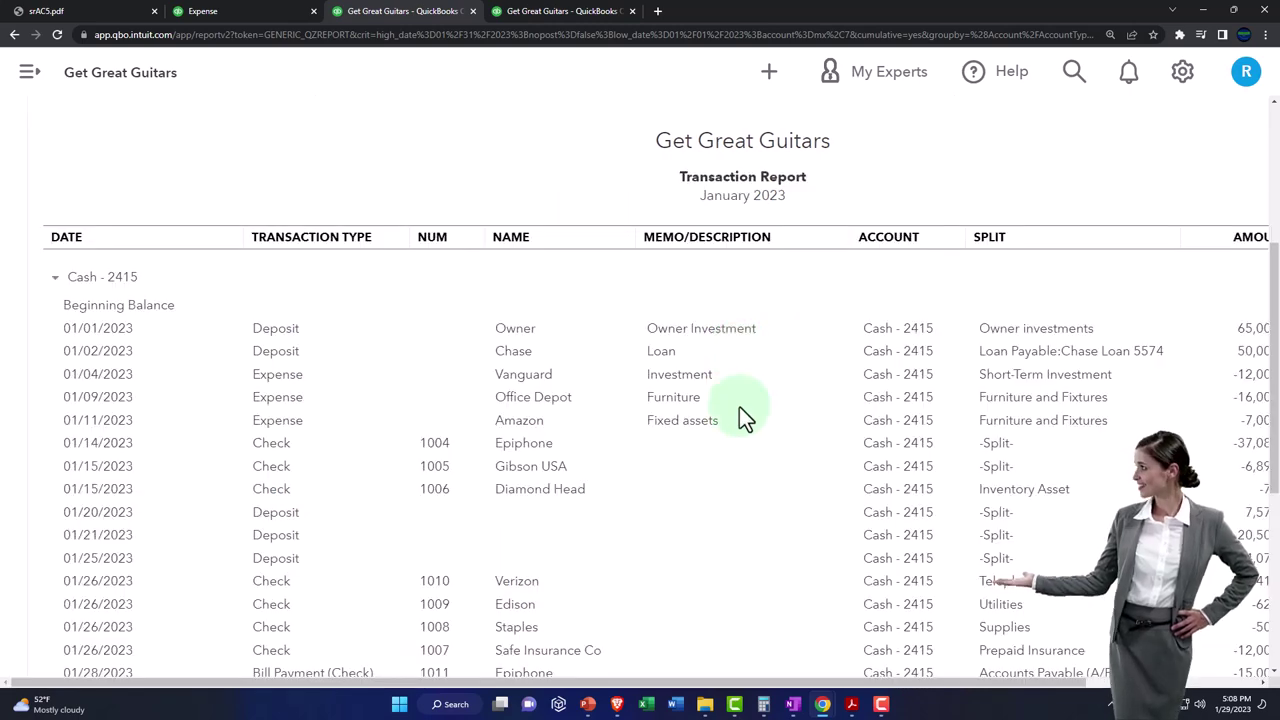
Step: Check the draw and bank charge entries in the January transaction report at 125% zoom, and return to the Balance Sheet summary
{"action": "scroll", "coordinate": [505, 548], "scroll_direction": "down", "scroll_amount": 5}
{"action": "key", "text": "ctrl+minus"}
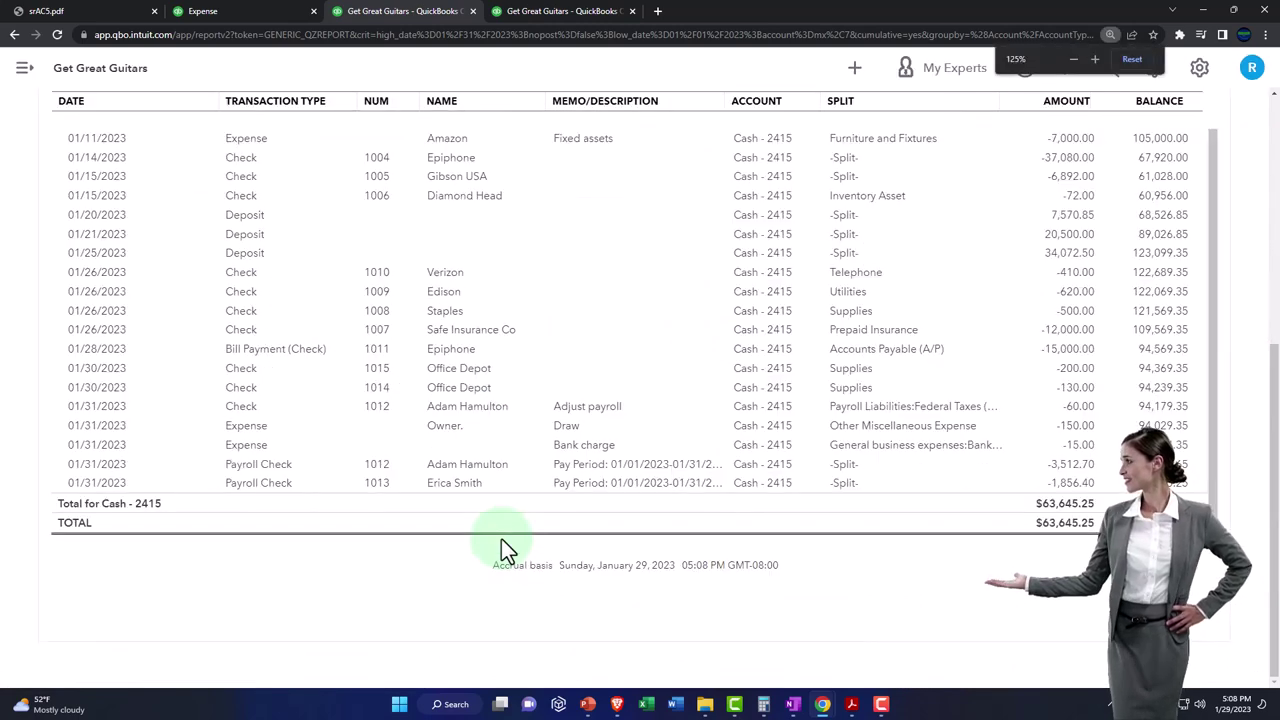
{"action": "scroll", "coordinate": [400, 545], "scroll_direction": "down", "scroll_amount": 5}
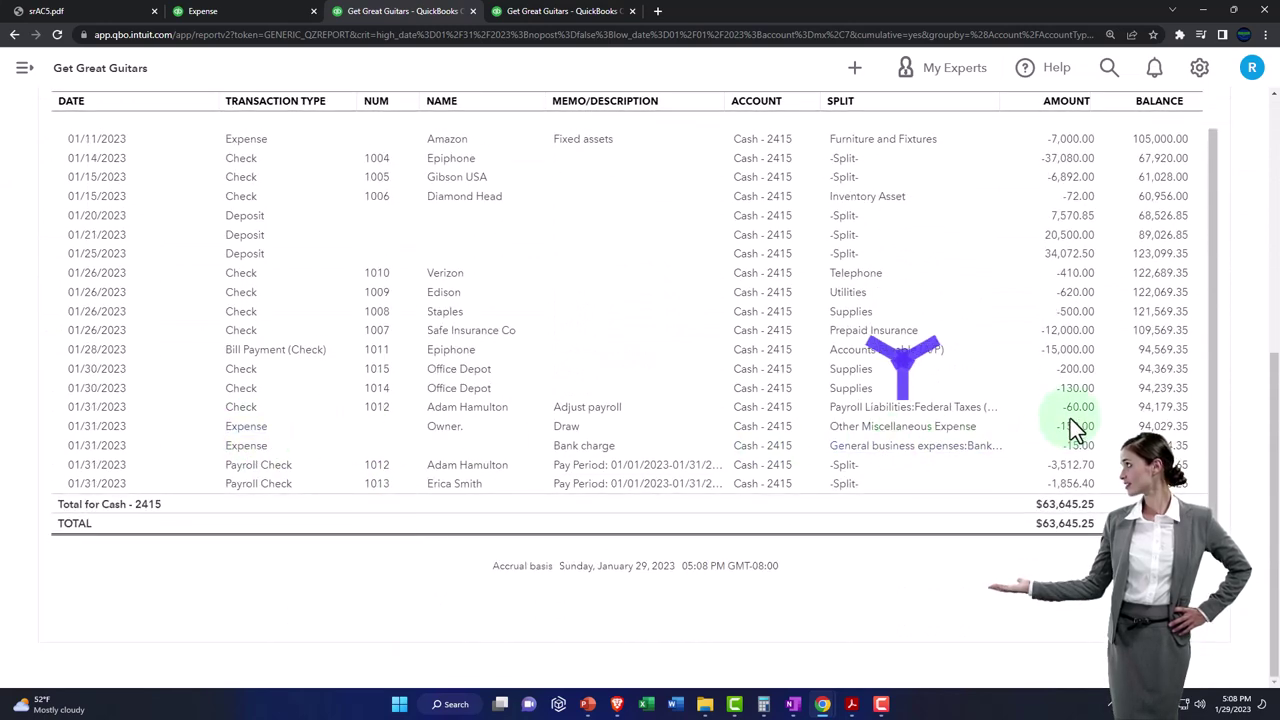
{"action": "scroll", "coordinate": [117, 326], "scroll_direction": "up", "scroll_amount": 5}
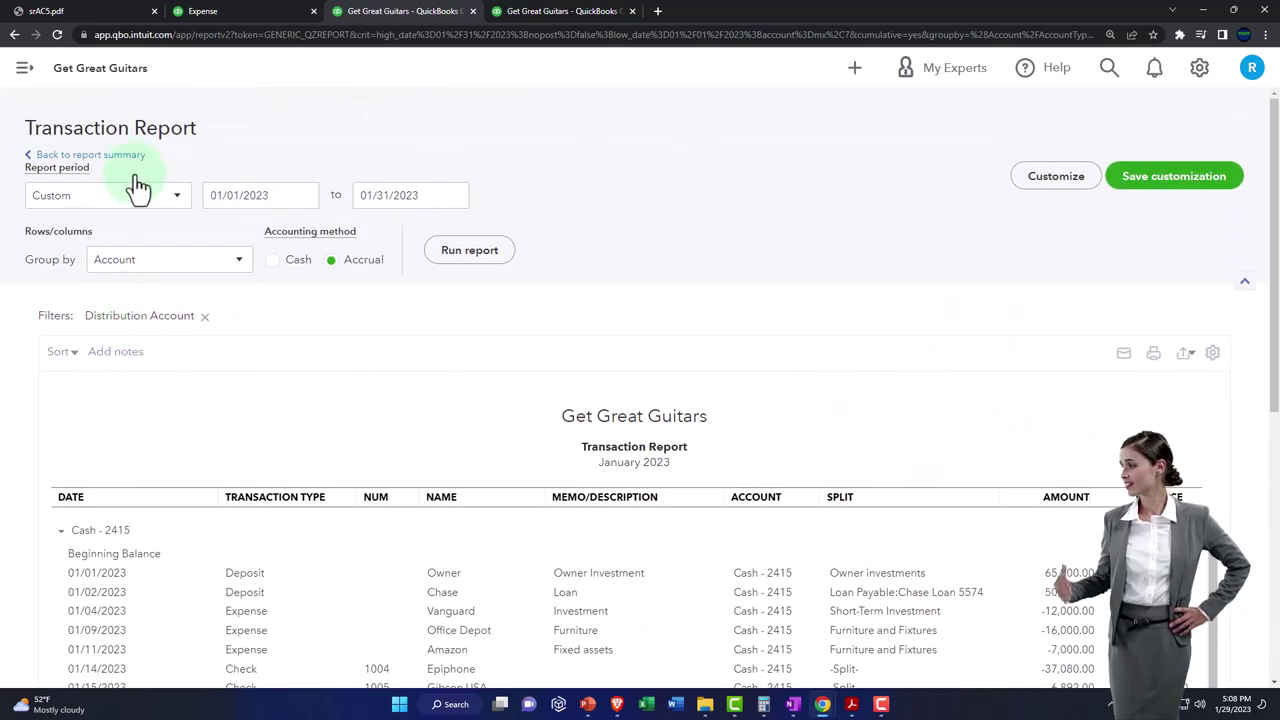
{"action": "scroll", "coordinate": [470, 60], "scroll_direction": "down", "scroll_amount": 2}
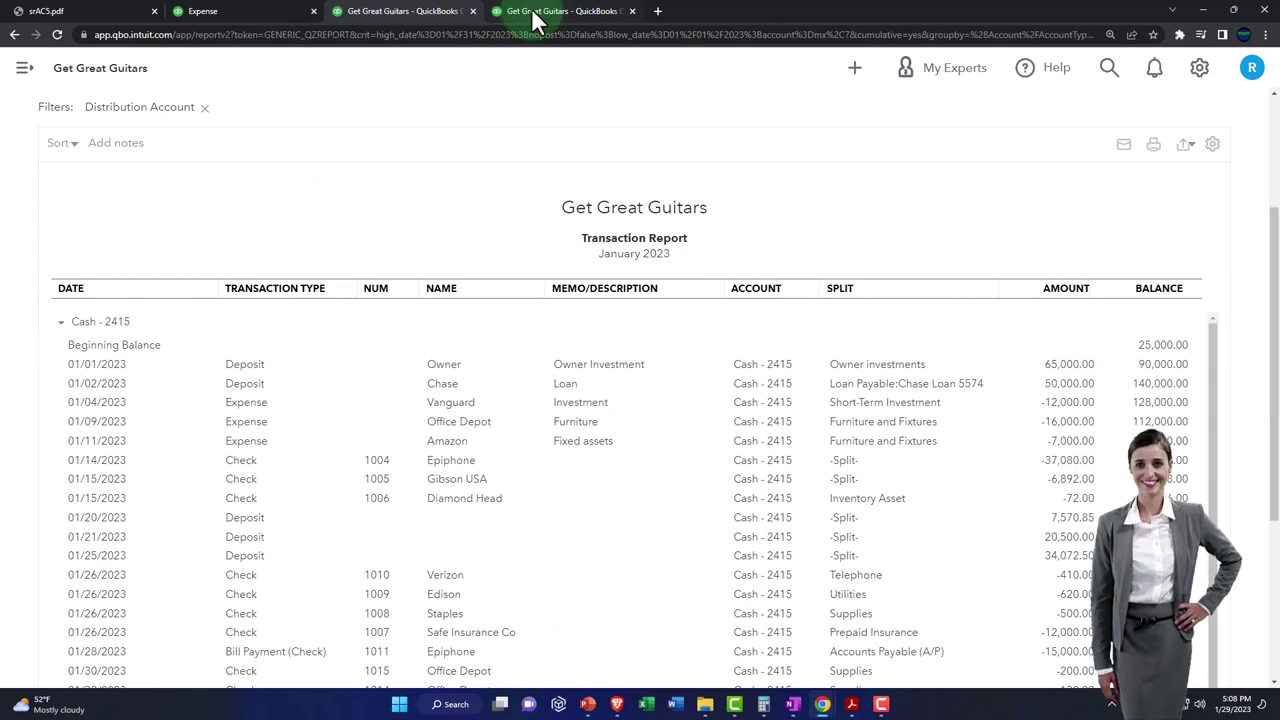
{"action": "left_click", "coordinate": [535, 14]}
{"action": "left_click", "coordinate": [400, 12]}
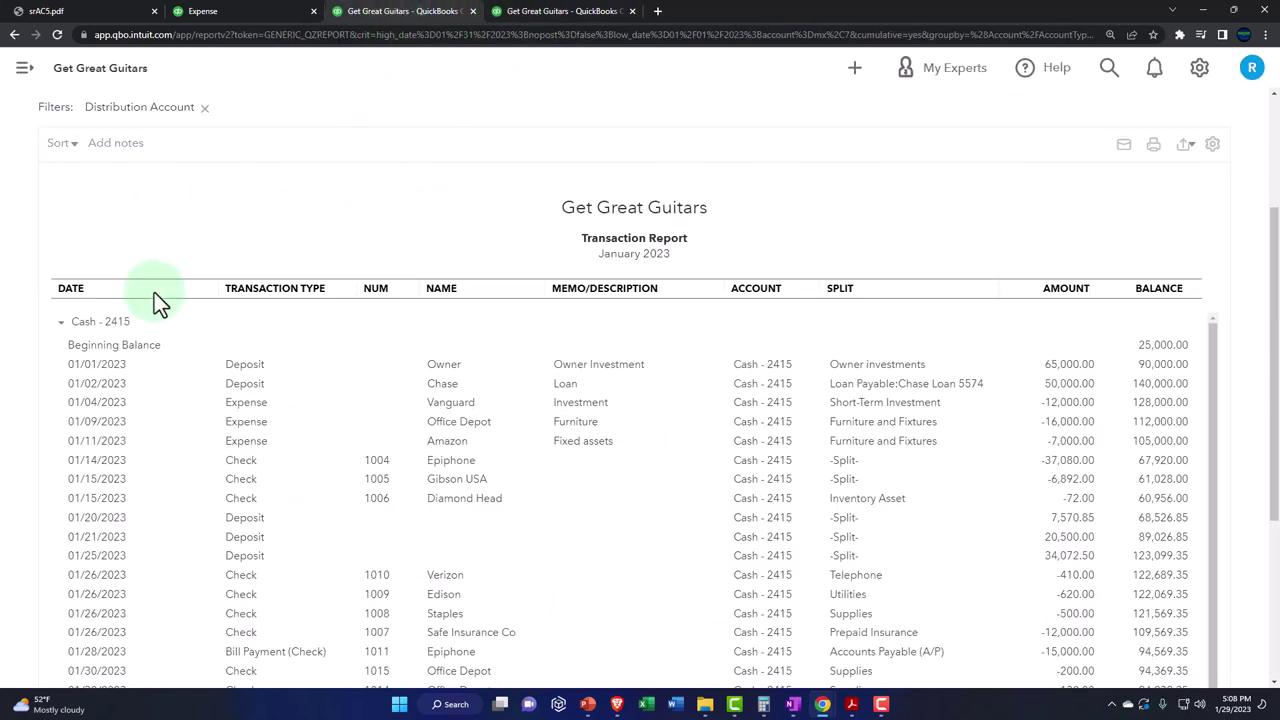
{"action": "scroll", "coordinate": [140, 285], "scroll_direction": "up", "scroll_amount": 2}
{"action": "left_click", "coordinate": [114, 158]}
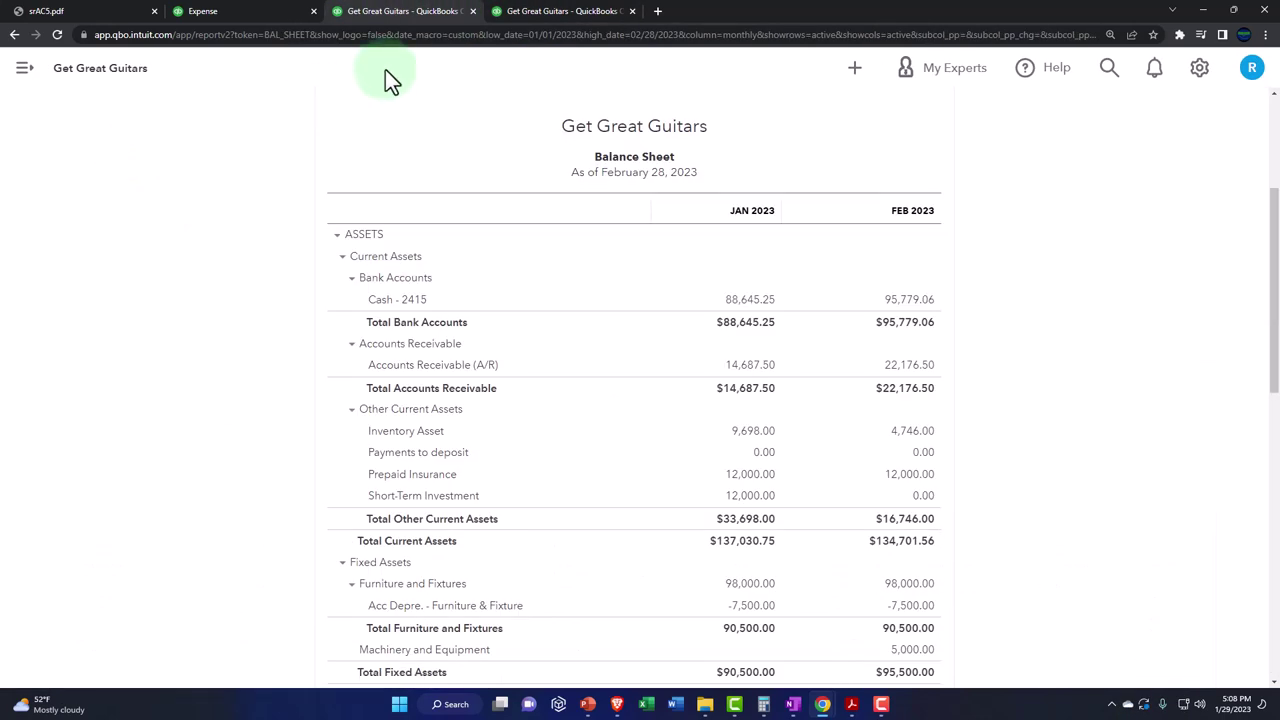
Step: Rerun the Profit and Loss report and examine January's Other Miscellaneous Expense and Bank fees & service charges
{"action": "left_click", "coordinate": [551, 11]}
{"action": "scroll", "coordinate": [549, 280], "scroll_direction": "up", "scroll_amount": 6}
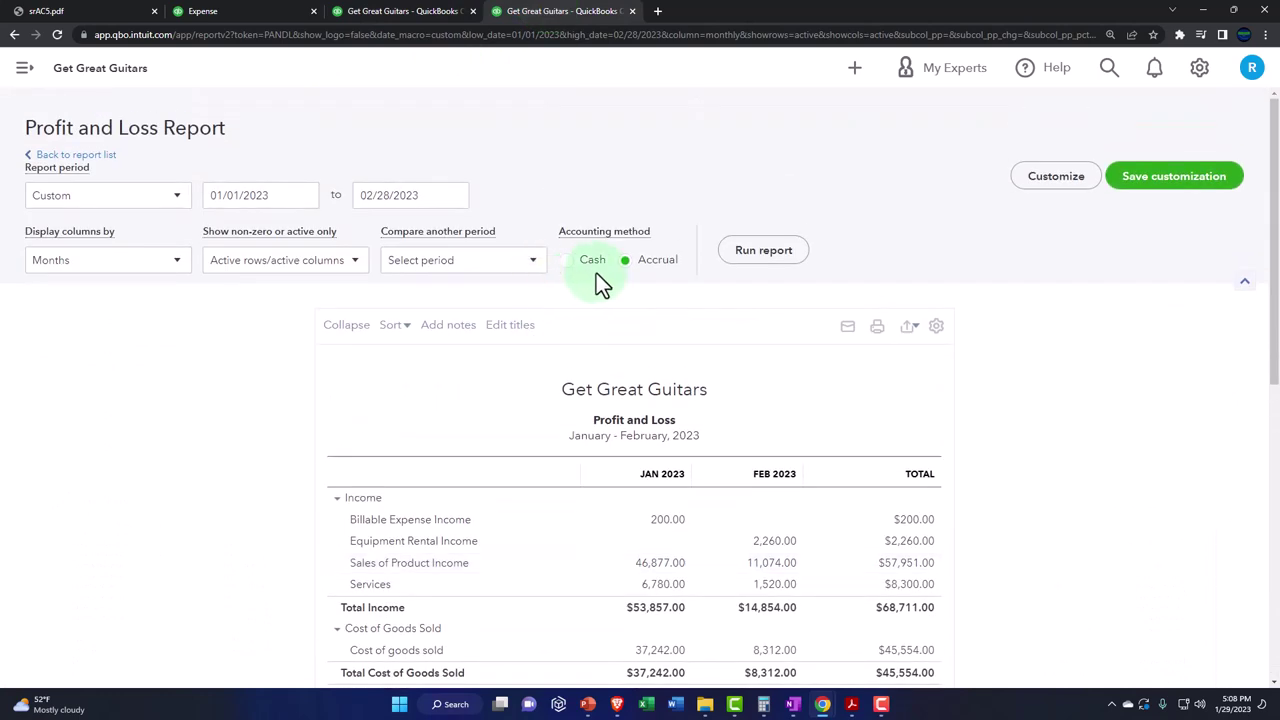
{"action": "left_click", "coordinate": [760, 252]}
{"action": "scroll", "coordinate": [631, 353], "scroll_direction": "down", "scroll_amount": 7}
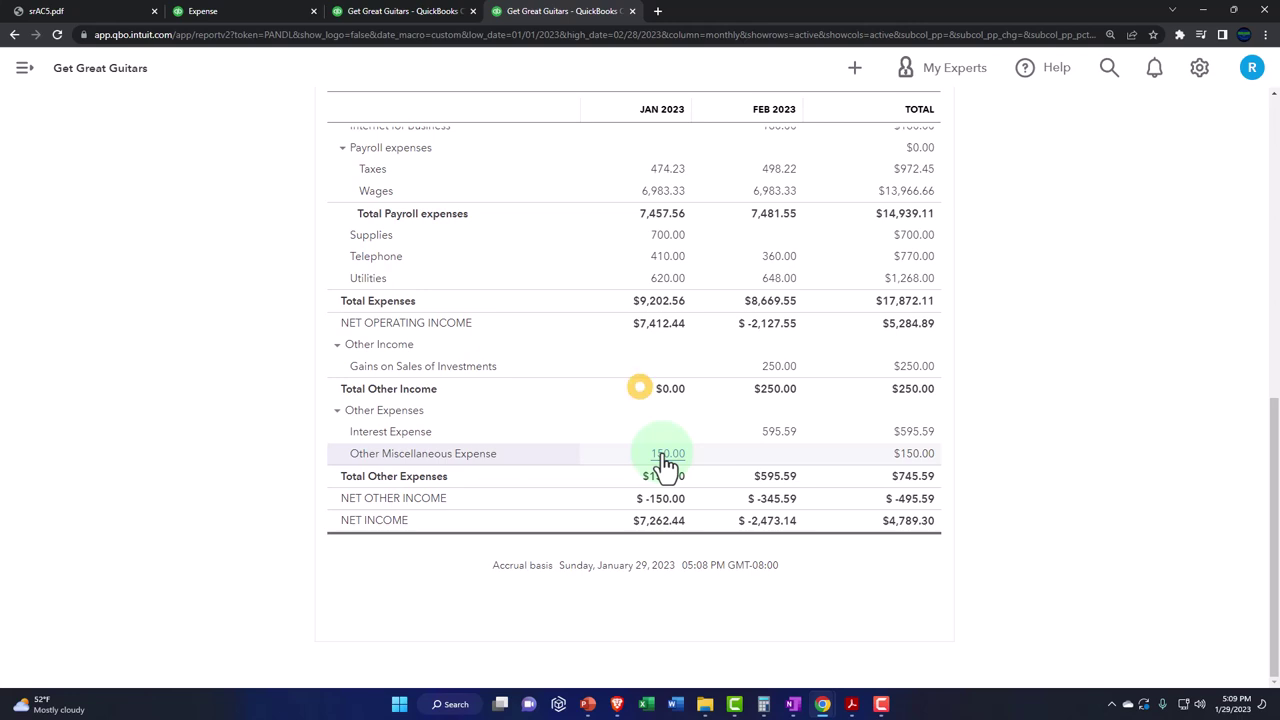
{"action": "scroll", "coordinate": [665, 463], "scroll_direction": "up", "scroll_amount": 1}
{"action": "scroll", "coordinate": [666, 465], "scroll_direction": "up", "scroll_amount": 2}
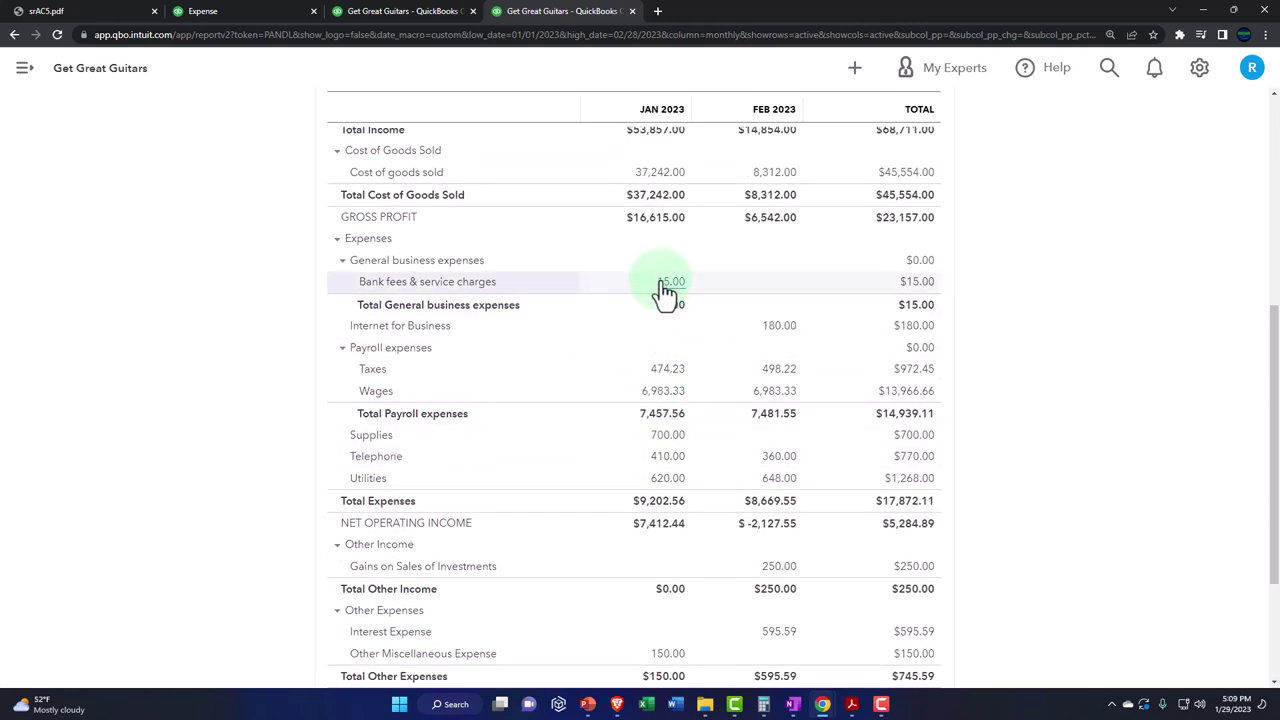
{"action": "scroll", "coordinate": [663, 287], "scroll_direction": "up", "scroll_amount": 7}
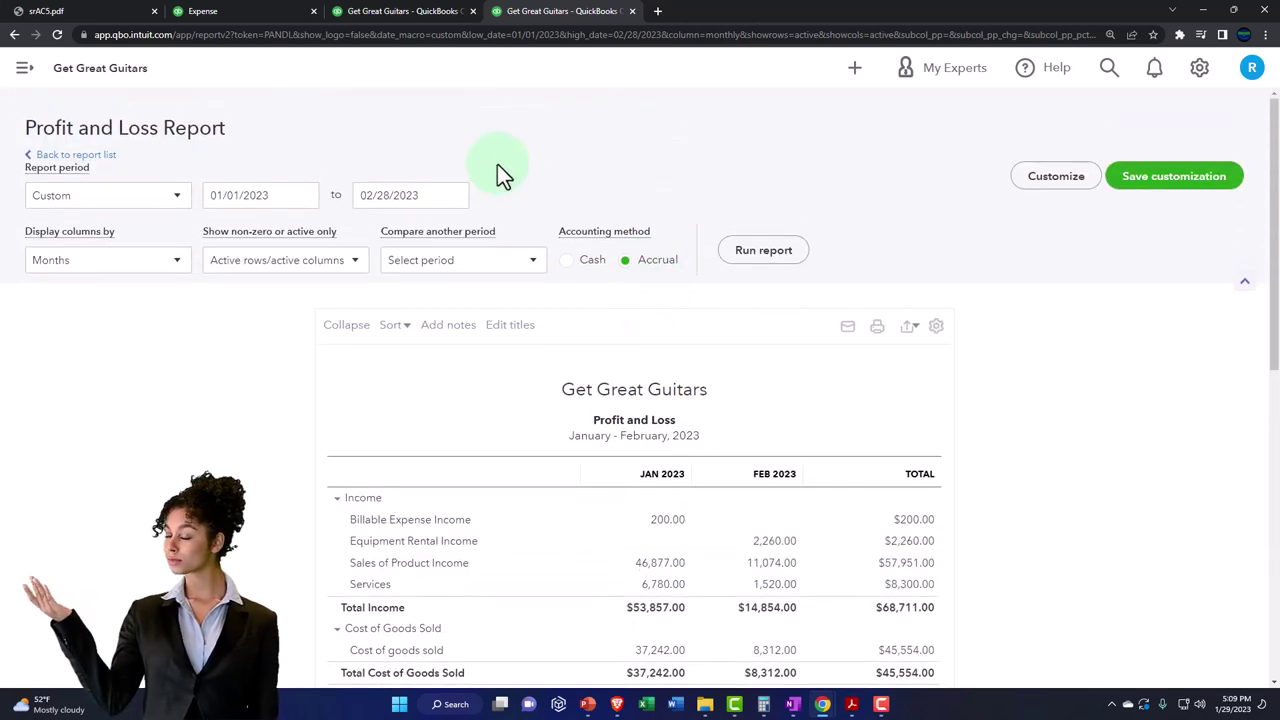
Step: Return to the Cash - 2415 bank register, go to the accounting Reconcile page, and resume reconciling Cash - 2415
{"action": "left_click", "coordinate": [248, 18]}
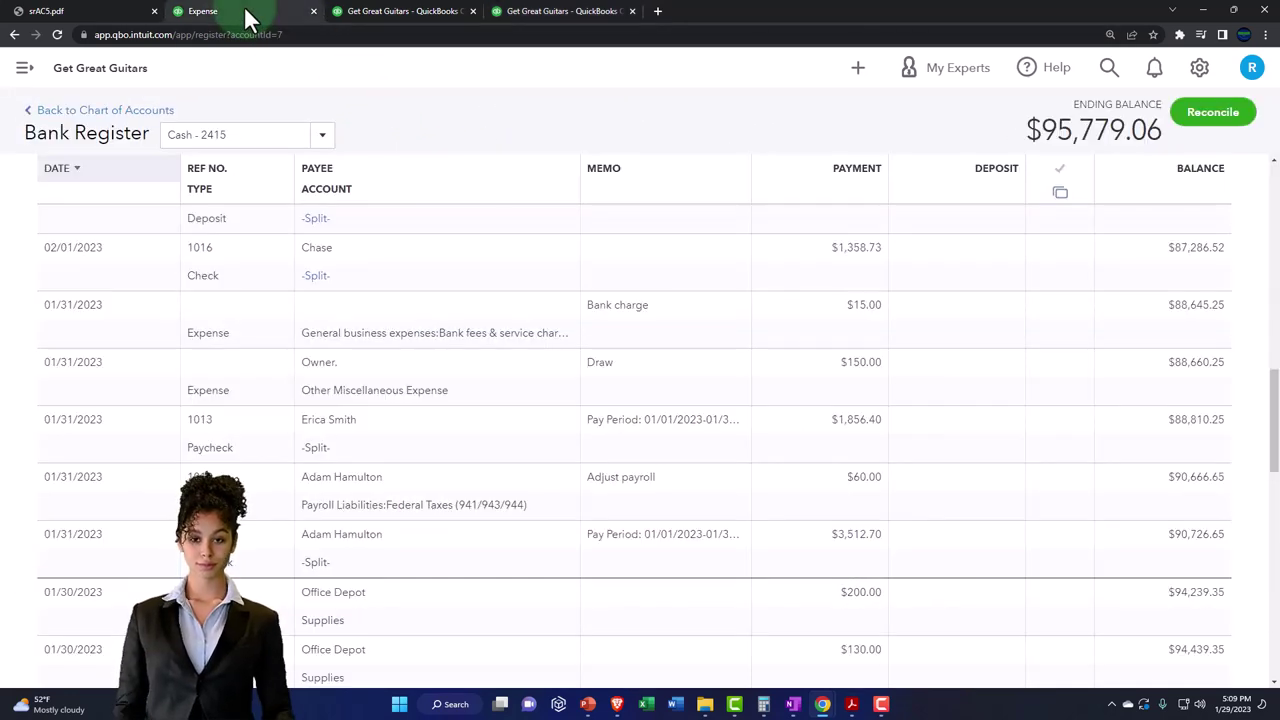
{"action": "left_click", "coordinate": [24, 70]}
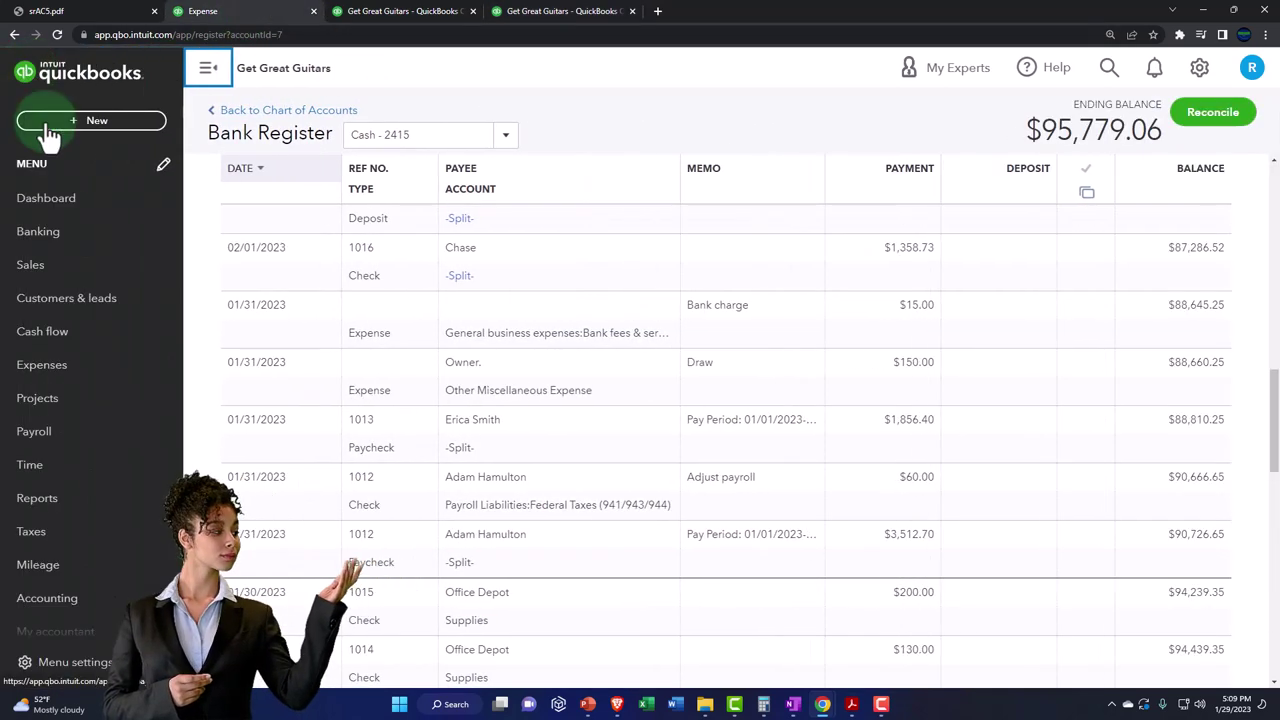
{"action": "scroll", "coordinate": [88, 360], "scroll_direction": "down", "scroll_amount": 5}
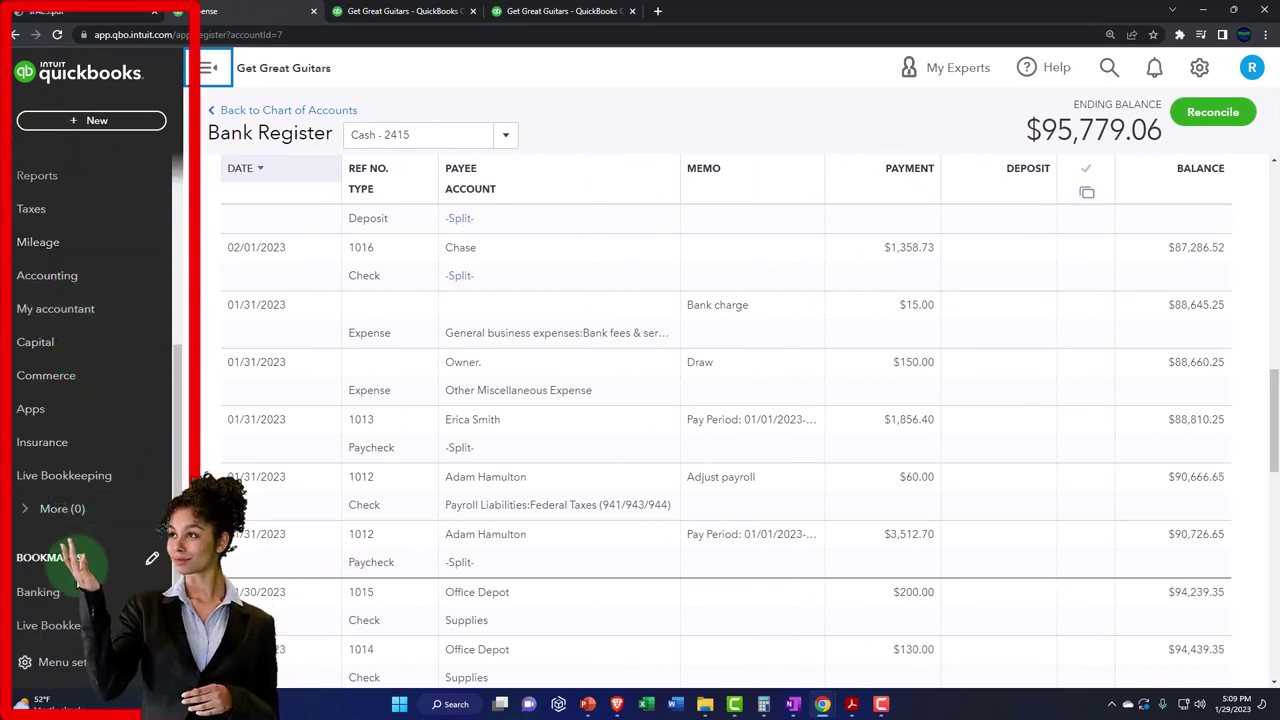
{"action": "scroll", "coordinate": [71, 548], "scroll_direction": "up", "scroll_amount": 5}
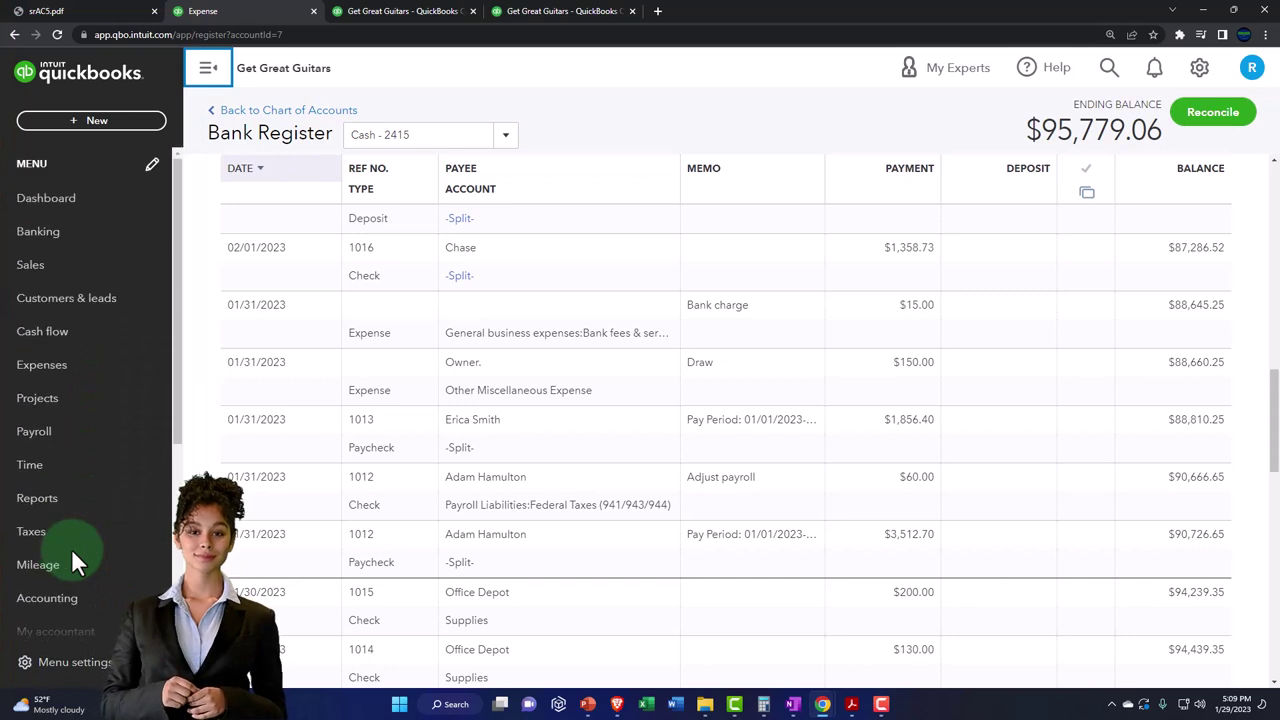
{"action": "scroll", "coordinate": [74, 556], "scroll_direction": "down", "scroll_amount": 1}
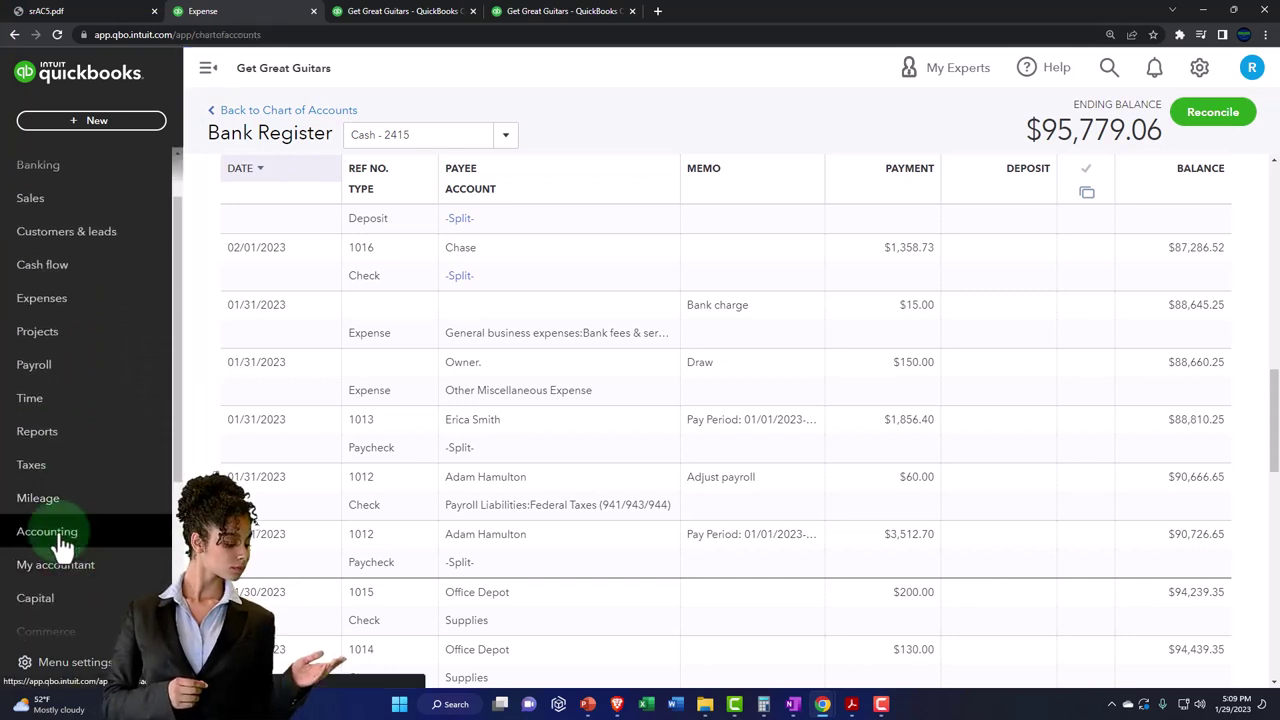
{"action": "left_click", "coordinate": [60, 533]}
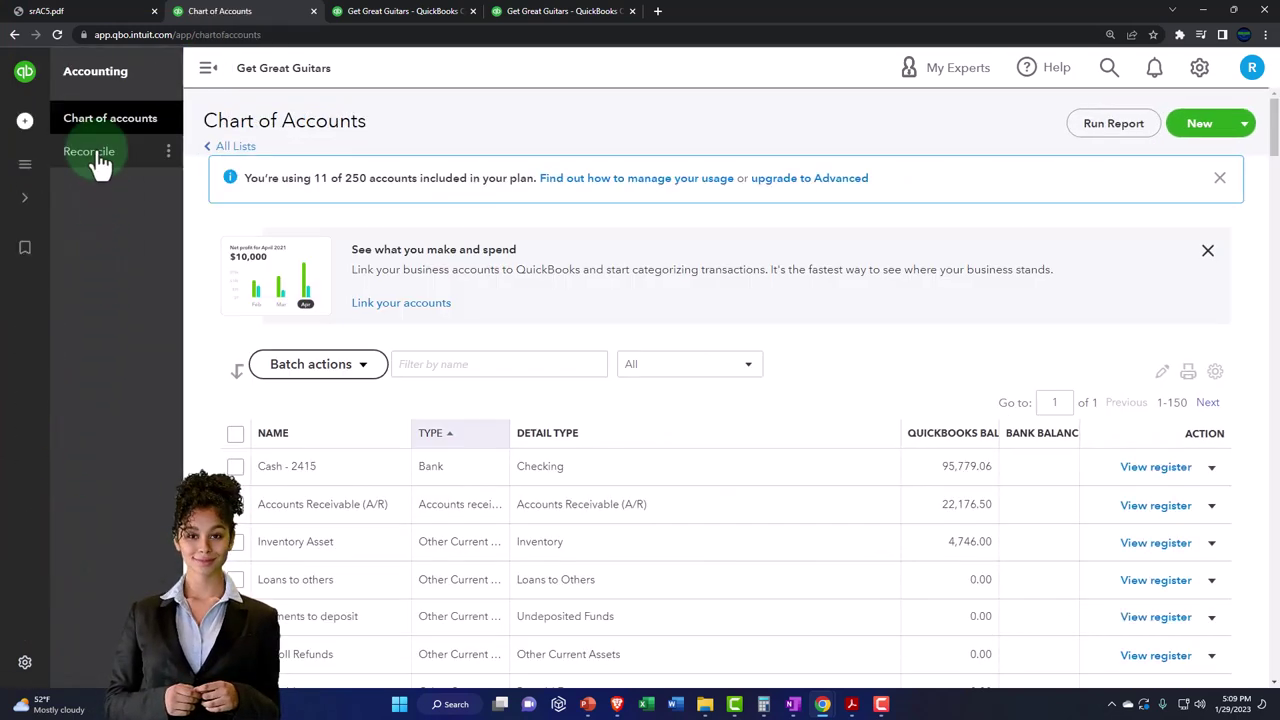
{"action": "left_click", "coordinate": [97, 160]}
{"action": "left_click", "coordinate": [208, 68]}
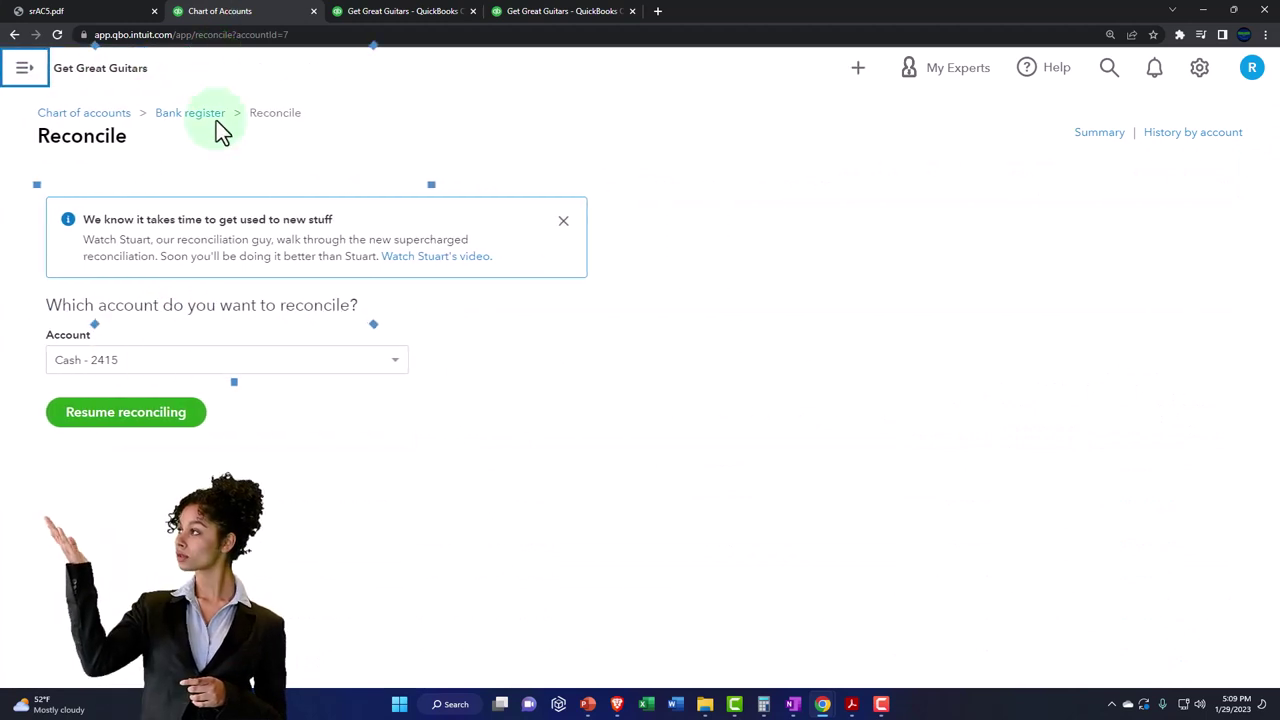
{"action": "left_click", "coordinate": [157, 430]}
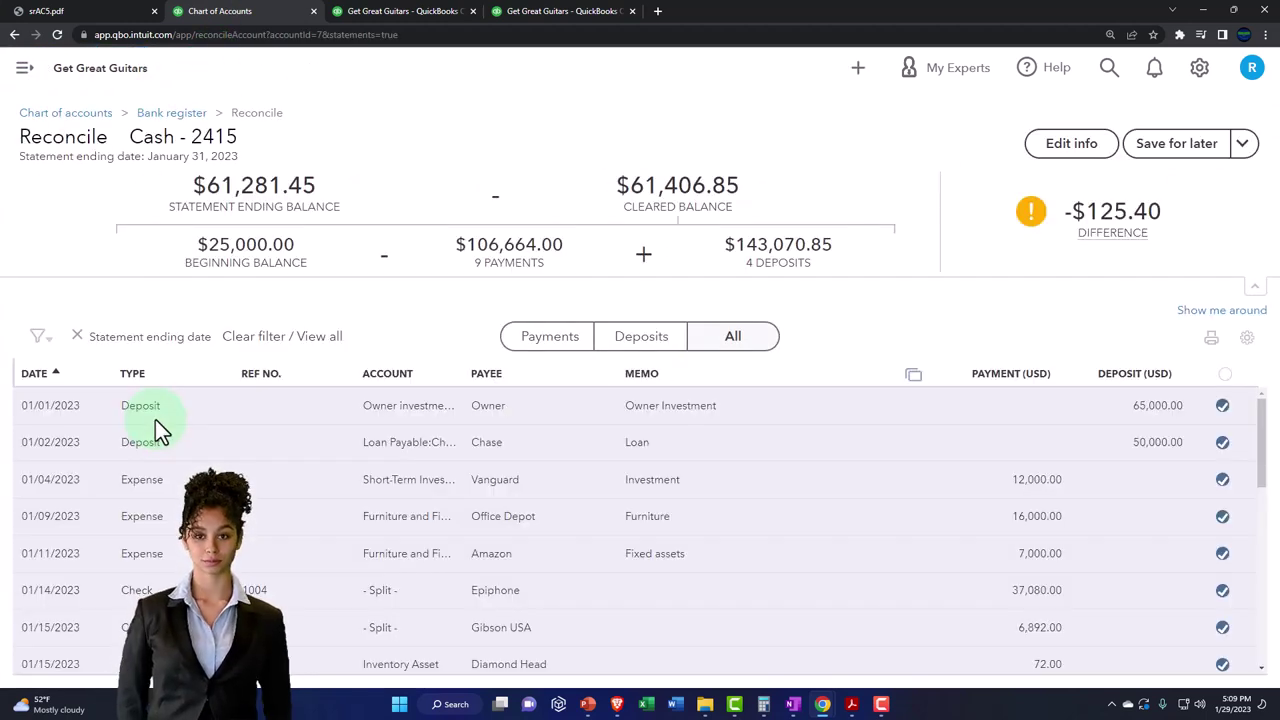
Step: Mark the 01/31/2023 bank charge of 15.00 and the draw of 150.00 as cleared in the reconciliation
{"action": "key", "text": "ctrl+minus"}
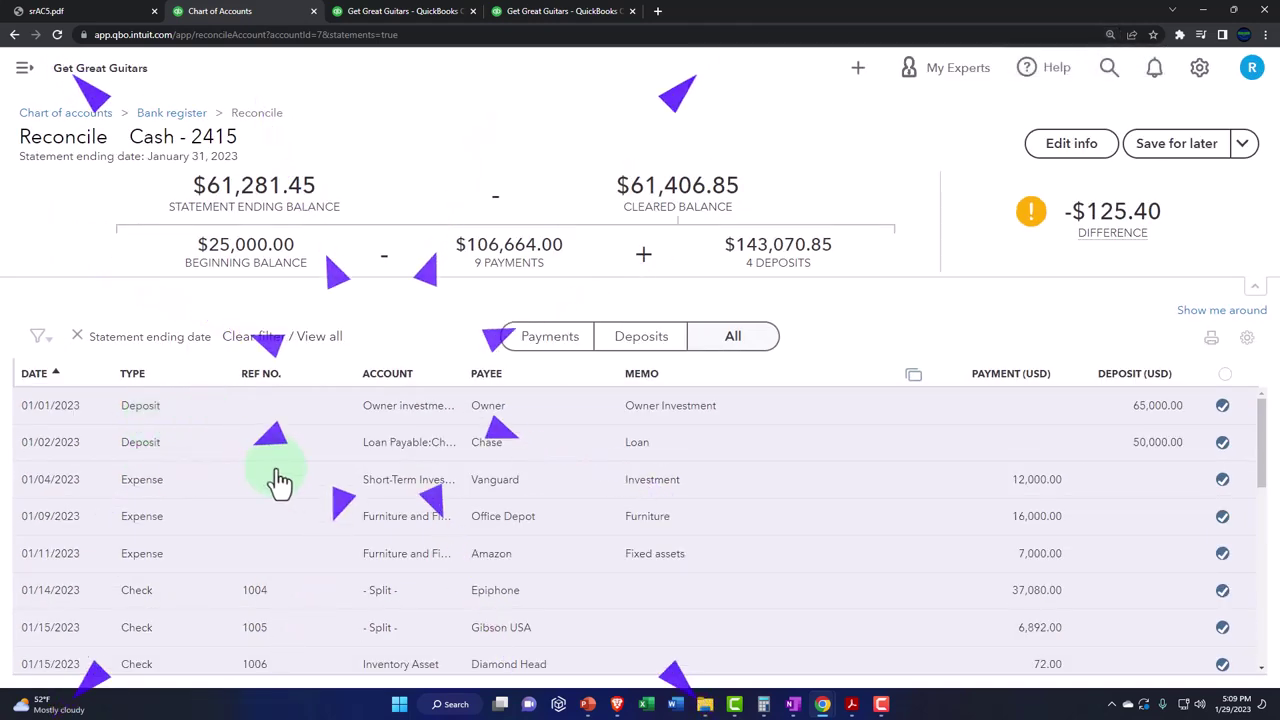
{"action": "scroll", "coordinate": [278, 480], "scroll_direction": "down", "scroll_amount": 2}
{"action": "scroll", "coordinate": [279, 481], "scroll_direction": "down", "scroll_amount": 1}
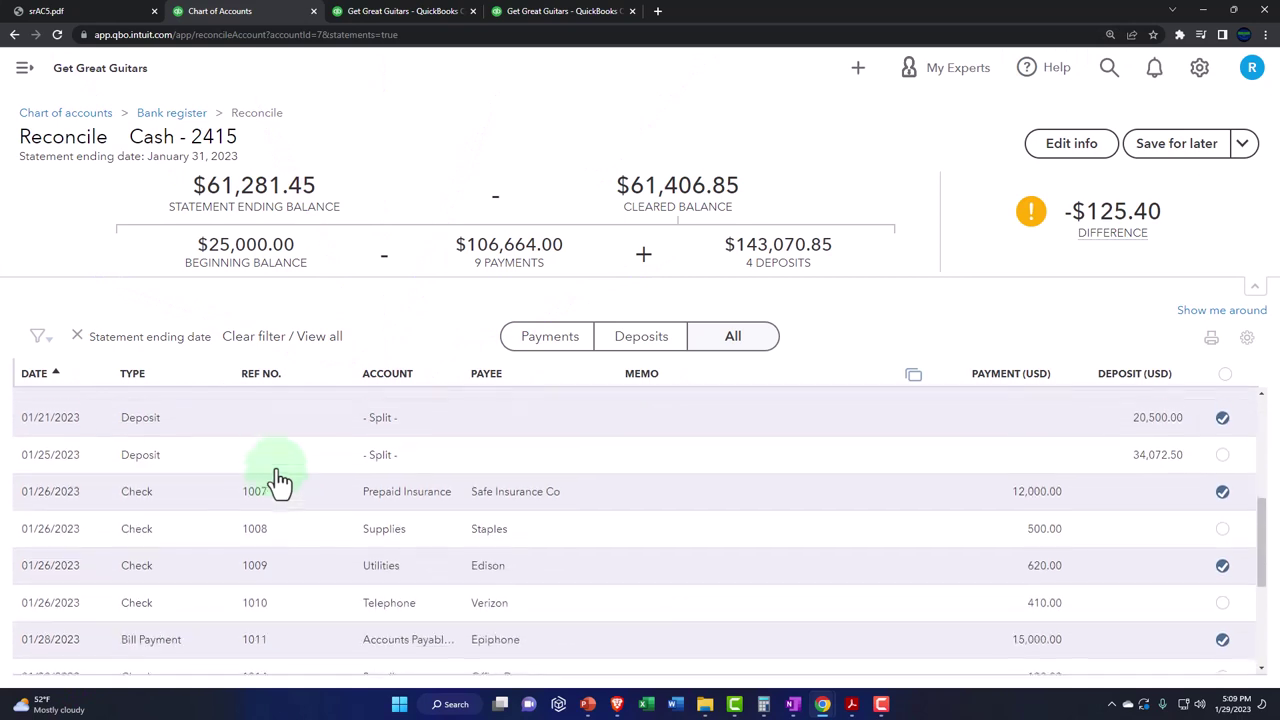
{"action": "scroll", "coordinate": [279, 481], "scroll_direction": "down", "scroll_amount": 3}
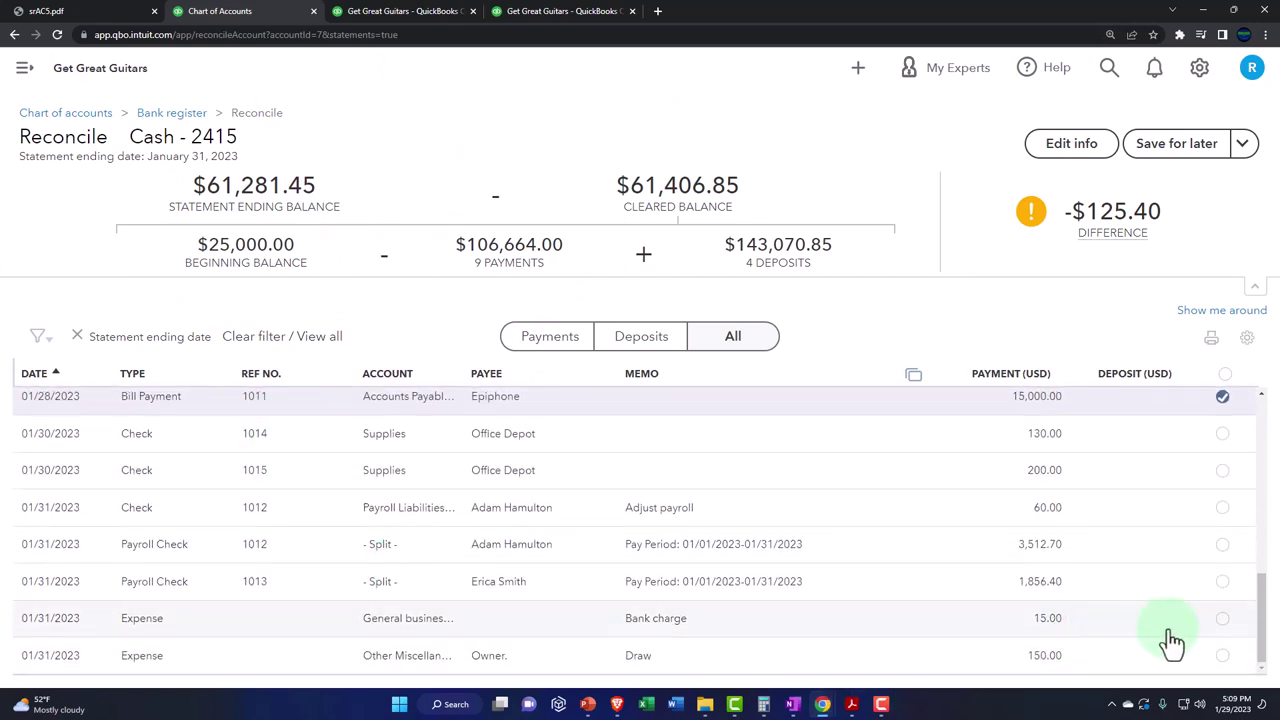
{"action": "left_click", "coordinate": [1223, 620]}
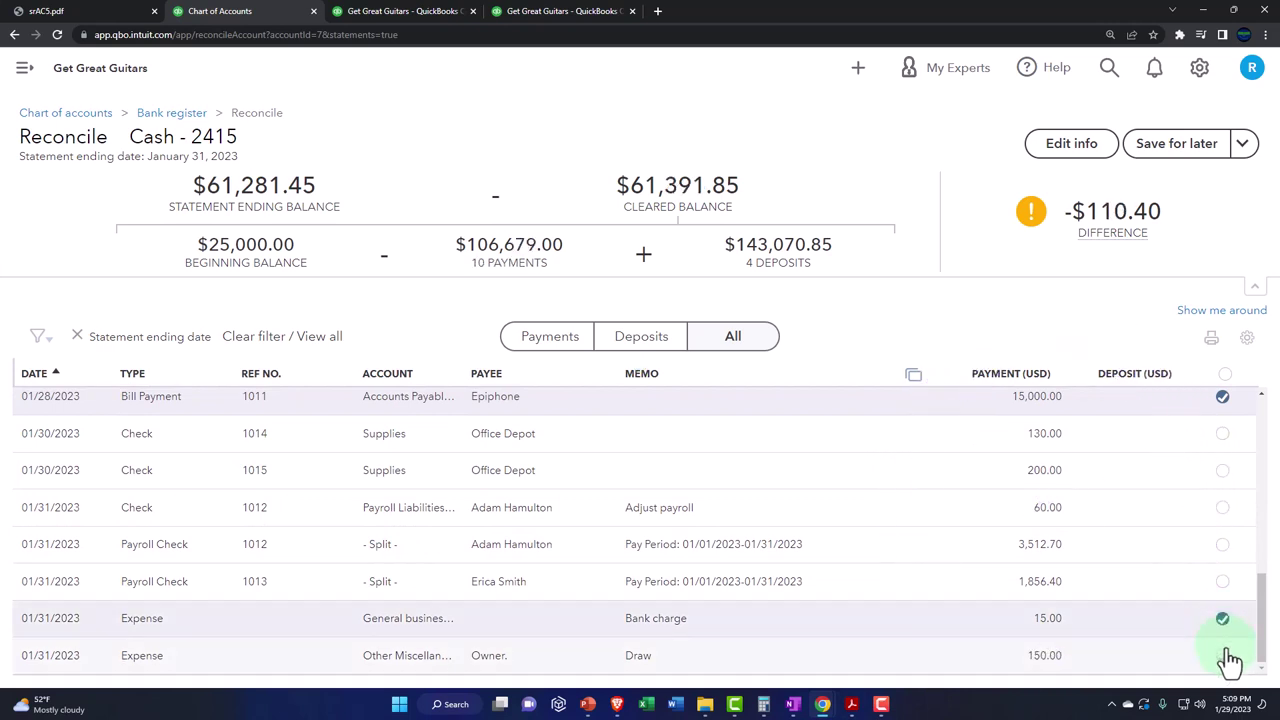
{"action": "left_click", "coordinate": [1223, 657]}
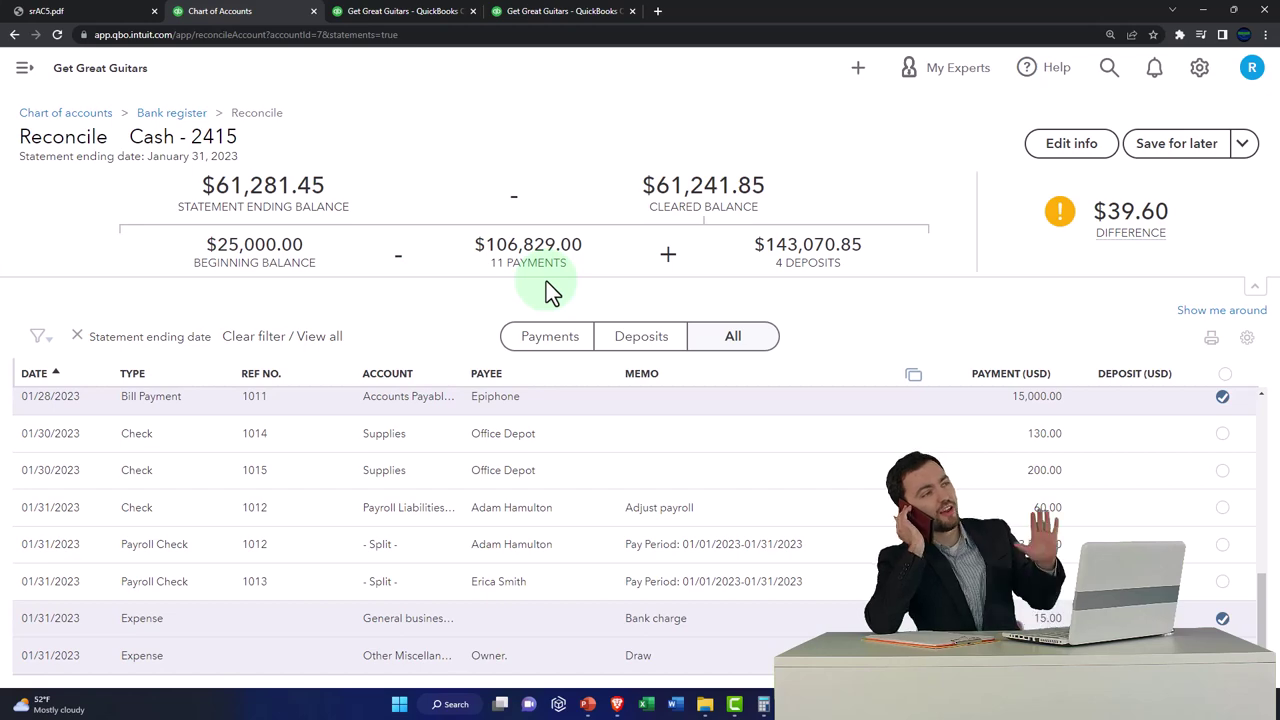
Step: Enter the cleared payments total of 106,829 in a compact calculator and compare it with the withdrawals on the January bank statement
{"action": "left_click", "coordinate": [763, 704]}
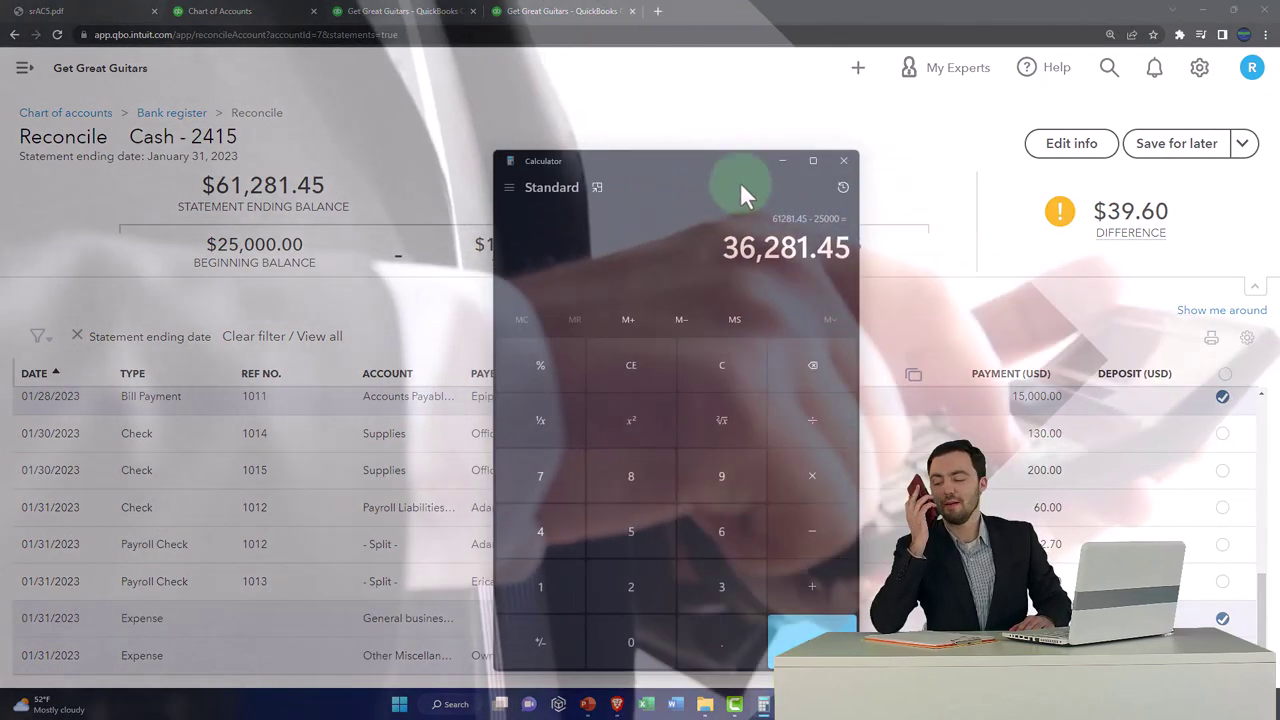
{"action": "left_click_drag", "start_coordinate": [740, 188], "coordinate": [983, 222]}
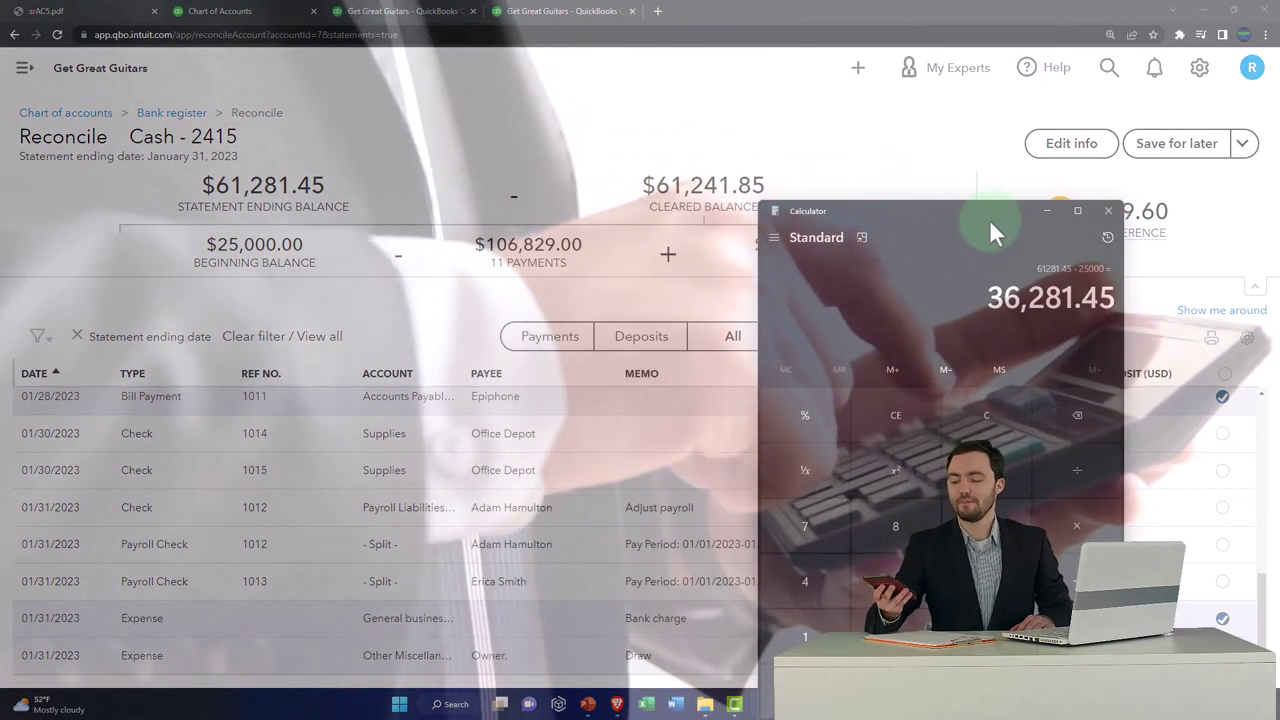
{"action": "left_click", "coordinate": [859, 235]}
{"action": "left_click_drag", "start_coordinate": [1108, 45], "coordinate": [1047, 305]}
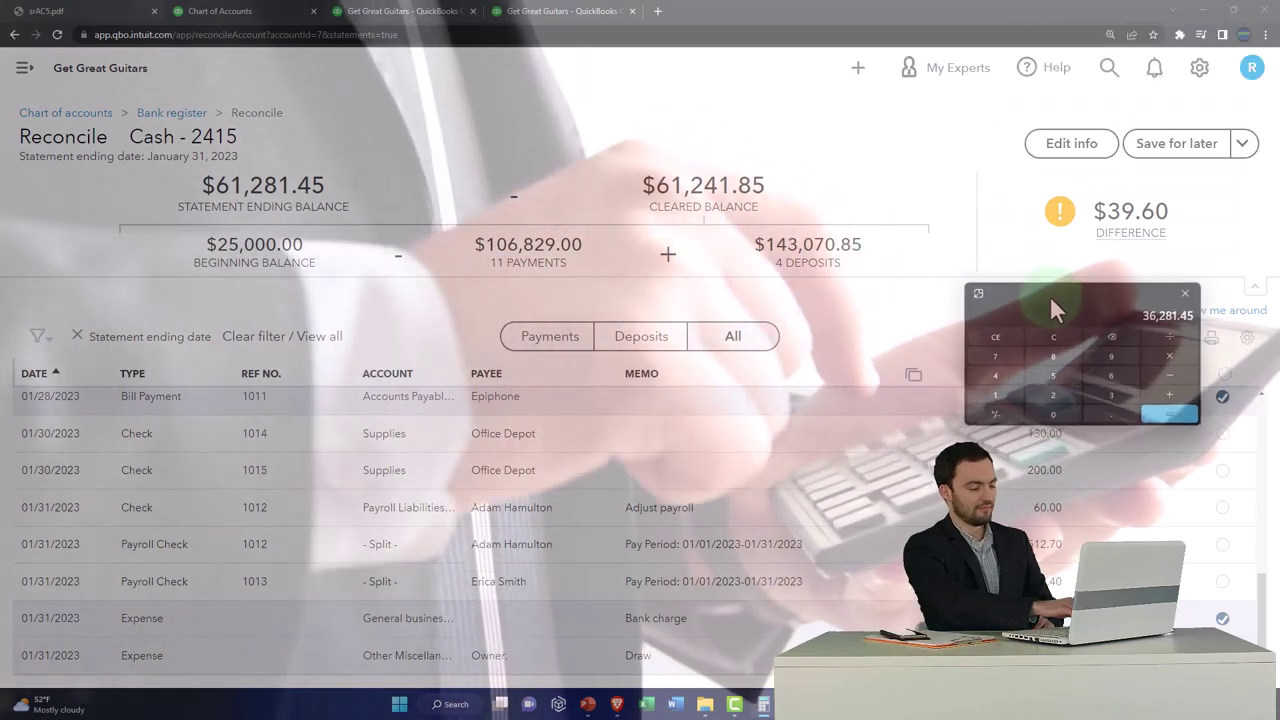
{"action": "left_click", "coordinate": [1050, 340]}
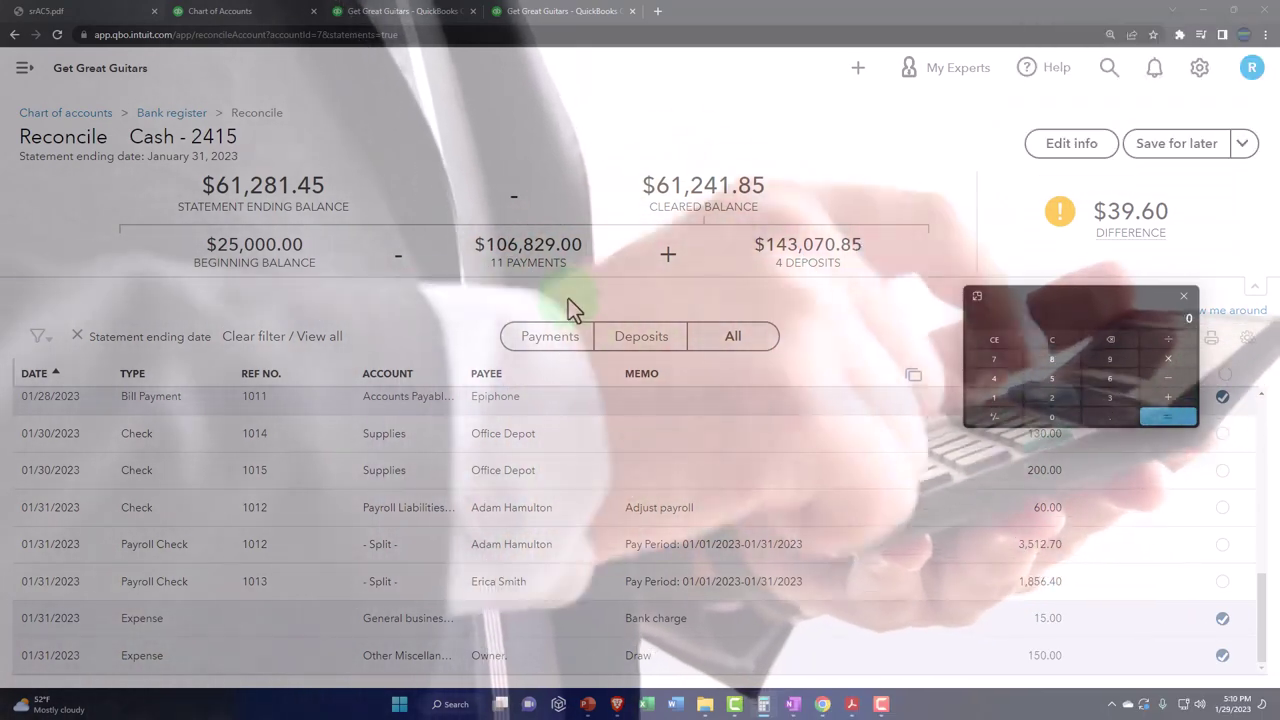
{"action": "type", "text": "106"}
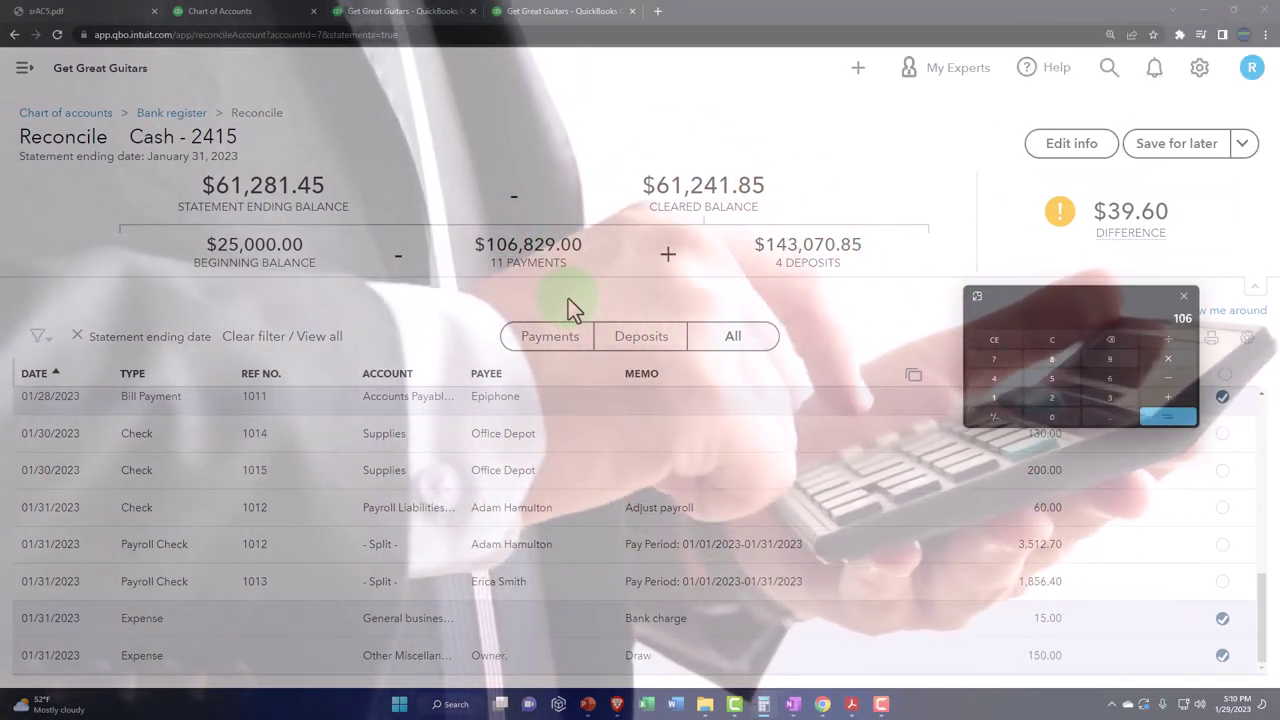
{"action": "type", "text": ",829"}
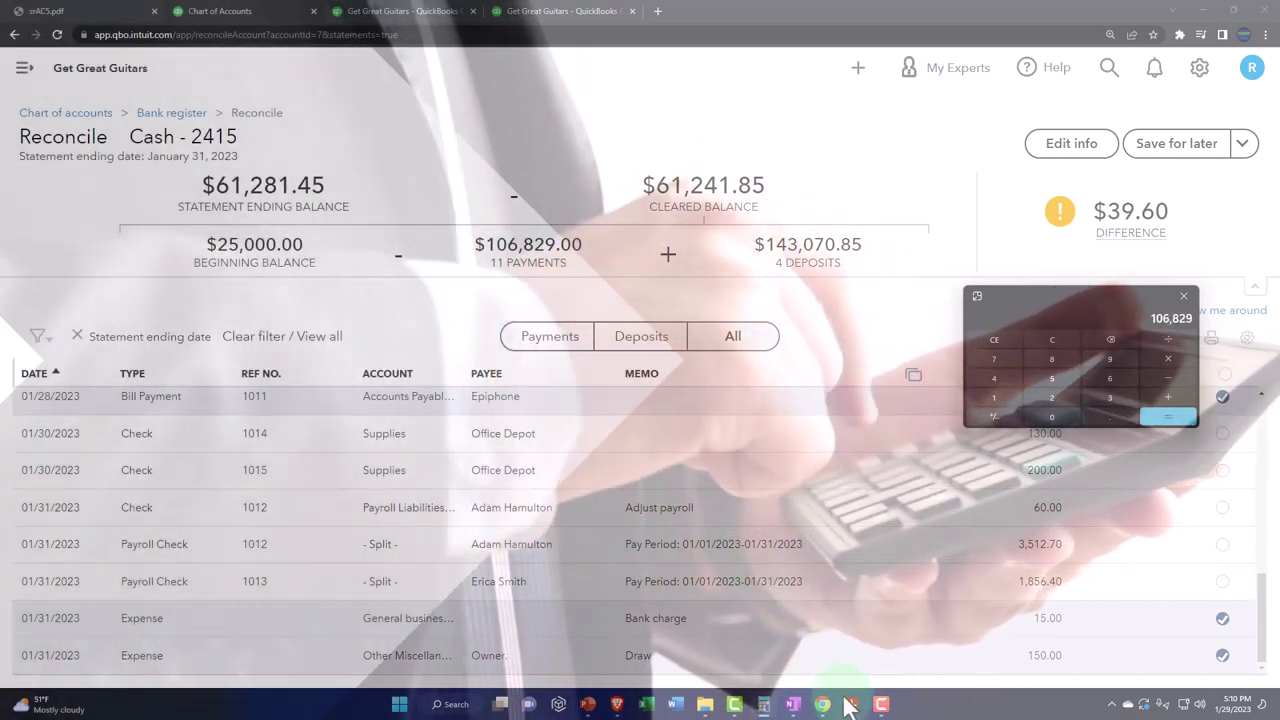
{"action": "left_click", "coordinate": [851, 704]}
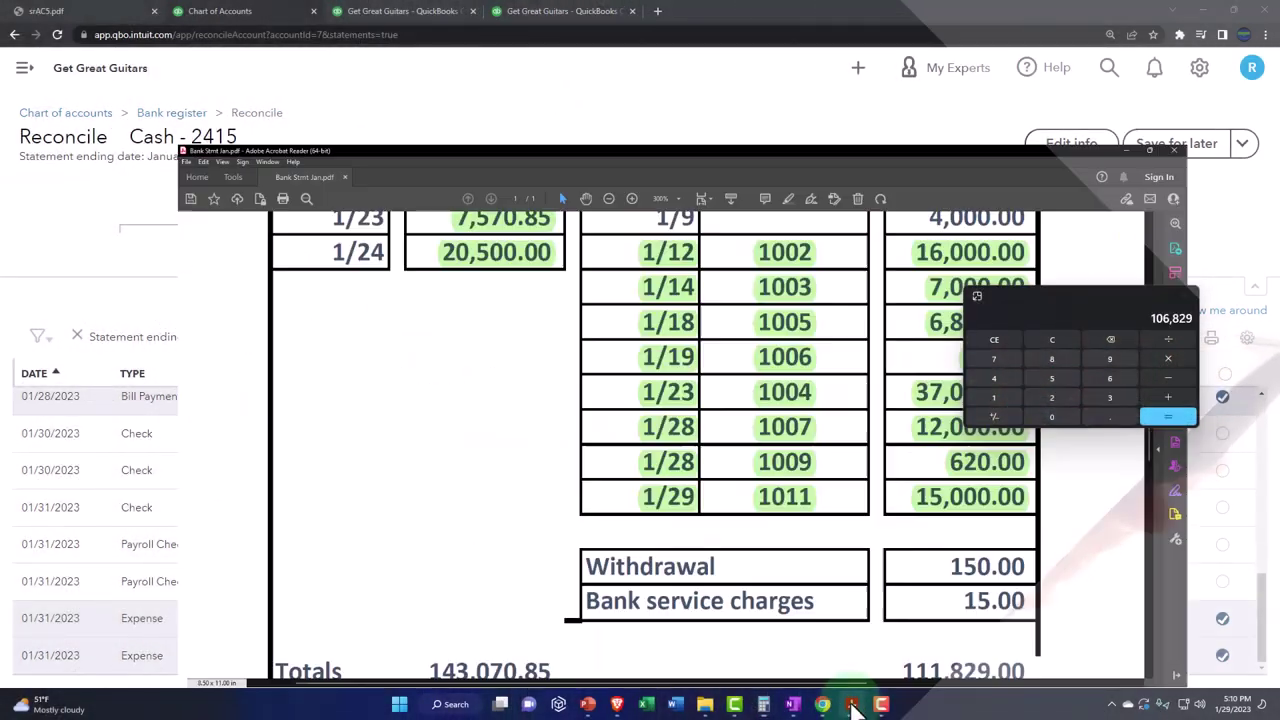
{"action": "scroll", "coordinate": [789, 452], "scroll_direction": "up", "scroll_amount": 5}
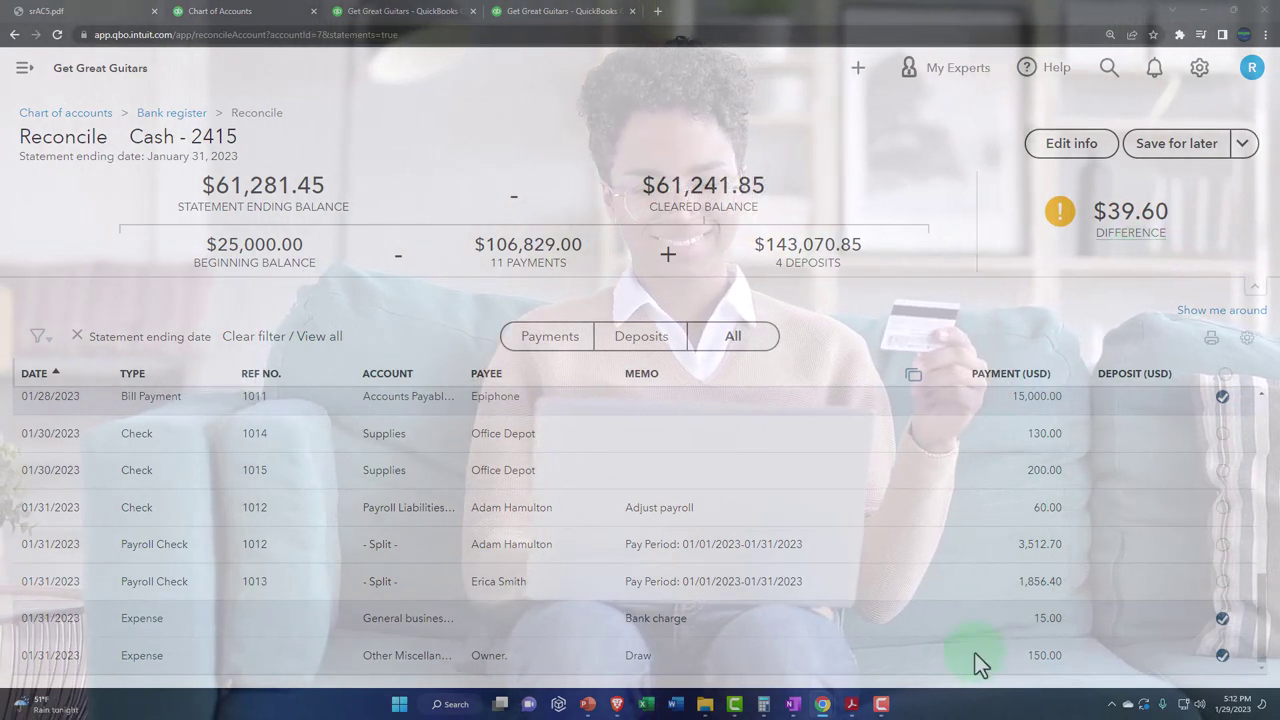
Step: Compare the reconciliation's beginning balance, payments and deposits with the summary totals on the January bank statement
{"action": "left_click", "coordinate": [851, 704]}
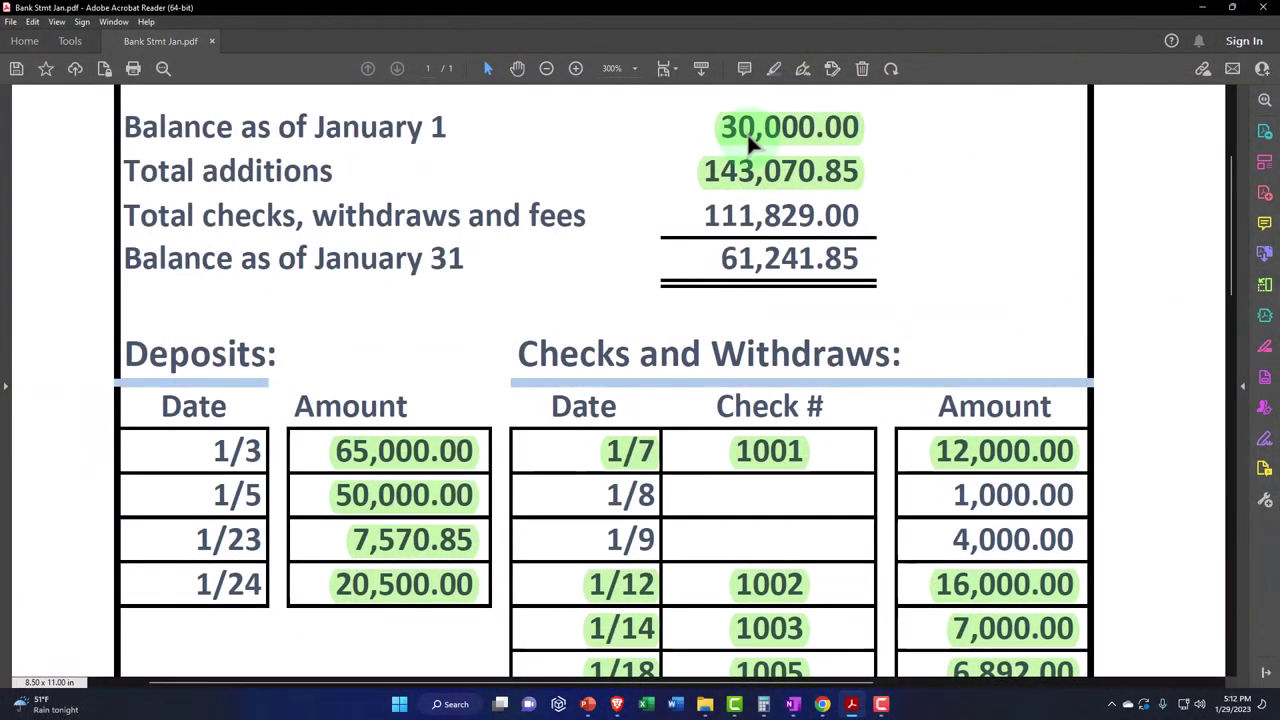
{"action": "left_click", "coordinate": [855, 708]}
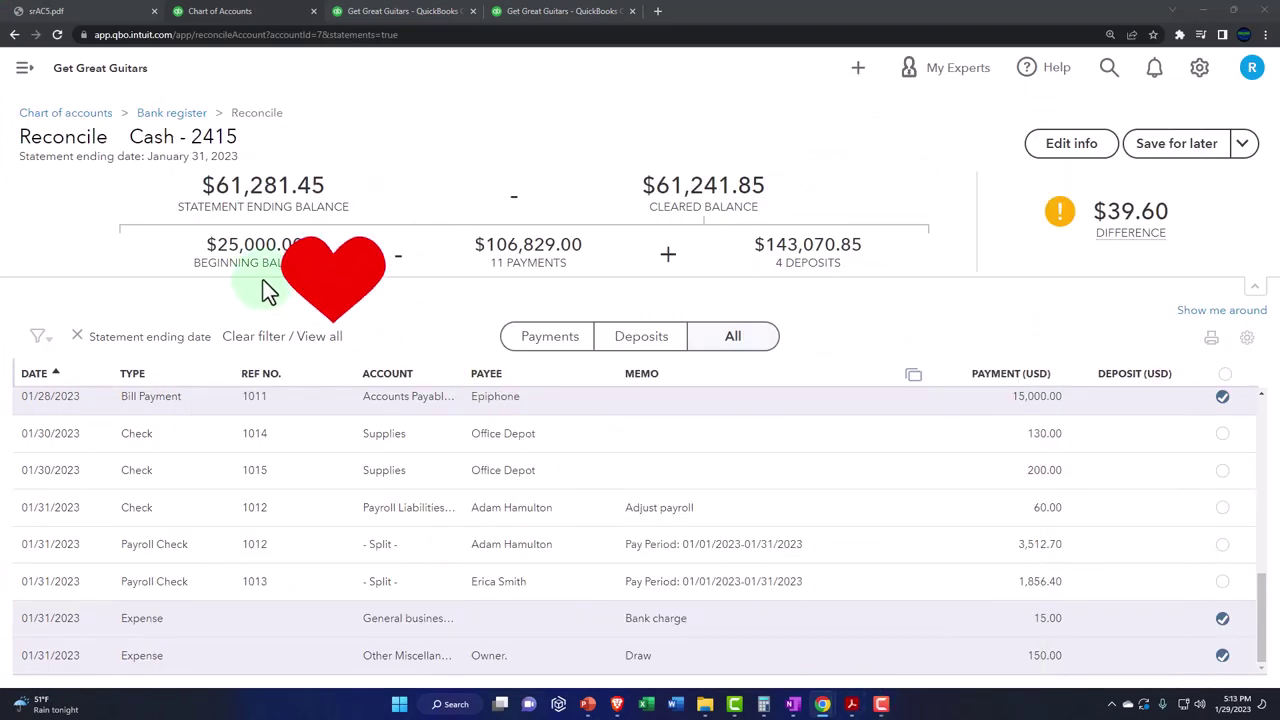
{"action": "left_click", "coordinate": [852, 705]}
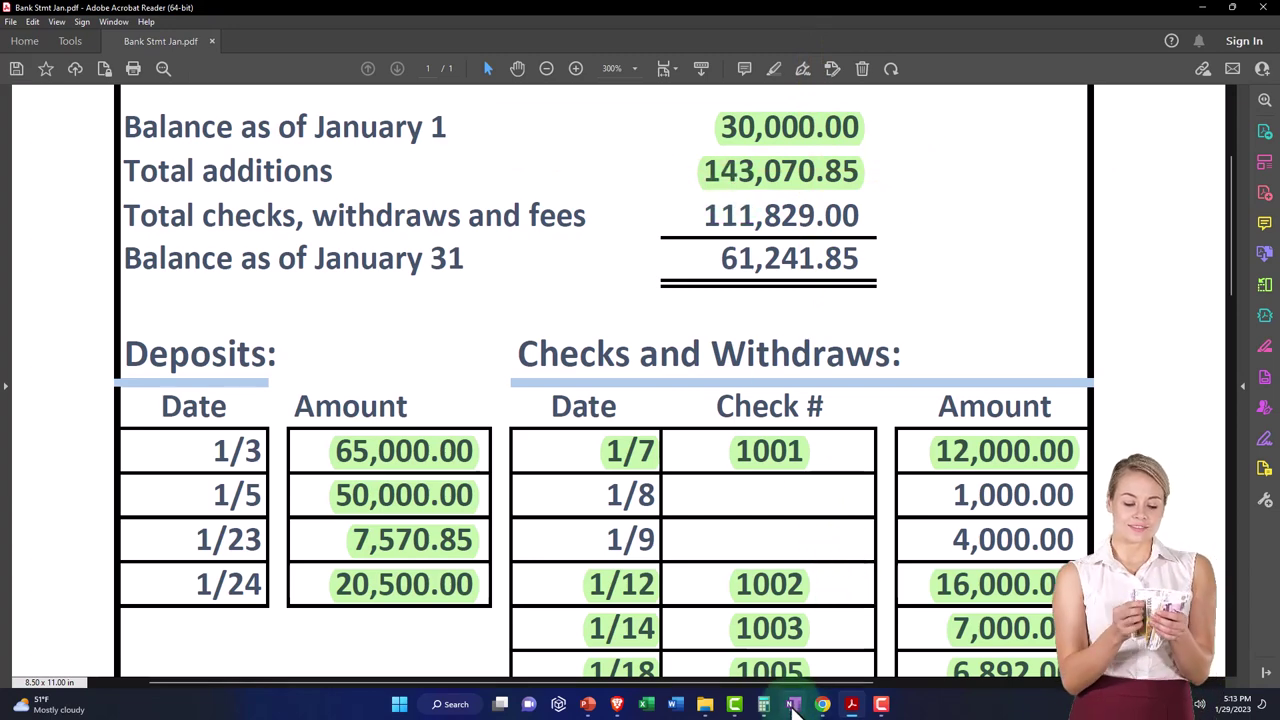
{"action": "left_click", "coordinate": [852, 704]}
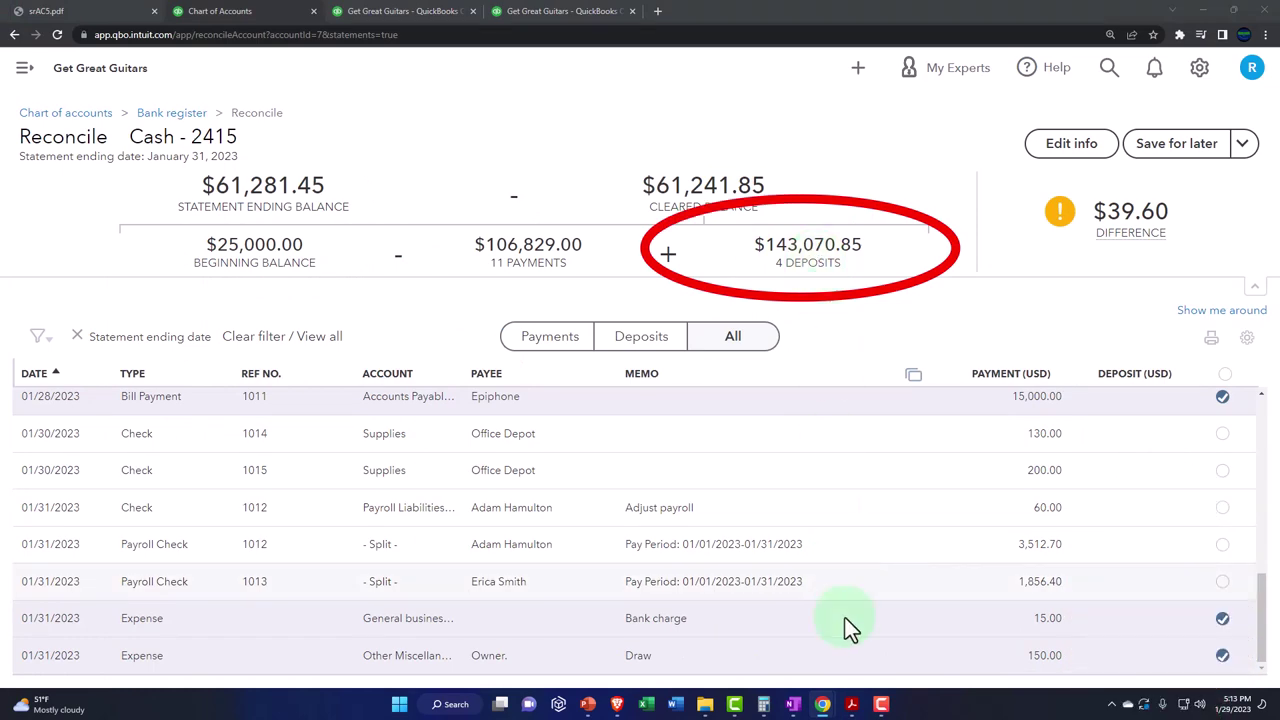
{"action": "left_click", "coordinate": [853, 705]}
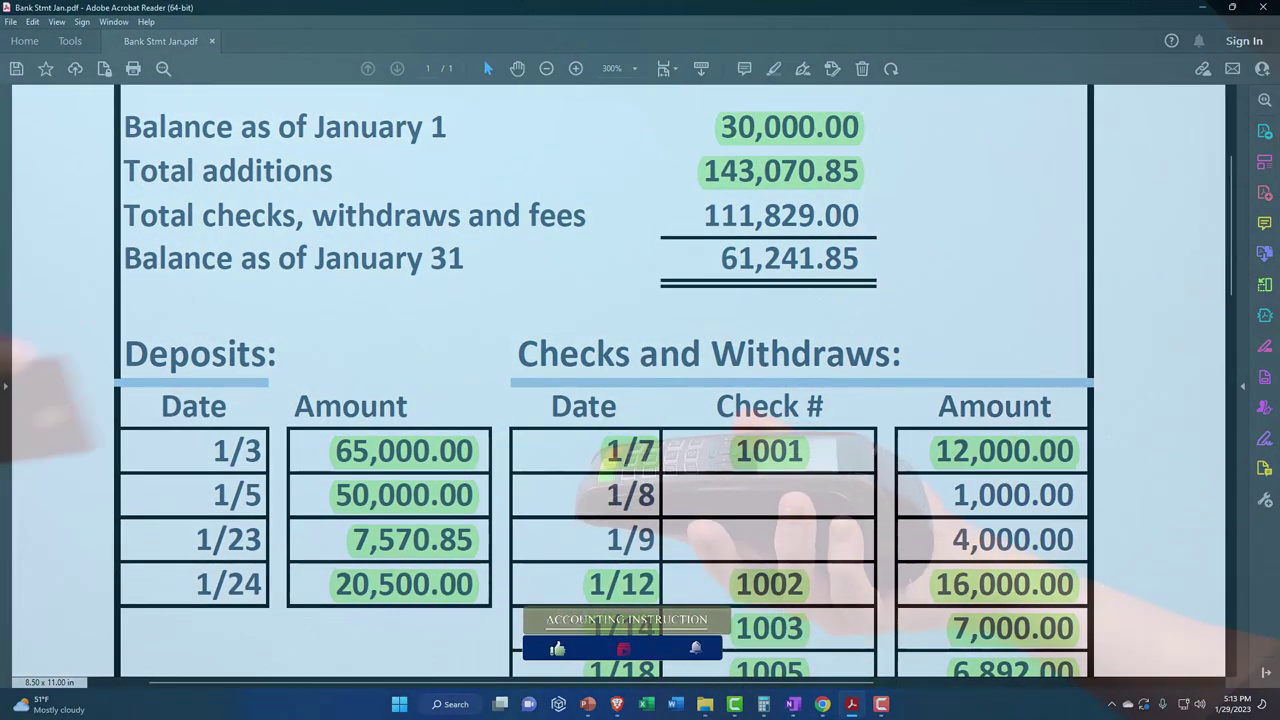
Step: Calculate the difference between the statement's total withdrawals of 111,829 and the cleared payments of 106,829
{"action": "left_click", "coordinate": [763, 705]}
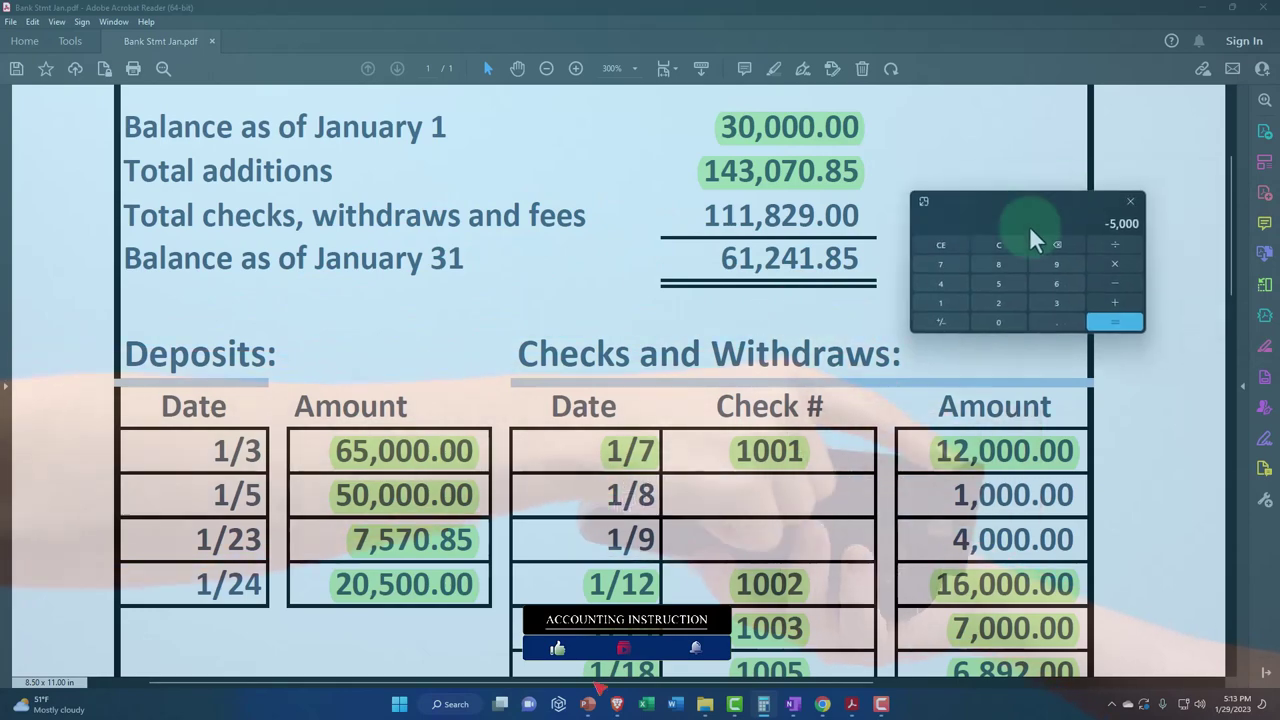
{"action": "left_click", "coordinate": [1006, 247]}
{"action": "type", "text": "111,829"}
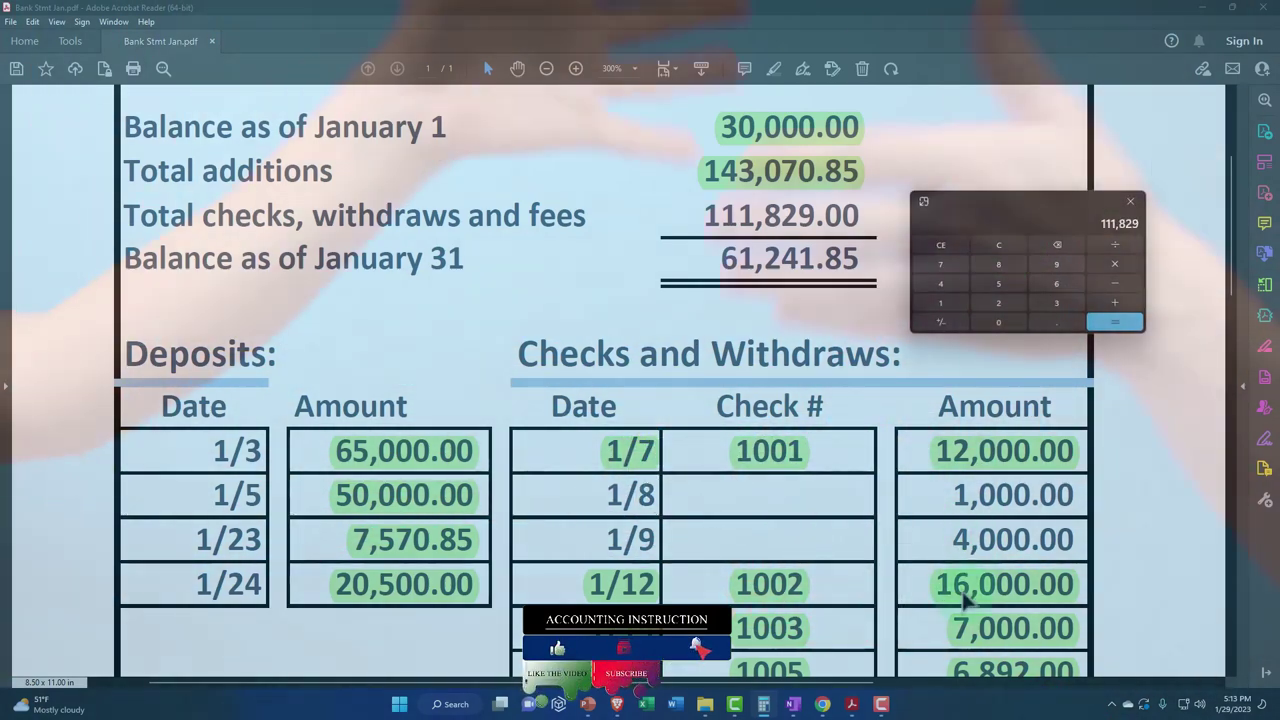
{"action": "left_click", "coordinate": [853, 707]}
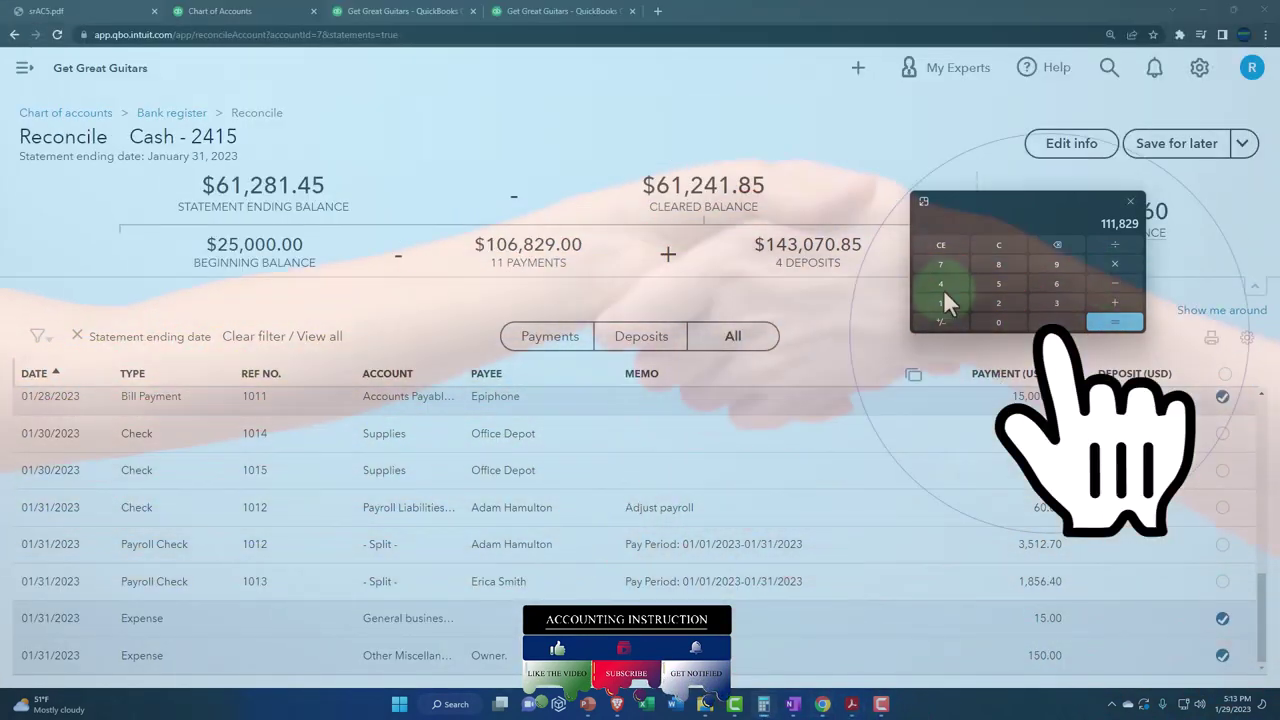
{"action": "type", "text": "106"}
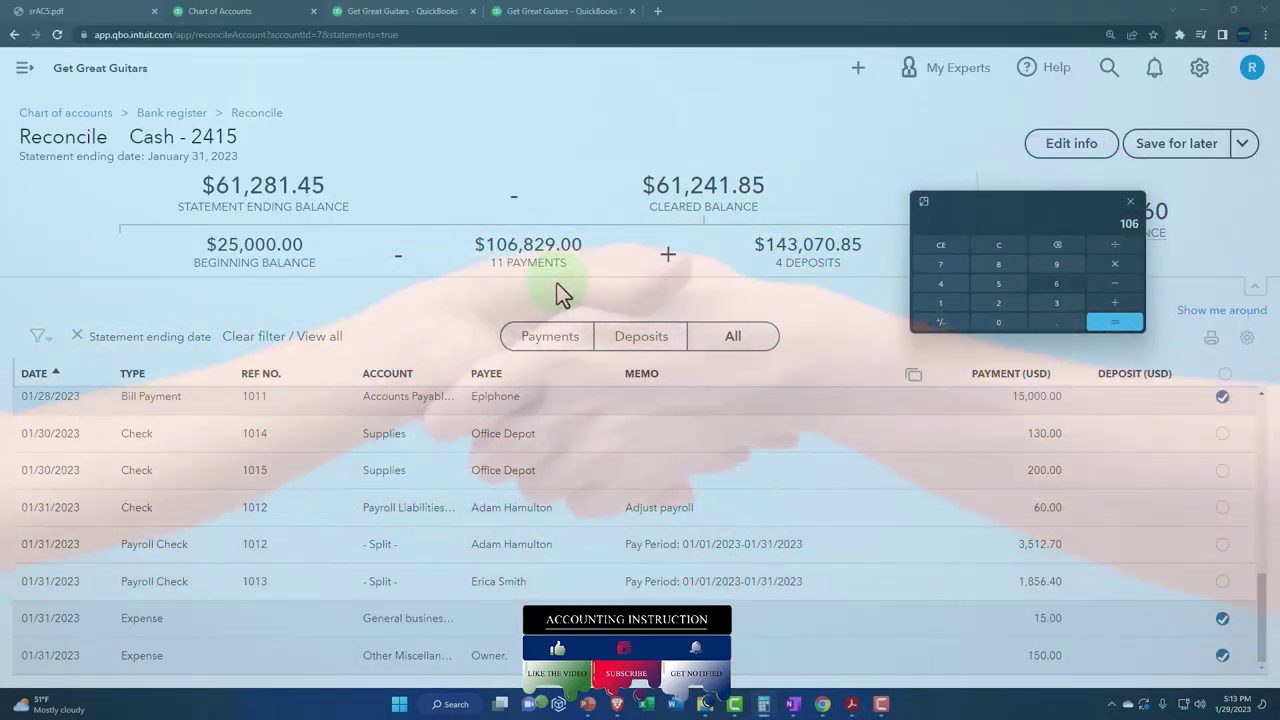
{"action": "type", "text": "829-5000"}
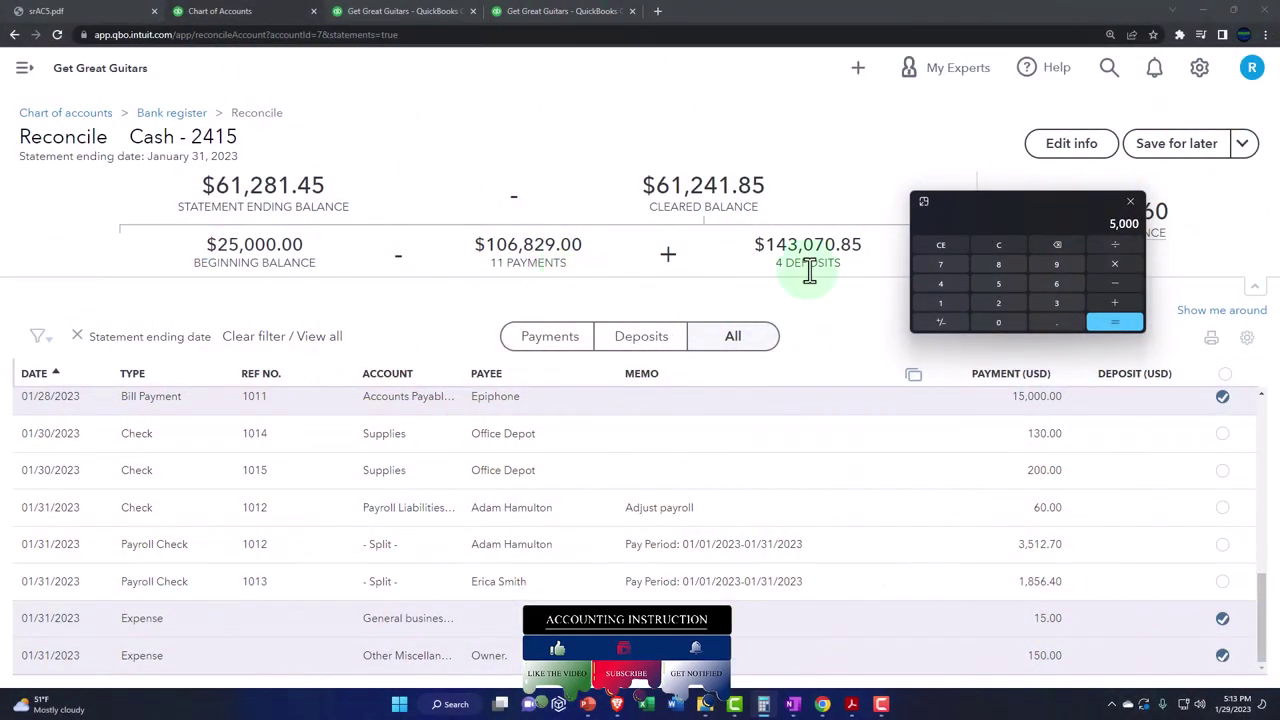
{"action": "left_click_drag", "start_coordinate": [1052, 210], "coordinate": [1101, 267]}
{"action": "left_click_drag", "start_coordinate": [1100, 260], "coordinate": [1101, 256]}
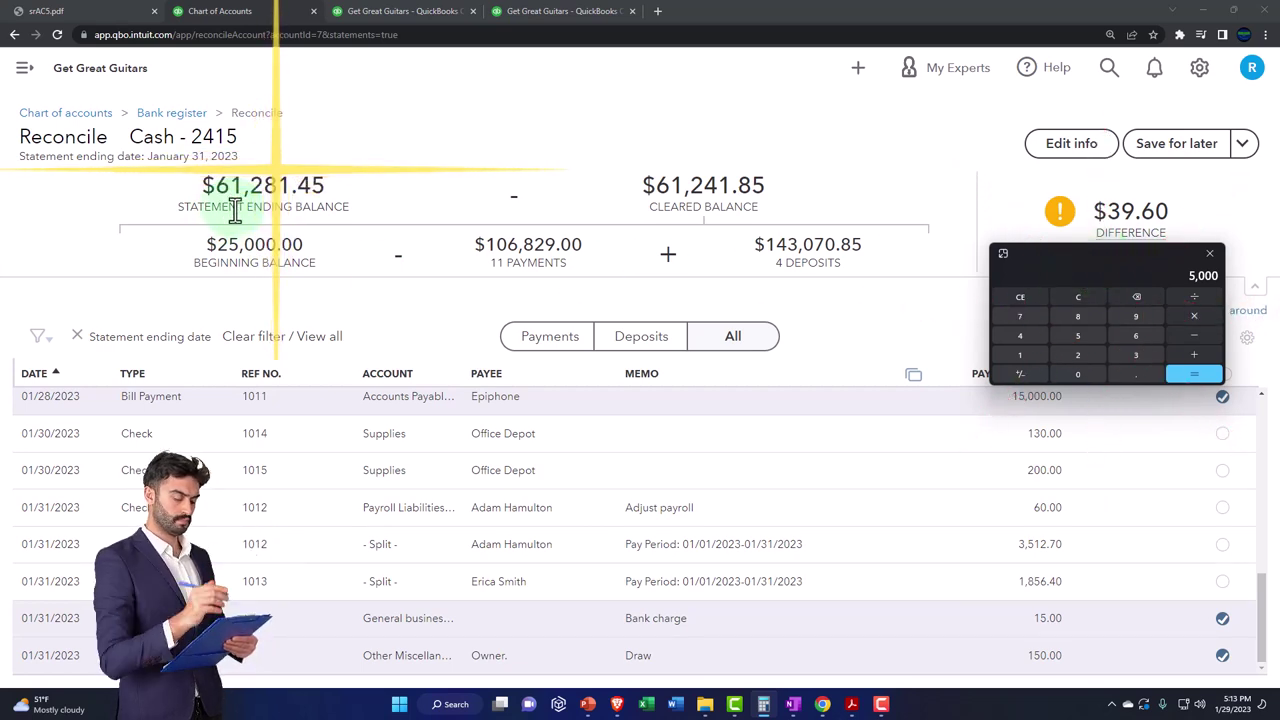
Step: Correct the statement ending balance to 61,241.85 in the reconciliation info, checking it against the January bank statement, and save
{"action": "left_click", "coordinate": [852, 705]}
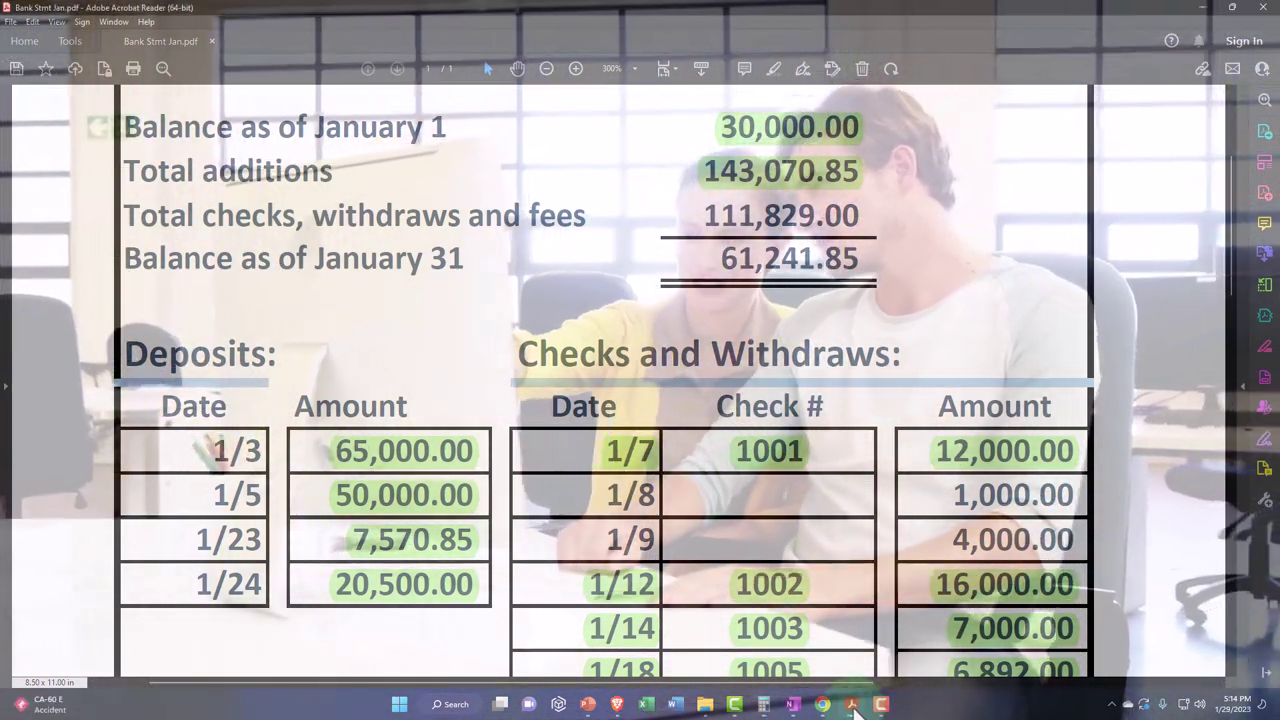
{"action": "left_click", "coordinate": [853, 706]}
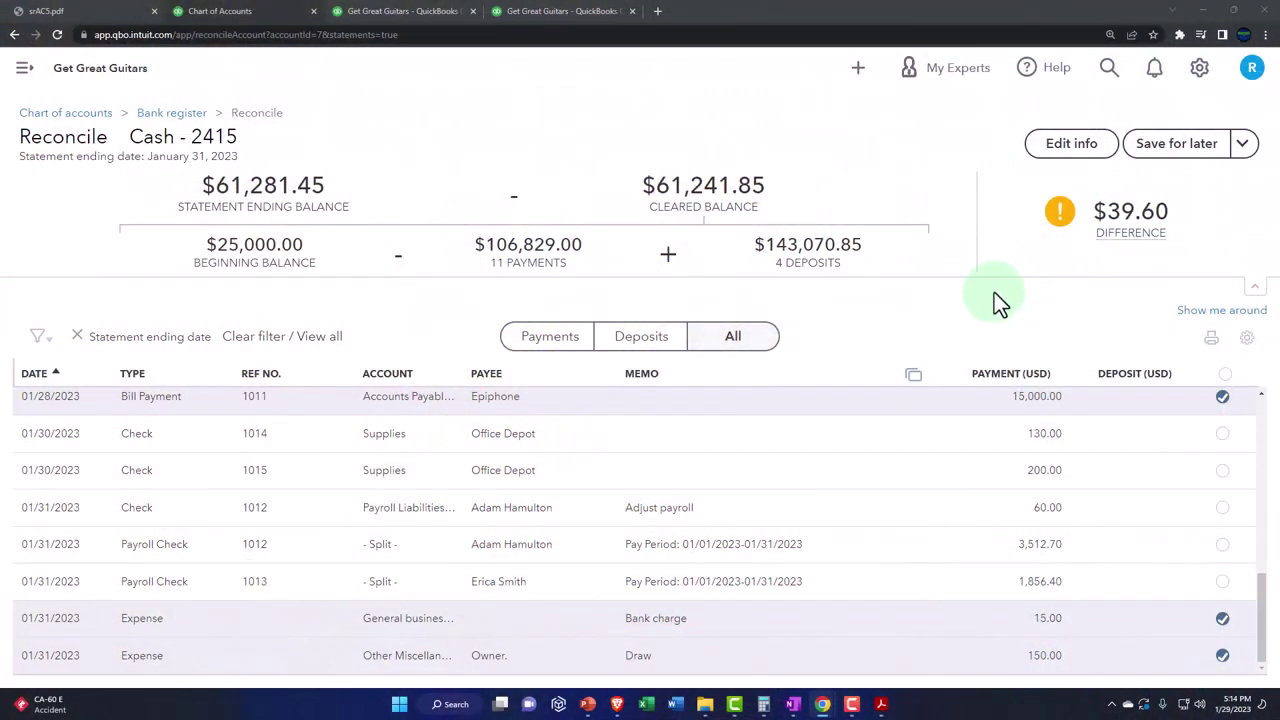
{"action": "left_click", "coordinate": [1048, 150]}
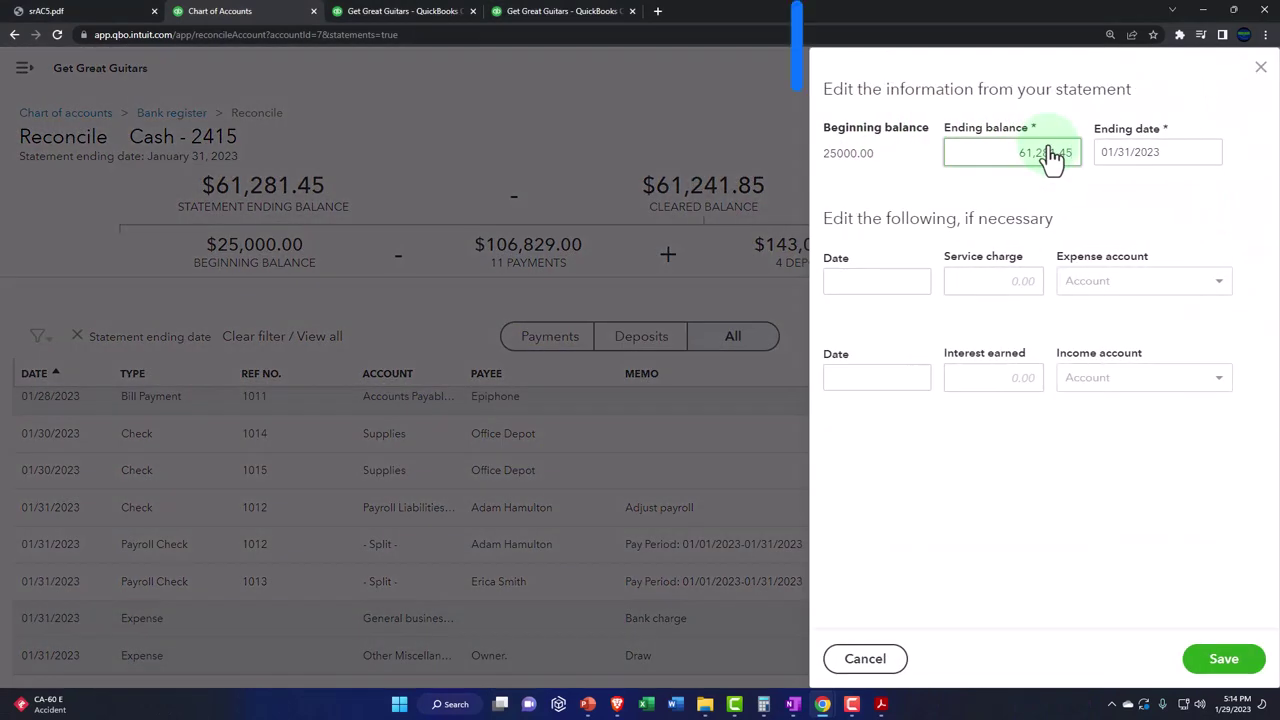
{"action": "left_click_drag", "start_coordinate": [1014, 150], "coordinate": [1117, 152]}
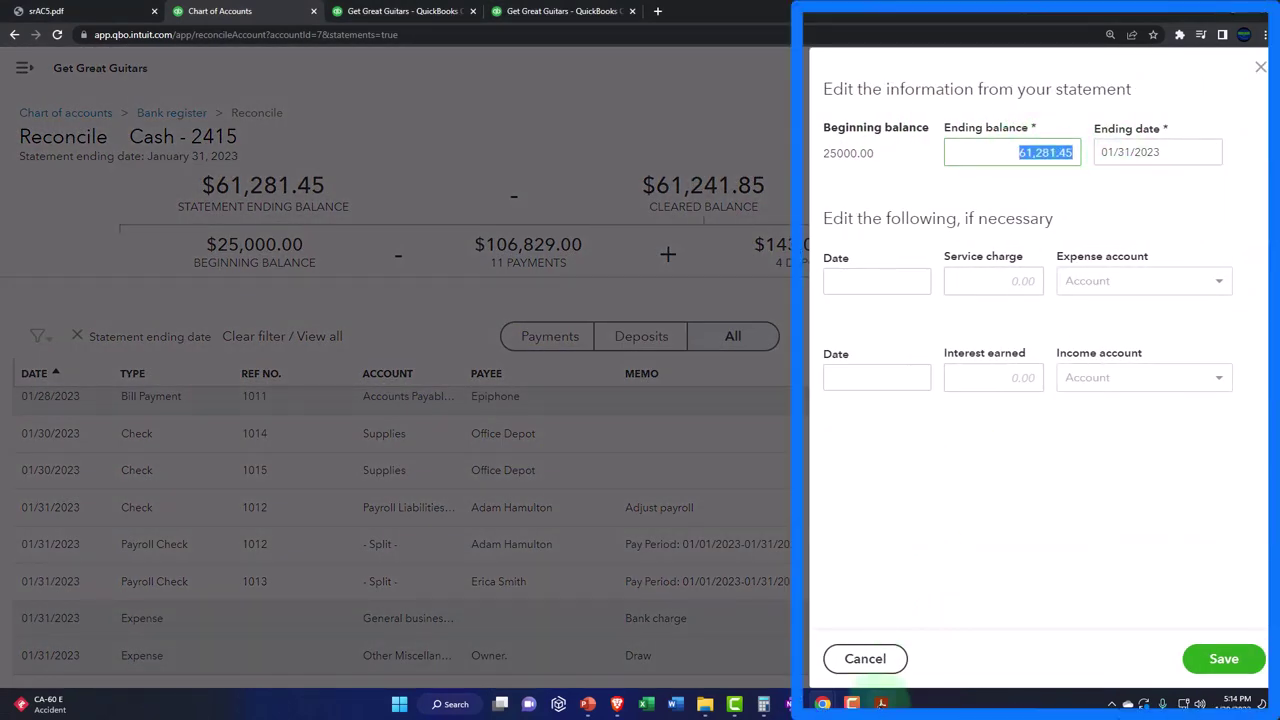
{"action": "left_click", "coordinate": [880, 703]}
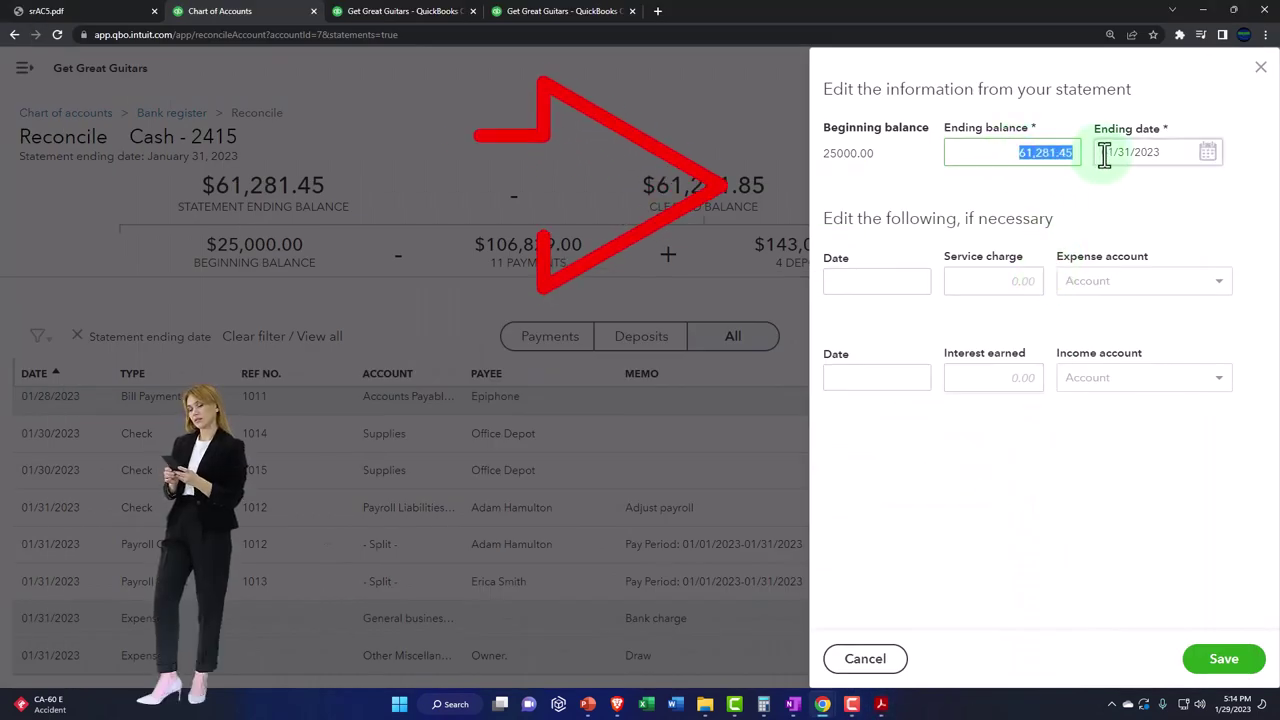
{"action": "type", "text": "61"}
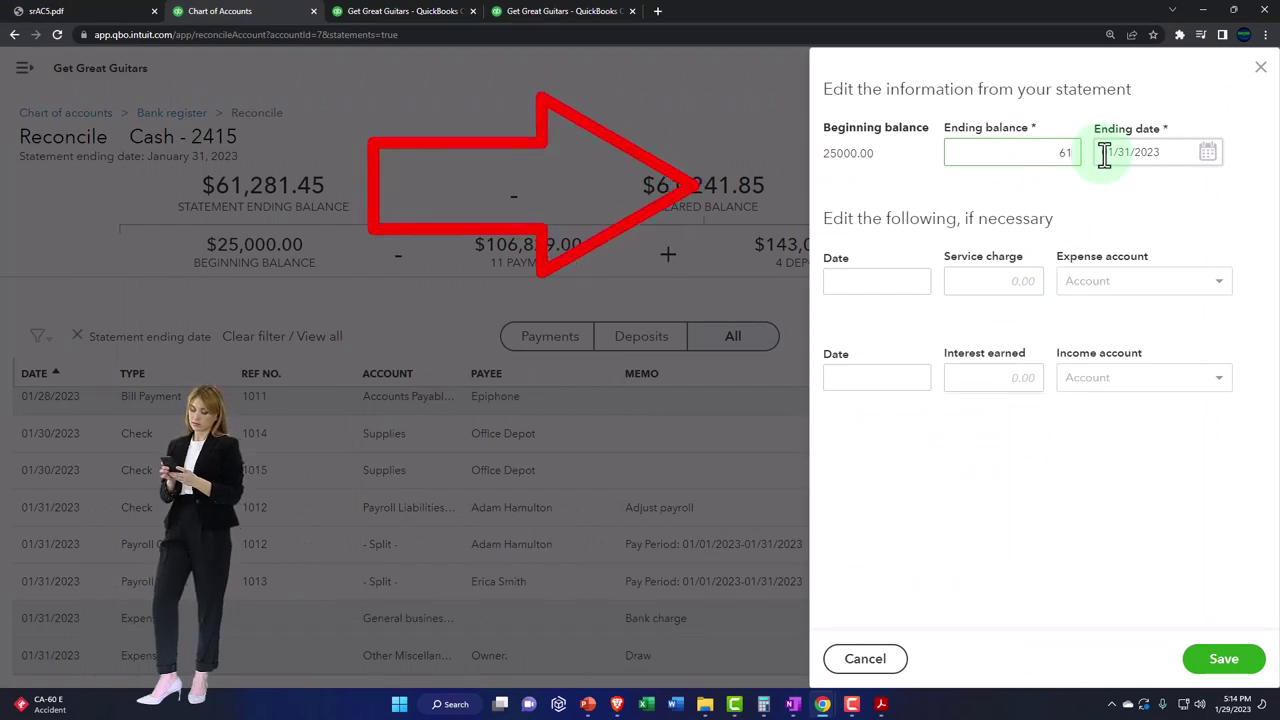
{"action": "left_click", "coordinate": [881, 705]}
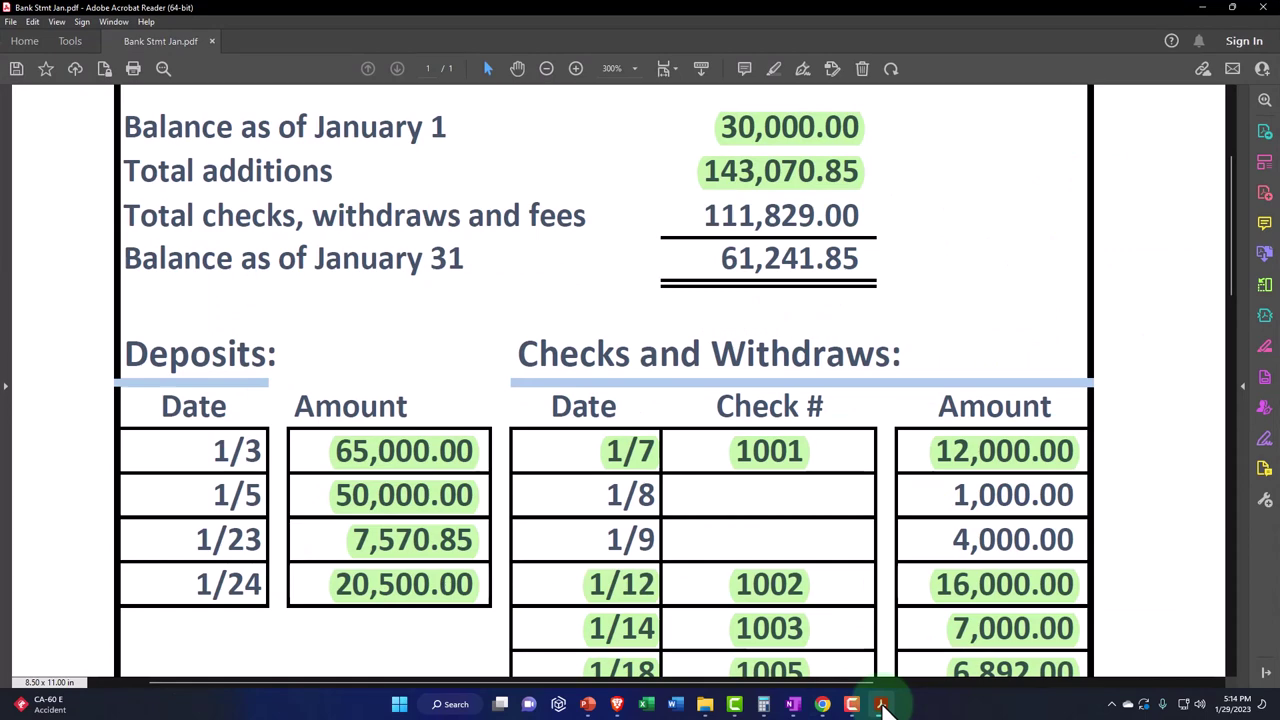
{"action": "left_click", "coordinate": [881, 705]}
{"action": "key", "text": "BackSpace"}
{"action": "key", "text": "BackSpace"}
{"action": "key", "text": "BackSpace"}
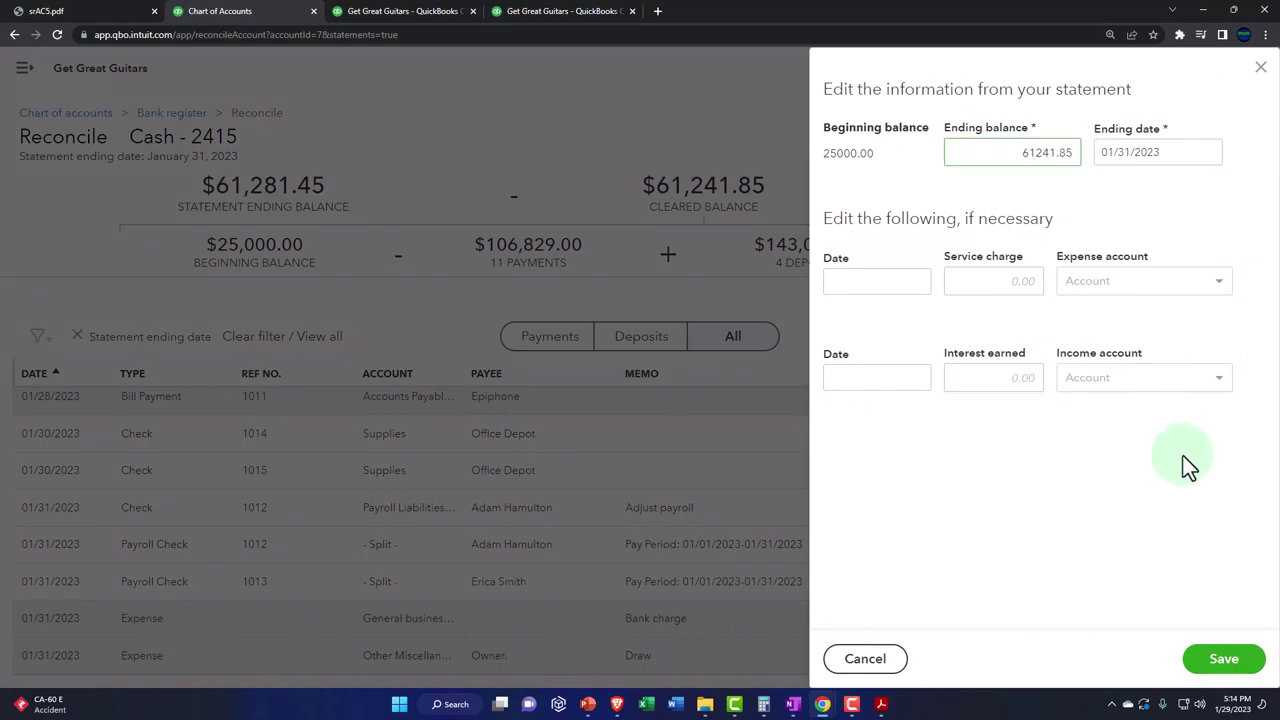
{"action": "left_click", "coordinate": [1222, 660]}
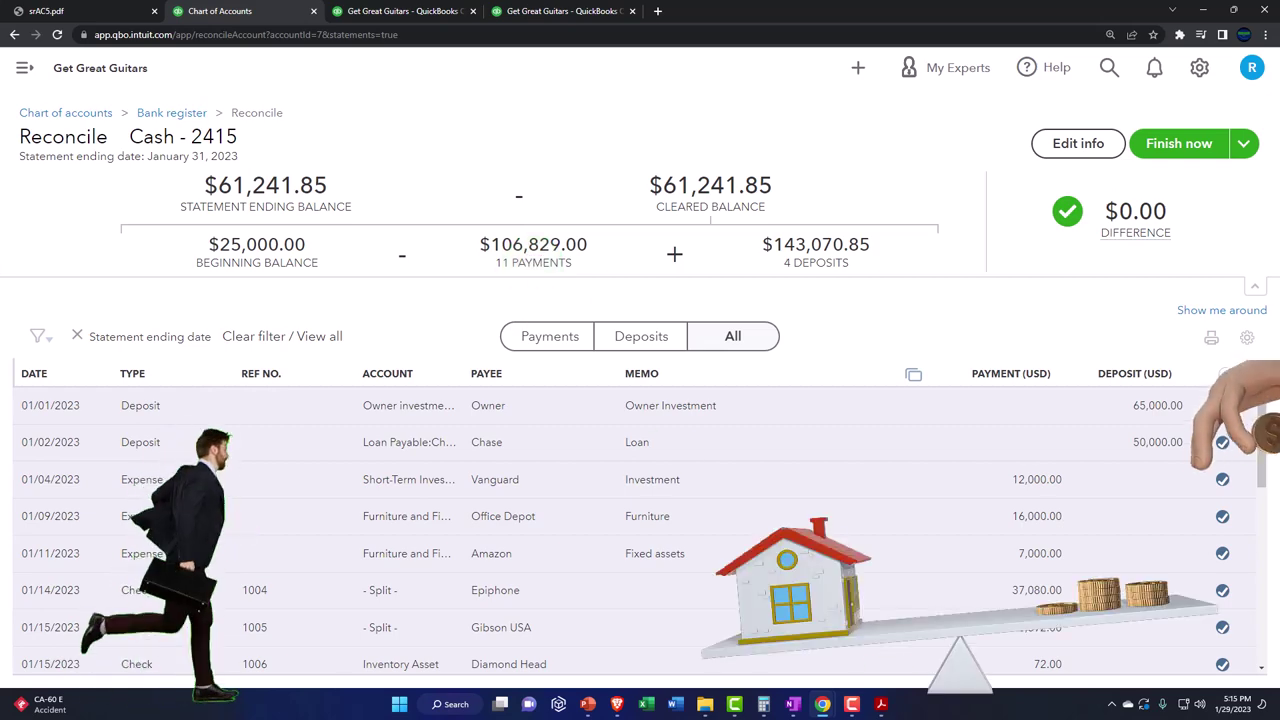
Step: Check the January bank statement's unhighlighted 1/8 and 1/9 withdrawals of 1,000.00 and 4,000.00, and return to the reconciliation
{"action": "left_click", "coordinate": [880, 704]}
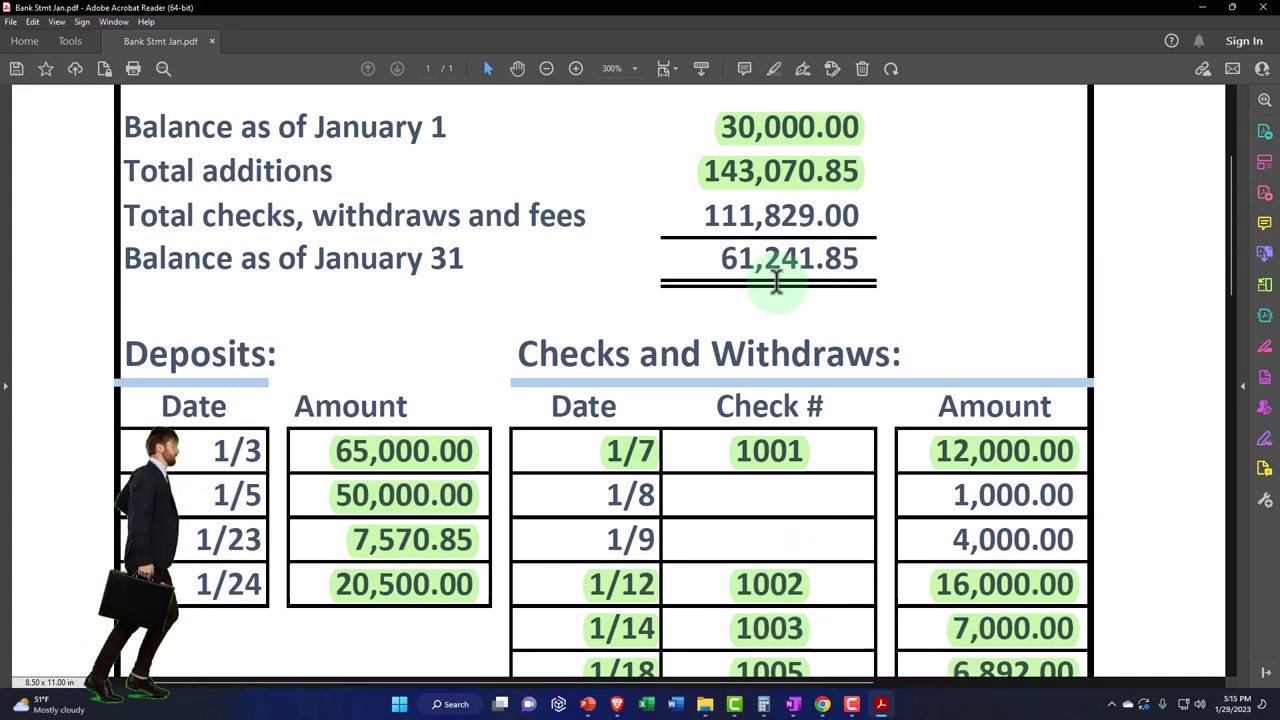
{"action": "left_click_drag", "start_coordinate": [955, 494], "coordinate": [1028, 530]}
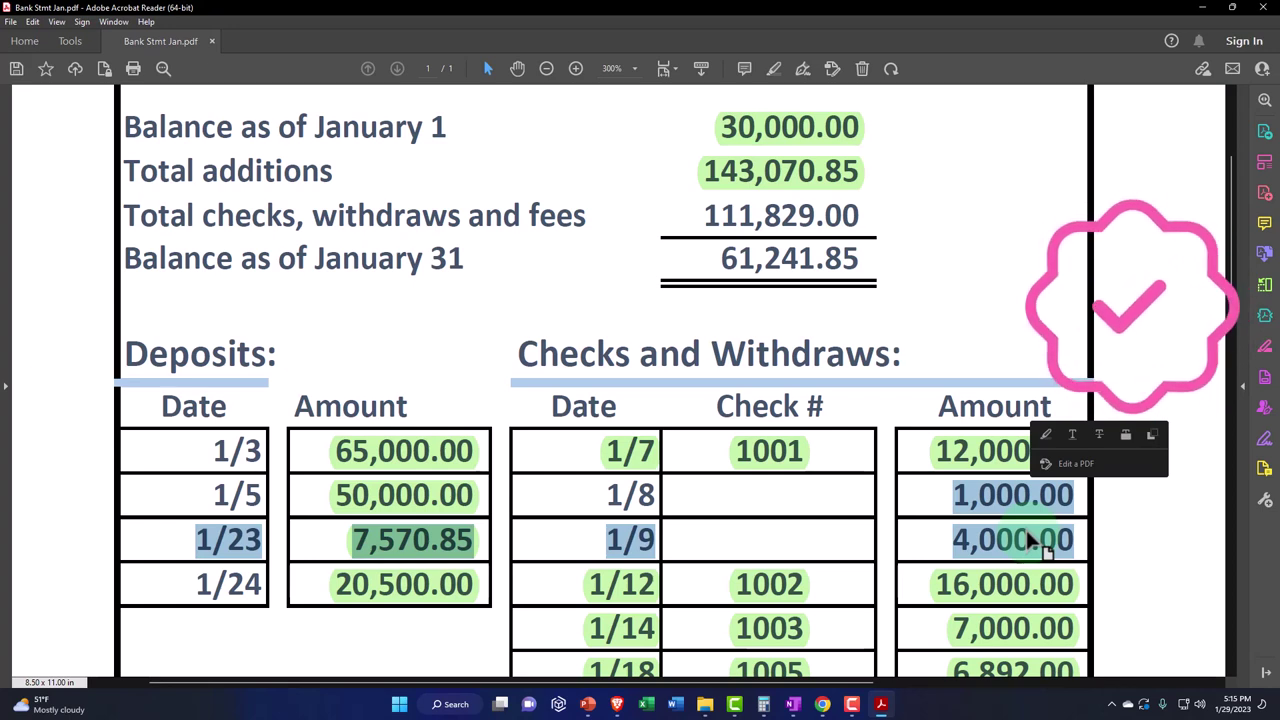
{"action": "left_click", "coordinate": [1028, 535]}
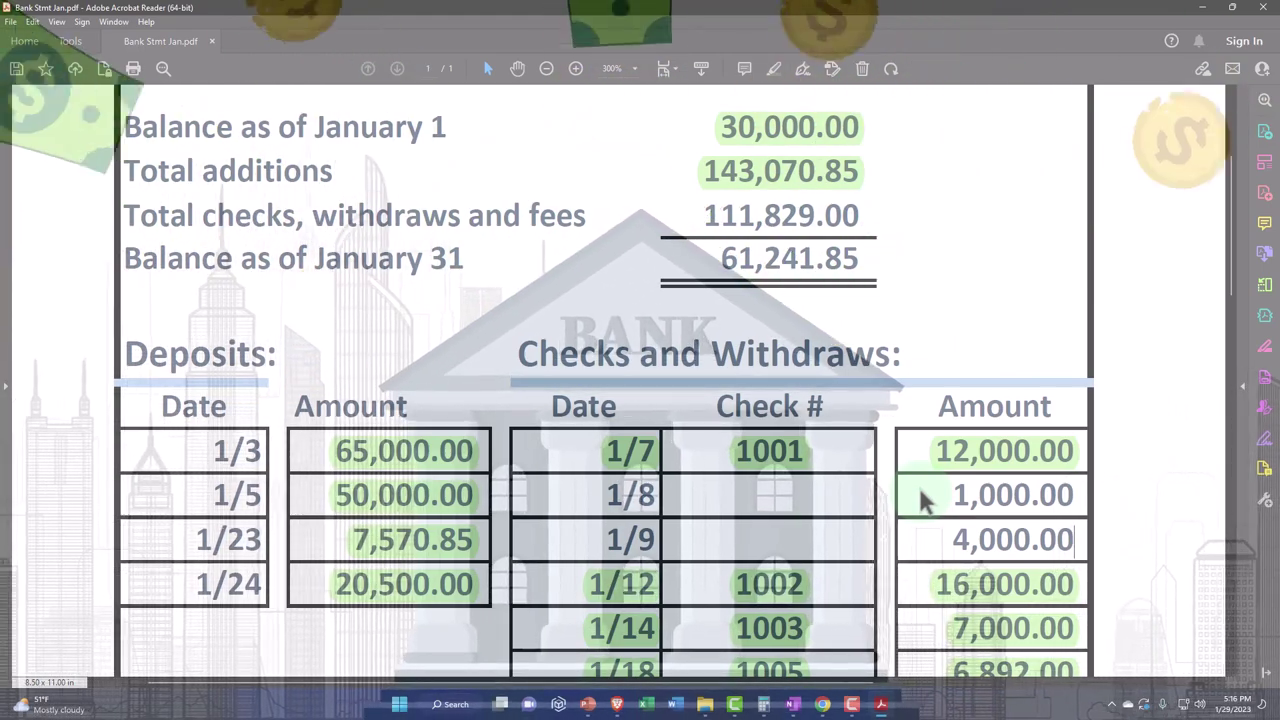
{"action": "left_click", "coordinate": [885, 703]}
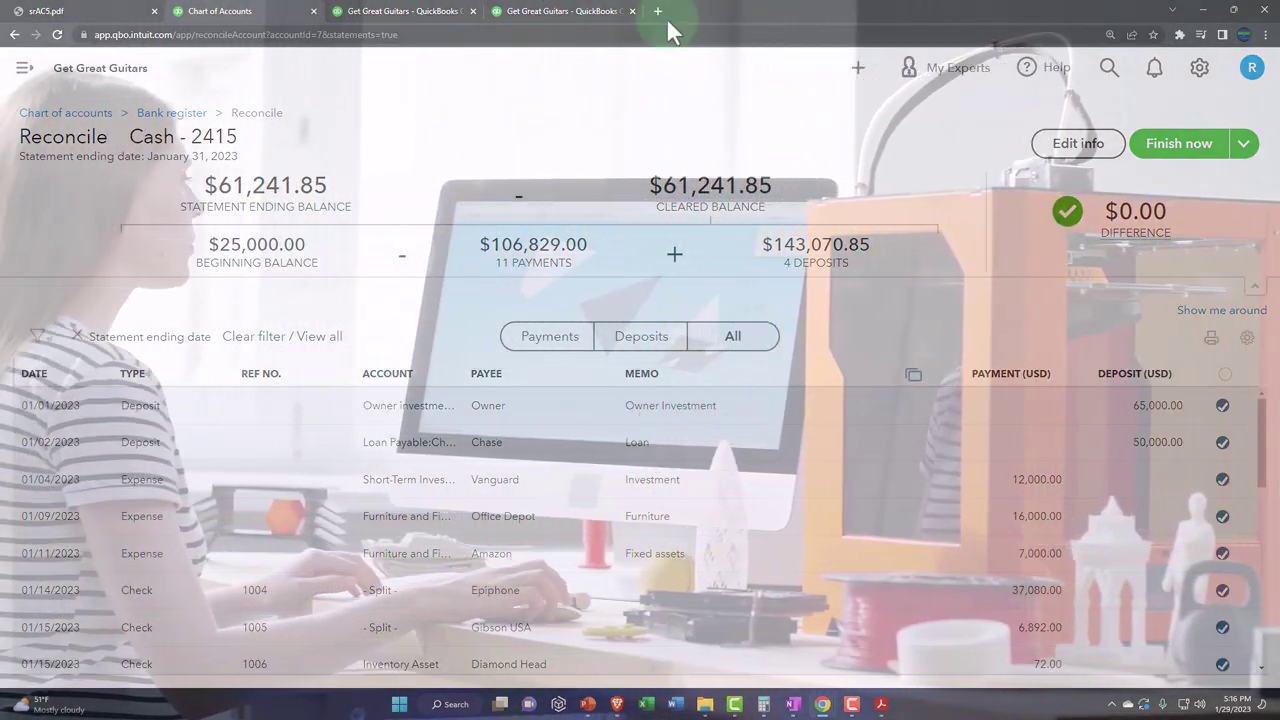
Step: Find the Trial Balance report by name and open it in place of the Profit and Loss report
{"action": "left_click", "coordinate": [612, 12]}
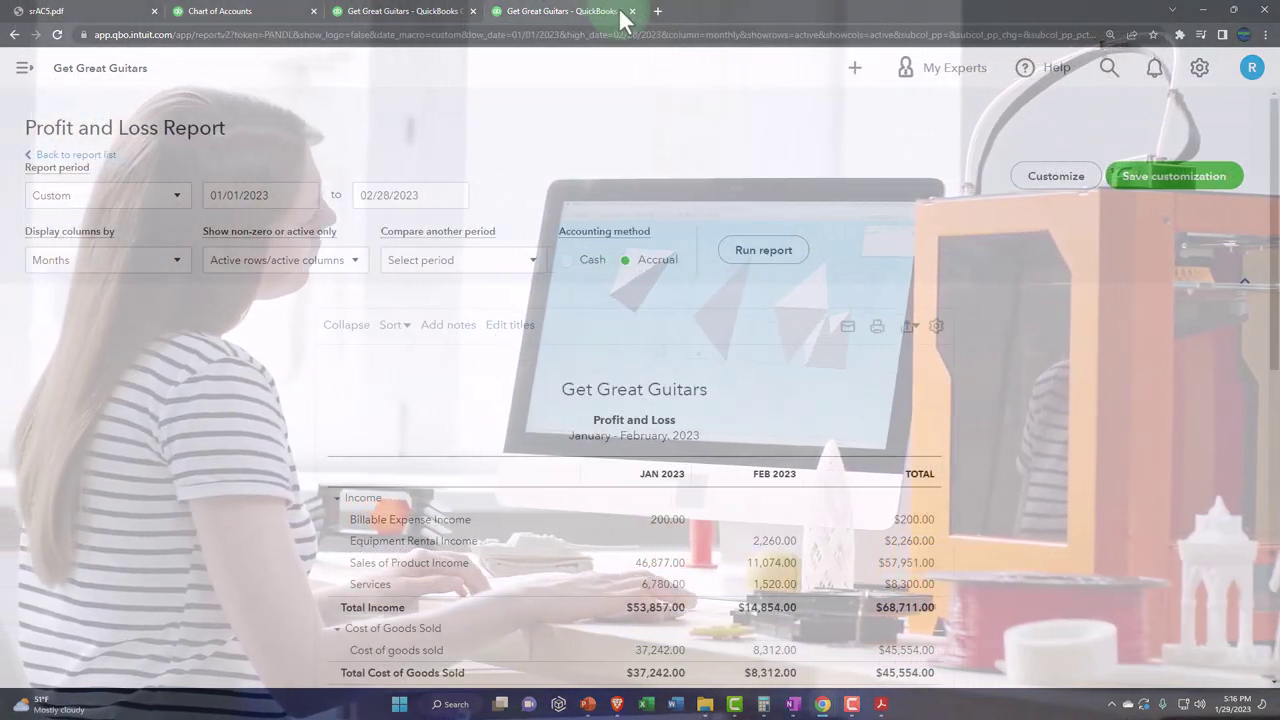
{"action": "left_click", "coordinate": [24, 67]}
{"action": "left_click", "coordinate": [51, 503]}
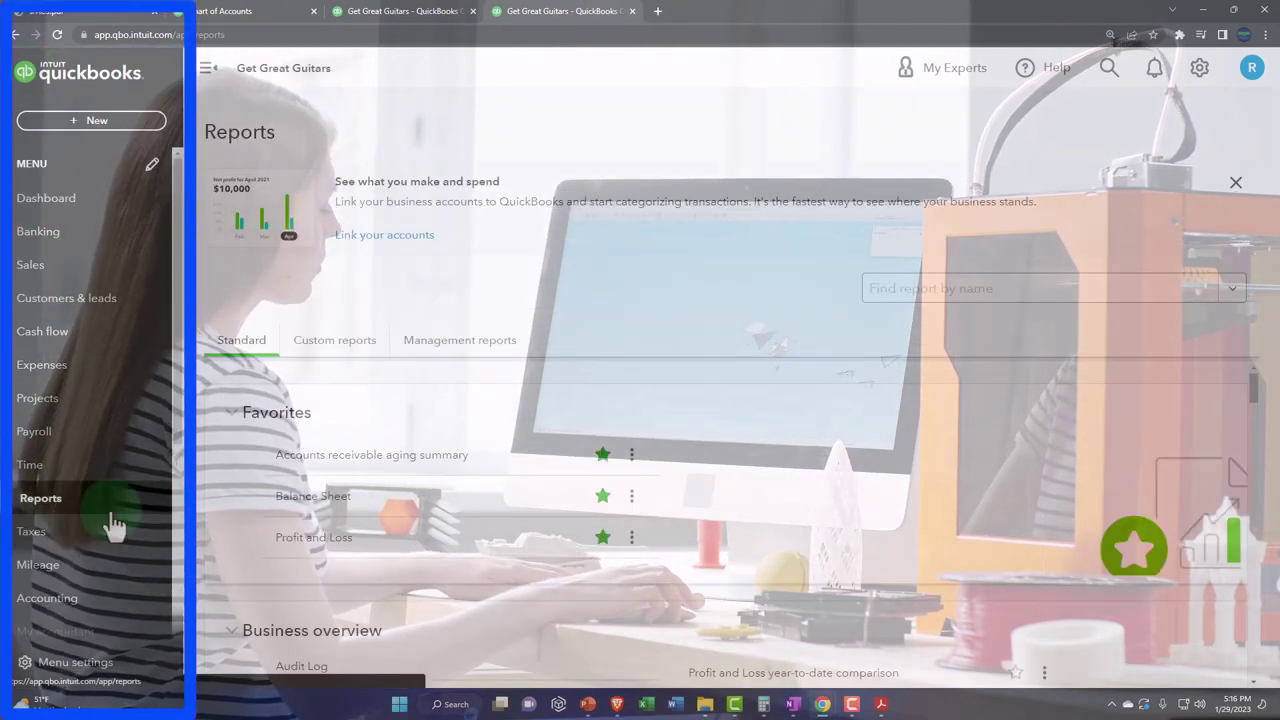
{"action": "left_click", "coordinate": [293, 553]}
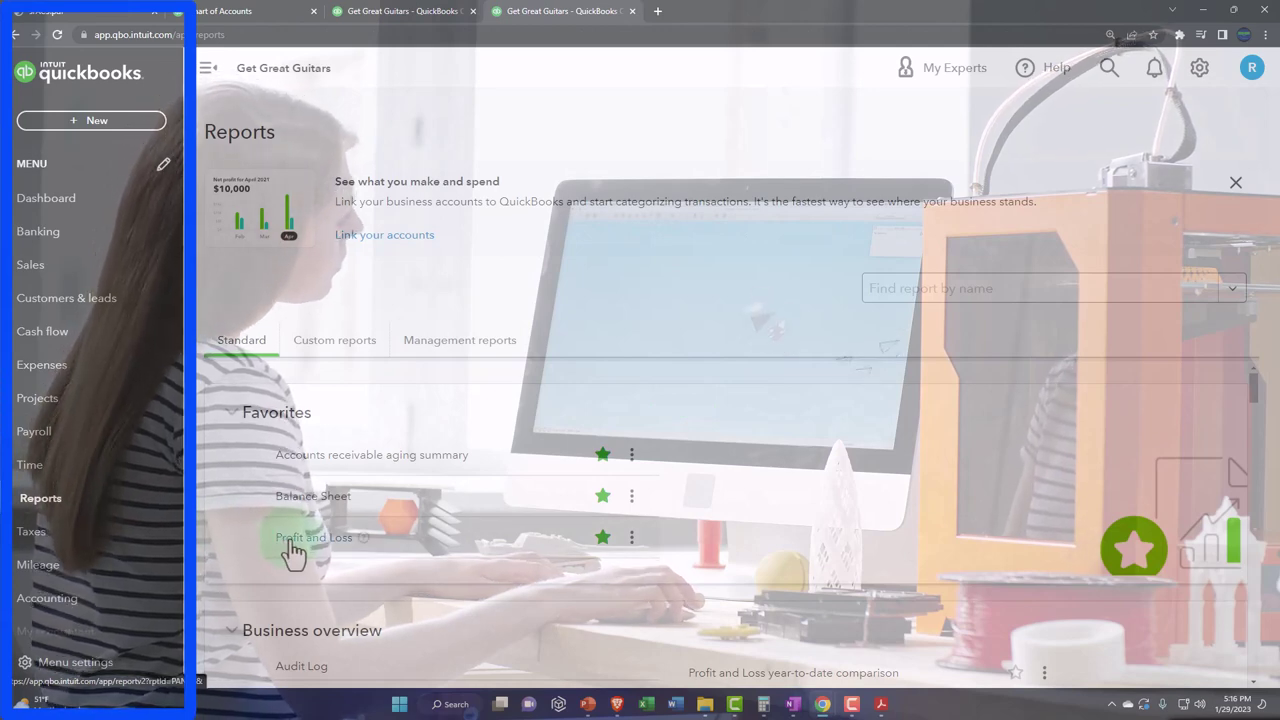
{"action": "left_click", "coordinate": [918, 300]}
{"action": "type", "text": "trial"}
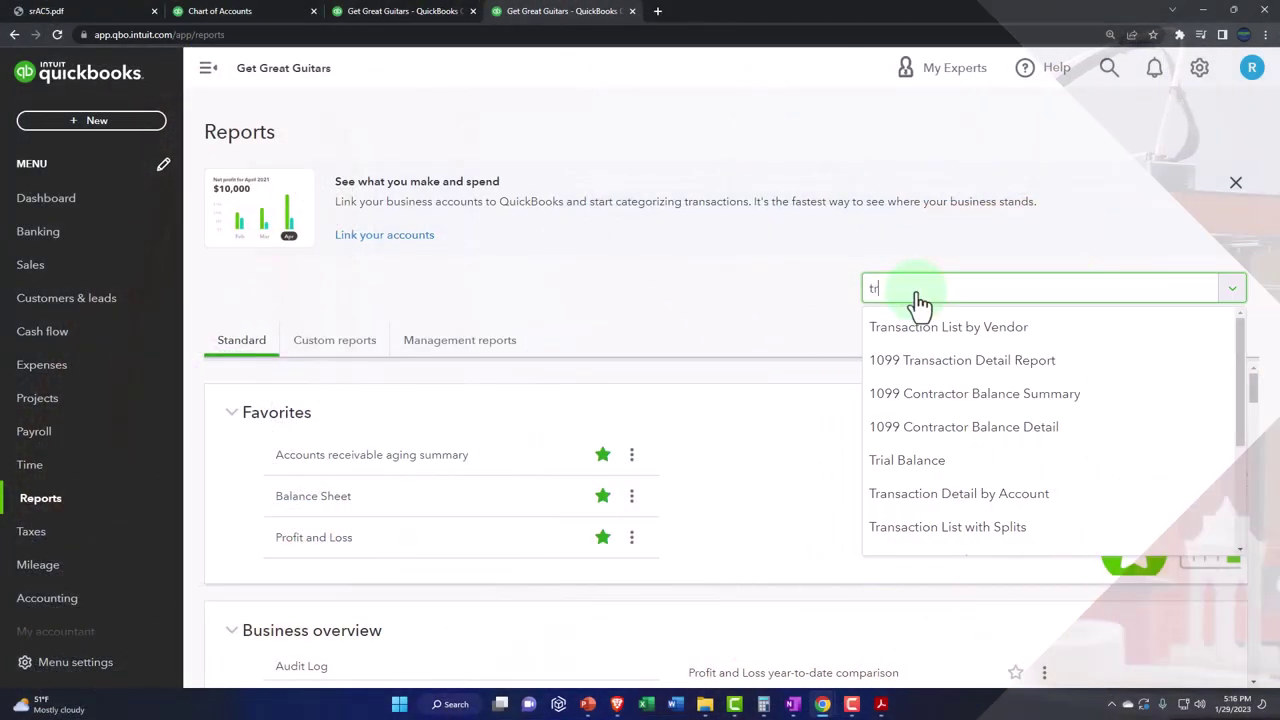
{"action": "left_click", "coordinate": [918, 318]}
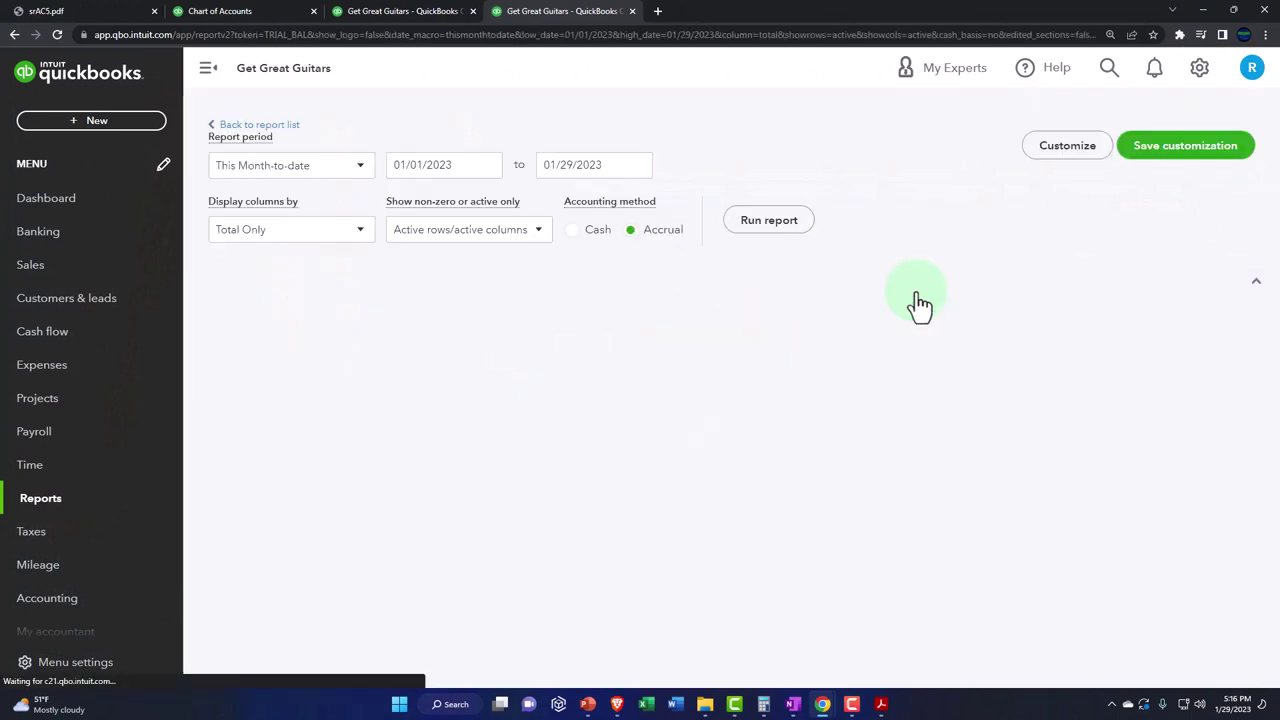
Step: Run the Trial Balance for 01/01/2023 to 02/28/2023 with columns displayed by months
{"action": "left_click", "coordinate": [207, 68]}
{"action": "scroll", "coordinate": [218, 275], "scroll_direction": "up", "scroll_amount": 2}
{"action": "left_click", "coordinate": [329, 223]}
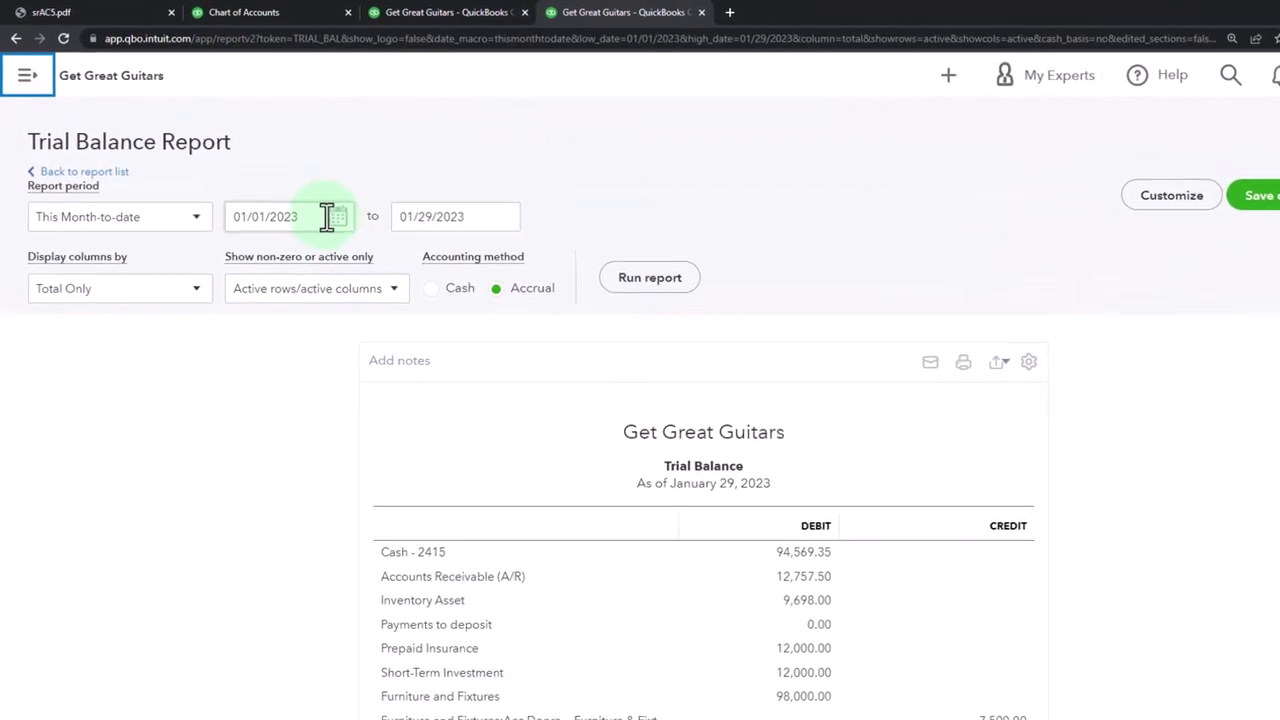
{"action": "type", "text": "01"}
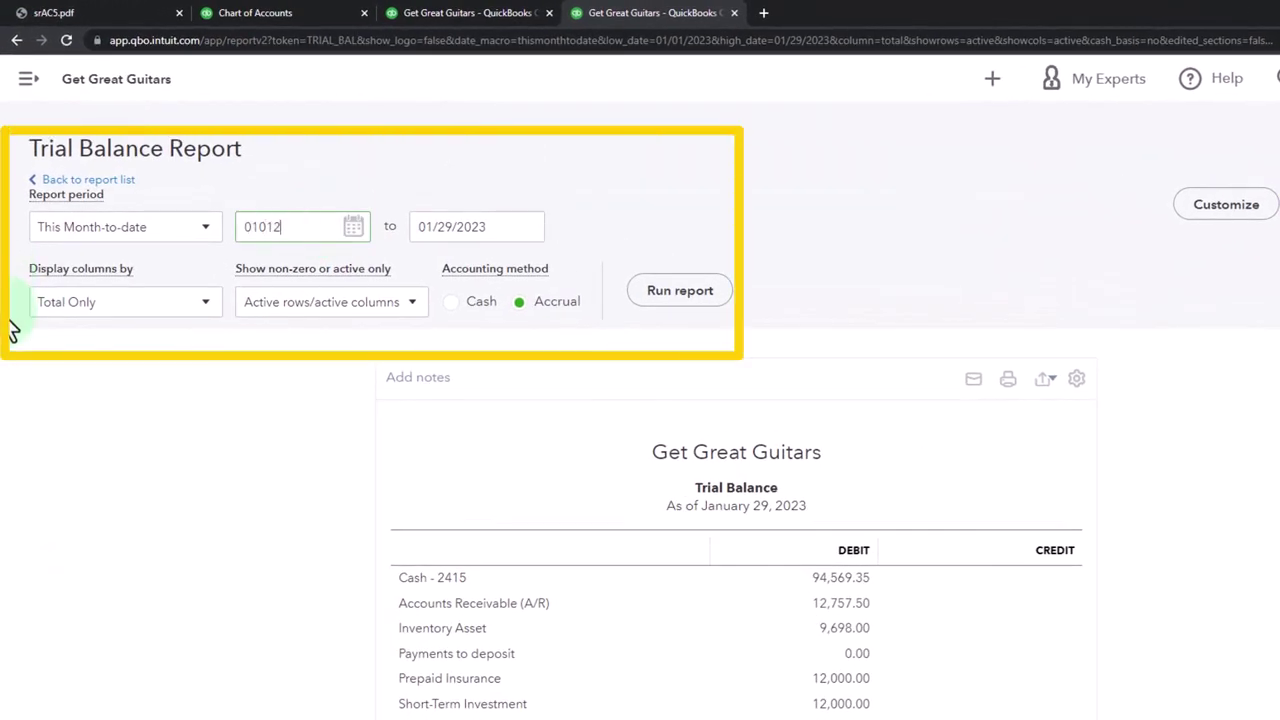
{"action": "key", "text": "Tab"}
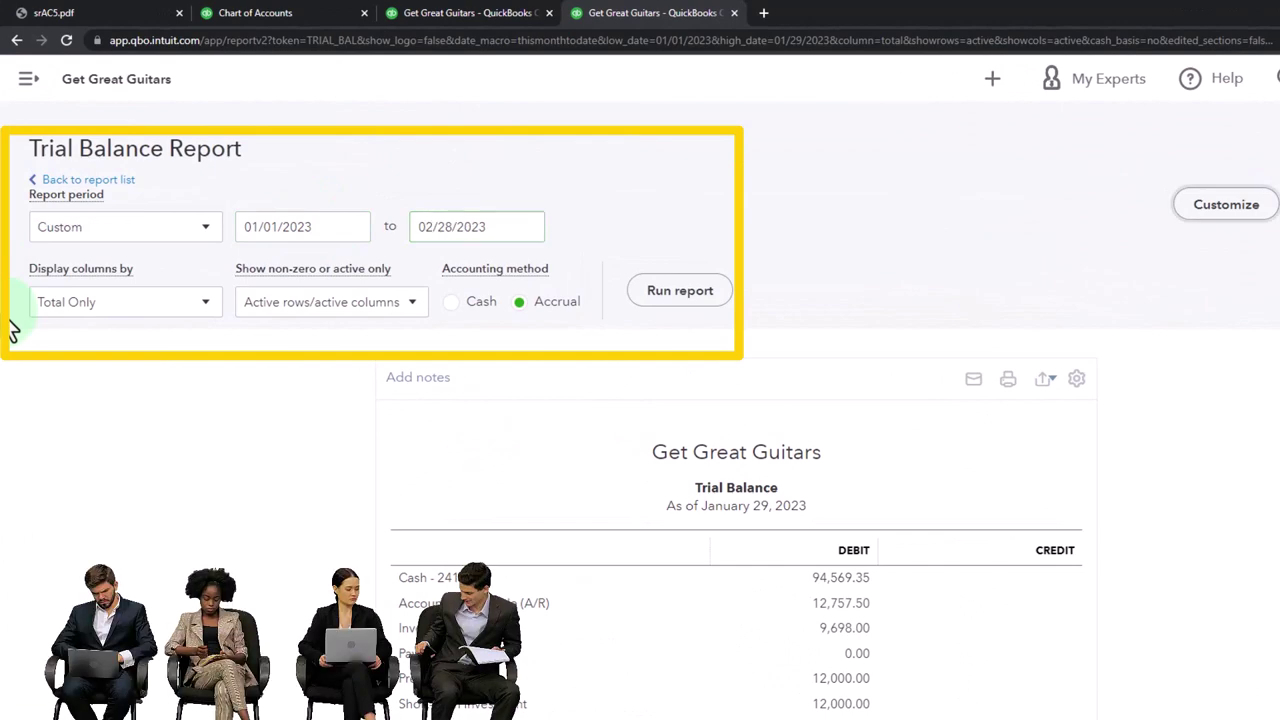
{"action": "left_click", "coordinate": [205, 305]}
{"action": "left_click", "coordinate": [62, 367]}
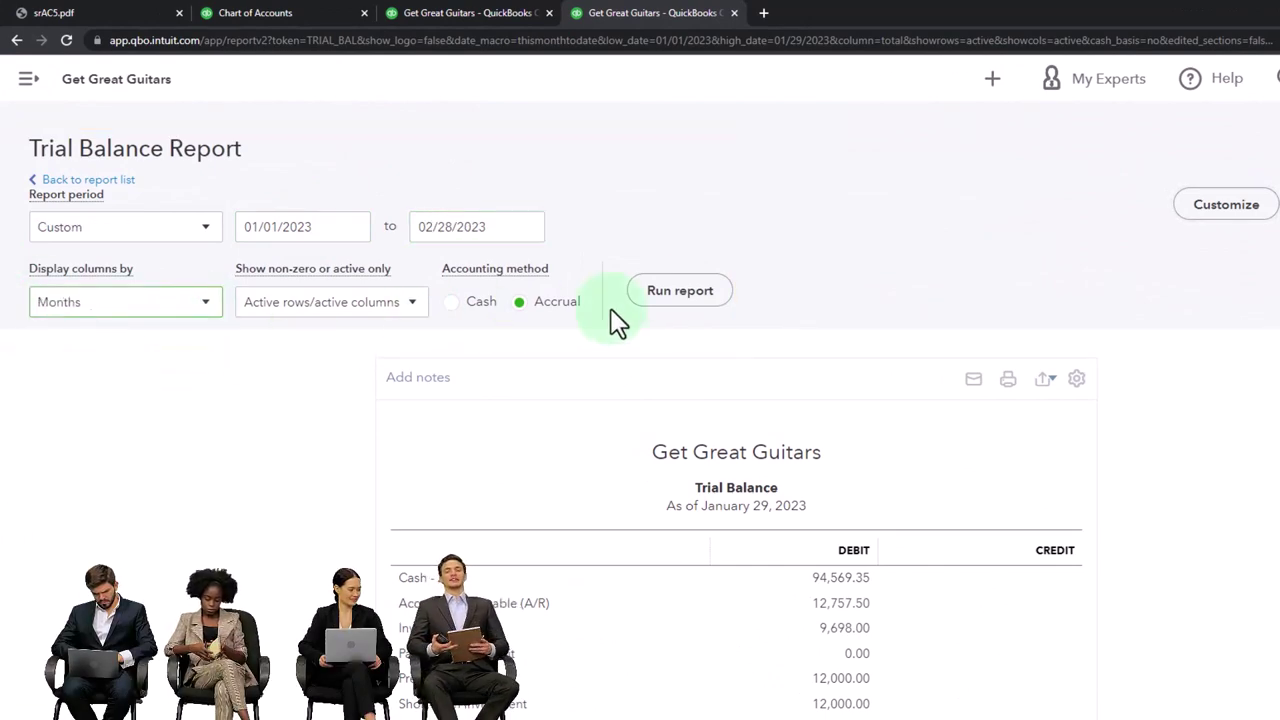
{"action": "left_click", "coordinate": [678, 293]}
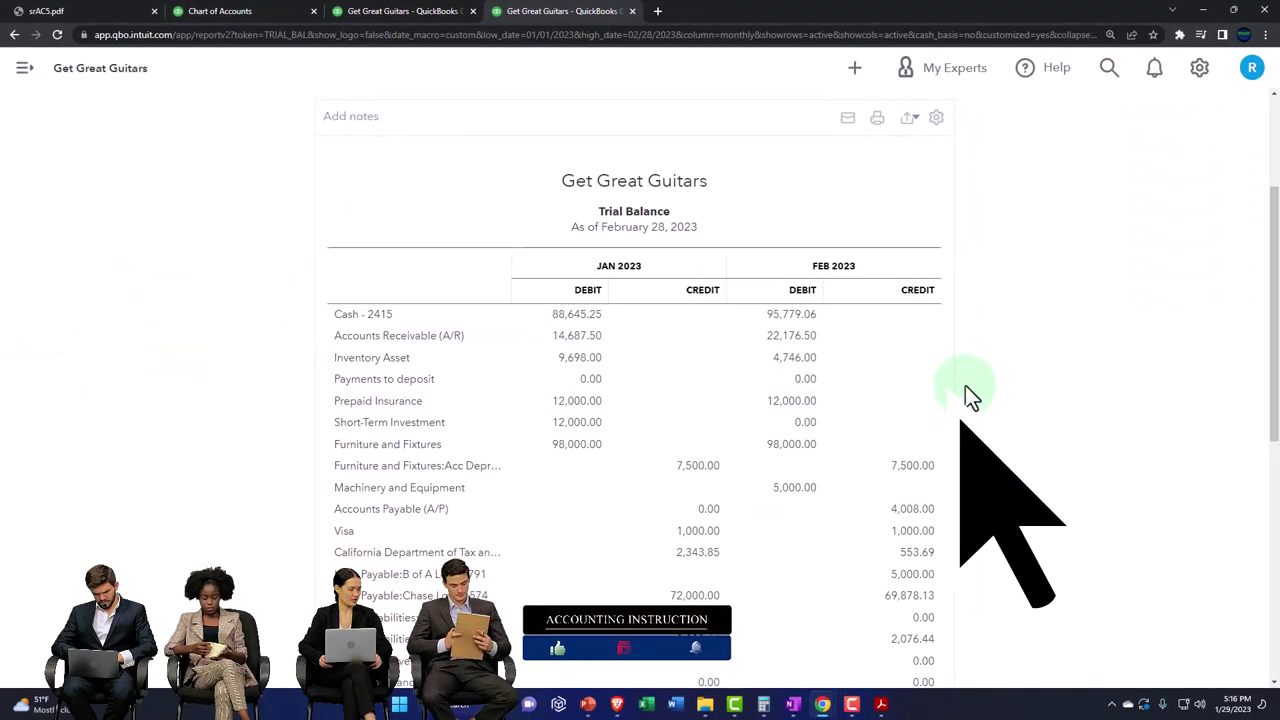
Step: Review the January and February 2023 account balances on the enlarged Trial Balance, from Cash - 2415 down to the expenses
{"action": "key", "text": "ctrl+plus"}
{"action": "key", "text": "ctrl+plus"}
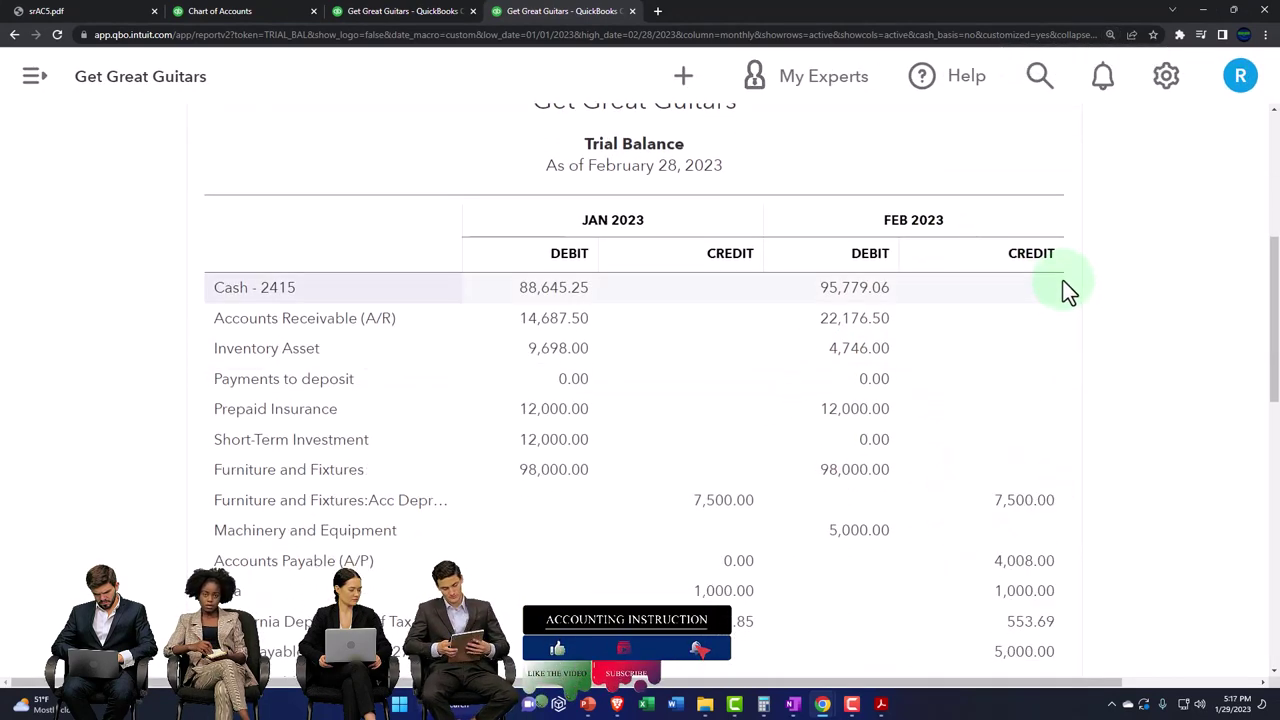
{"action": "scroll", "coordinate": [1081, 304], "scroll_direction": "down", "scroll_amount": 3}
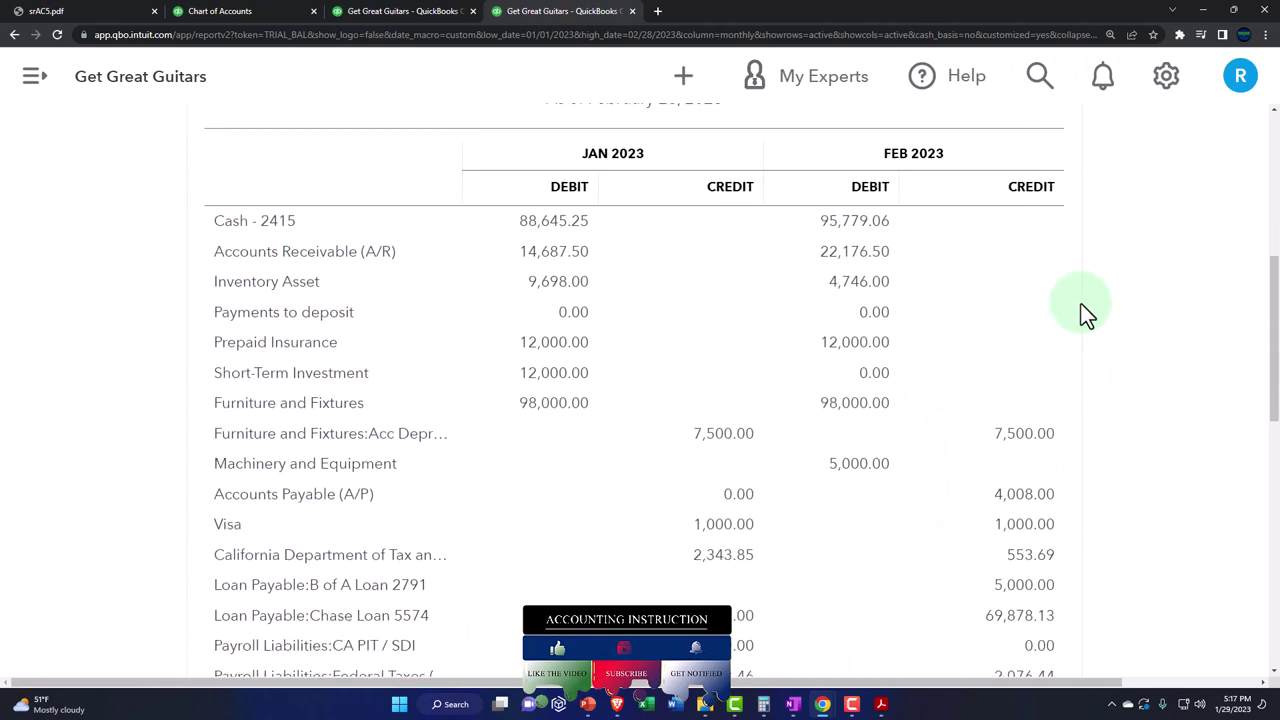
{"action": "scroll", "coordinate": [1081, 304], "scroll_direction": "down", "scroll_amount": 2}
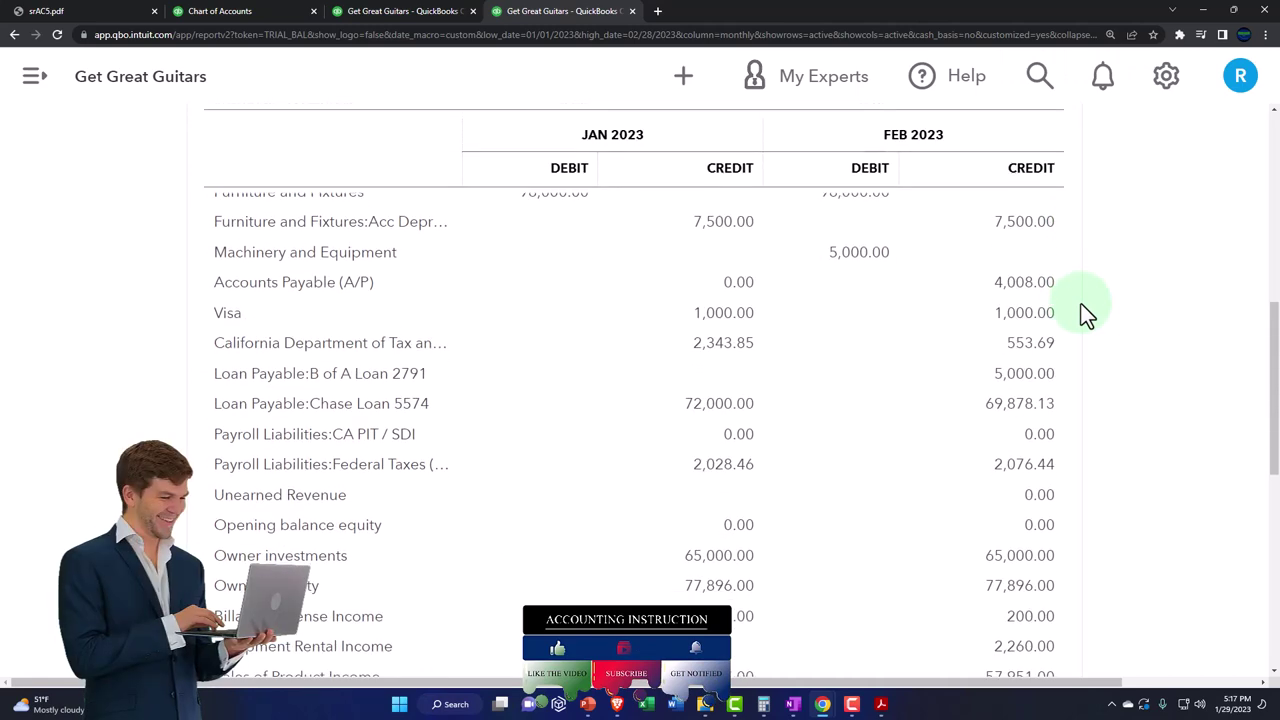
{"action": "scroll", "coordinate": [1081, 304], "scroll_direction": "down", "scroll_amount": 2}
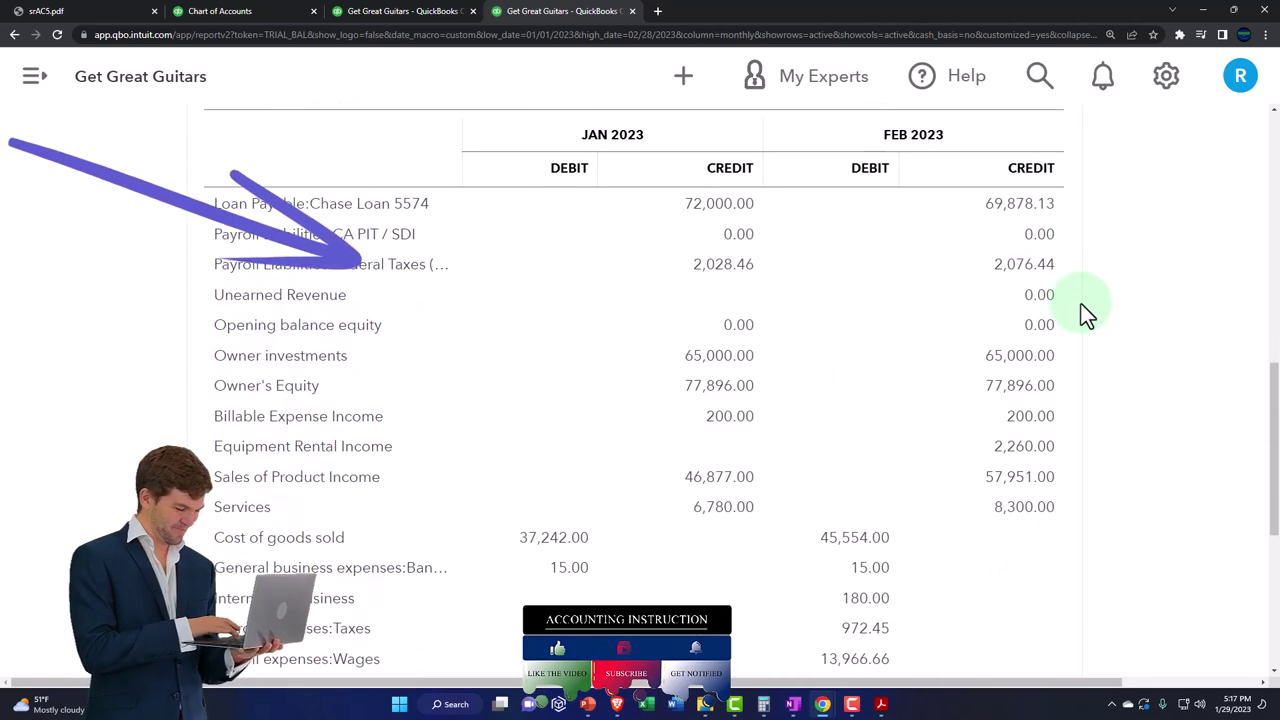
{"action": "scroll", "coordinate": [1081, 304], "scroll_direction": "down", "scroll_amount": 1}
{"action": "scroll", "coordinate": [1087, 314], "scroll_direction": "down", "scroll_amount": 1}
{"action": "scroll", "coordinate": [1081, 304], "scroll_direction": "down", "scroll_amount": 3}
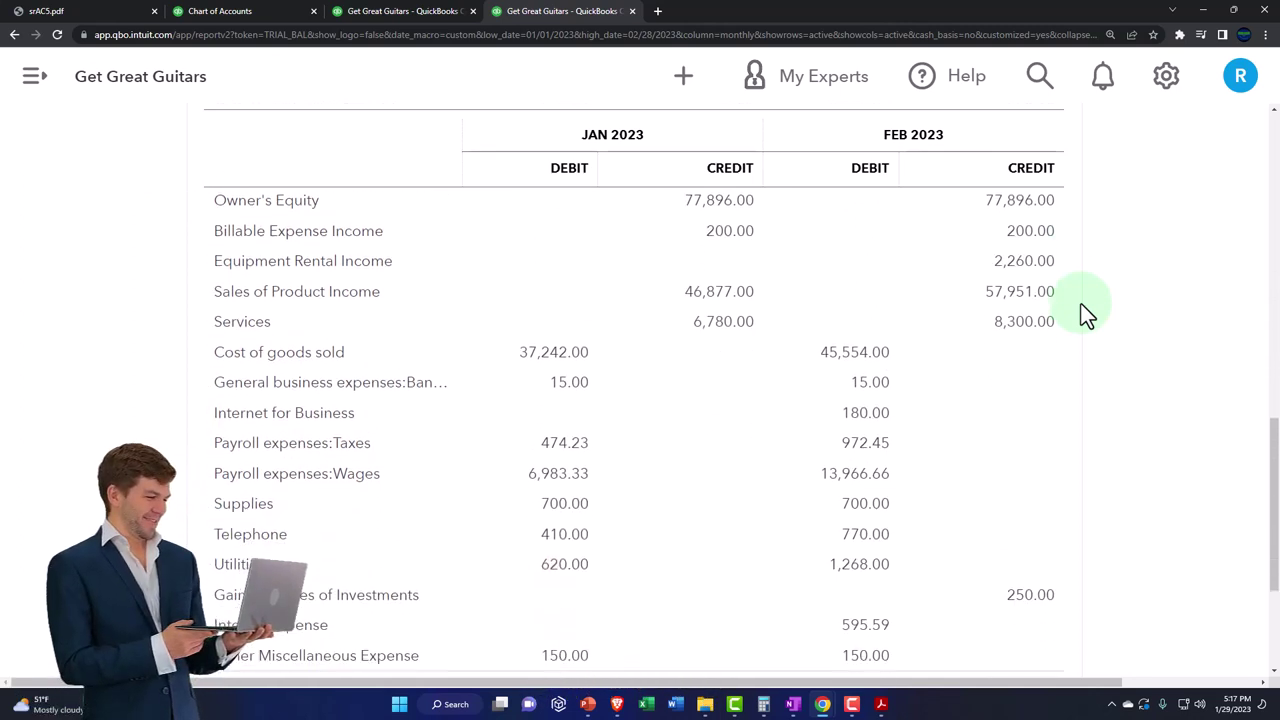